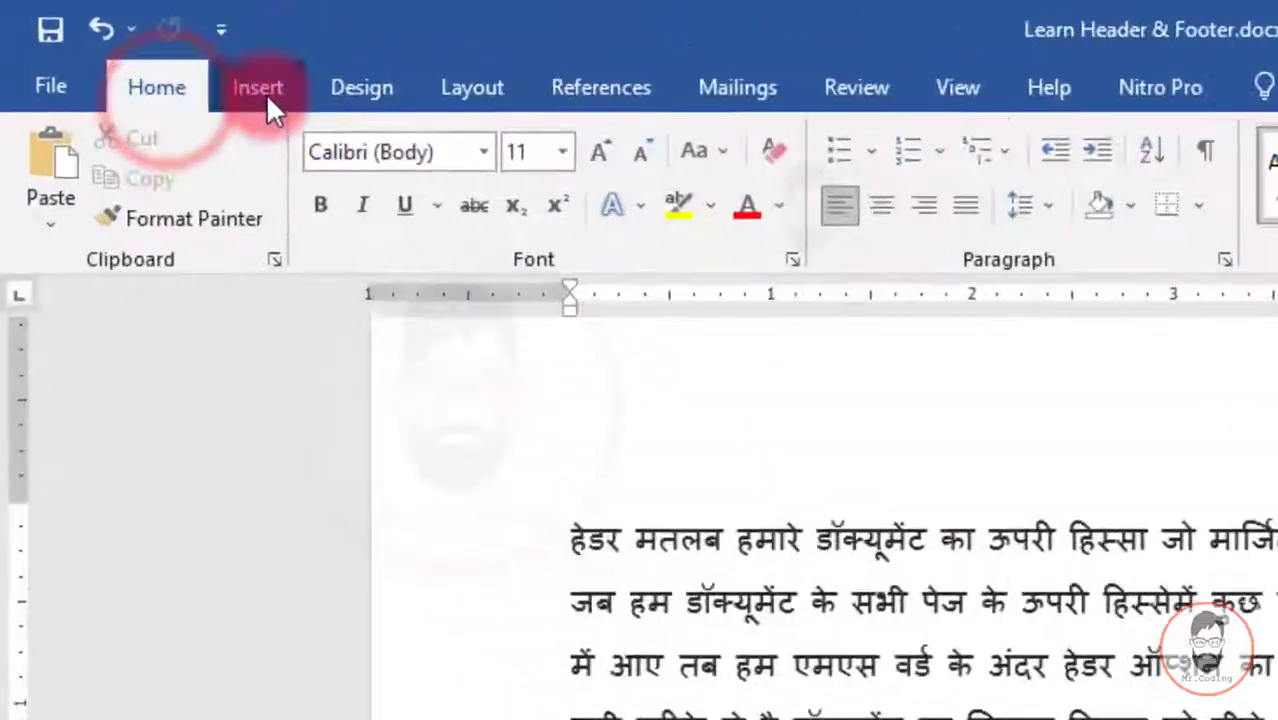
# Switch to the Insert ribbon to reach the Header & Footer commands
pyautogui.click(138, 46)
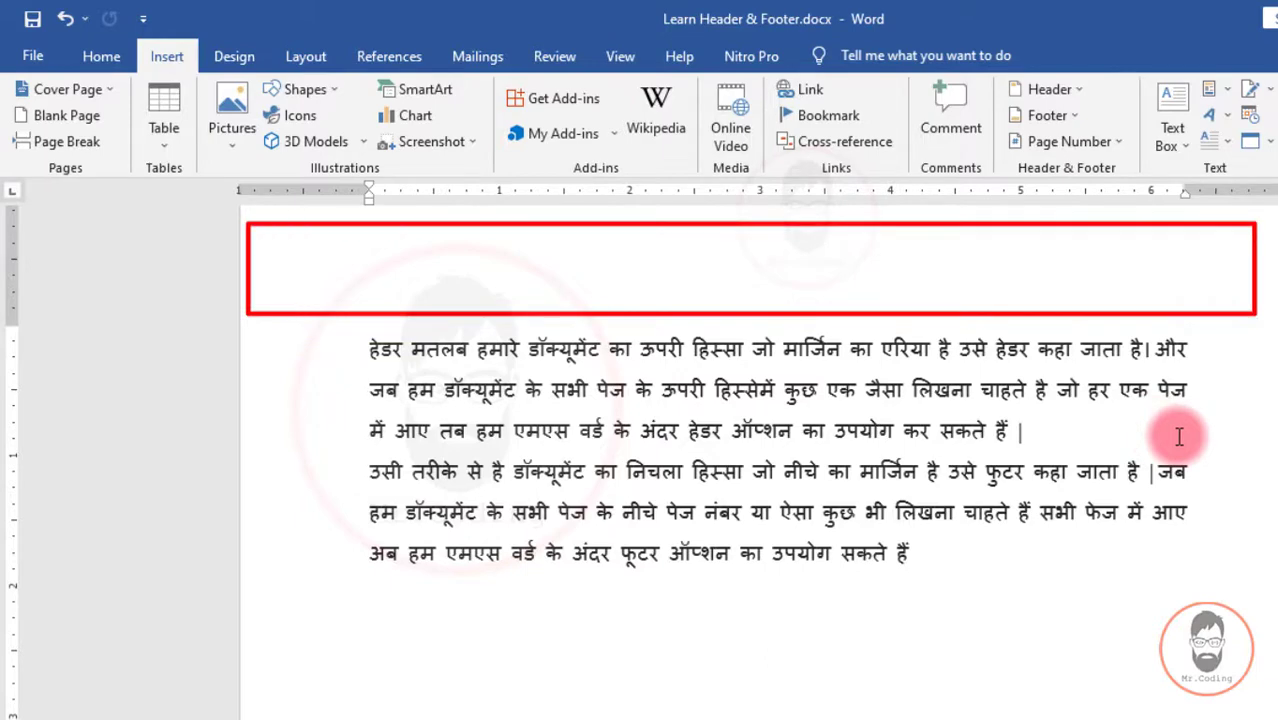
pyautogui.scroll(1, 390, 268)
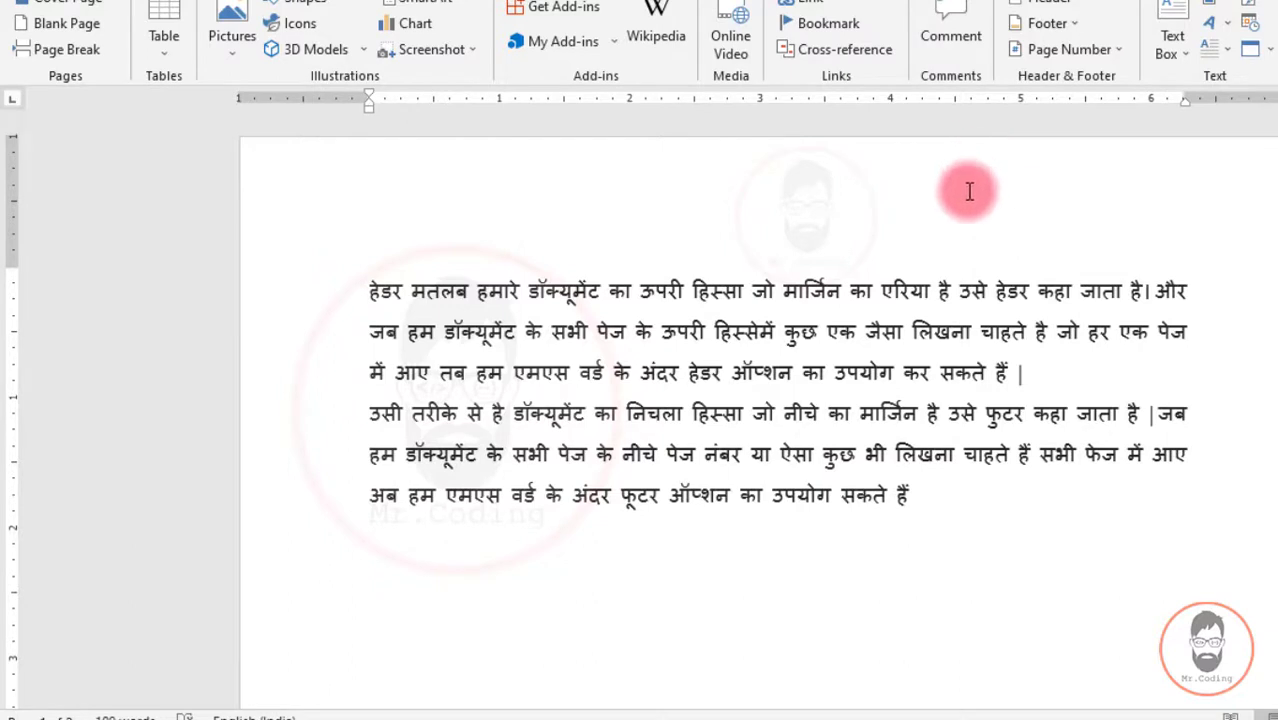
# Start a new paragraph after the Hindi text and add English sample paragraphs, reaching 636 words
pyautogui.scroll(-10, 850, 270)
pyautogui.scroll(-3, 500, 460)
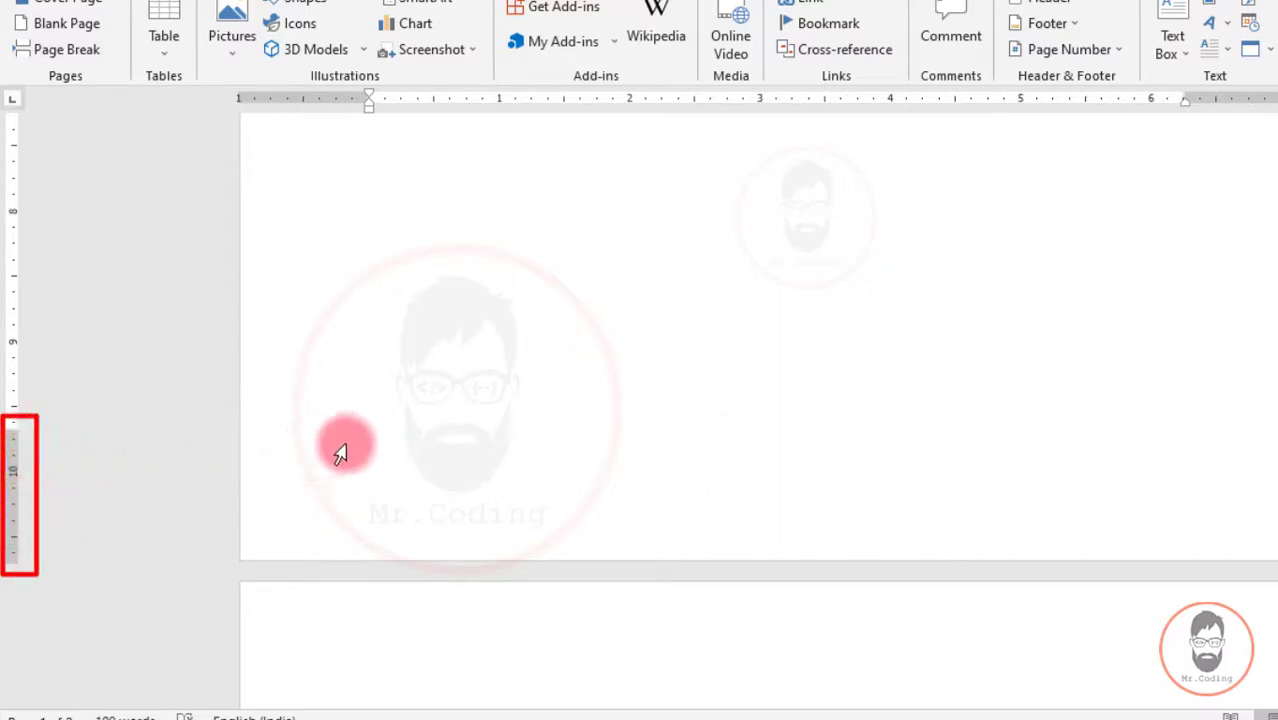
pyautogui.scroll(10, 813, 257)
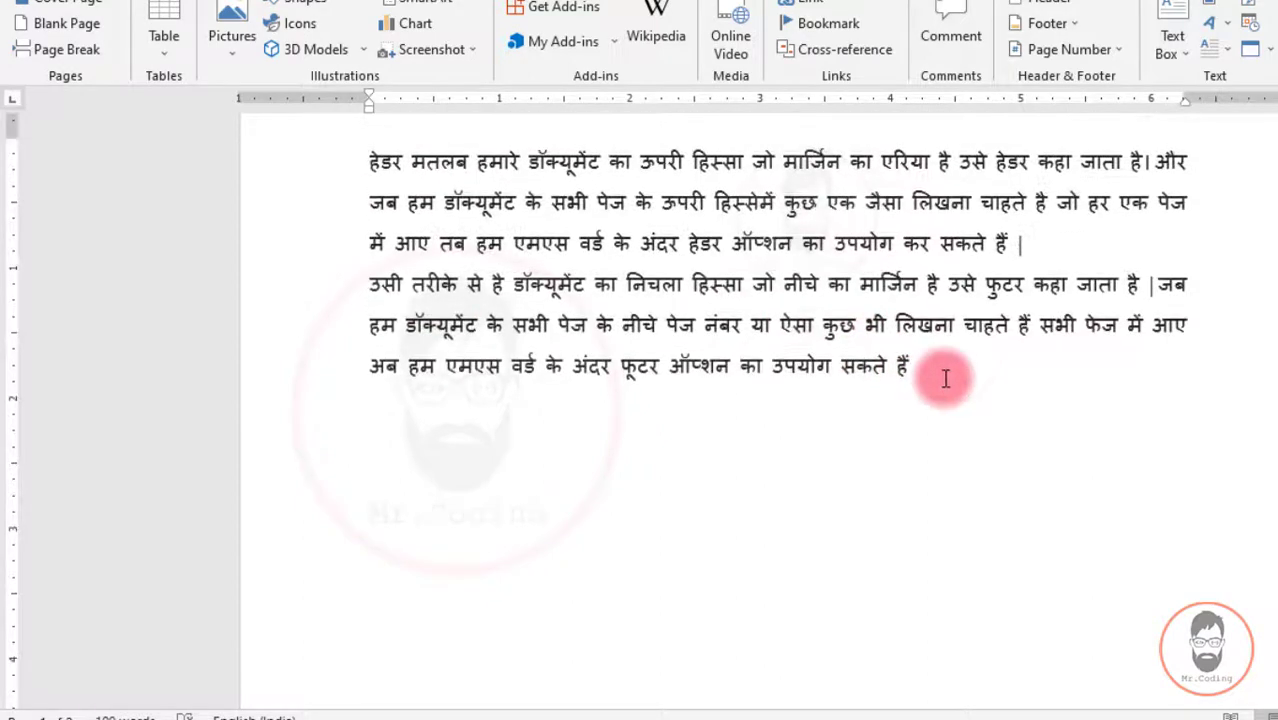
pyautogui.press('Return')
pyautogui.press('Return')
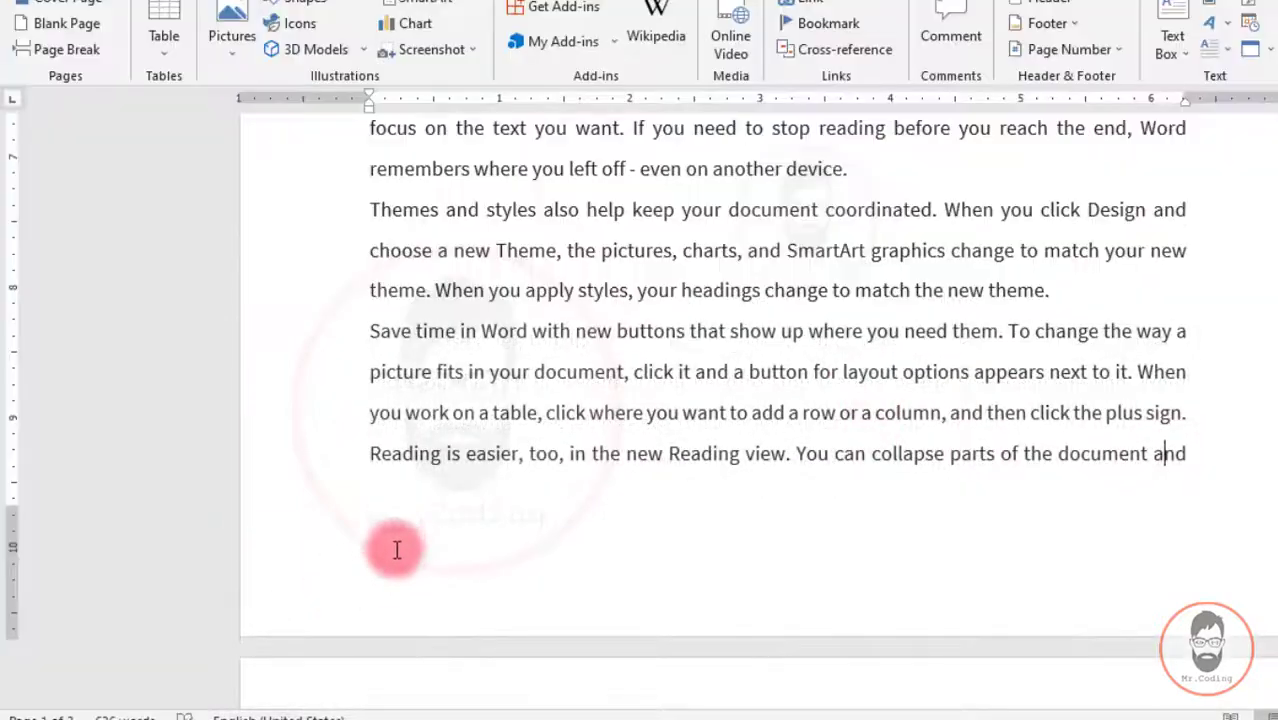
pyautogui.scroll(-2, 1180, 450)
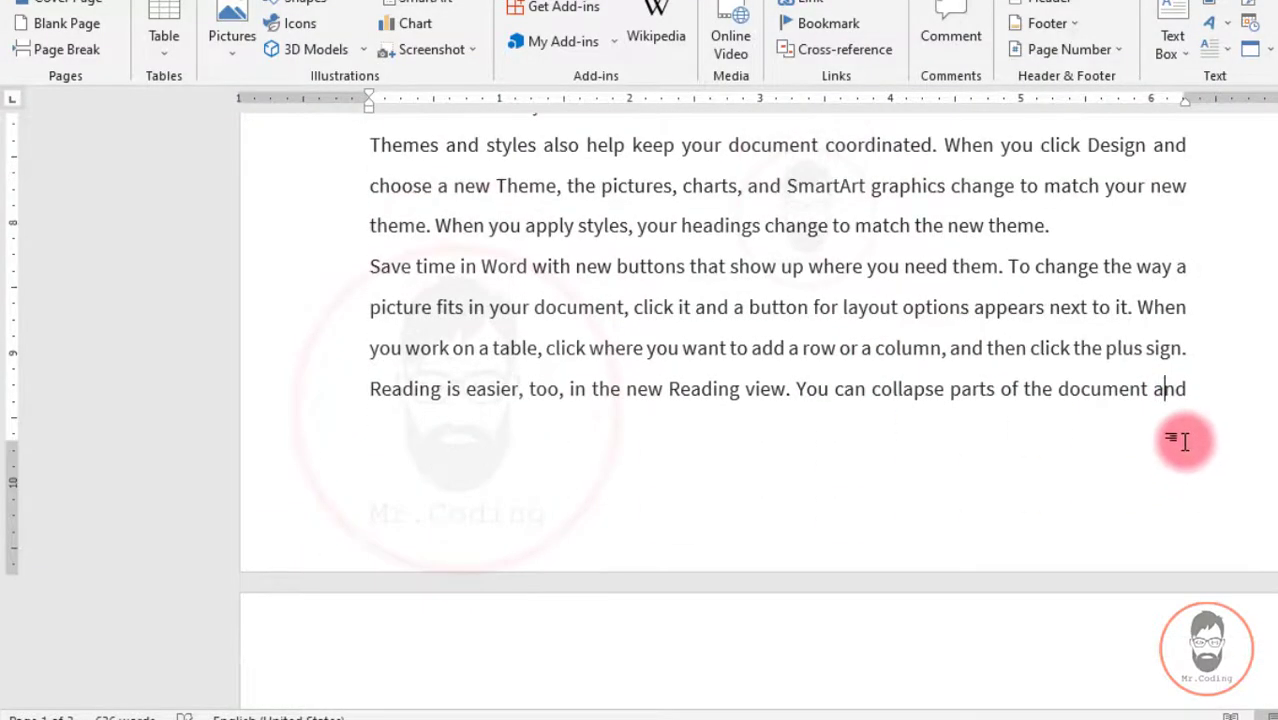
pyautogui.scroll(-2, 414, 596)
pyautogui.scroll(3, 491, 548)
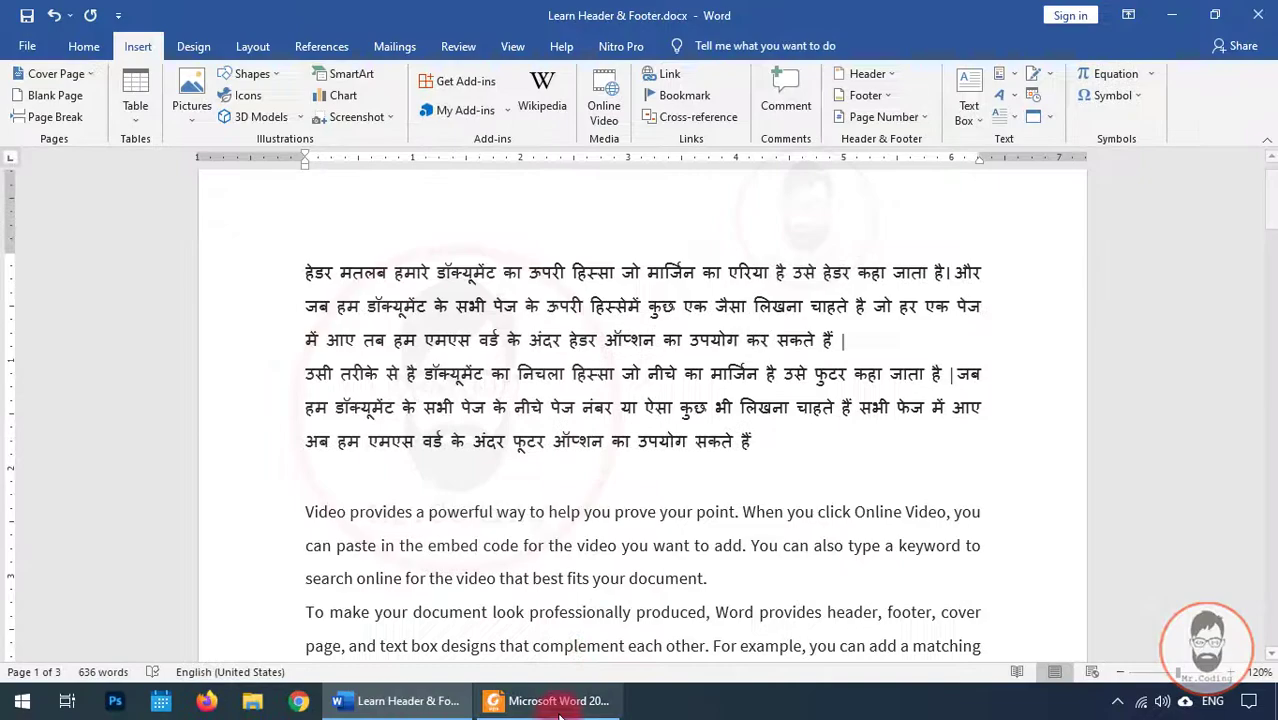
# Bring up Foxit Reader and page through the Word 2010 Inside Out PDF's headers and footers
pyautogui.click(548, 700)
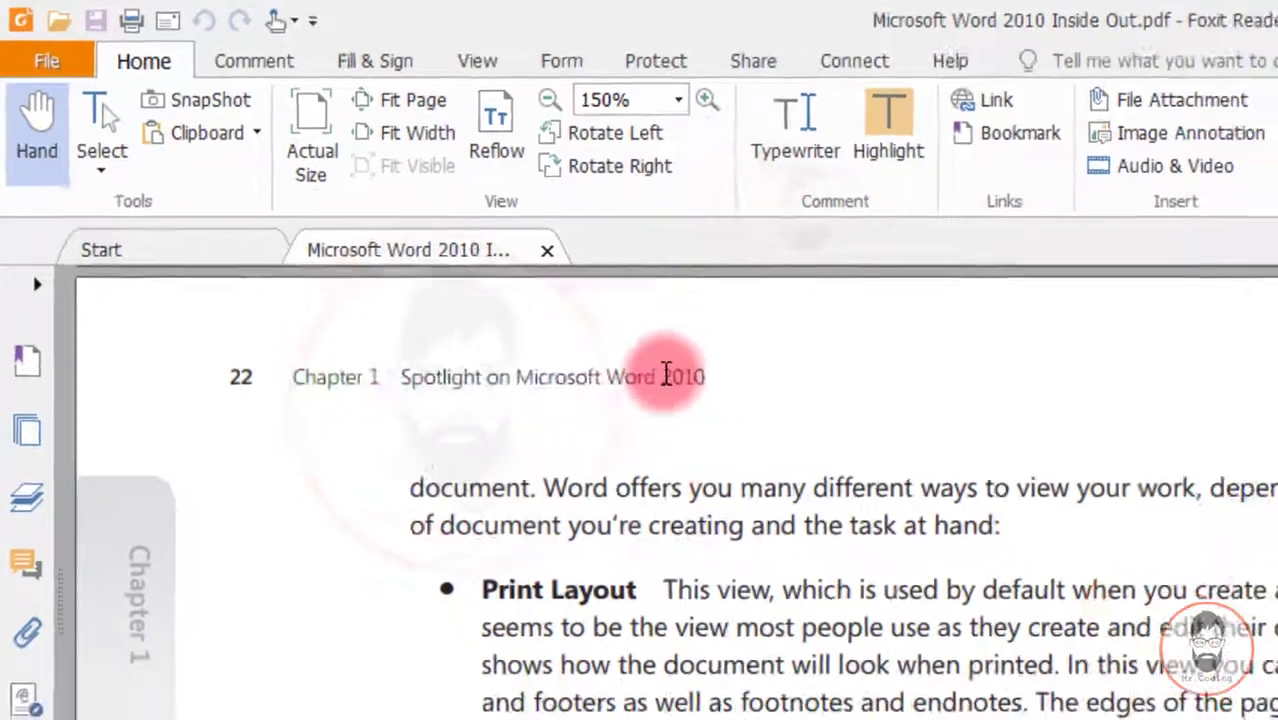
pyautogui.scroll(-5, 600, 380)
pyautogui.scroll(-8, 245, 322)
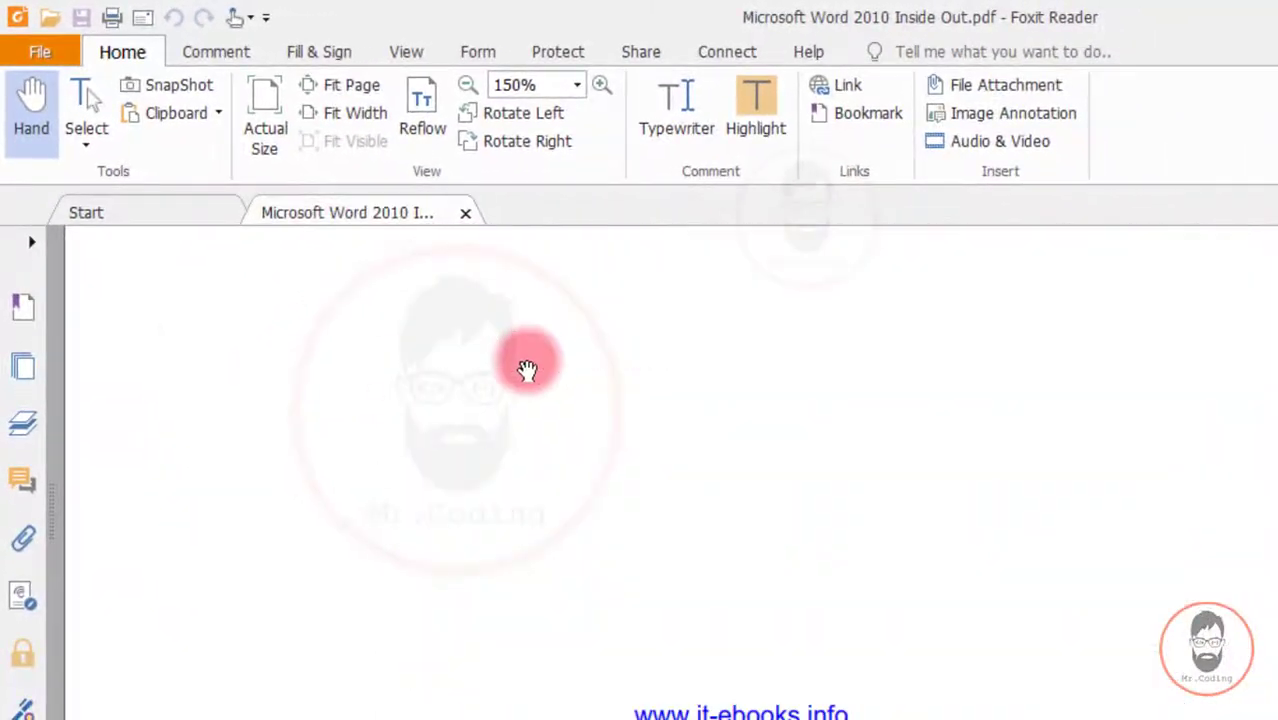
pyautogui.scroll(-3, 522, 362)
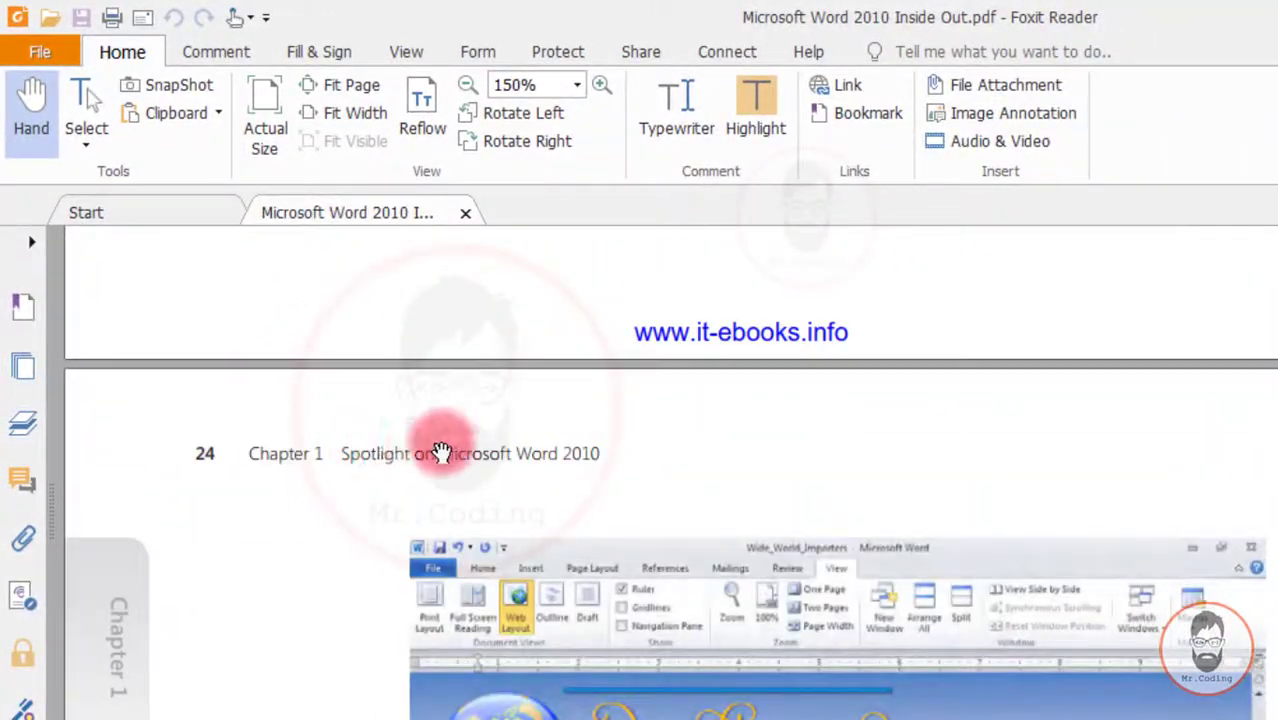
pyautogui.scroll(-5, 440, 453)
pyautogui.scroll(-5, 499, 450)
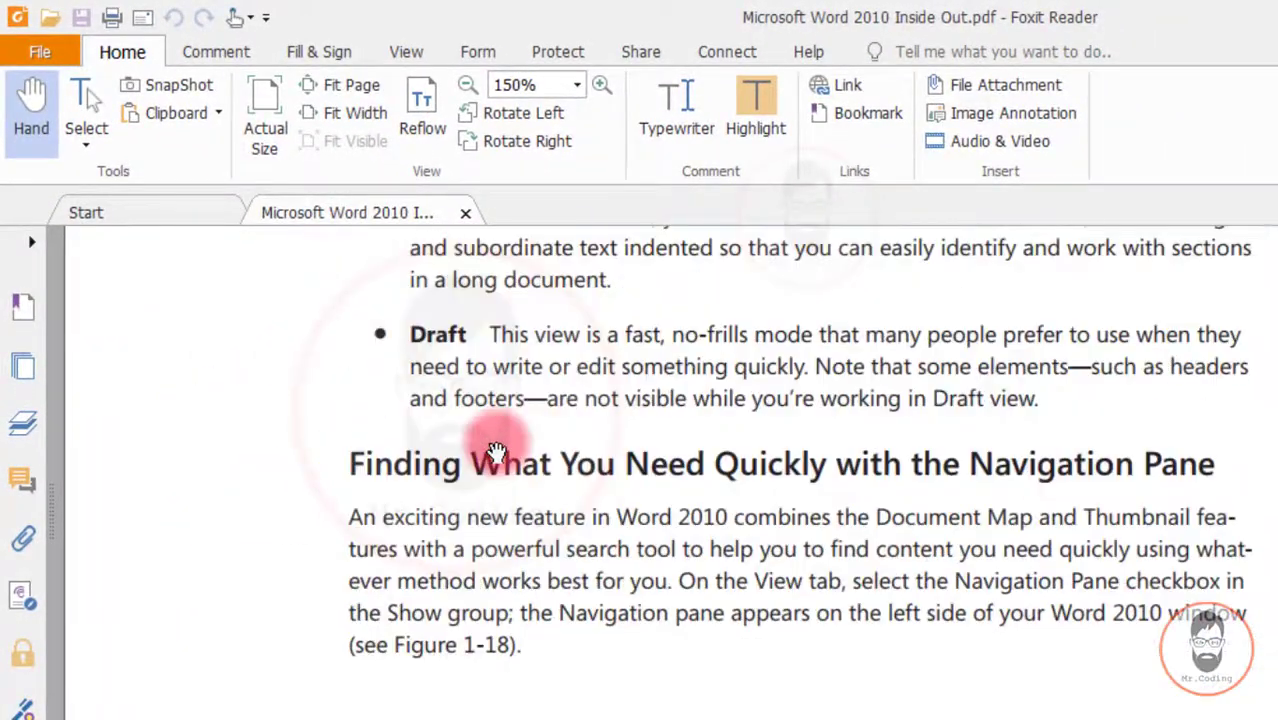
pyautogui.scroll(-5, 499, 442)
pyautogui.scroll(5, 838, 485)
pyautogui.scroll(-3, 838, 483)
pyautogui.scroll(-3, 765, 476)
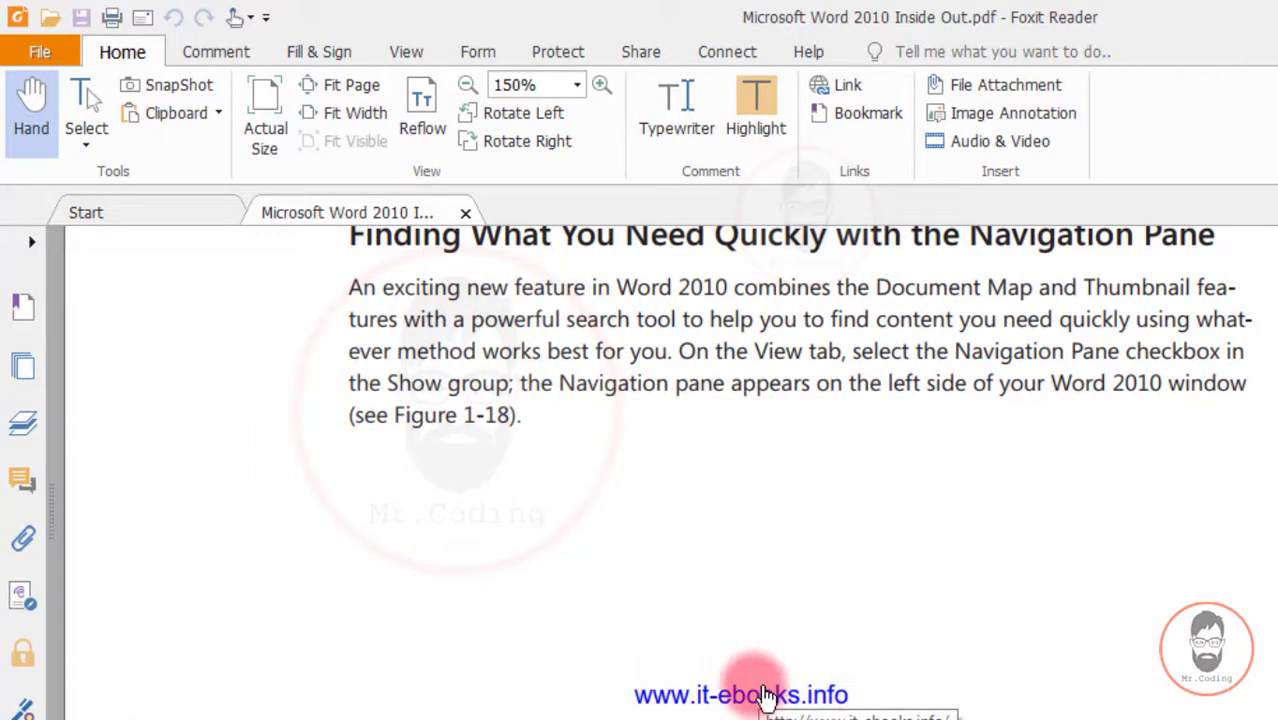
pyautogui.scroll(-5, 745, 690)
pyautogui.scroll(-5, 730, 676)
pyautogui.scroll(-5, 724, 668)
pyautogui.scroll(-2, 720, 625)
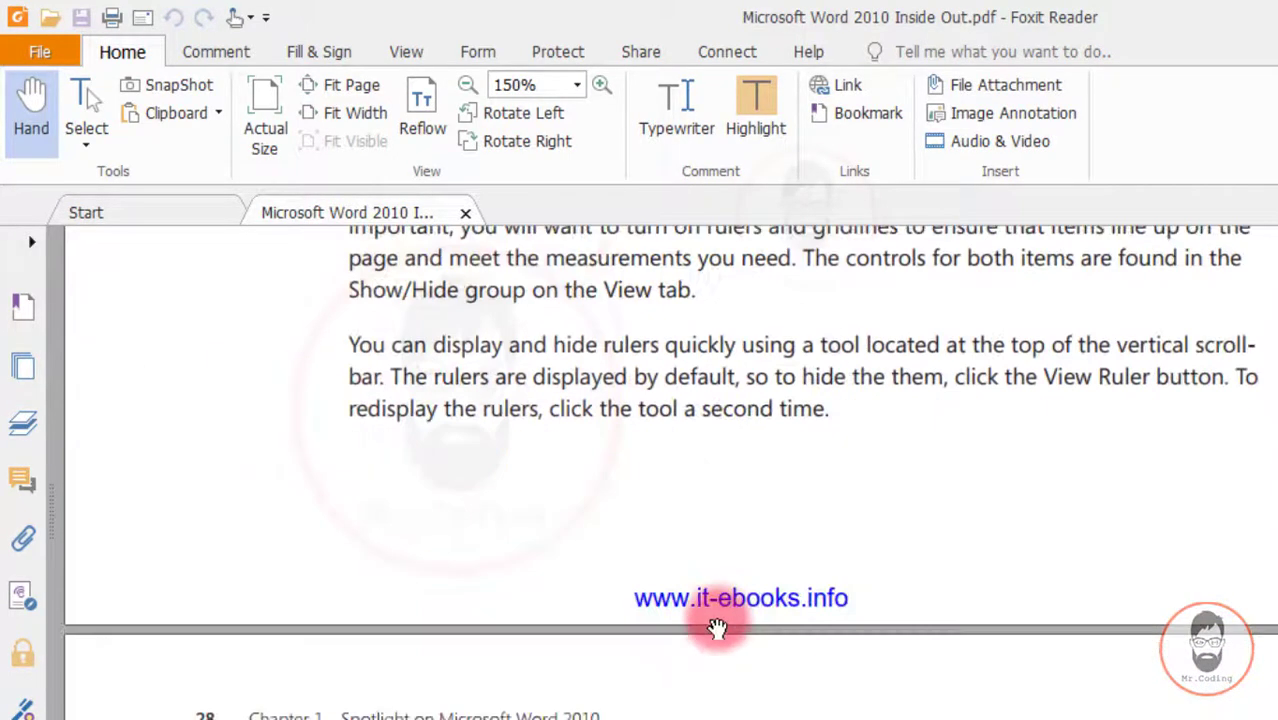
pyautogui.scroll(5, 715, 615)
pyautogui.scroll(4, 716, 612)
pyautogui.scroll(3, 716, 612)
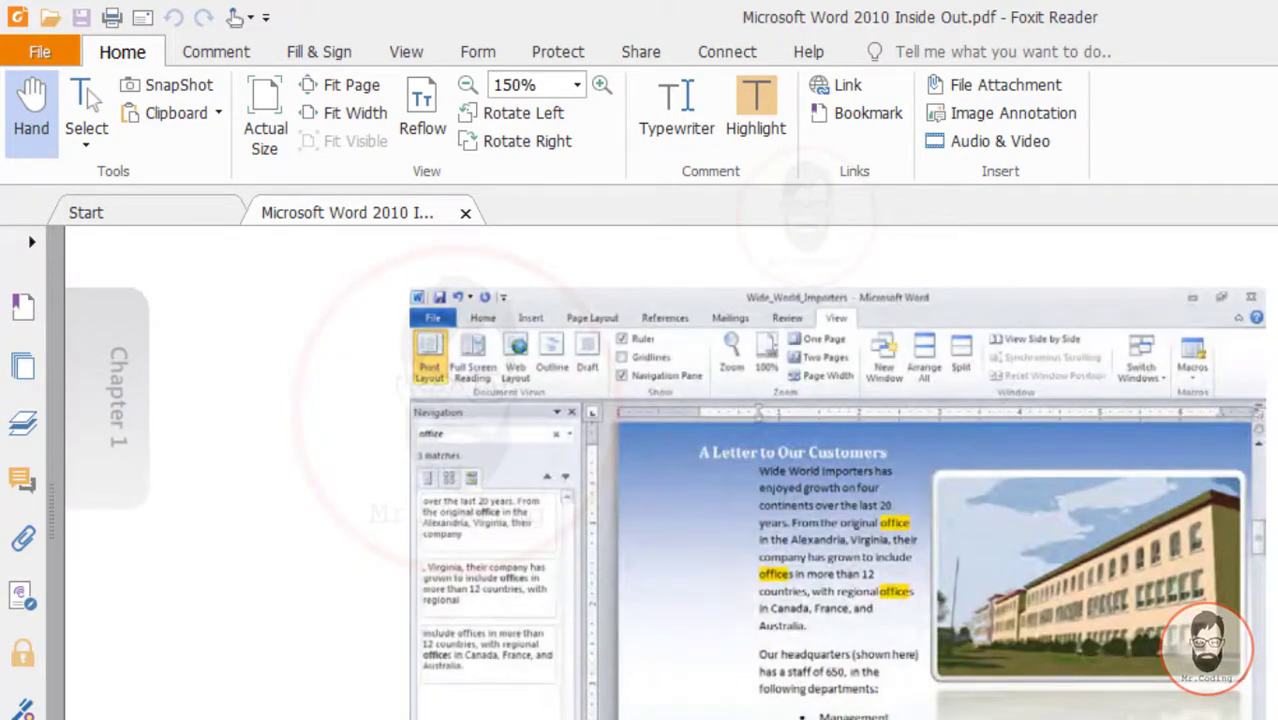
pyautogui.scroll(3, 571, 585)
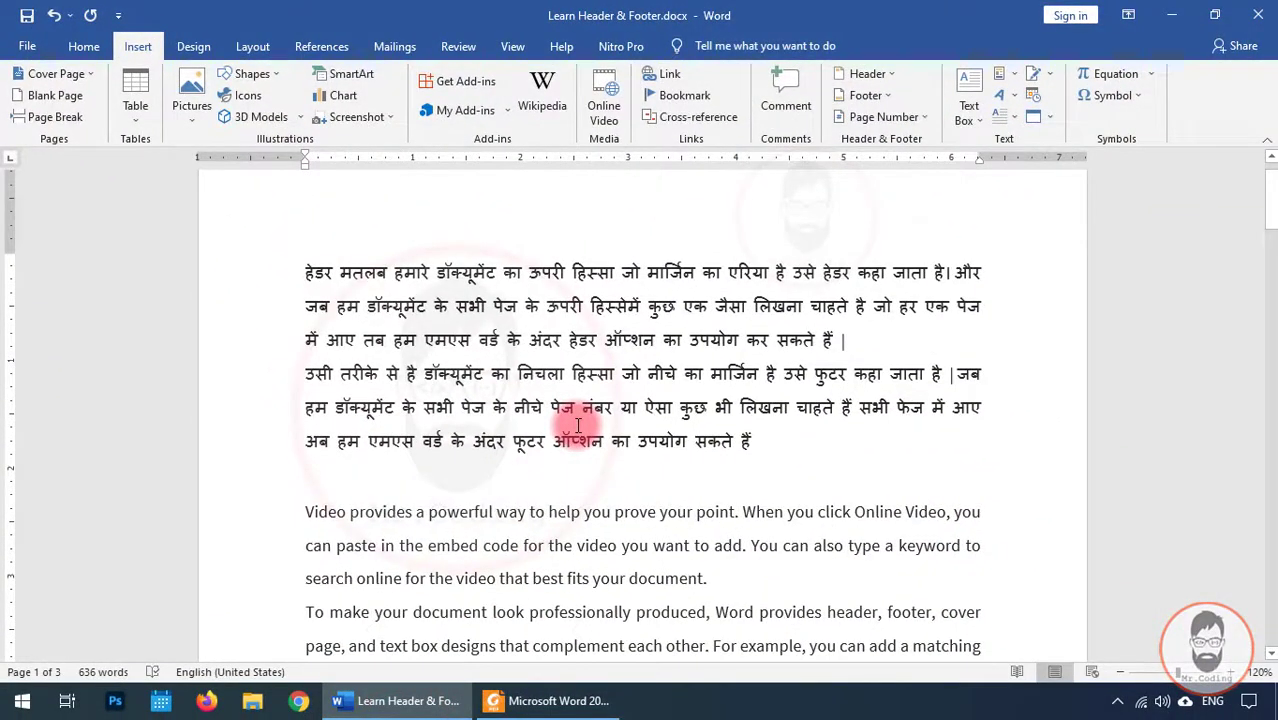
# Delete both Hindi paragraphs and browse the Header gallery's built-in designs
pyautogui.moveTo(800, 444); pyautogui.dragTo(330, 262)
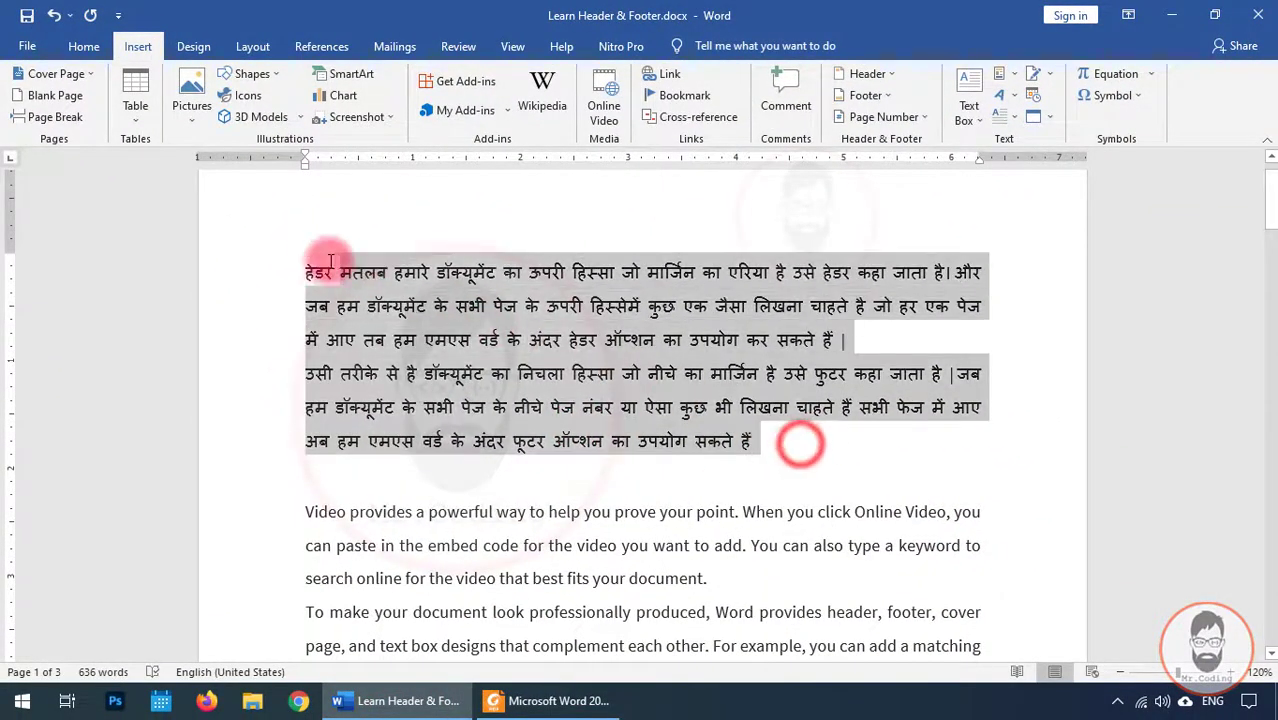
pyautogui.press('Delete')
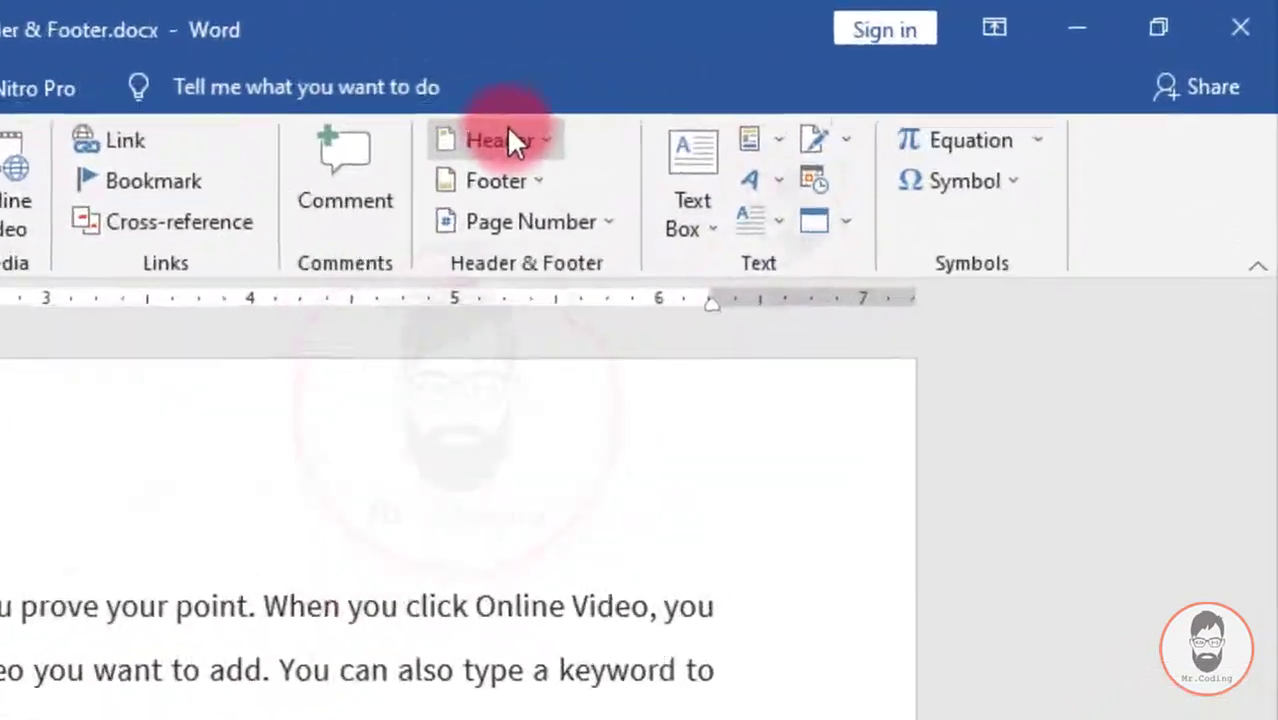
pyautogui.click(868, 73)
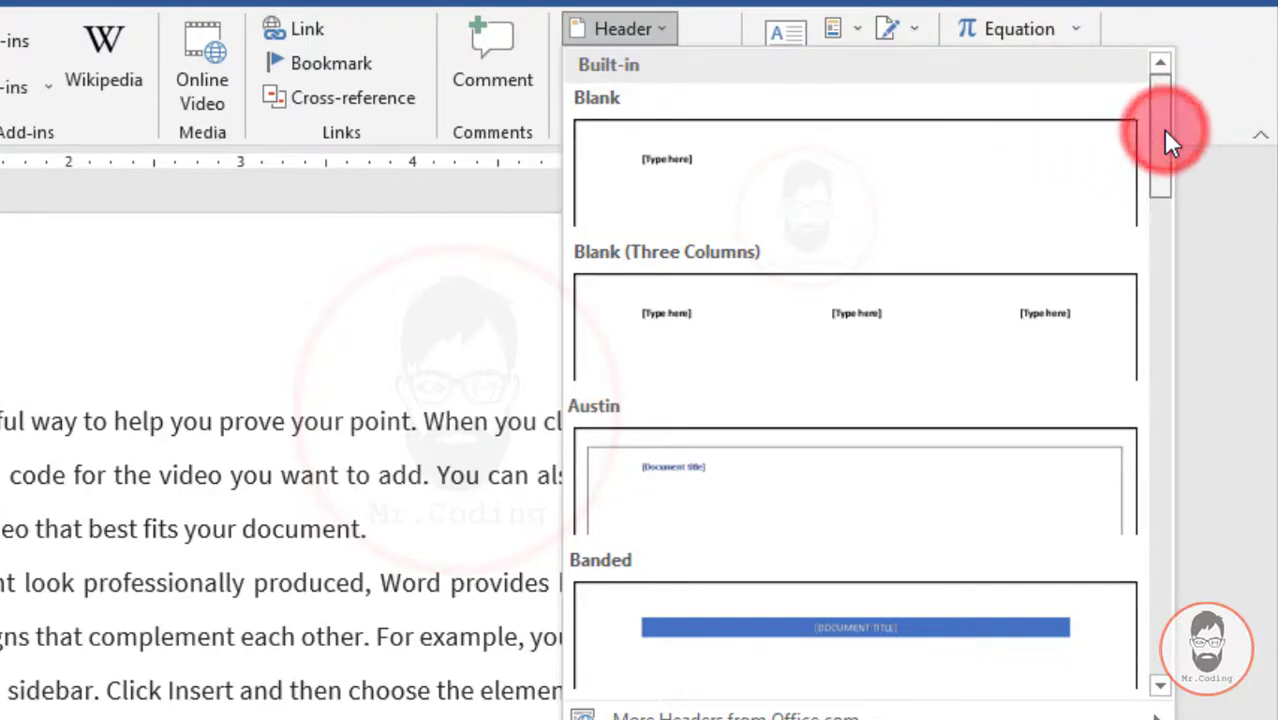
pyautogui.moveTo(1163, 130); pyautogui.dragTo(1166, 340)
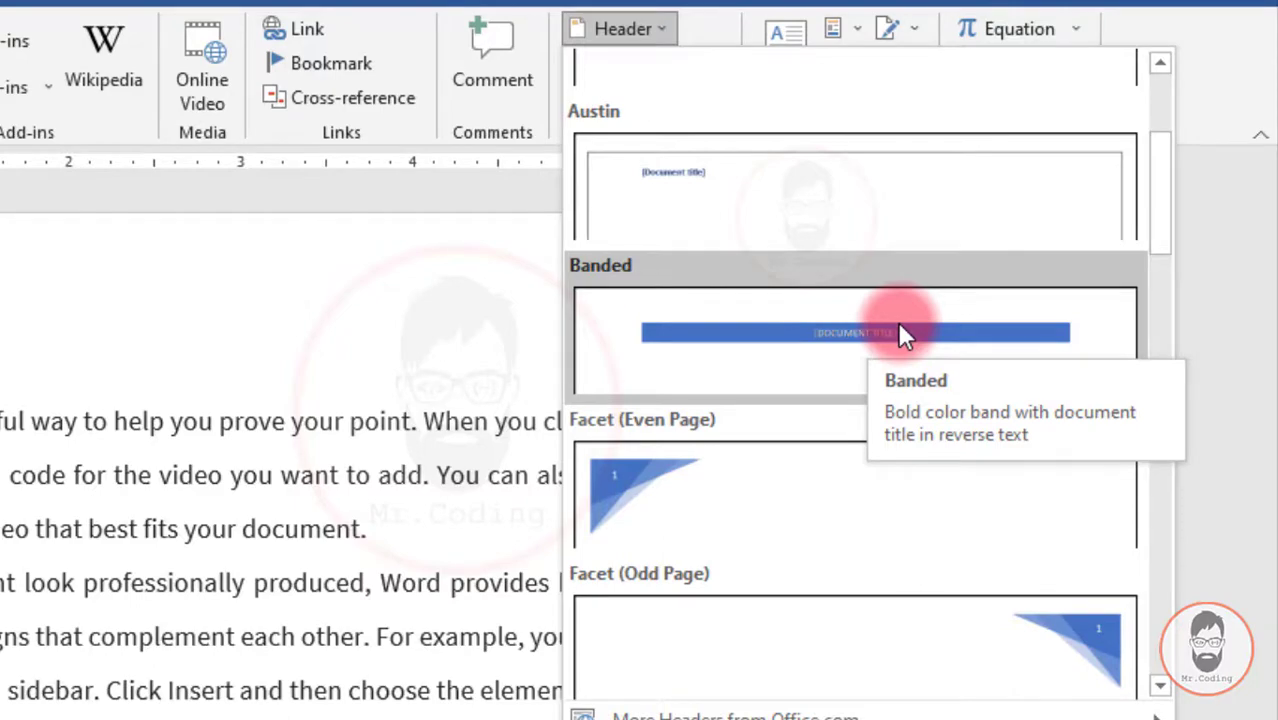
# Insert the Banded header and replace its [DOCUMENT TITLE] placeholder with 'THIS IS MS WORD TUTORIAL'
pyautogui.click(844, 336)
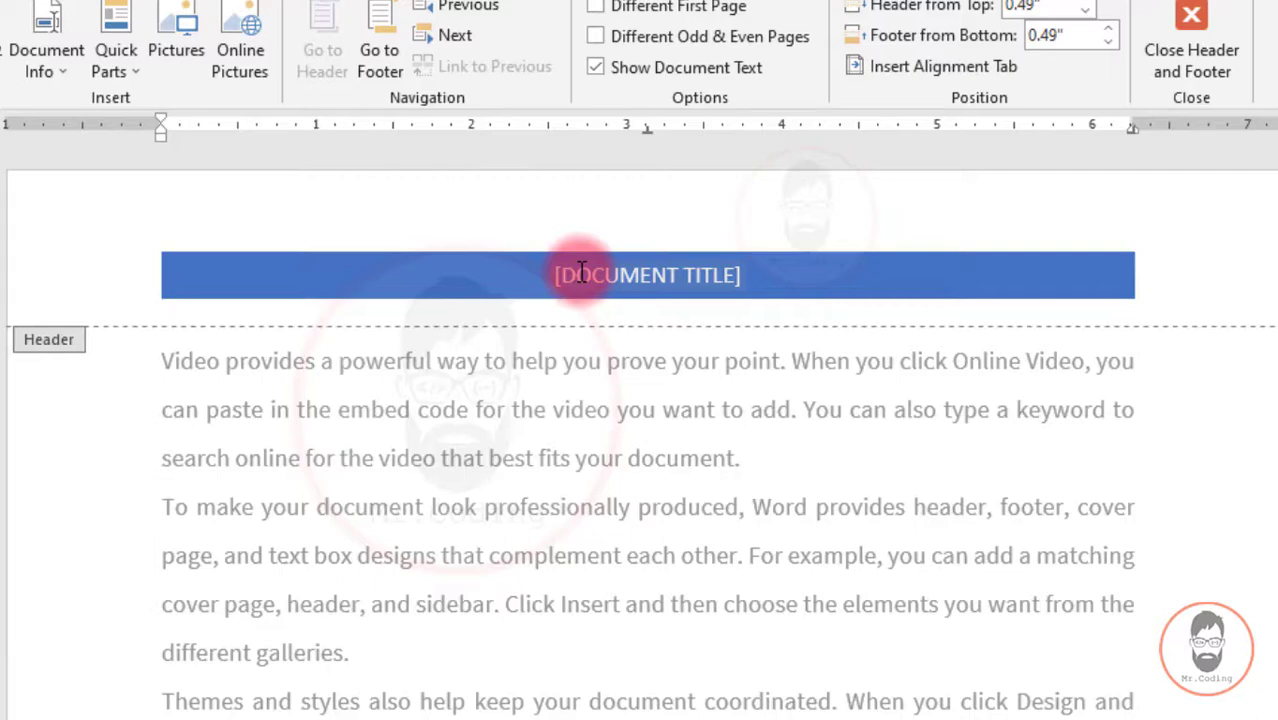
pyautogui.click(586, 273)
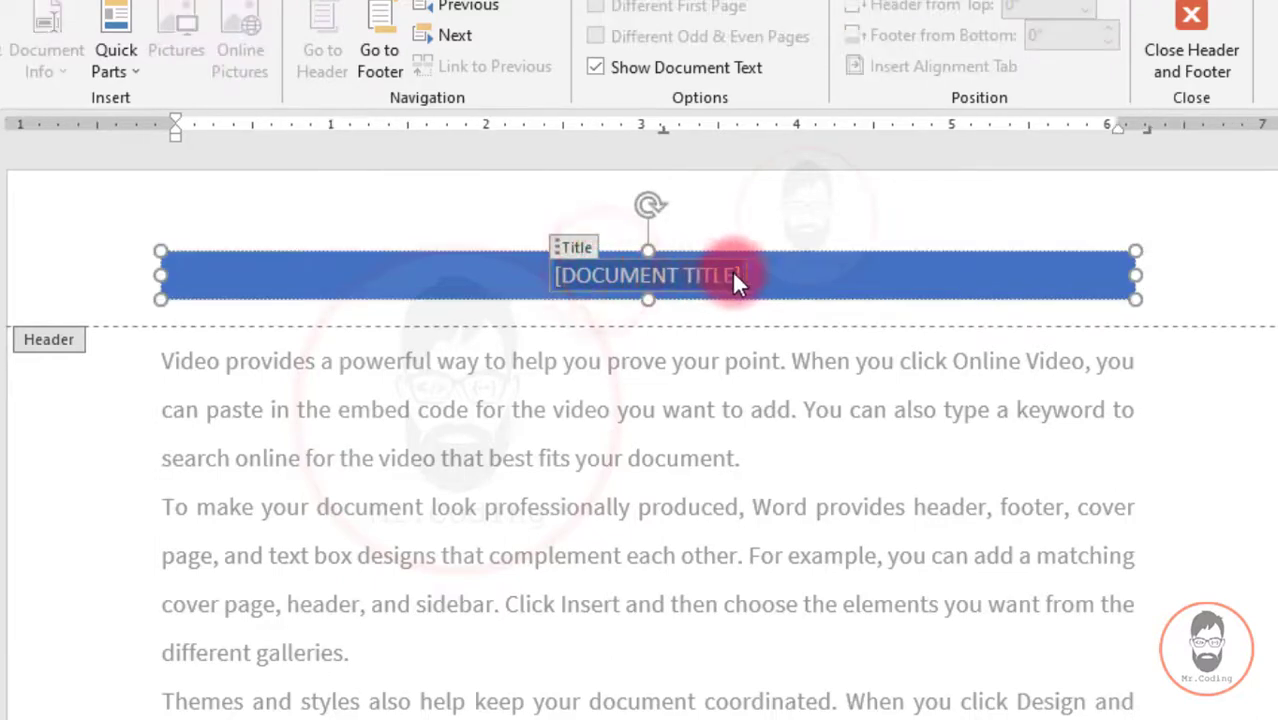
pyautogui.press('Delete')
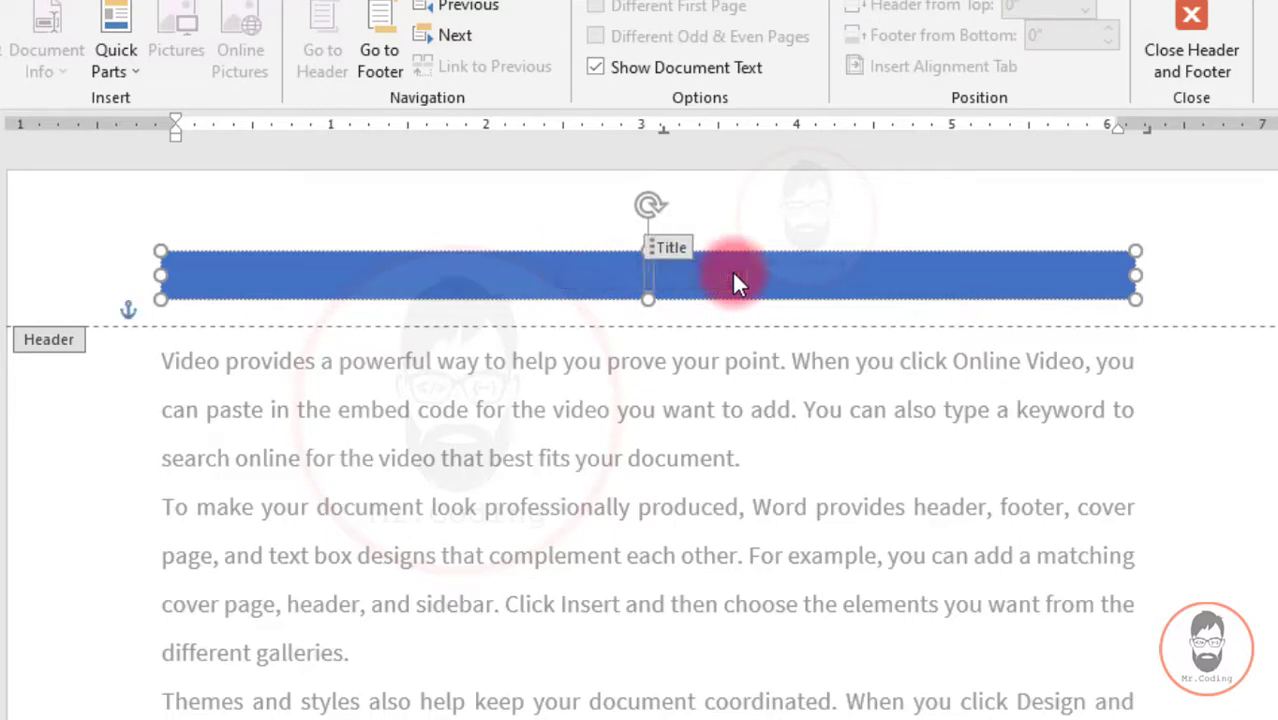
pyautogui.write('THIS')
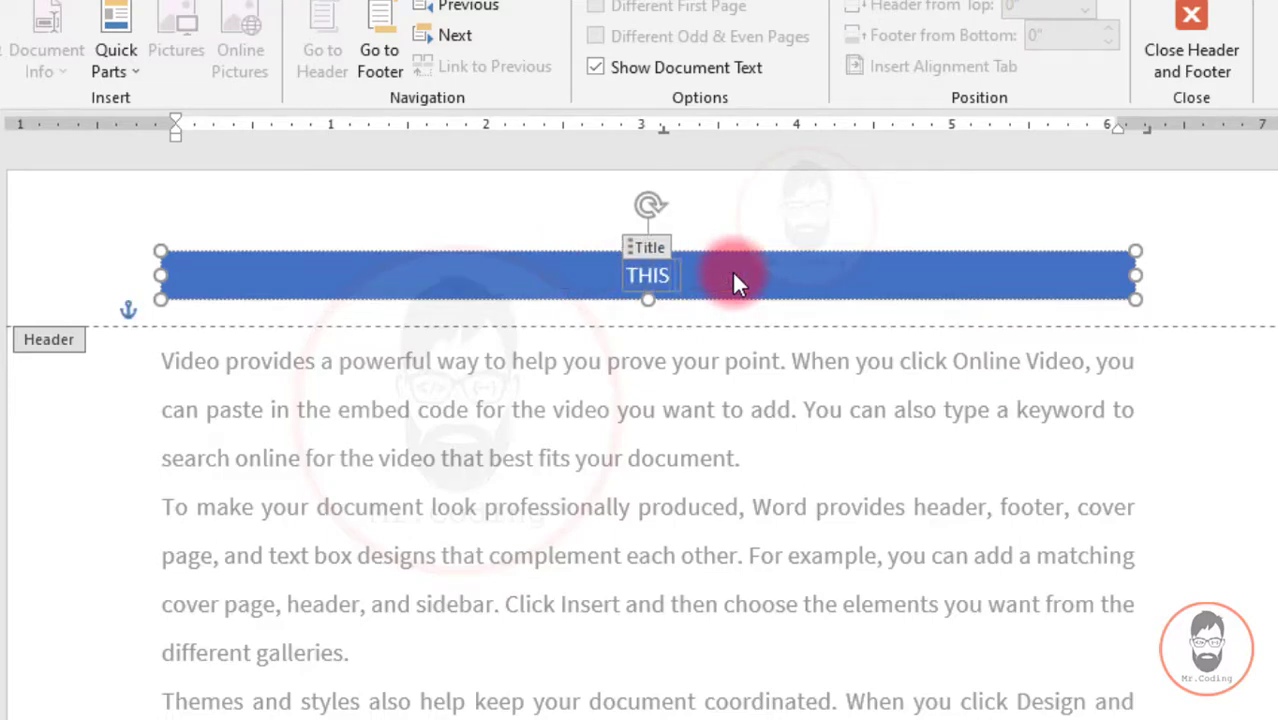
pyautogui.write(' IS MS WORD')
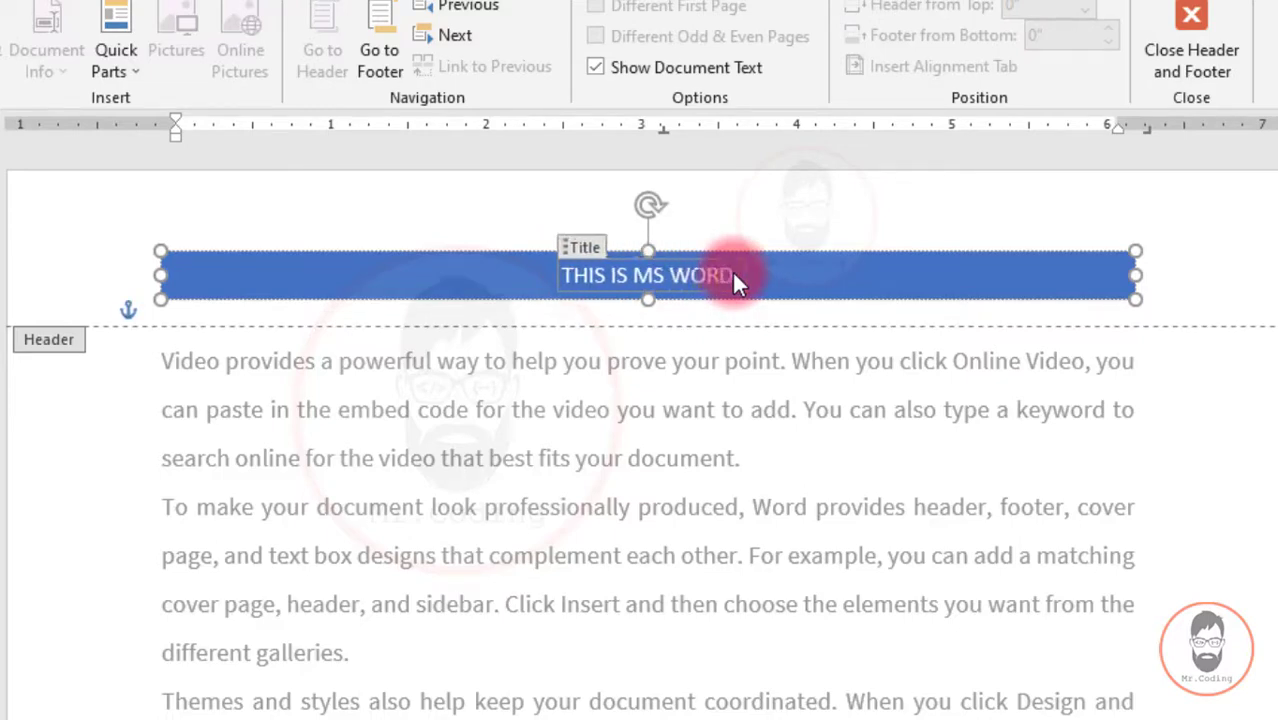
pyautogui.write(' TUTORIAL')
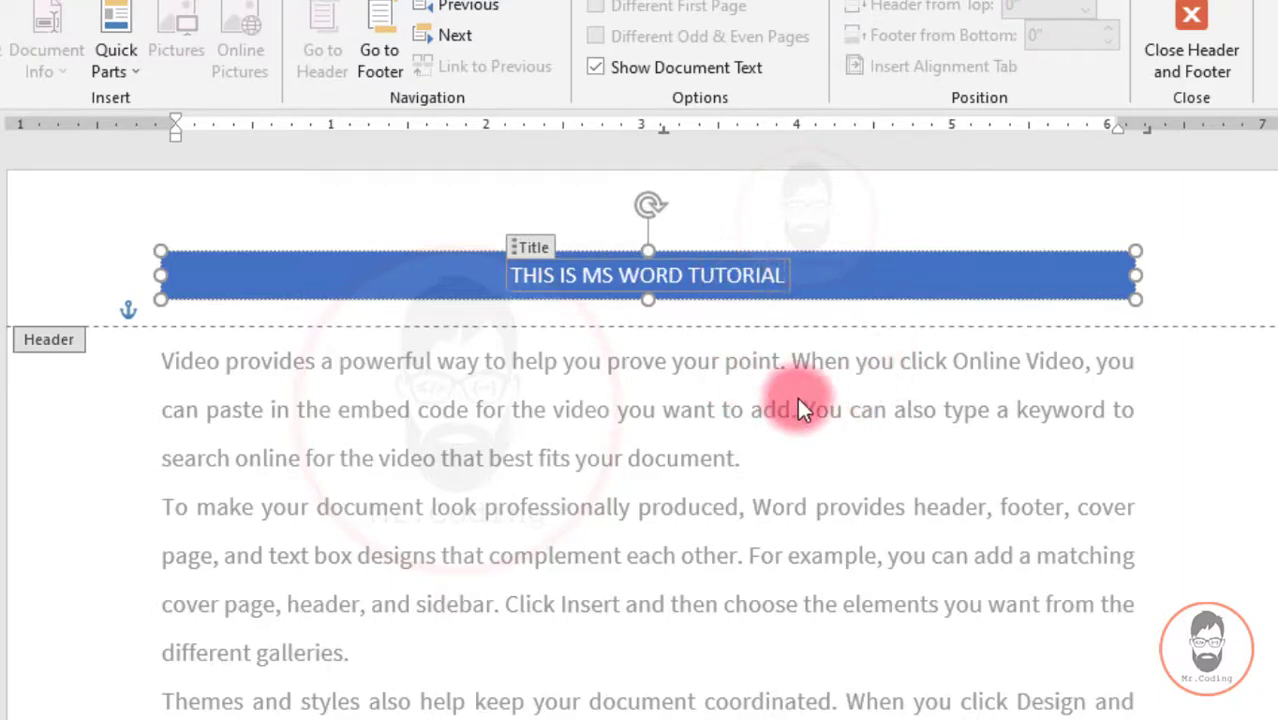
pyautogui.scroll(-3, 797, 410)
pyautogui.scroll(-3, 797, 410)
pyautogui.scroll(-3, 797, 410)
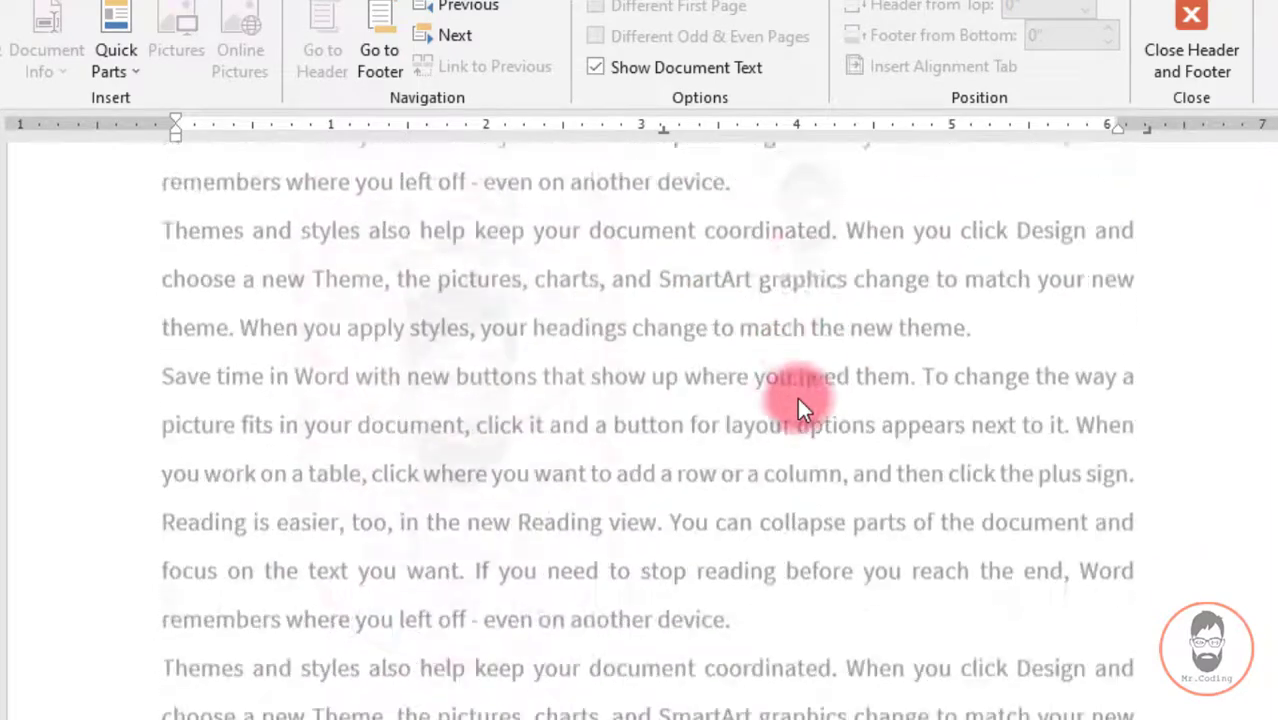
pyautogui.scroll(-3, 797, 397)
pyautogui.scroll(-2, 797, 397)
pyautogui.scroll(-3, 797, 397)
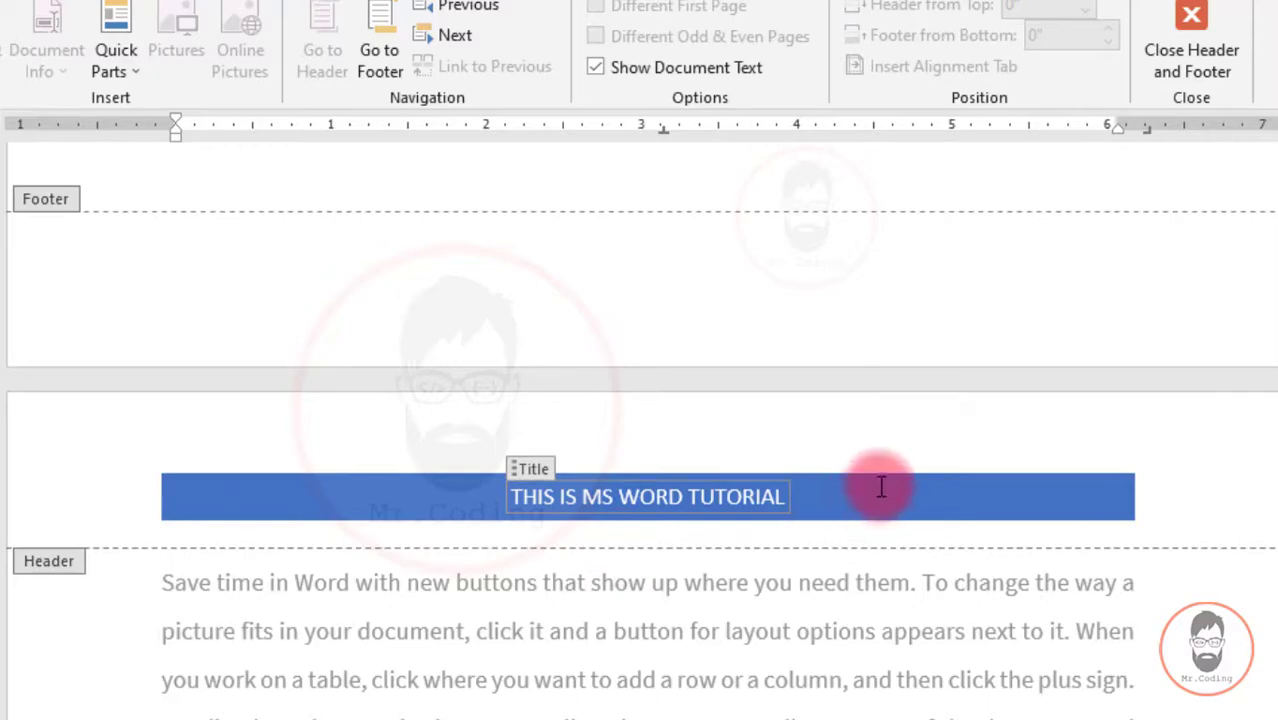
pyautogui.scroll(-5, 880, 487)
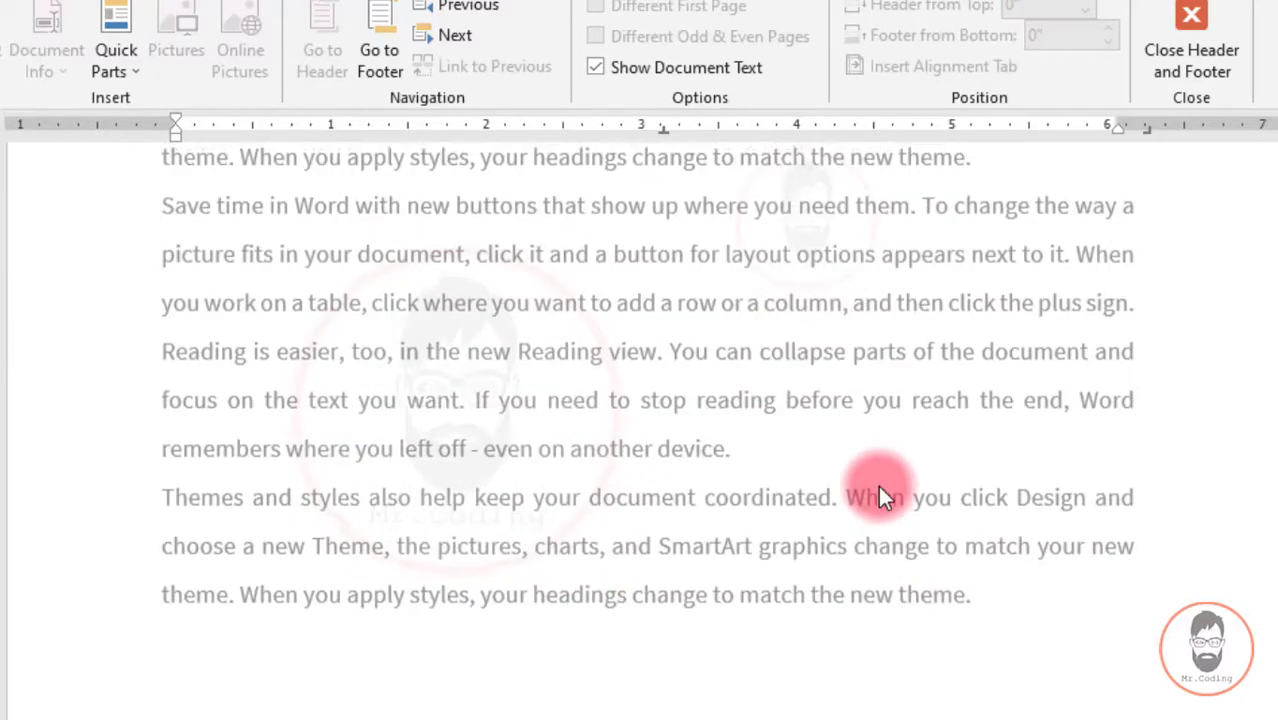
pyautogui.scroll(-2, 878, 485)
pyautogui.scroll(4, 878, 485)
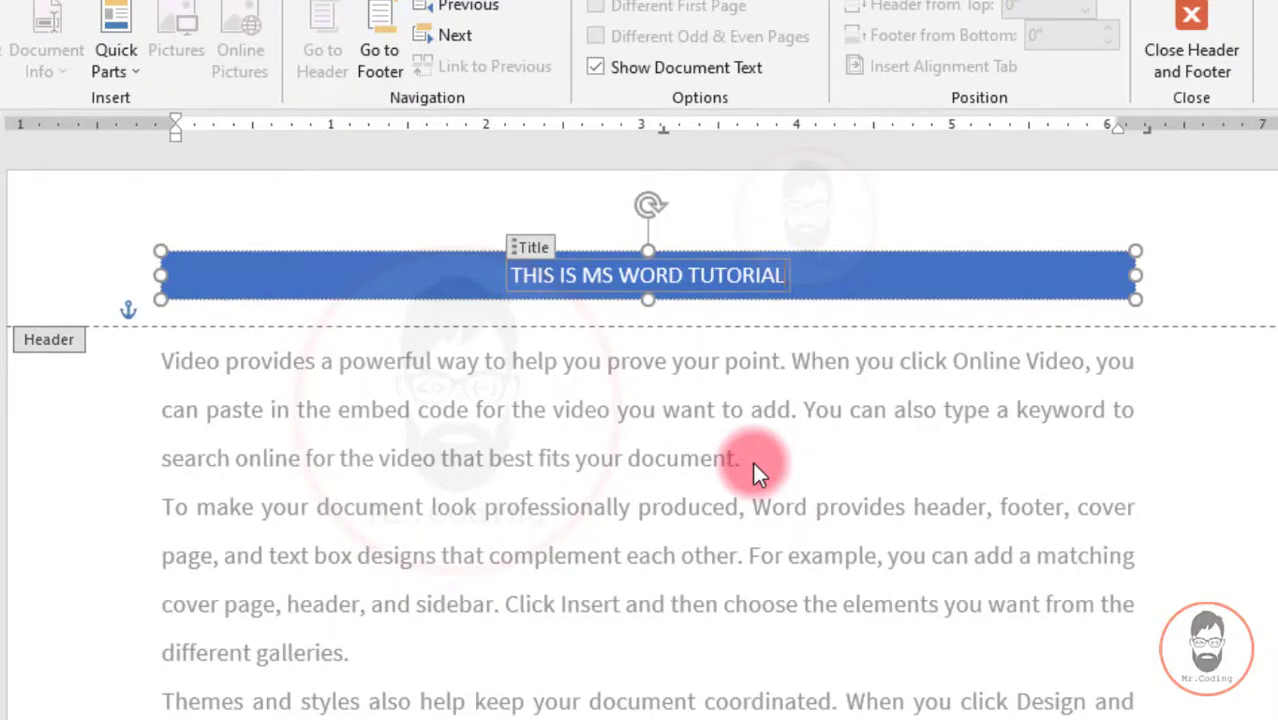
pyautogui.scroll(3, 740, 400)
pyautogui.scroll(2, 730, 385)
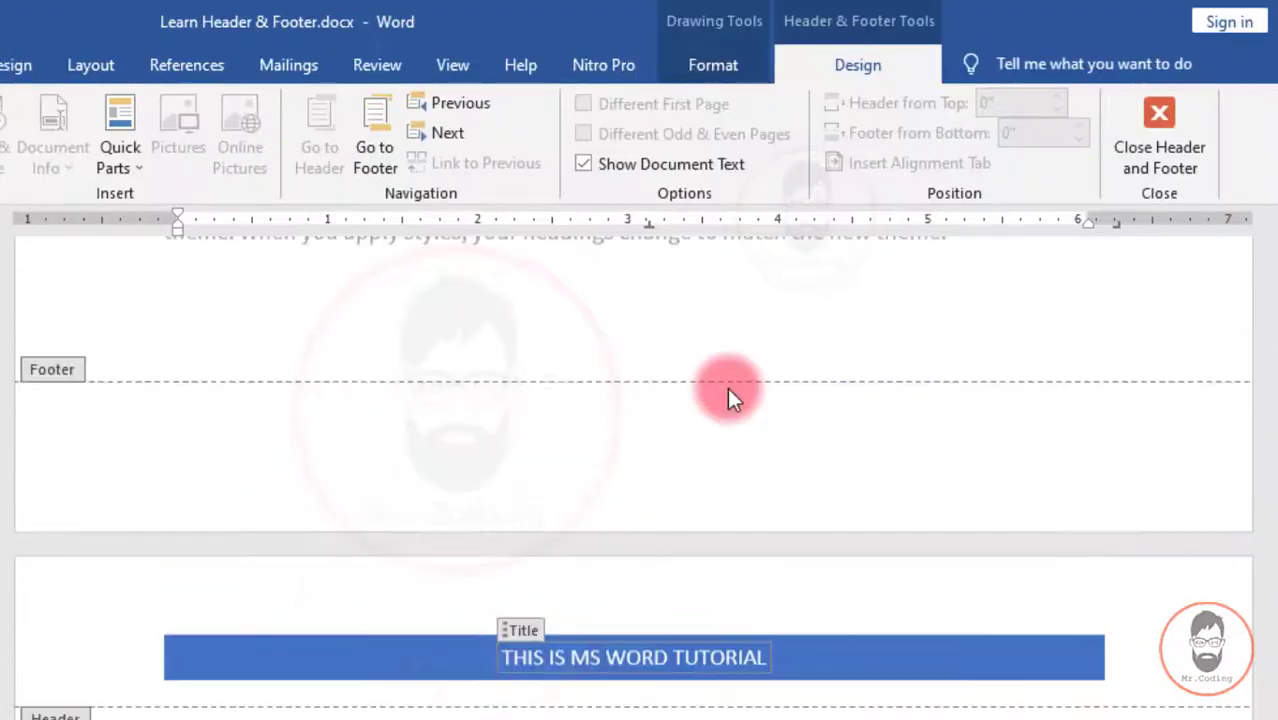
pyautogui.scroll(5, 727, 387)
pyautogui.scroll(3, 727, 387)
pyautogui.scroll(3, 727, 387)
pyautogui.scroll(3, 727, 387)
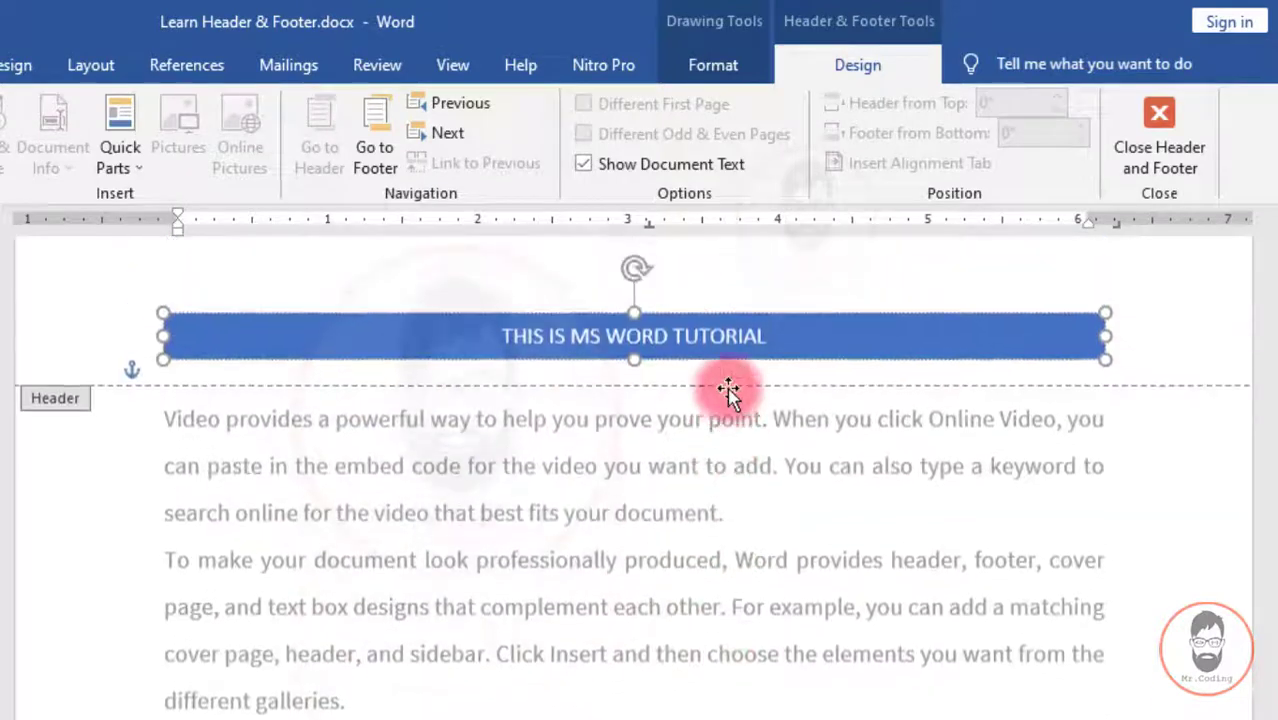
pyautogui.scroll(2, 727, 387)
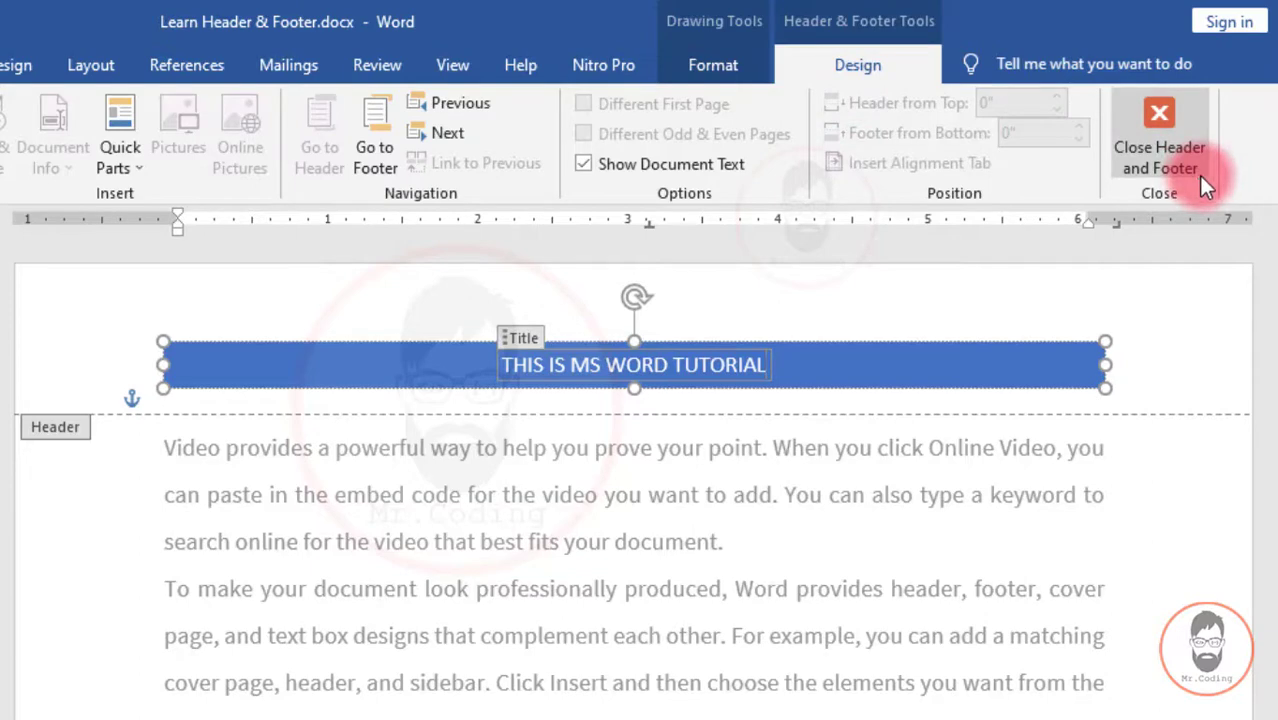
# Exit header editing, reopen and close it via Edit Header, then toggle between header and body
pyautogui.click(1153, 117)
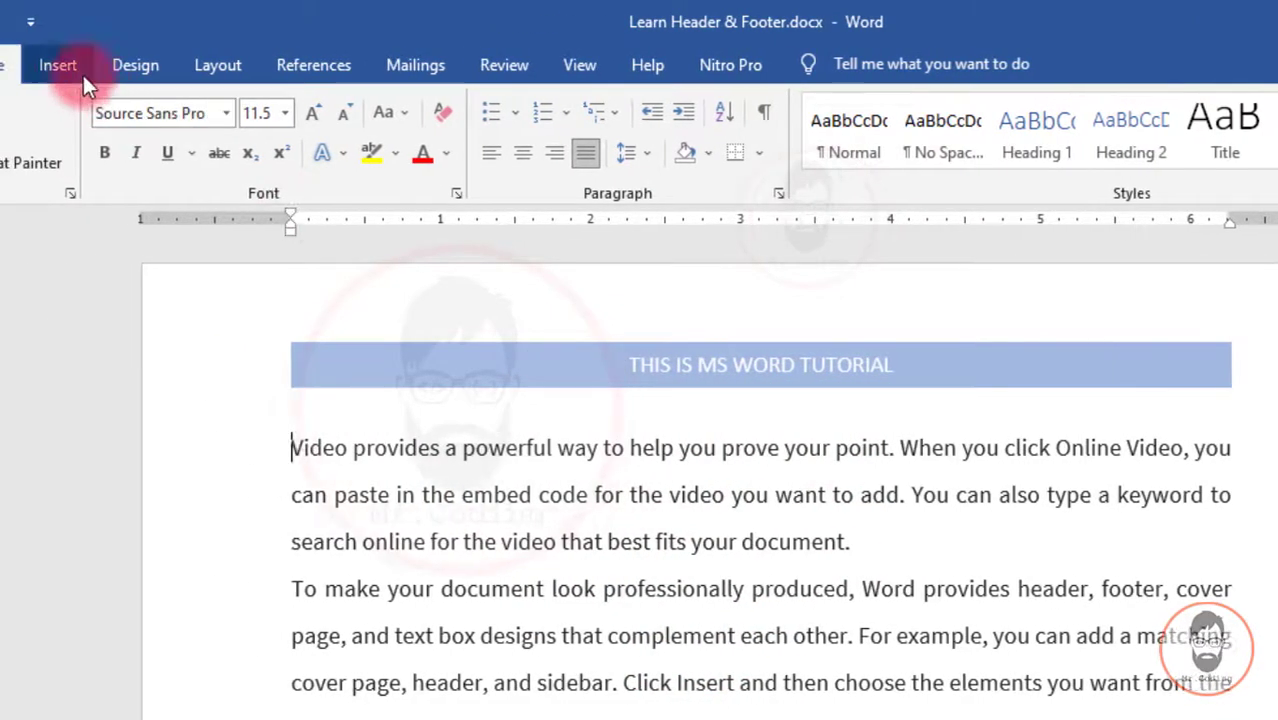
pyautogui.click(59, 66)
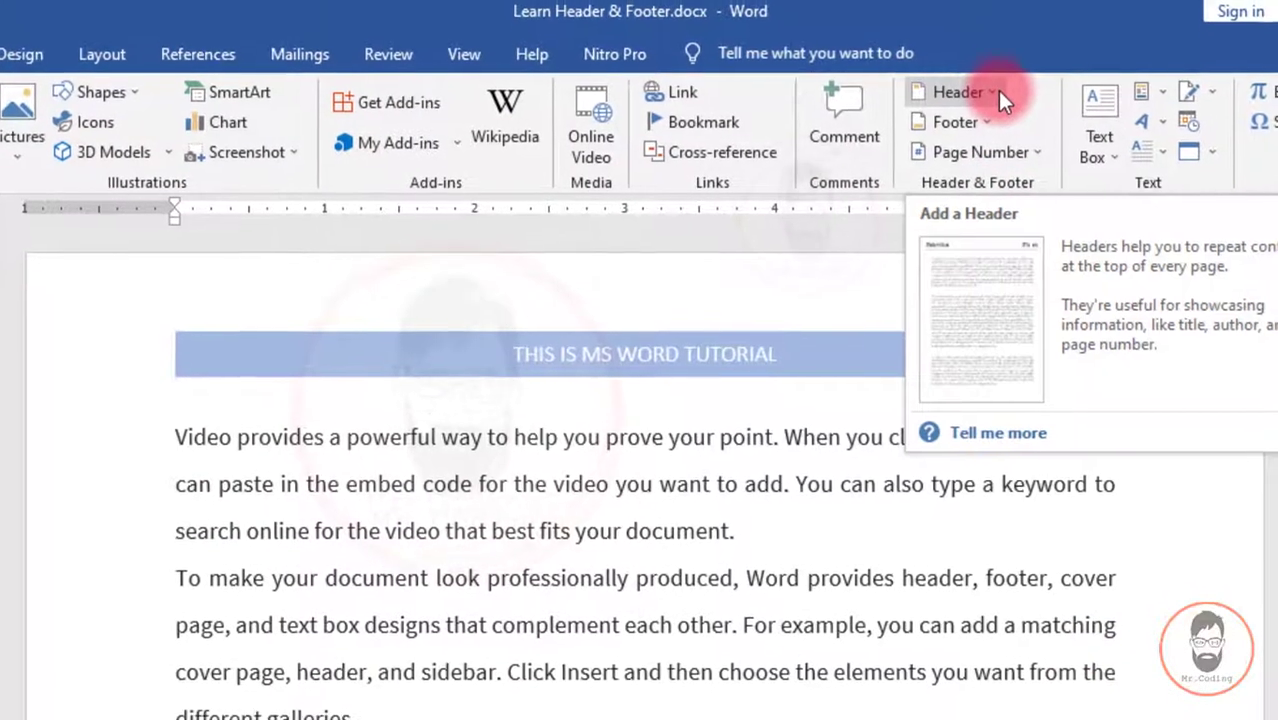
pyautogui.click(997, 92)
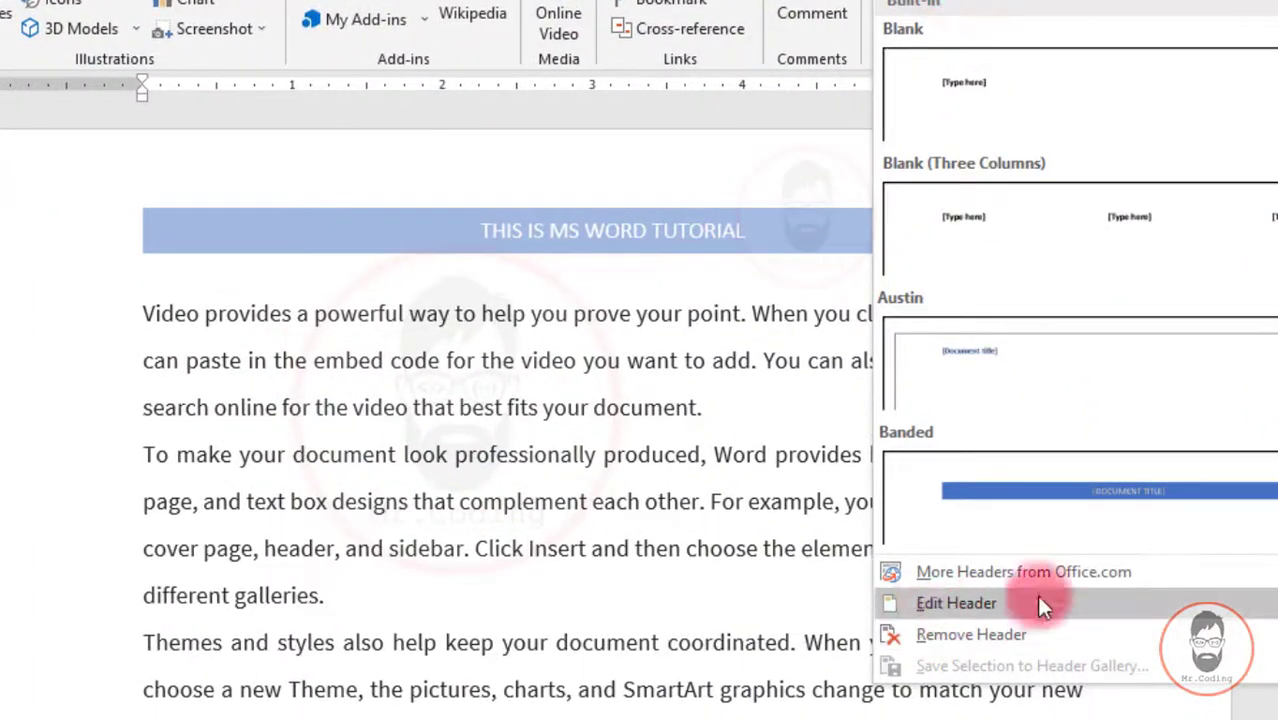
pyautogui.click(967, 601)
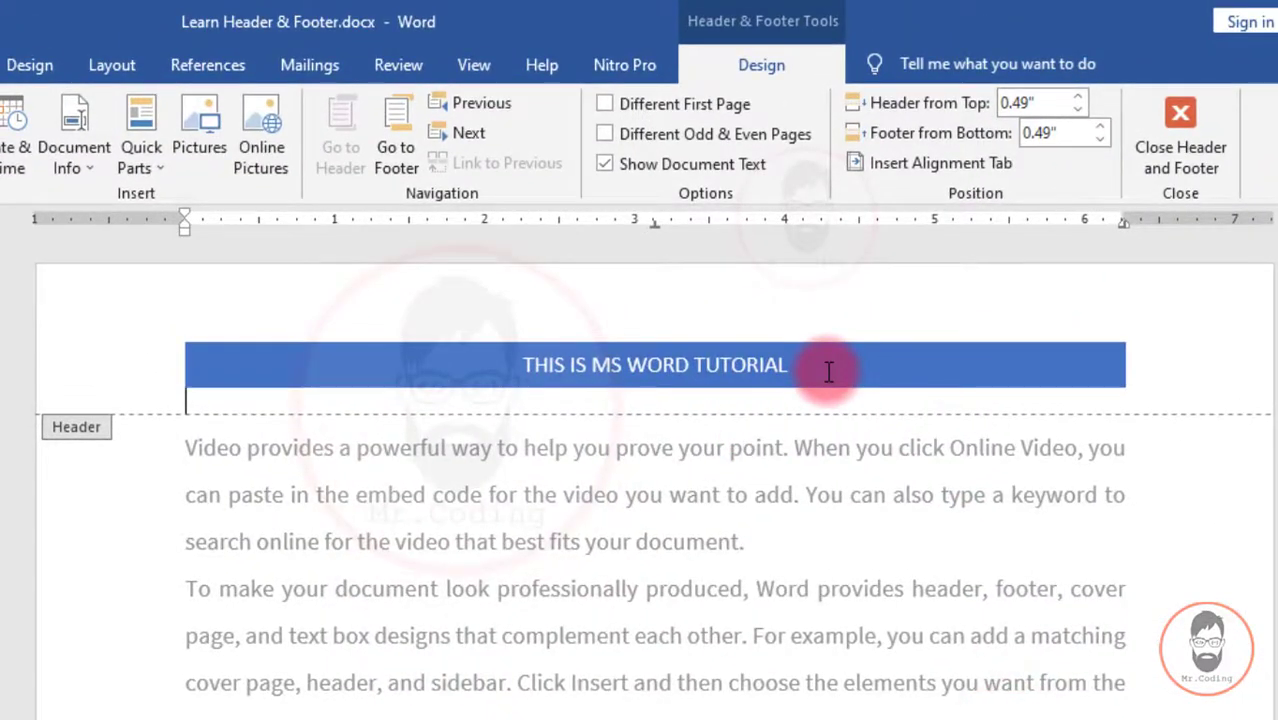
pyautogui.click(1182, 112)
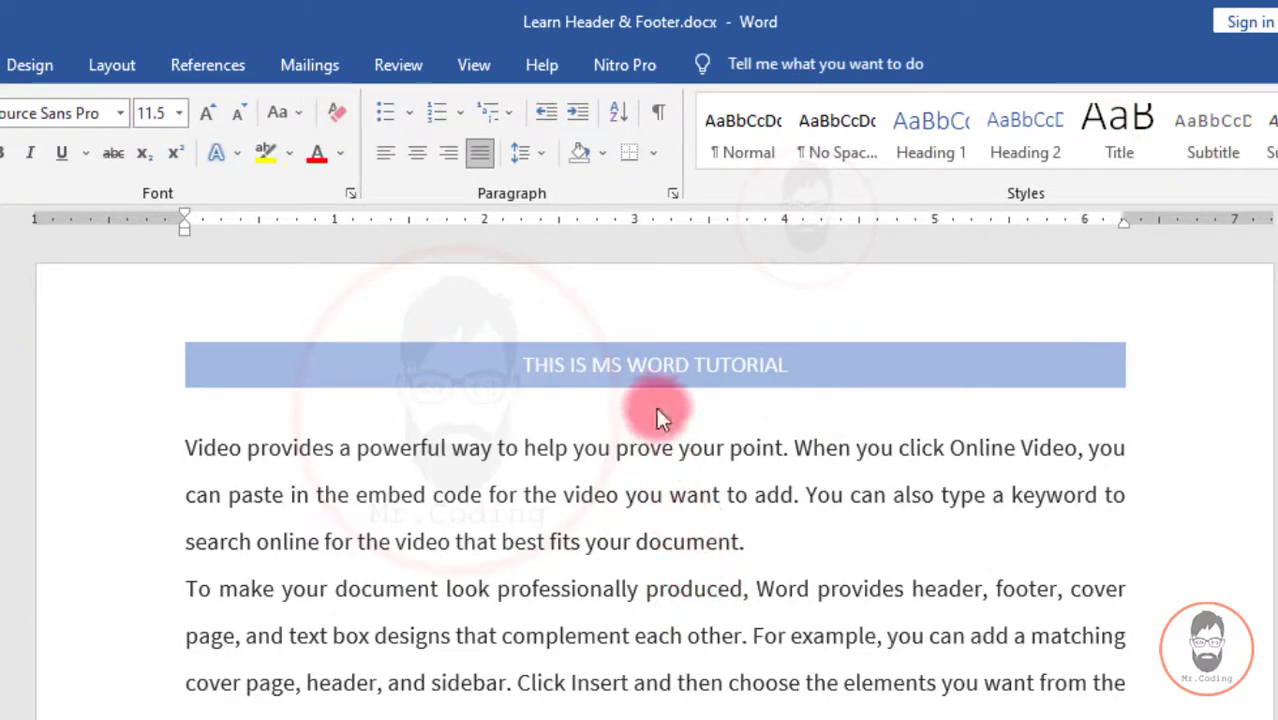
pyautogui.doubleClick(656, 352)
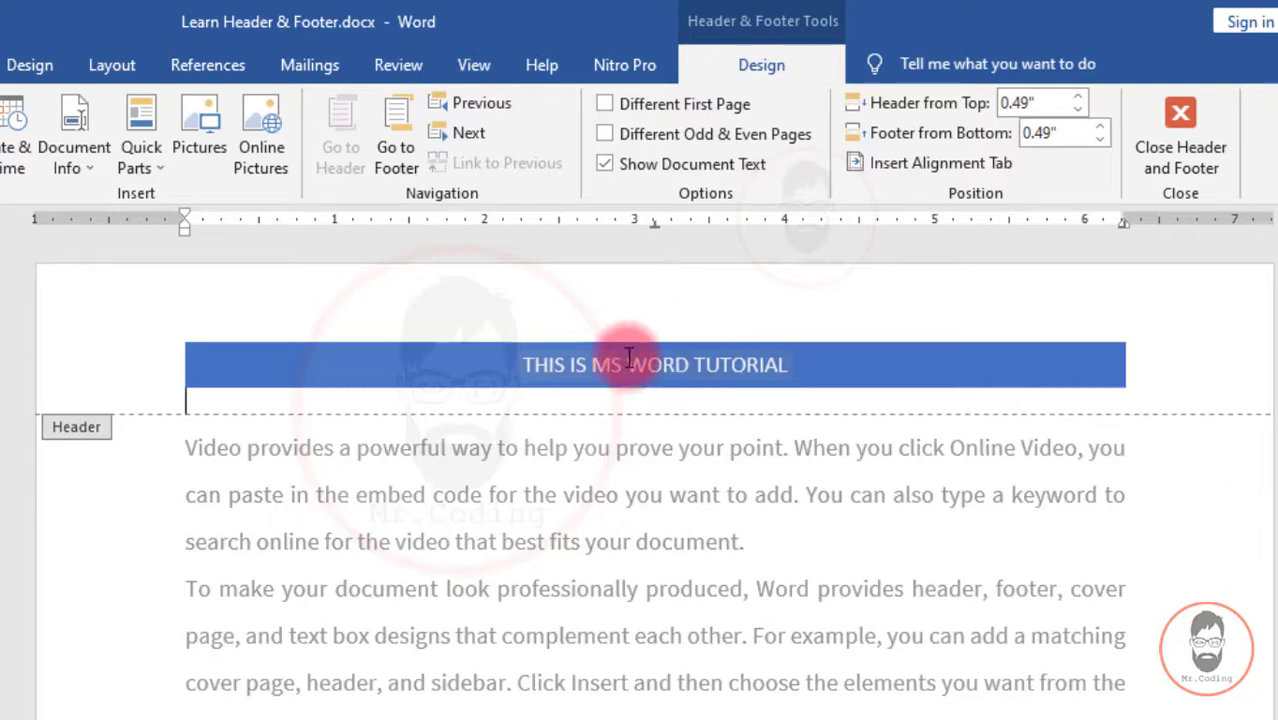
pyautogui.doubleClick(517, 613)
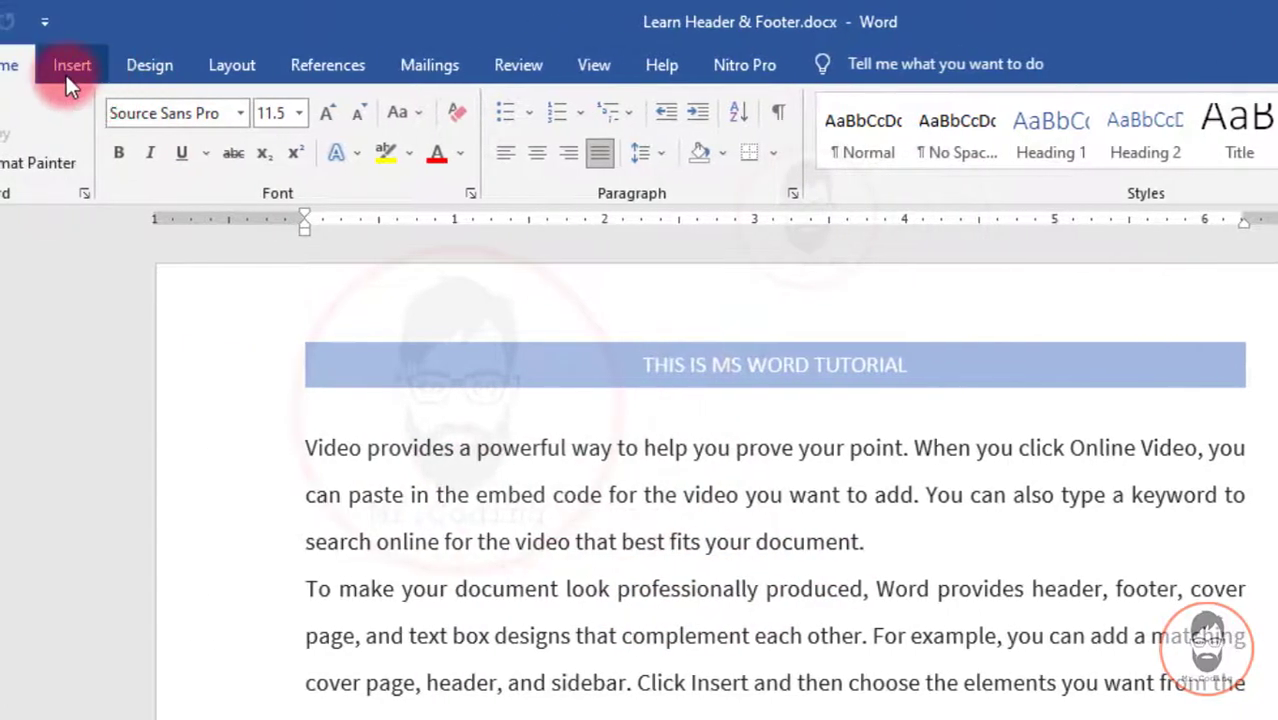
# Edit the header and apply the orange Integral header design
pyautogui.click(63, 71)
pyautogui.click(1030, 108)
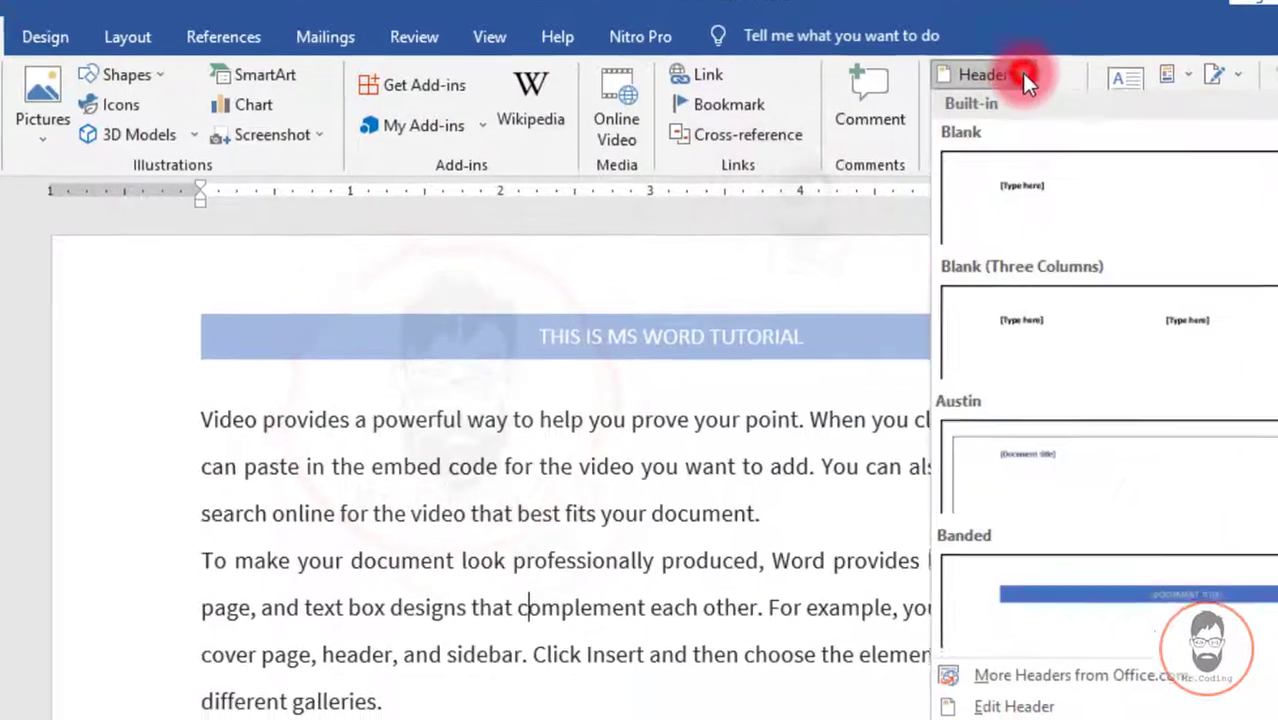
pyautogui.click(927, 617)
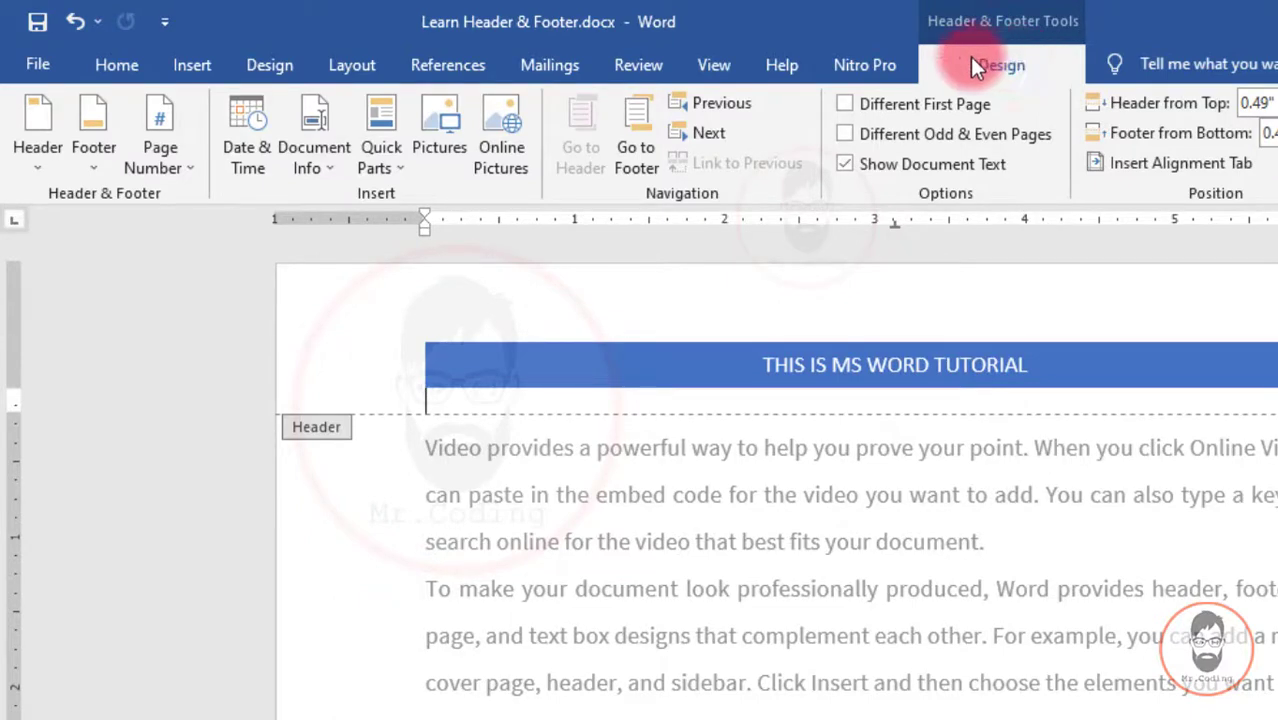
pyautogui.click(47, 156)
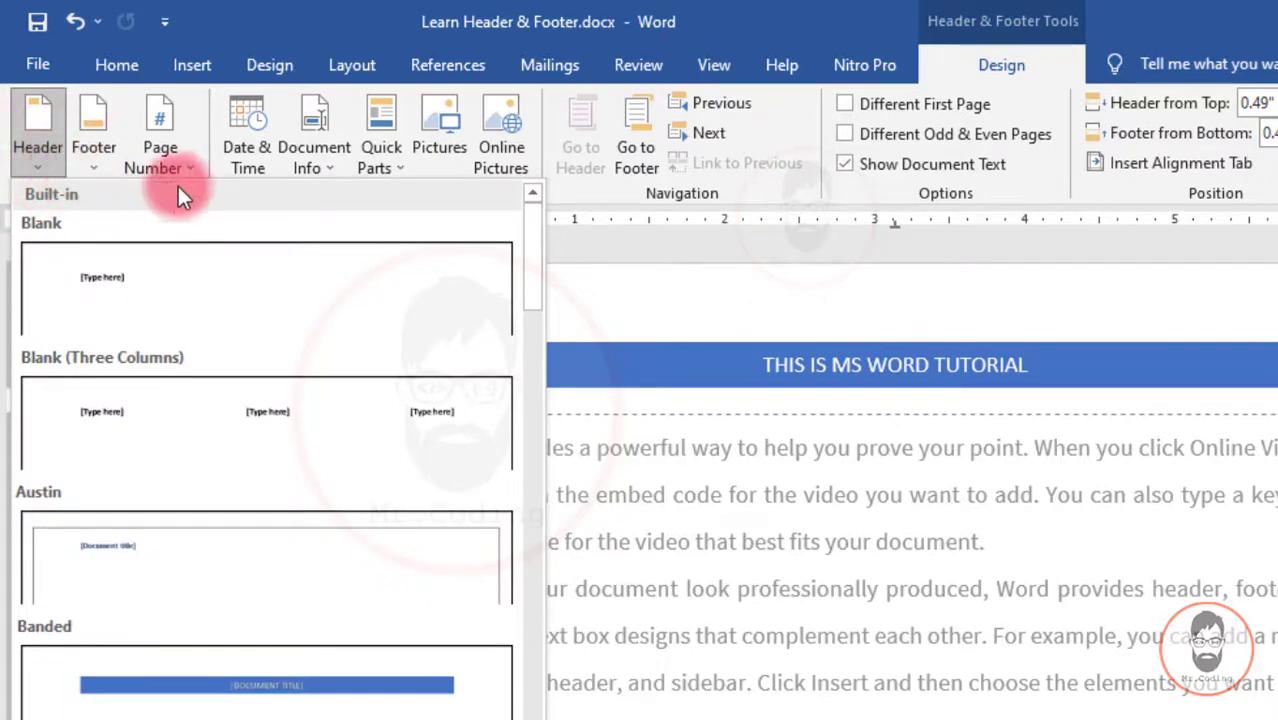
pyautogui.moveTo(537, 226); pyautogui.dragTo(534, 394)
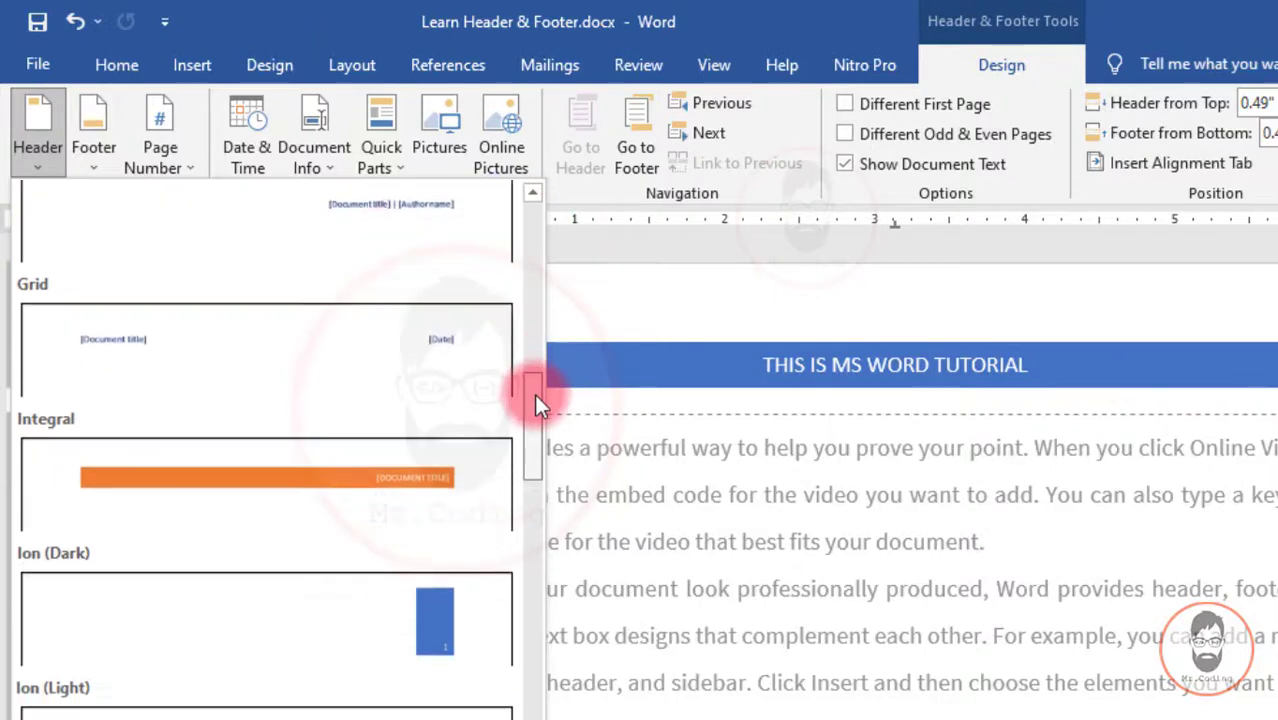
pyautogui.click(378, 475)
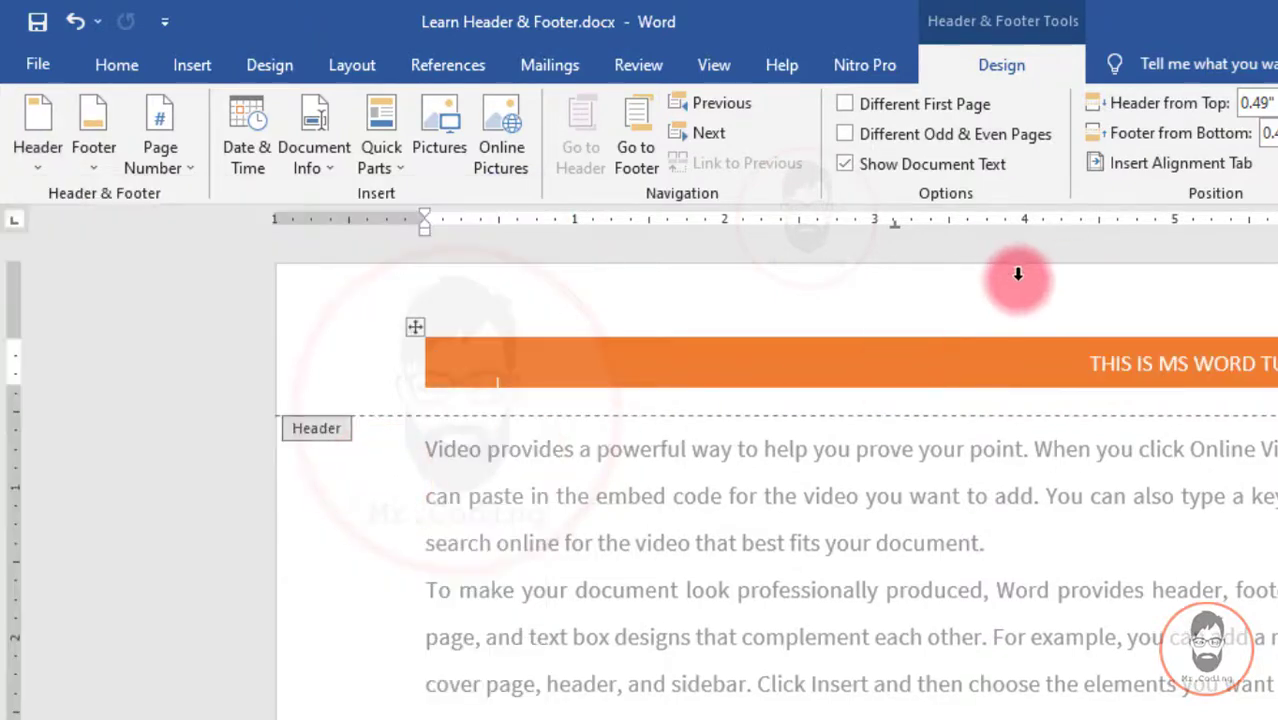
# Remove the header so the header area is left empty
pyautogui.click(38, 173)
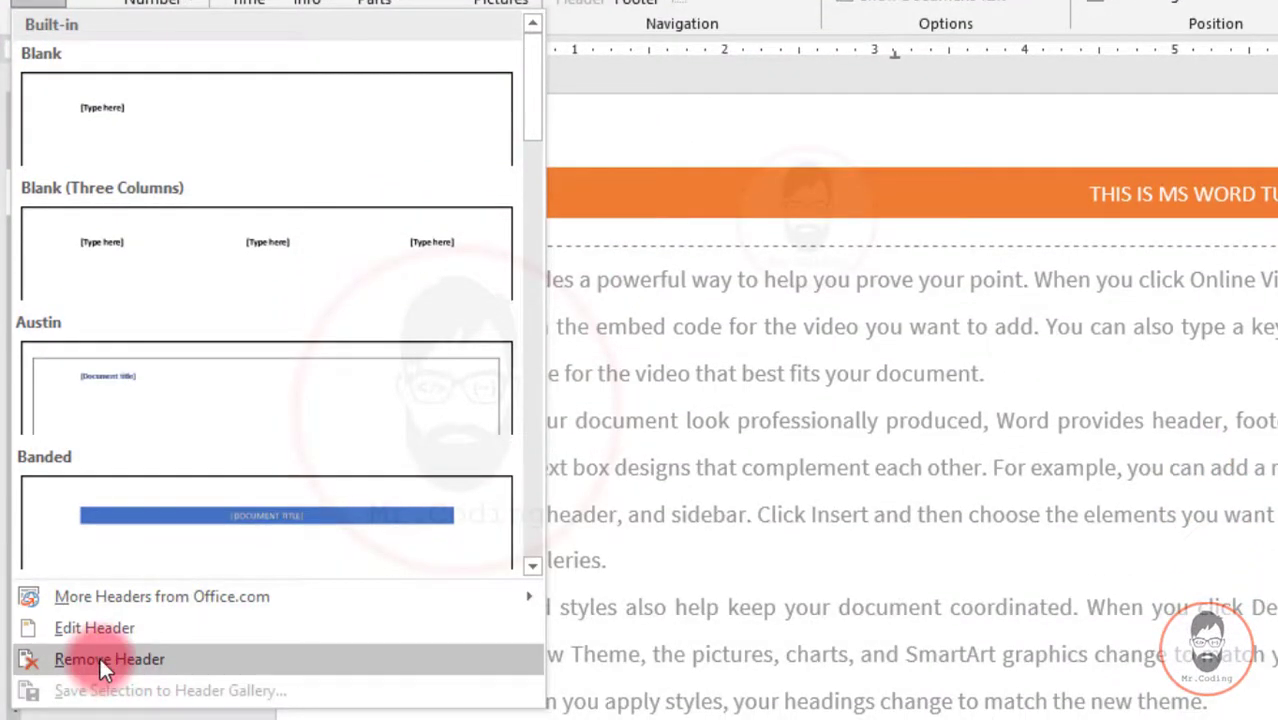
pyautogui.click(99, 659)
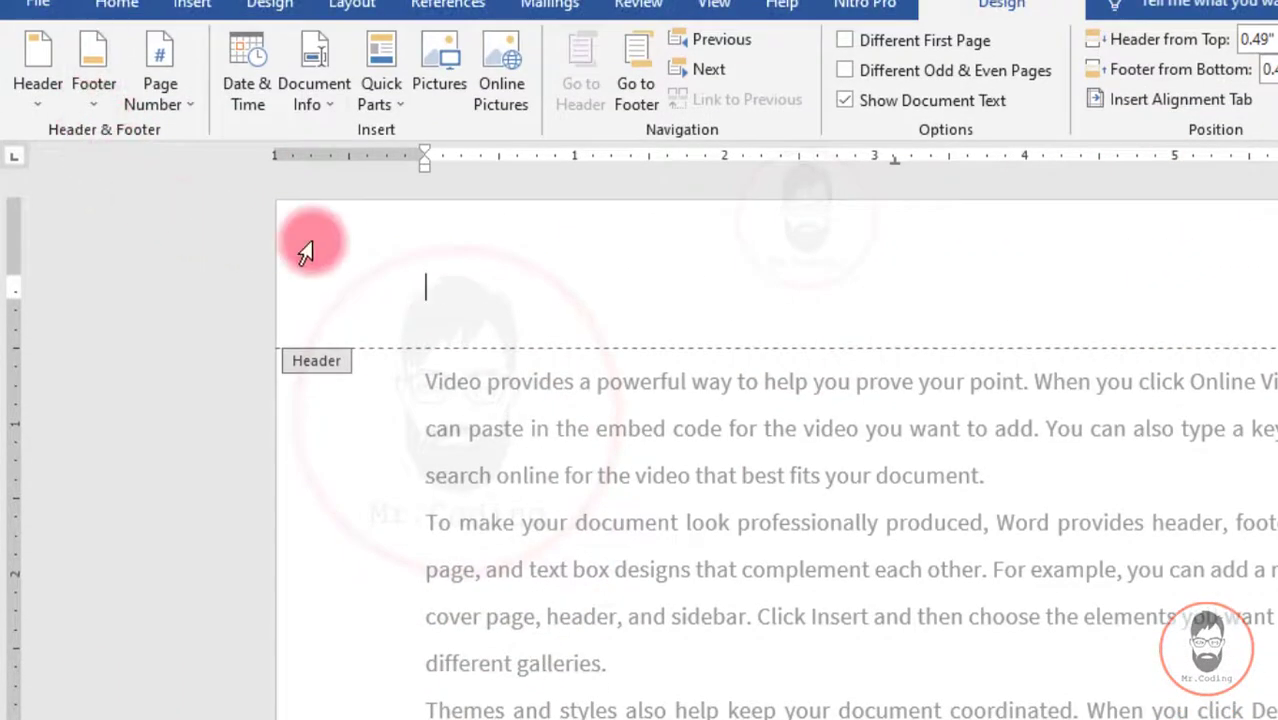
pyautogui.scroll(-2, 630, 320)
# Insert the Integral footer with its Author field and orange page number
pyautogui.scroll(-3, 640, 345)
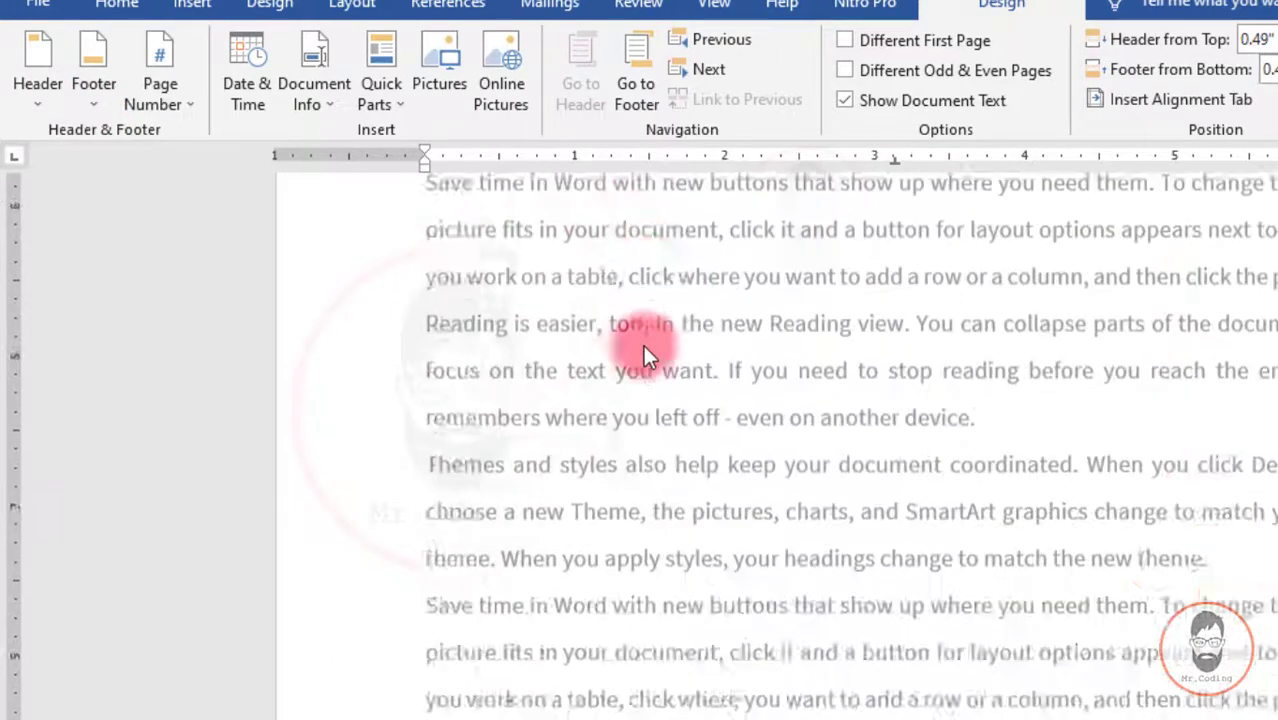
pyautogui.scroll(-3, 552, 547)
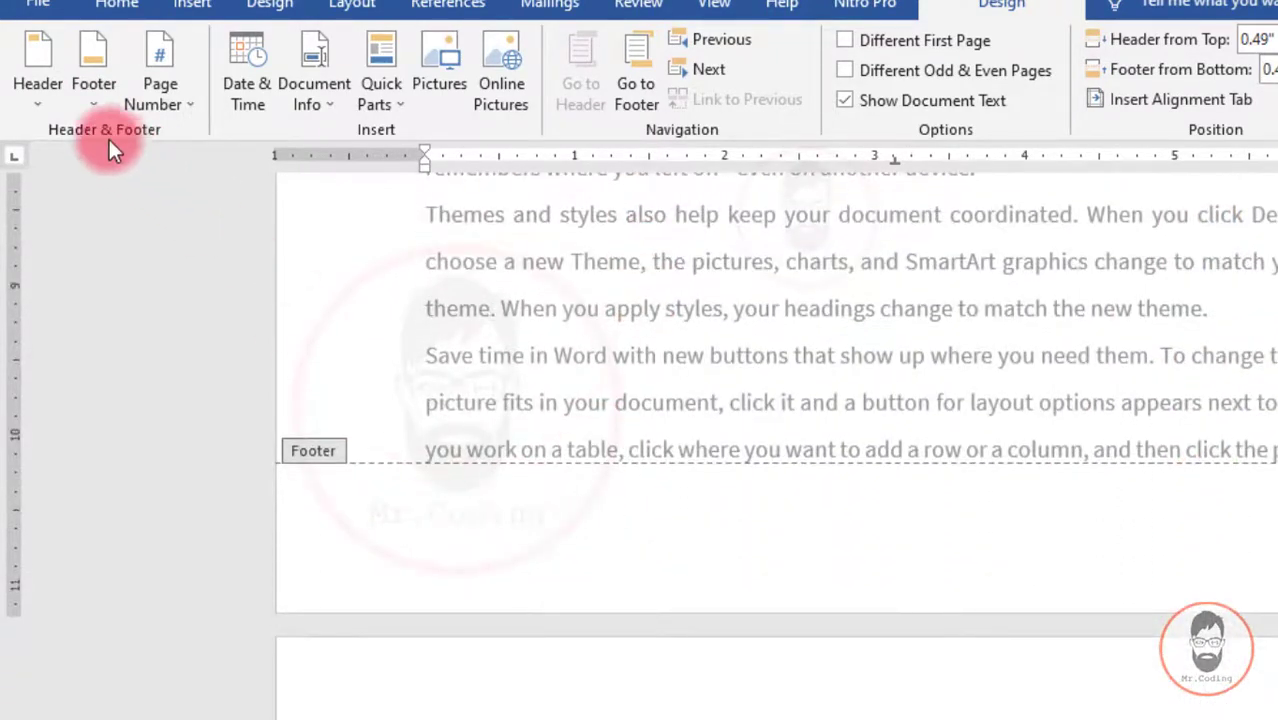
pyautogui.click(94, 104)
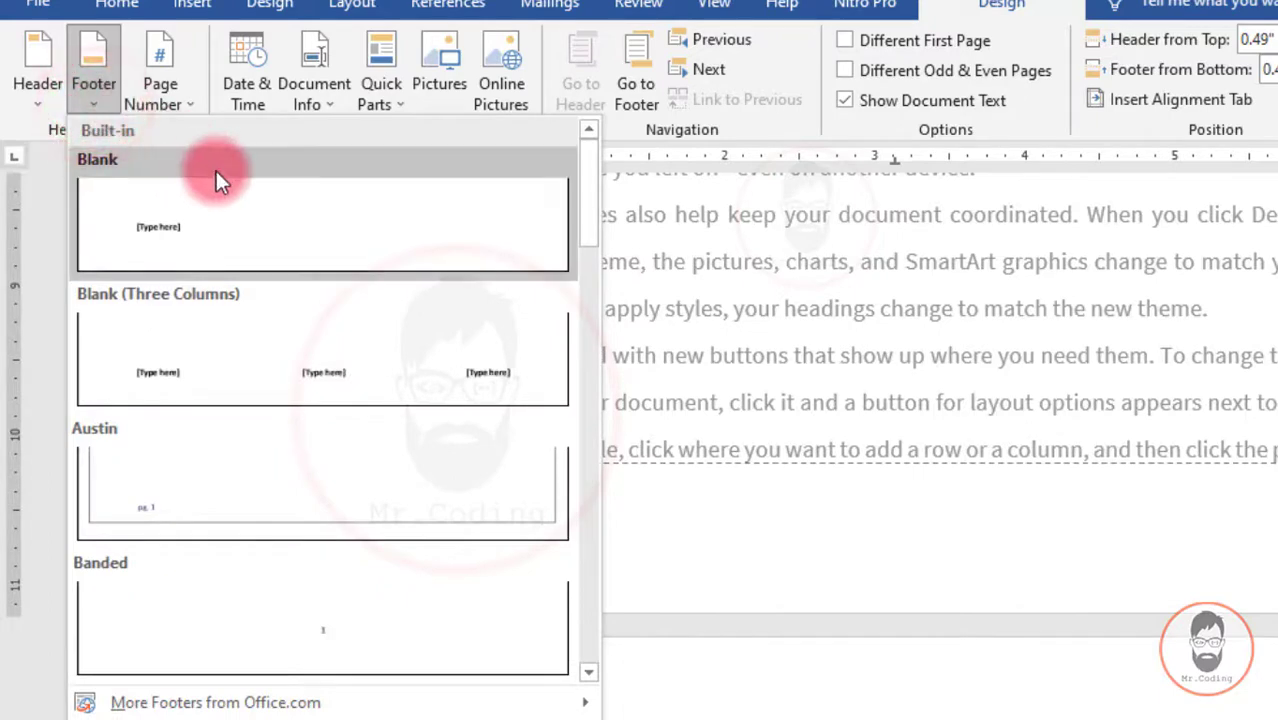
pyautogui.scroll(-3, 521, 320)
pyautogui.scroll(-3, 521, 320)
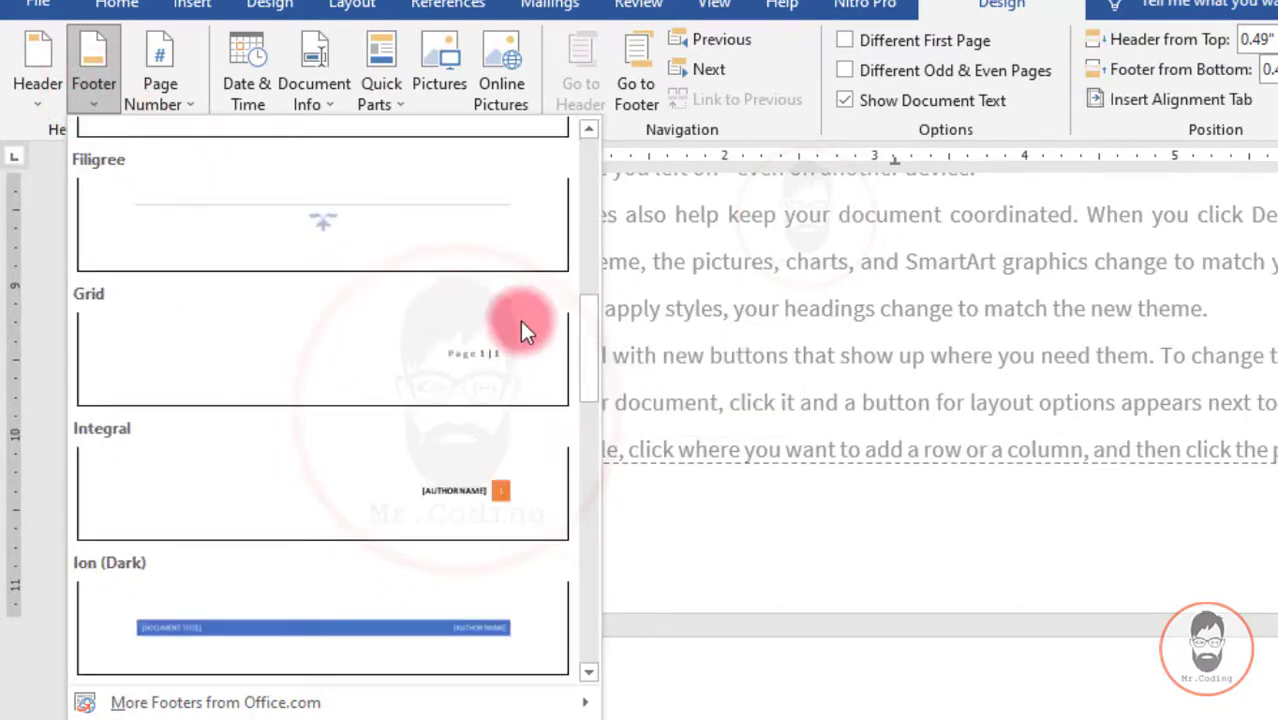
pyautogui.scroll(-3, 520, 320)
pyautogui.scroll(3, 520, 320)
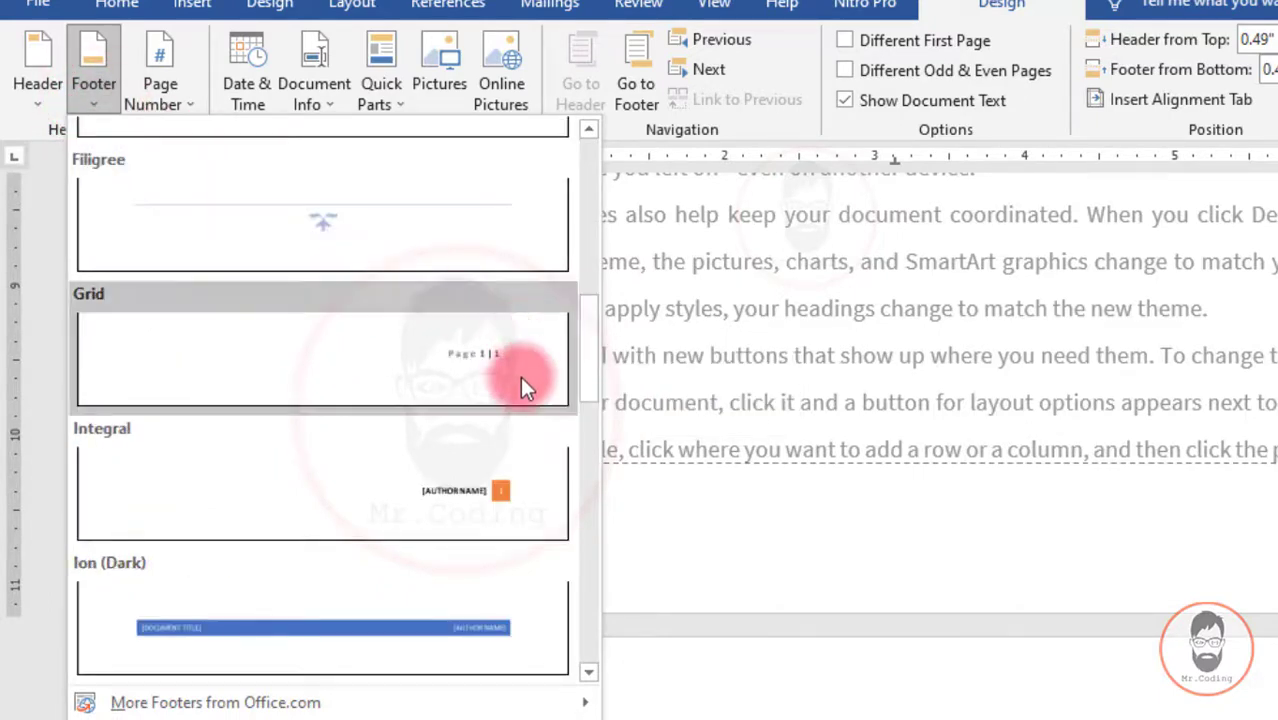
pyautogui.click(485, 503)
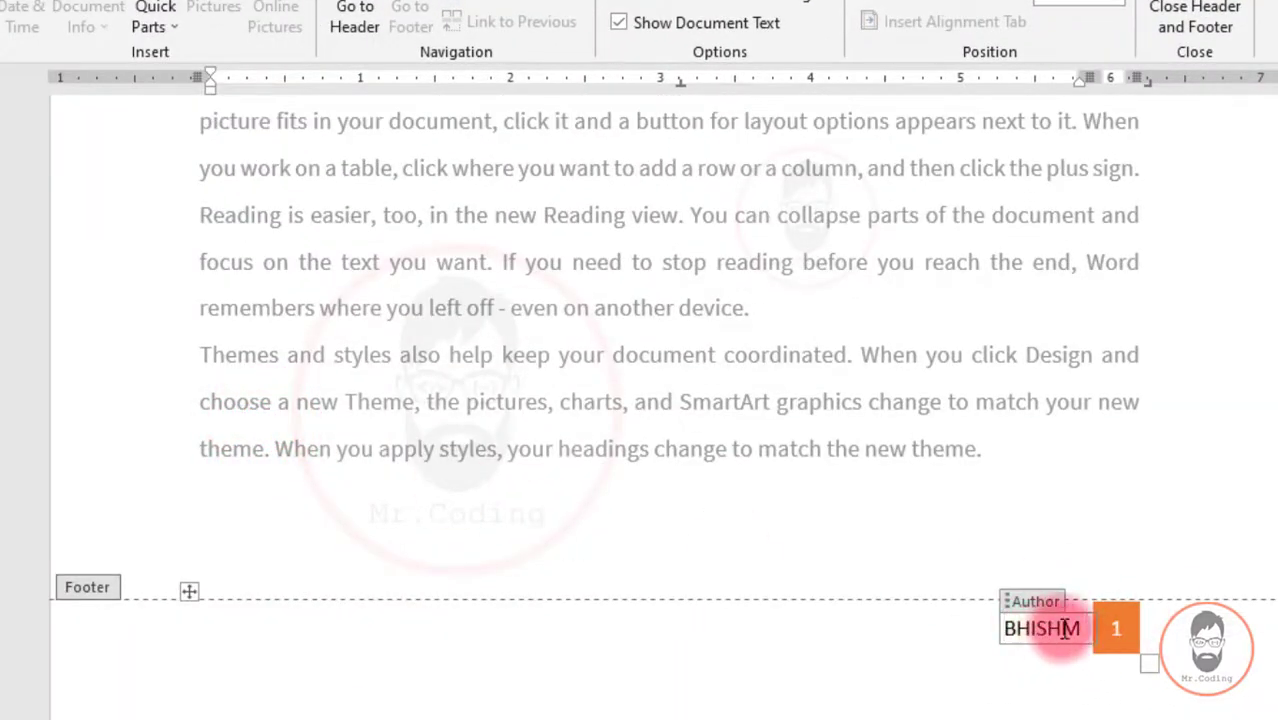
# Replace the footer's author name with 'MR CODING'
pyautogui.moveTo(1005, 628); pyautogui.dragTo(1078, 628)
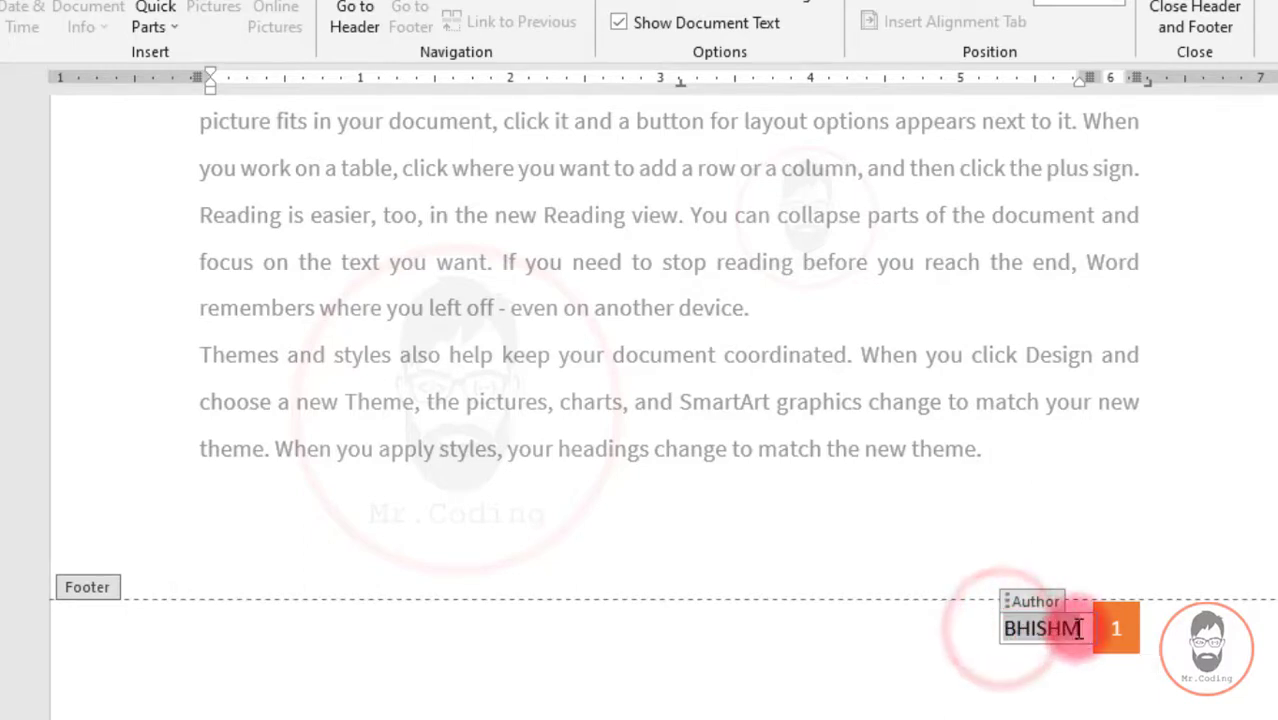
pyautogui.click(1027, 621)
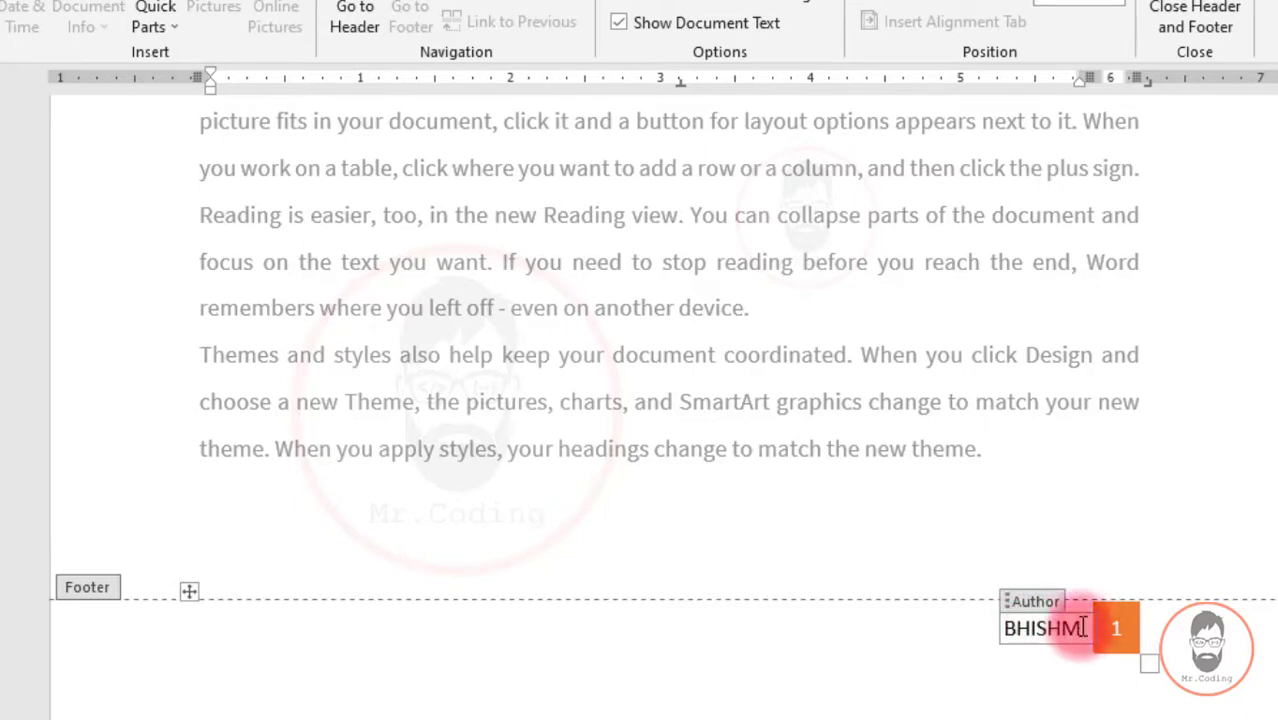
pyautogui.moveTo(1080, 628); pyautogui.dragTo(1031, 628)
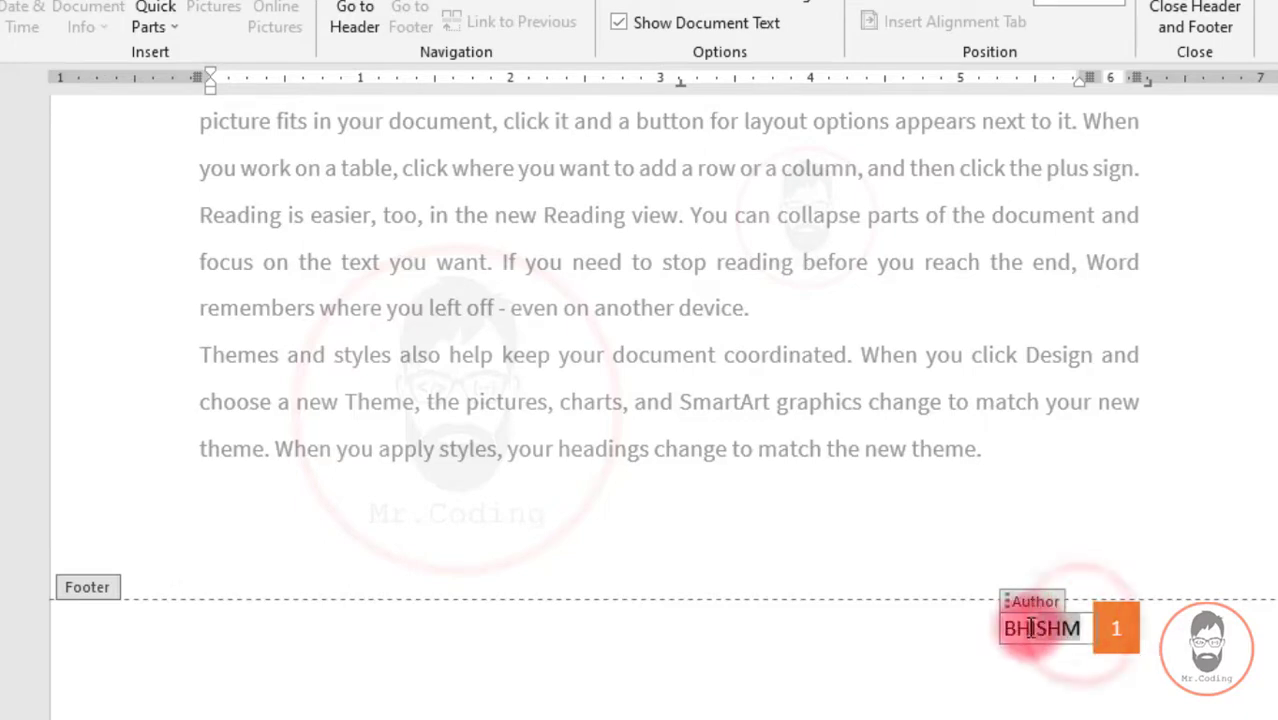
pyautogui.press('Delete')
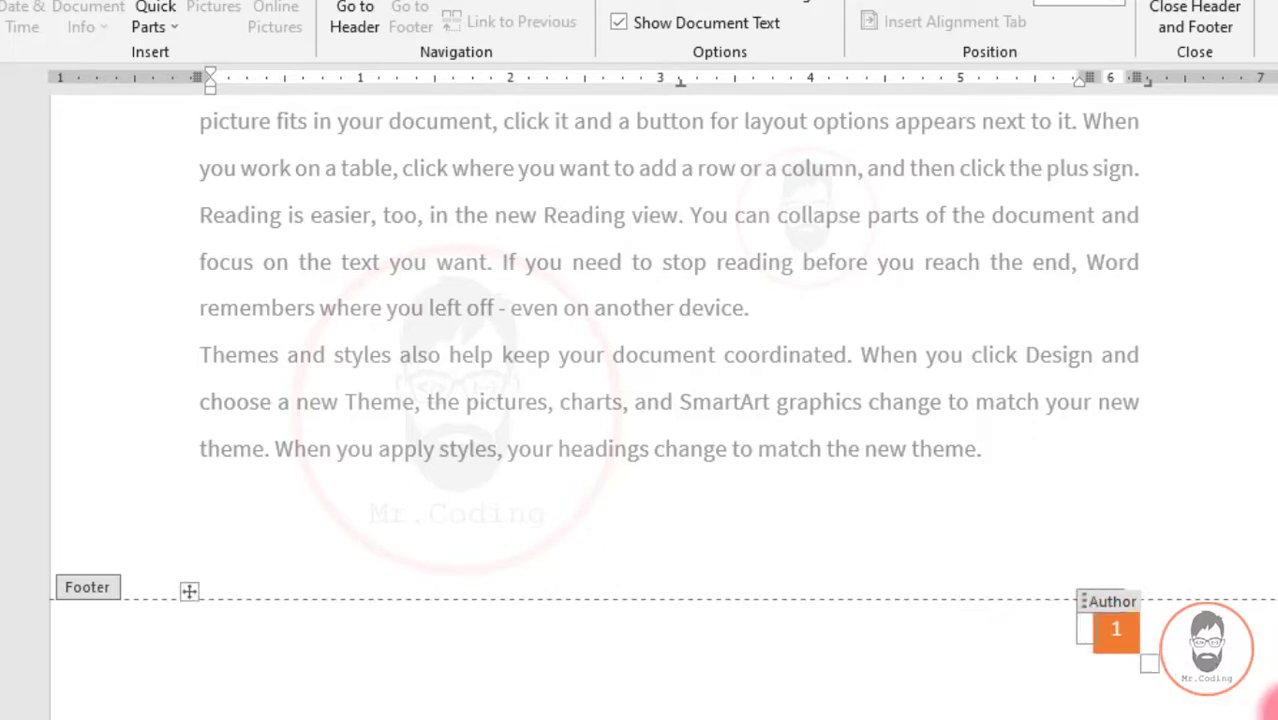
pyautogui.write('MR CODING')
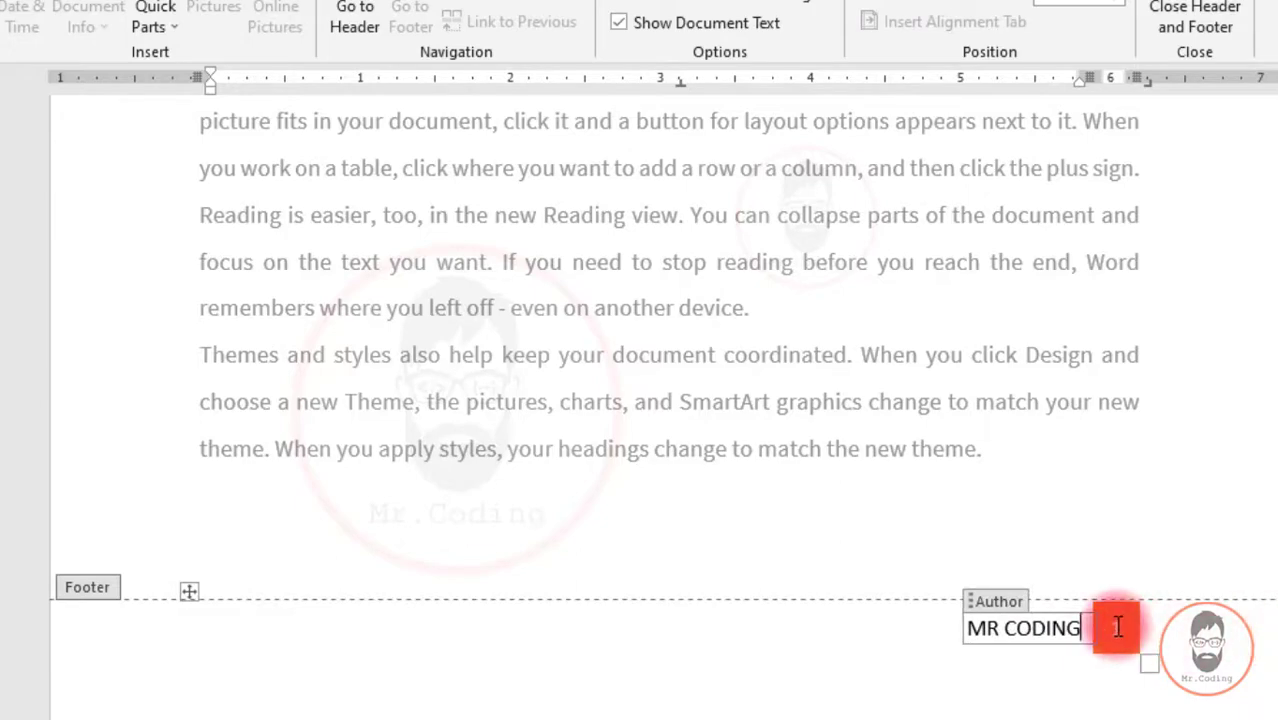
# Delete the Integral footer with MR CODING and its page number using Remove Footer
pyautogui.scroll(-5, 1114, 606)
pyautogui.scroll(-5, 1114, 604)
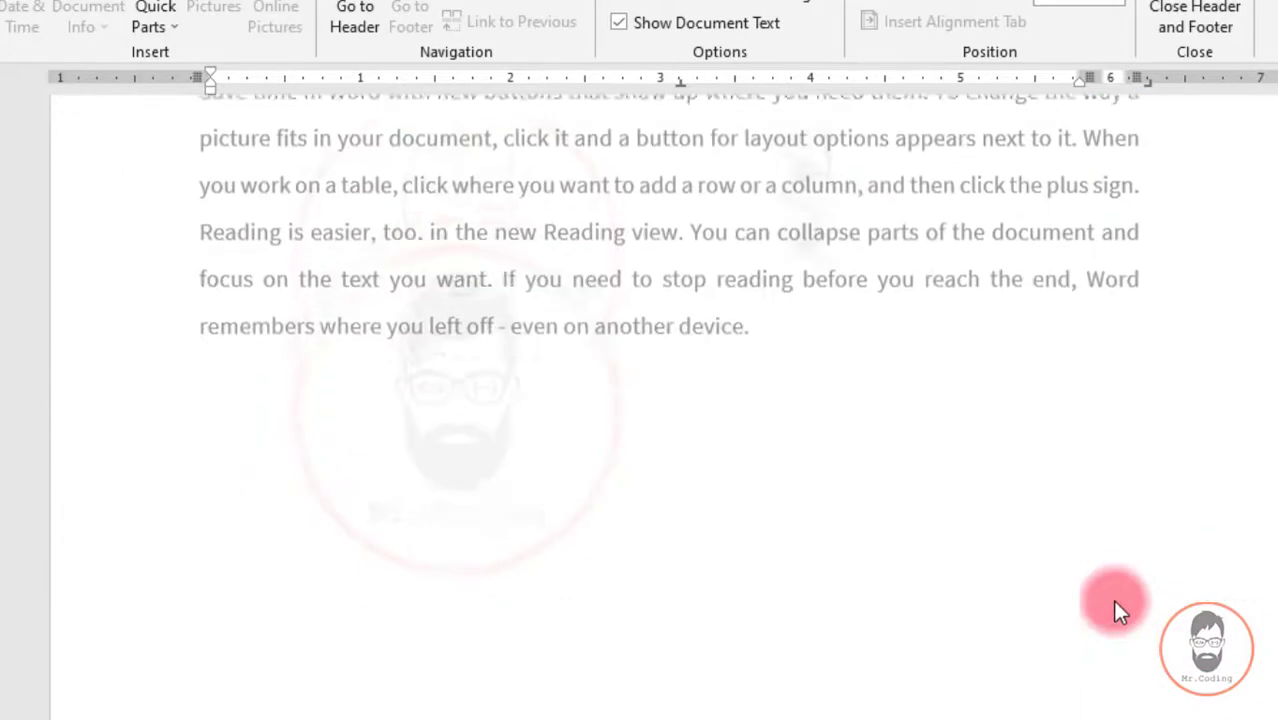
pyautogui.scroll(-5, 1116, 608)
pyautogui.scroll(-3, 1114, 604)
pyautogui.scroll(-1, 1112, 599)
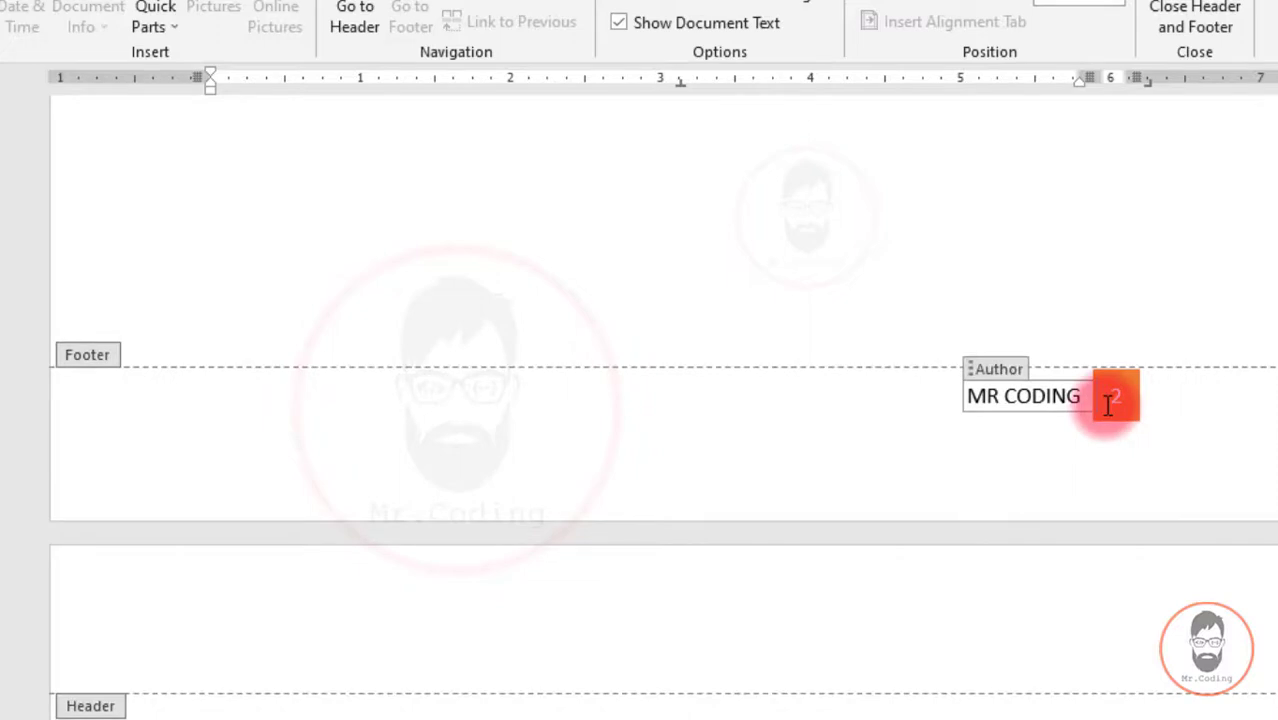
pyautogui.scroll(-5, 1105, 478)
pyautogui.scroll(-5, 1105, 478)
pyautogui.scroll(-3, 1105, 478)
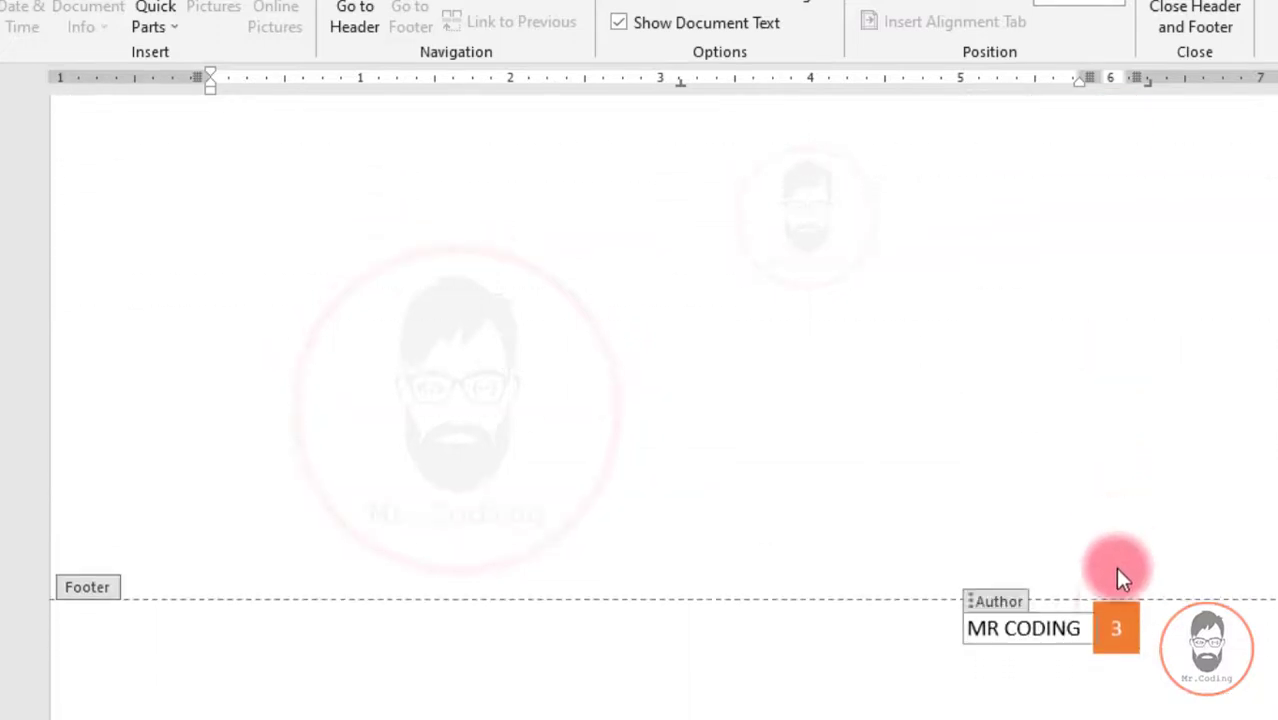
pyautogui.scroll(1, 1118, 620)
pyautogui.scroll(5, 1118, 603)
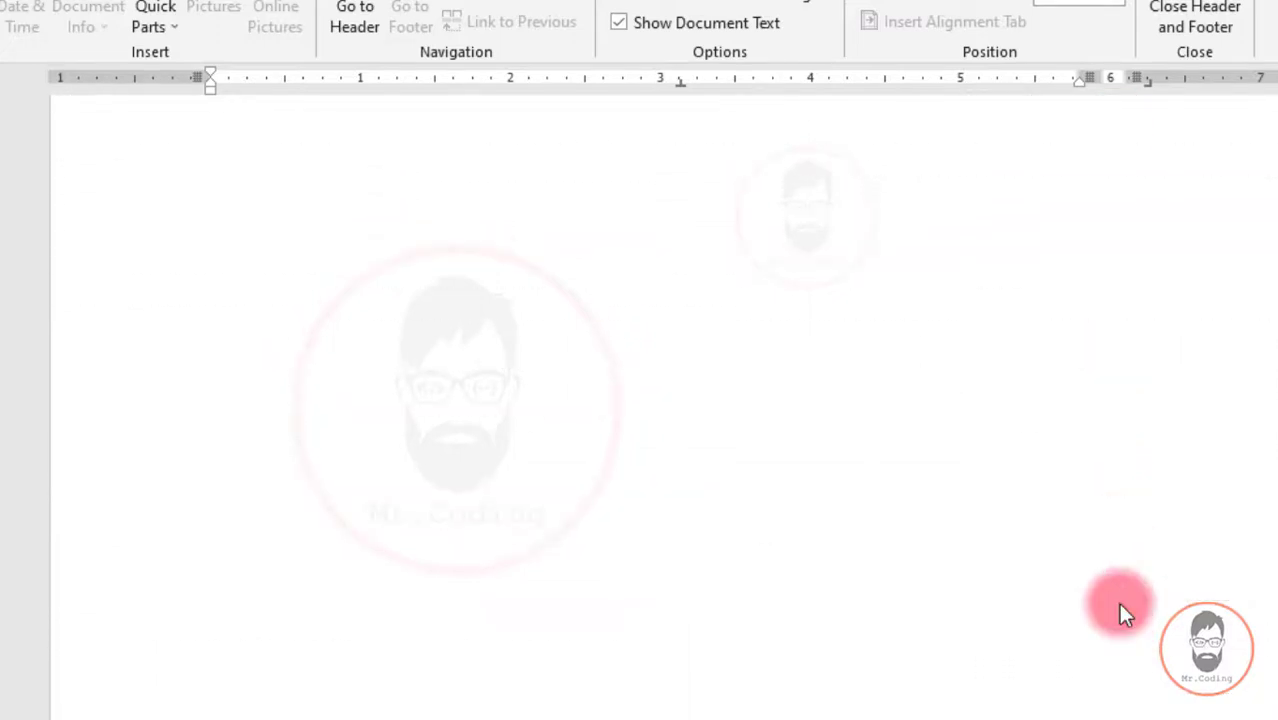
pyautogui.scroll(4, 1118, 603)
pyautogui.scroll(5, 1119, 604)
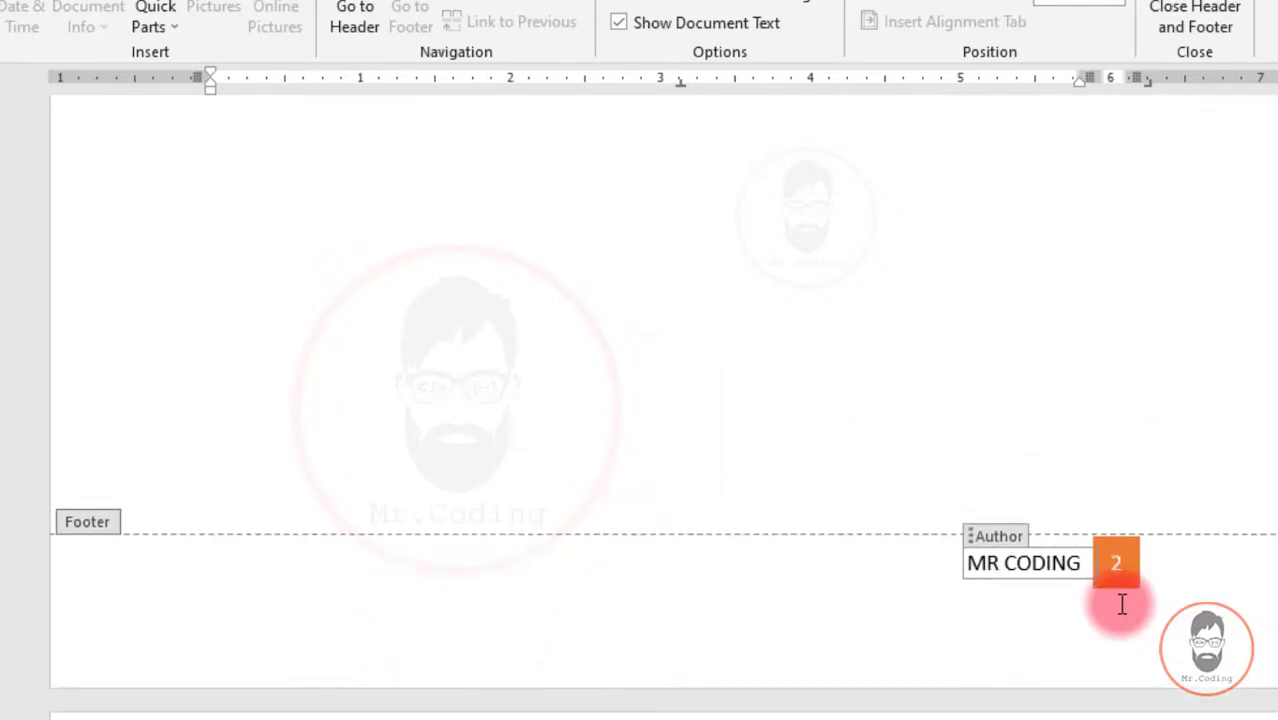
pyautogui.scroll(3, 1118, 600)
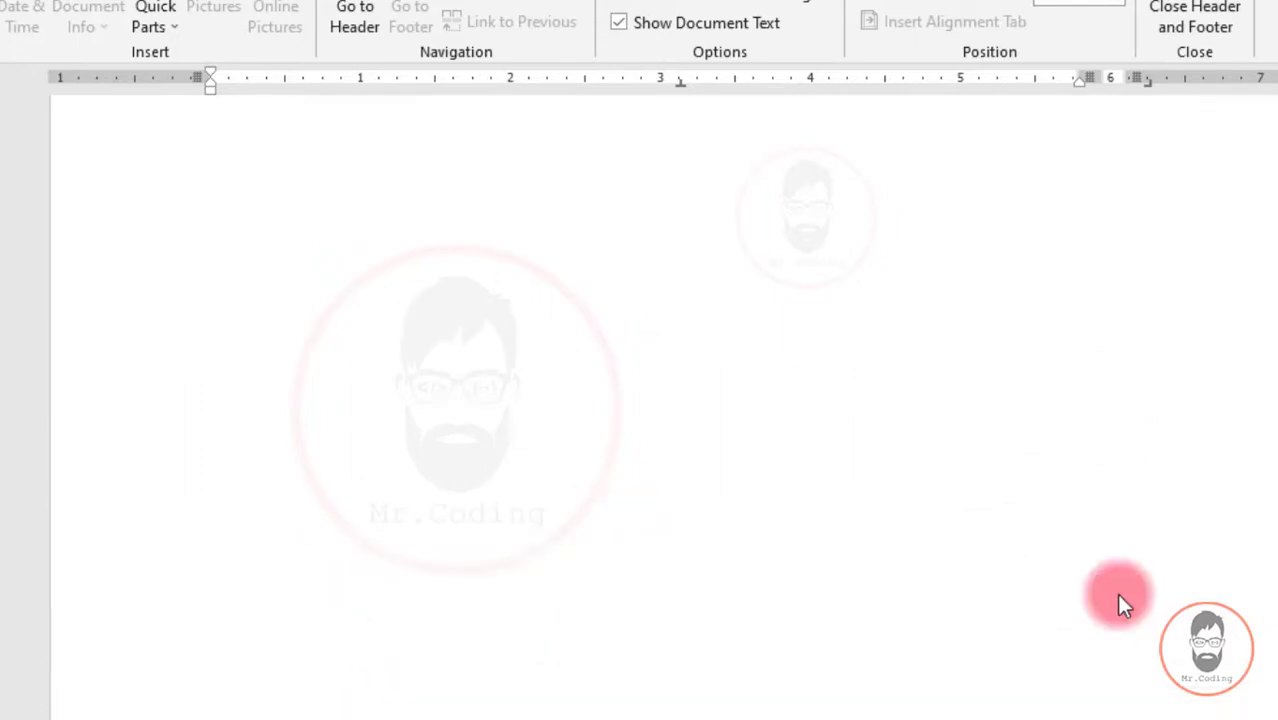
pyautogui.scroll(3, 1118, 596)
pyautogui.scroll(5, 1118, 596)
pyautogui.scroll(3, 1118, 600)
pyautogui.scroll(5, 1116, 596)
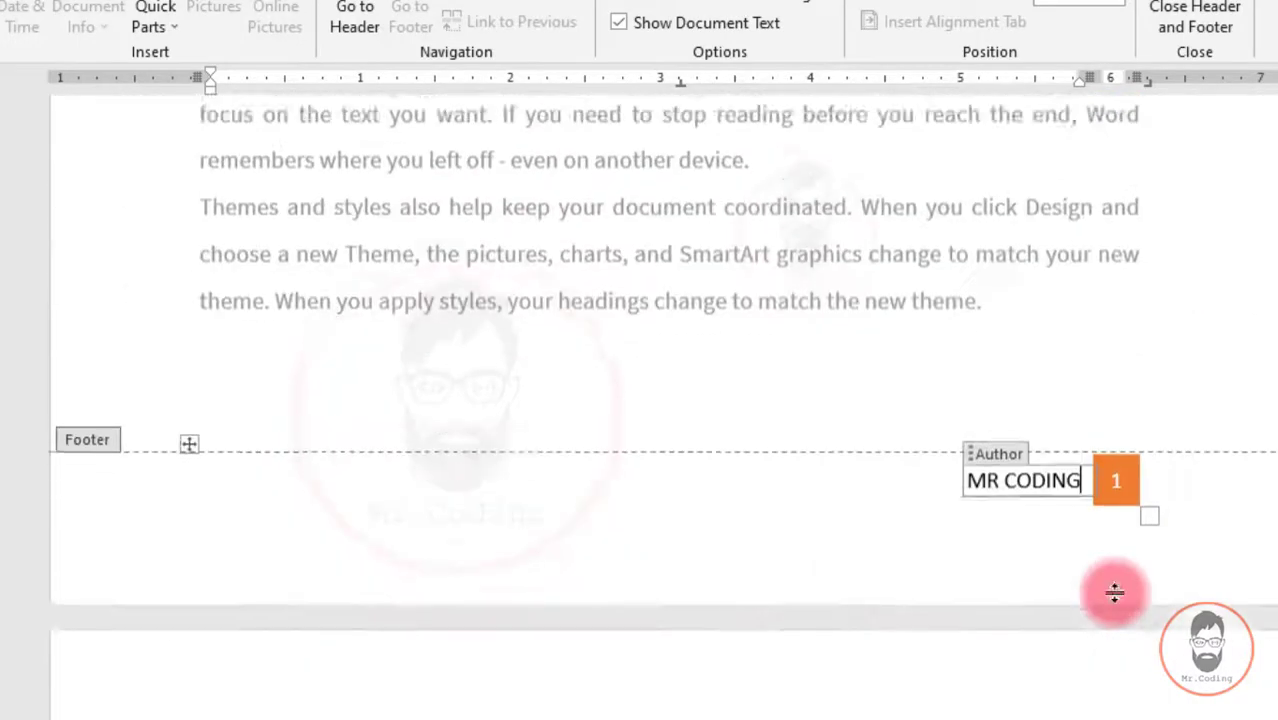
pyautogui.scroll(3, 1113, 593)
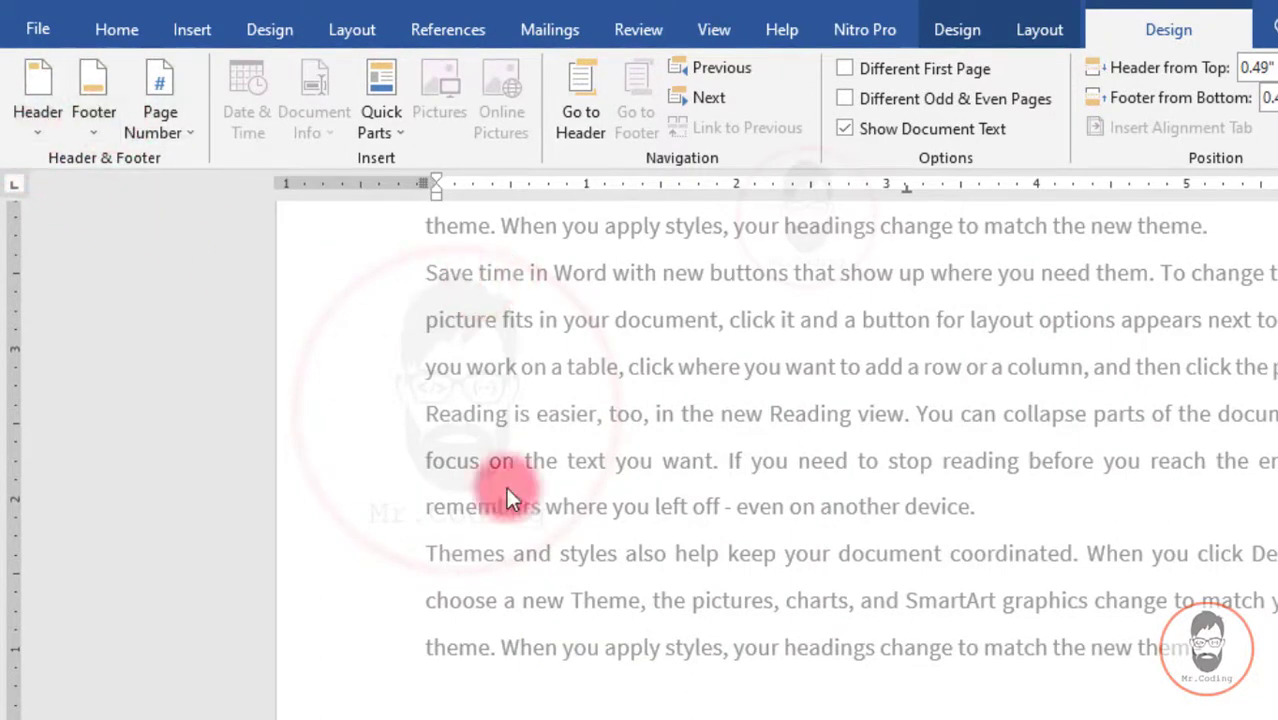
pyautogui.click(96, 123)
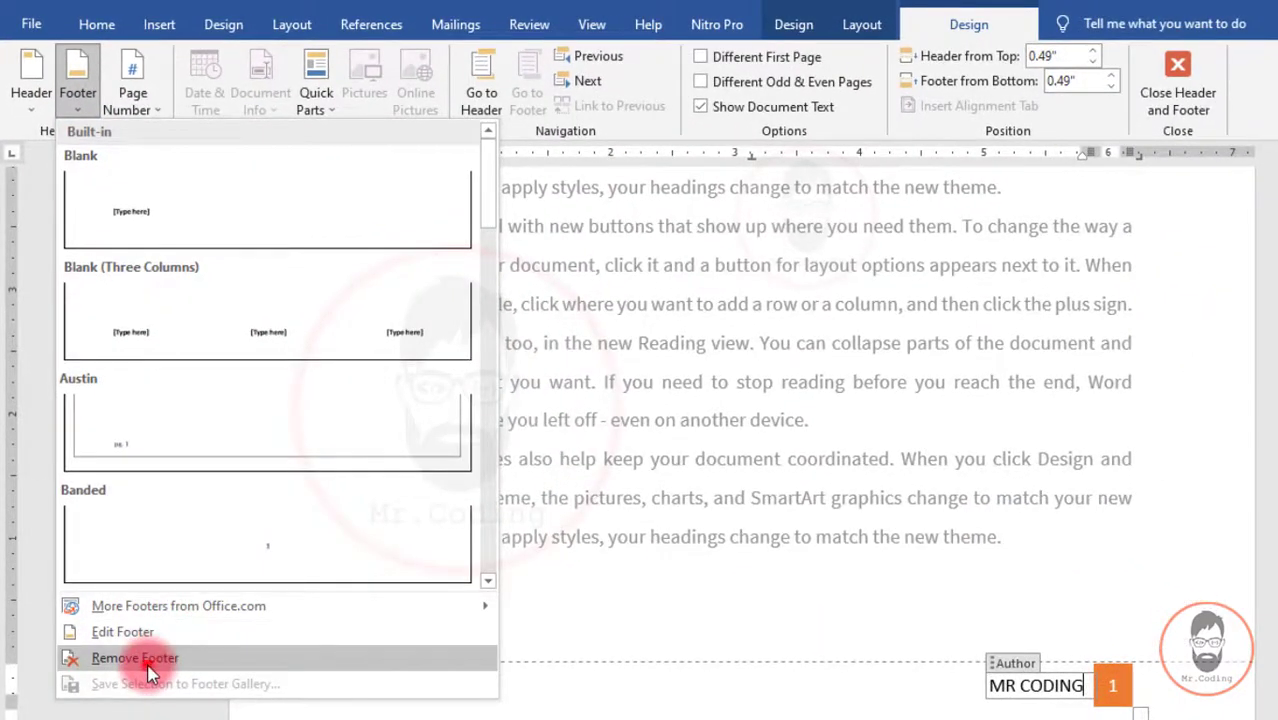
pyautogui.click(148, 664)
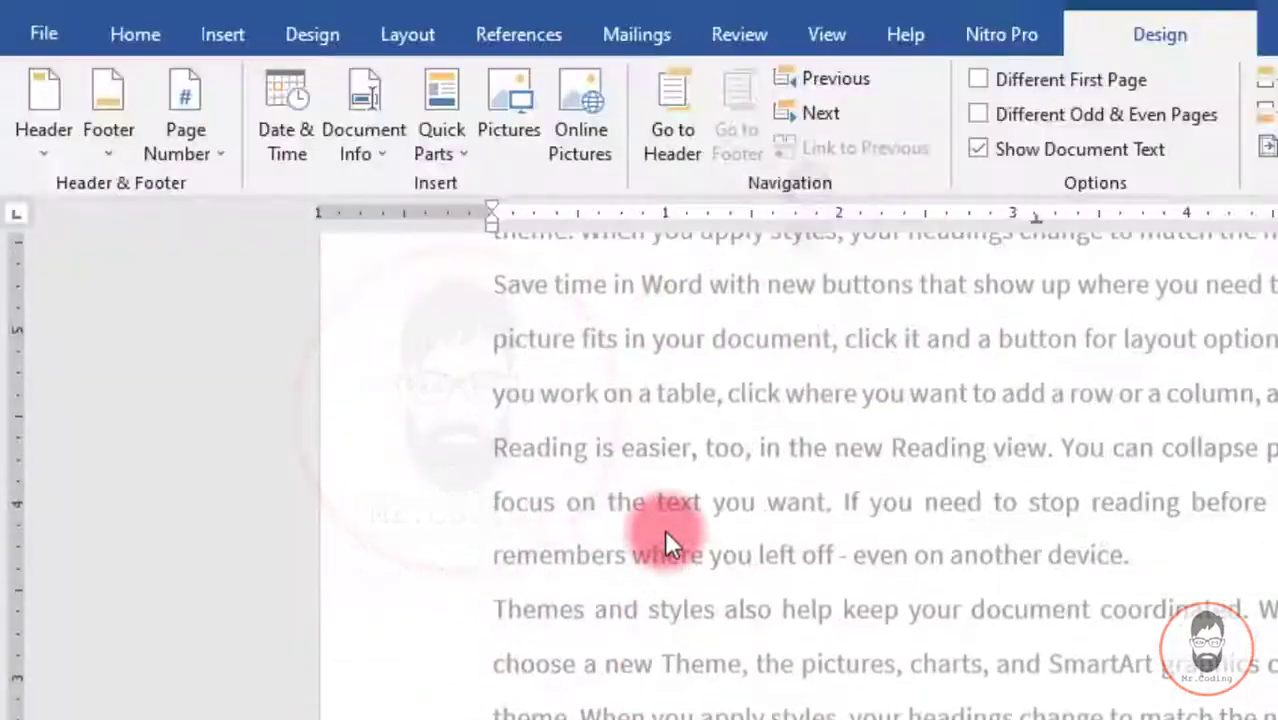
pyautogui.scroll(2, 480, 388)
pyautogui.scroll(5, 705, 431)
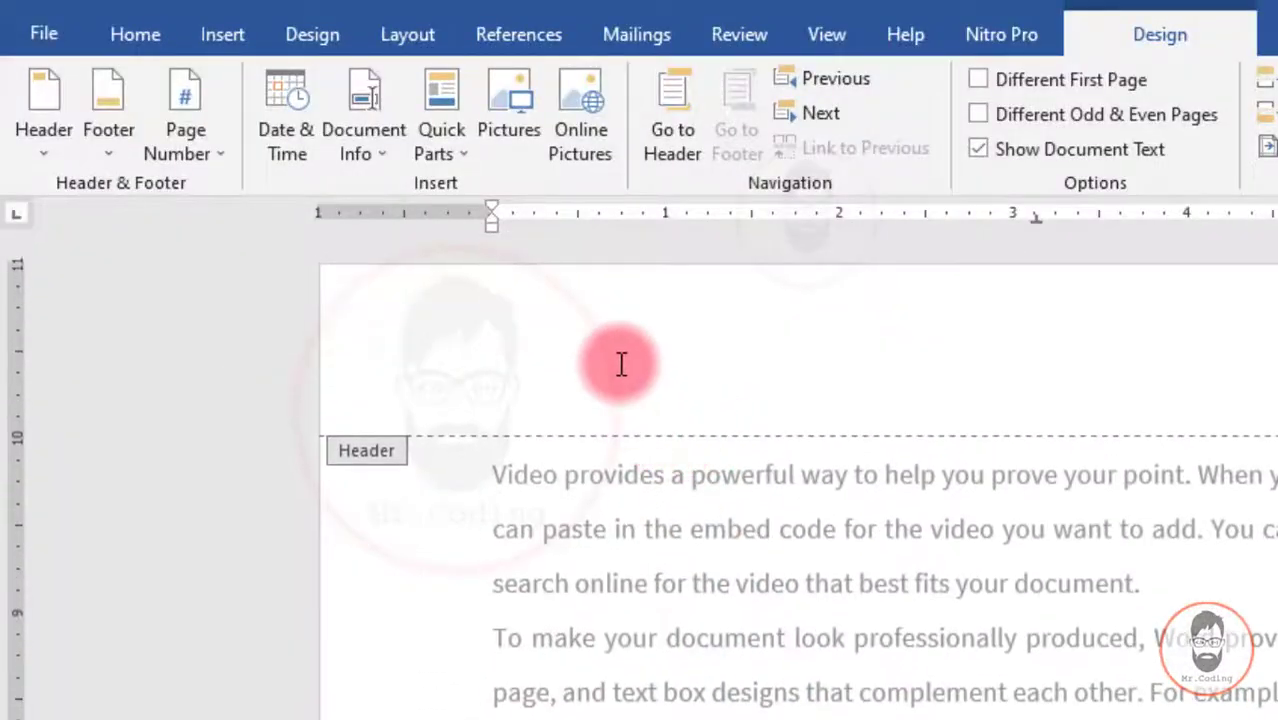
# Add a Top of Page 'Bold Numbers 1' page number to the header, reading 'Page 1 of 3'
pyautogui.click(621, 364)
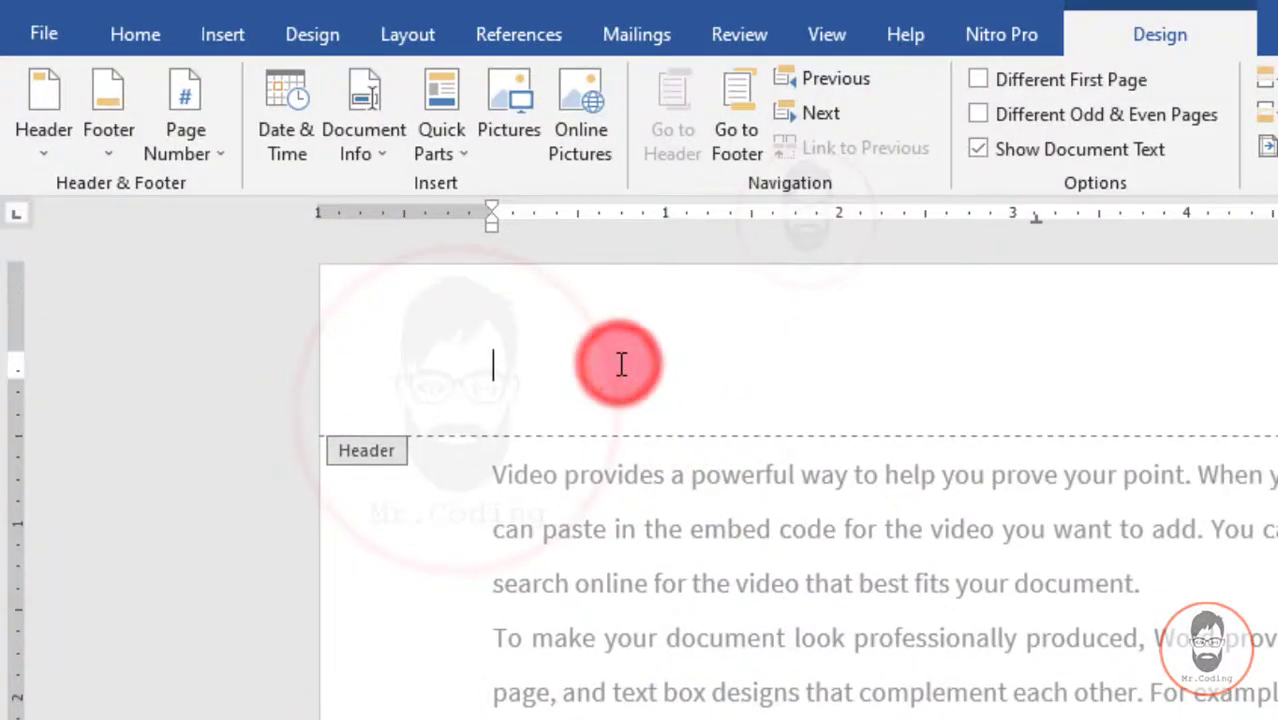
pyautogui.click(209, 147)
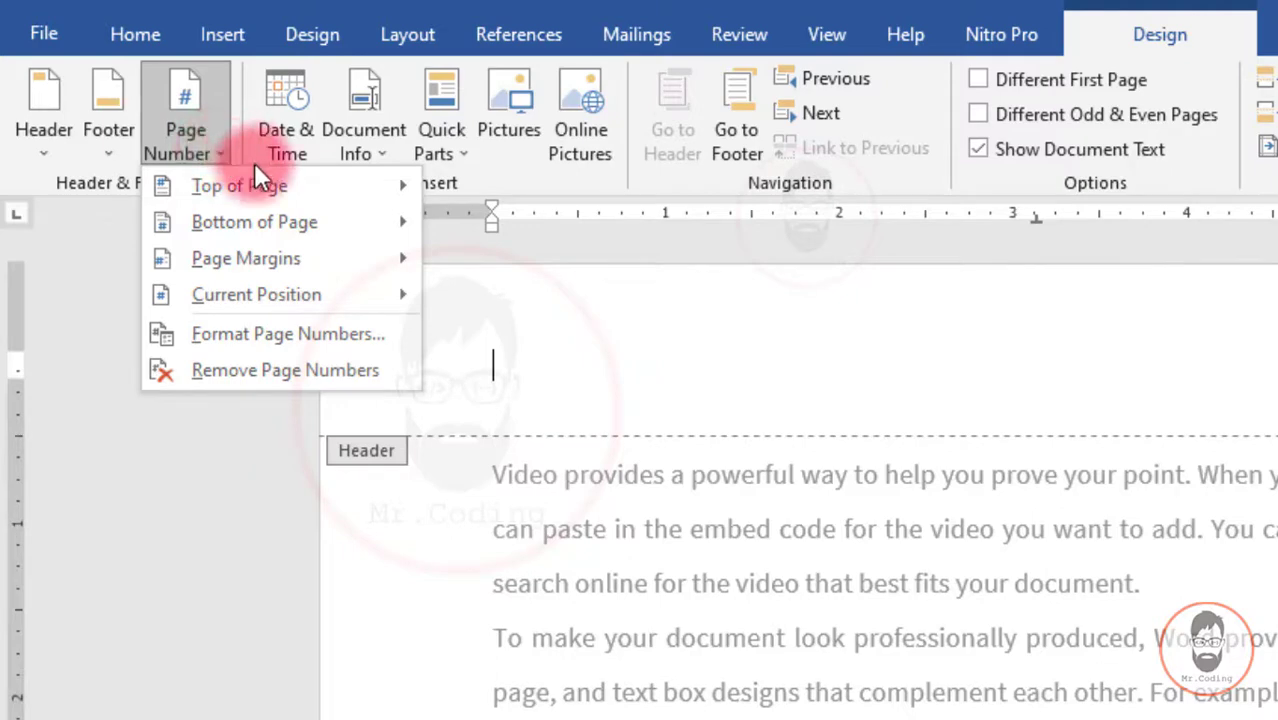
pyautogui.moveTo(263, 180)
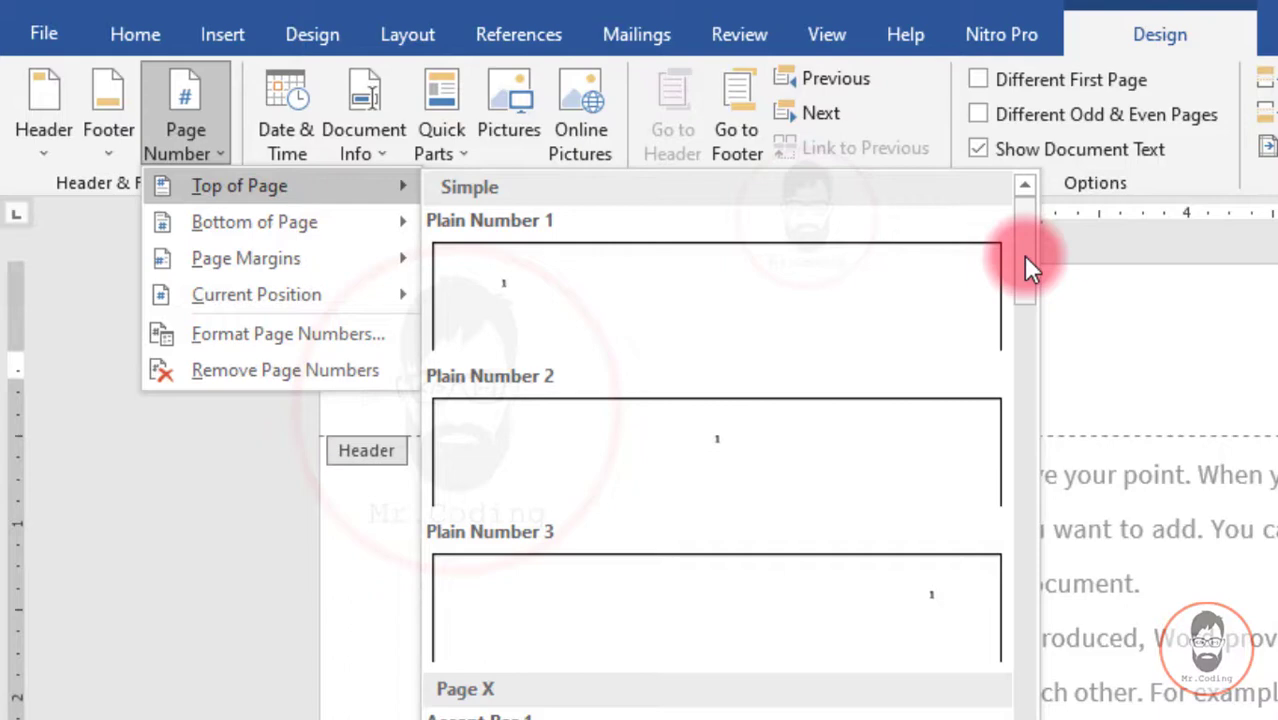
pyautogui.moveTo(1024, 255)
pyautogui.mouseDown()
pyautogui.moveTo(1020, 377)
pyautogui.moveTo(1021, 346)
pyautogui.mouseUp()
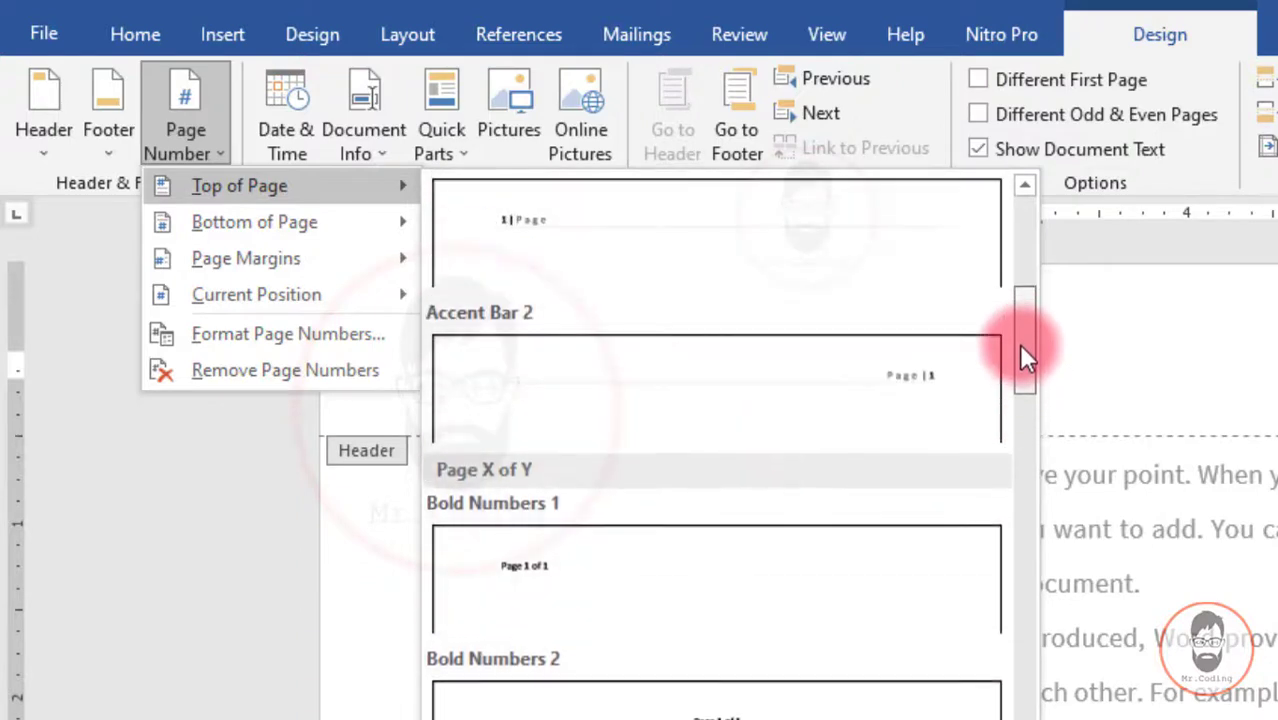
pyautogui.click(540, 570)
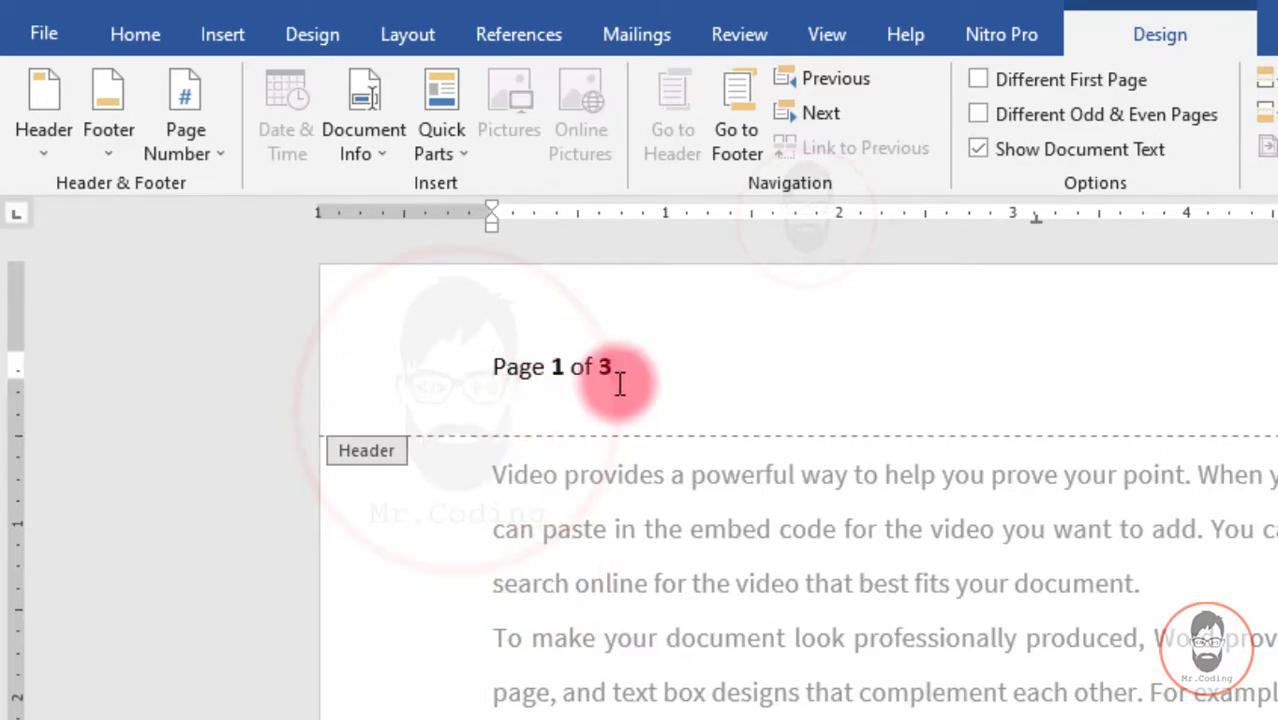
pyautogui.scroll(-5, 617, 381)
pyautogui.scroll(-5, 617, 388)
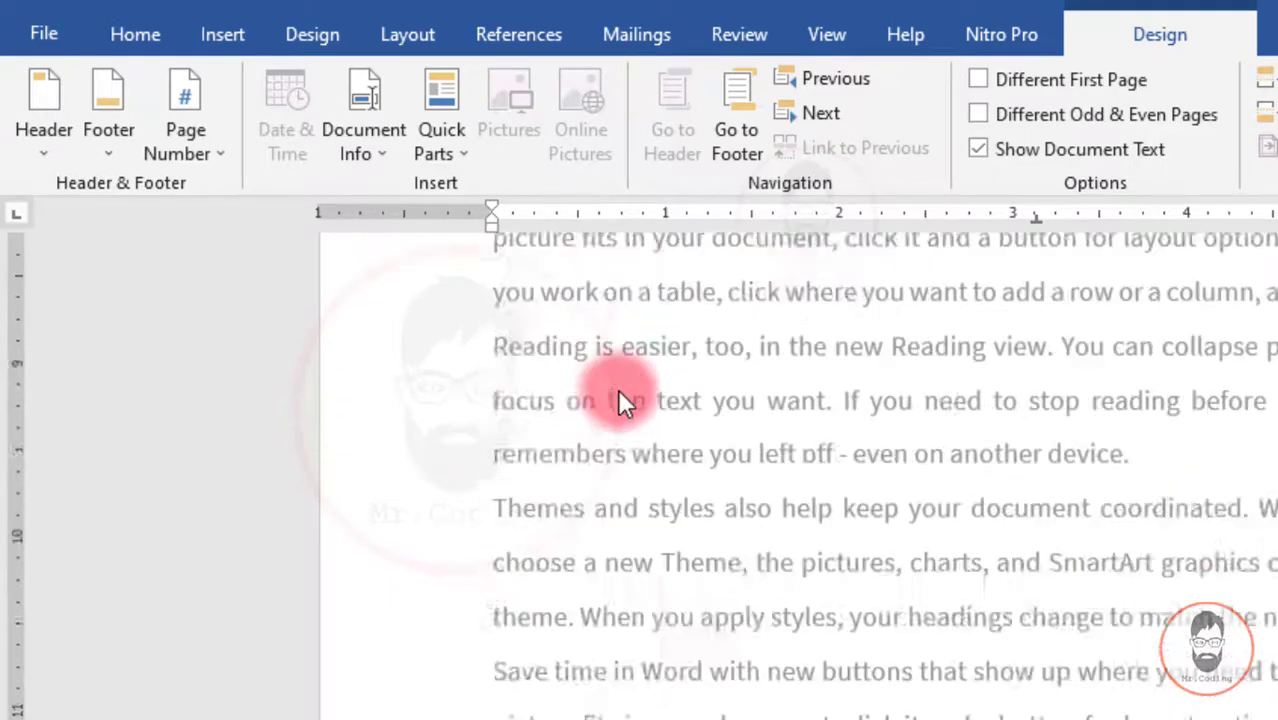
pyautogui.scroll(-3, 613, 410)
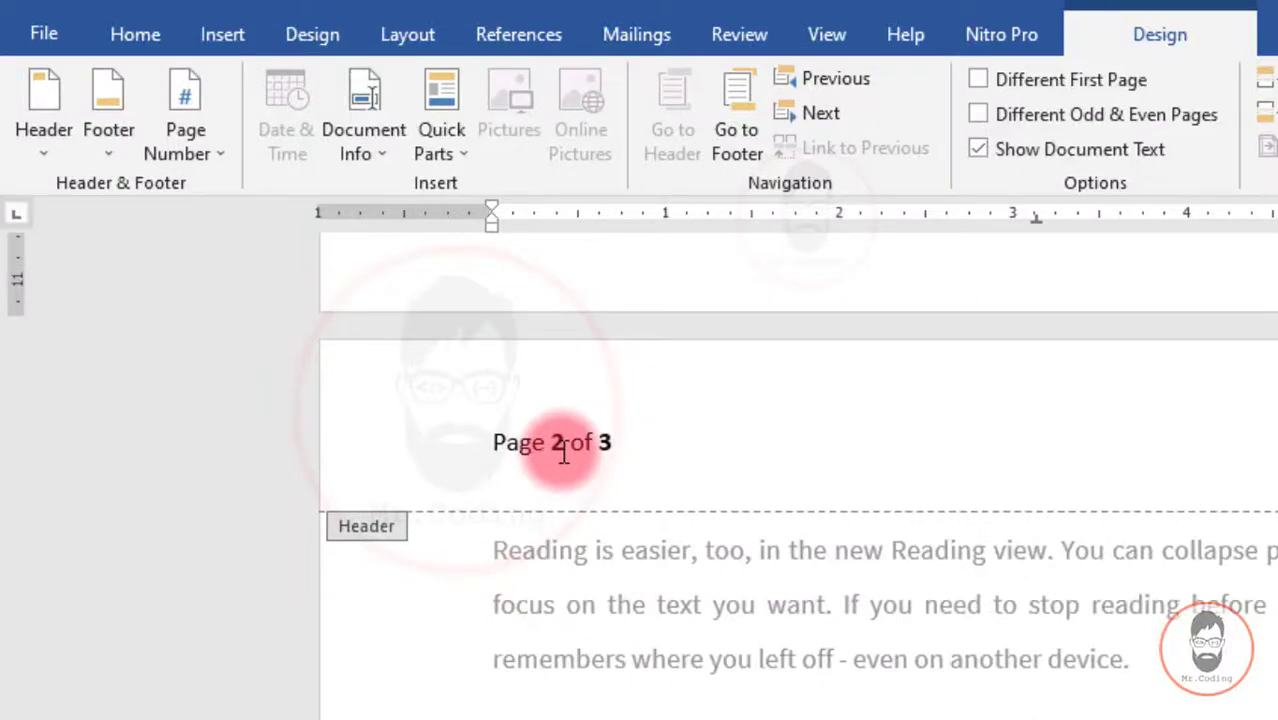
pyautogui.scroll(1, 598, 450)
pyautogui.scroll(4, 598, 450)
pyautogui.scroll(4, 598, 450)
pyautogui.scroll(4, 598, 450)
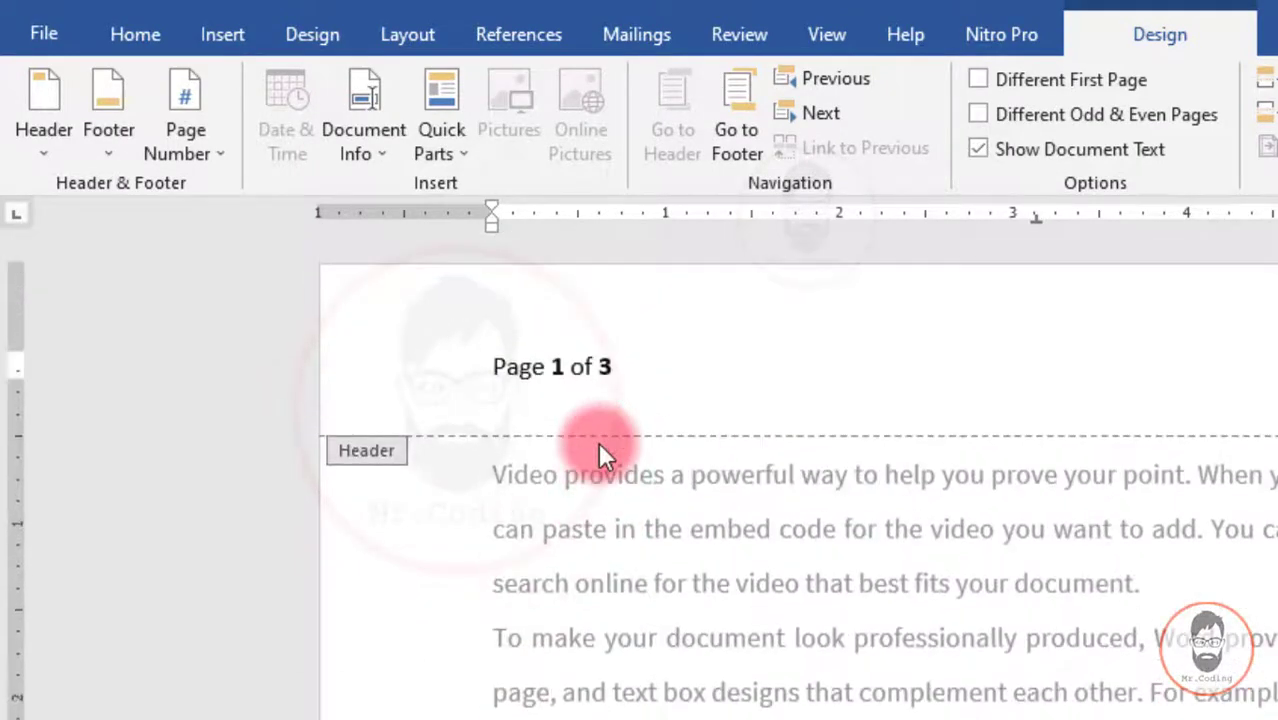
# Insert a Brackets 2 page number at the bottom of each page, showing [ 1 ] and [ 2 ]
pyautogui.click(215, 148)
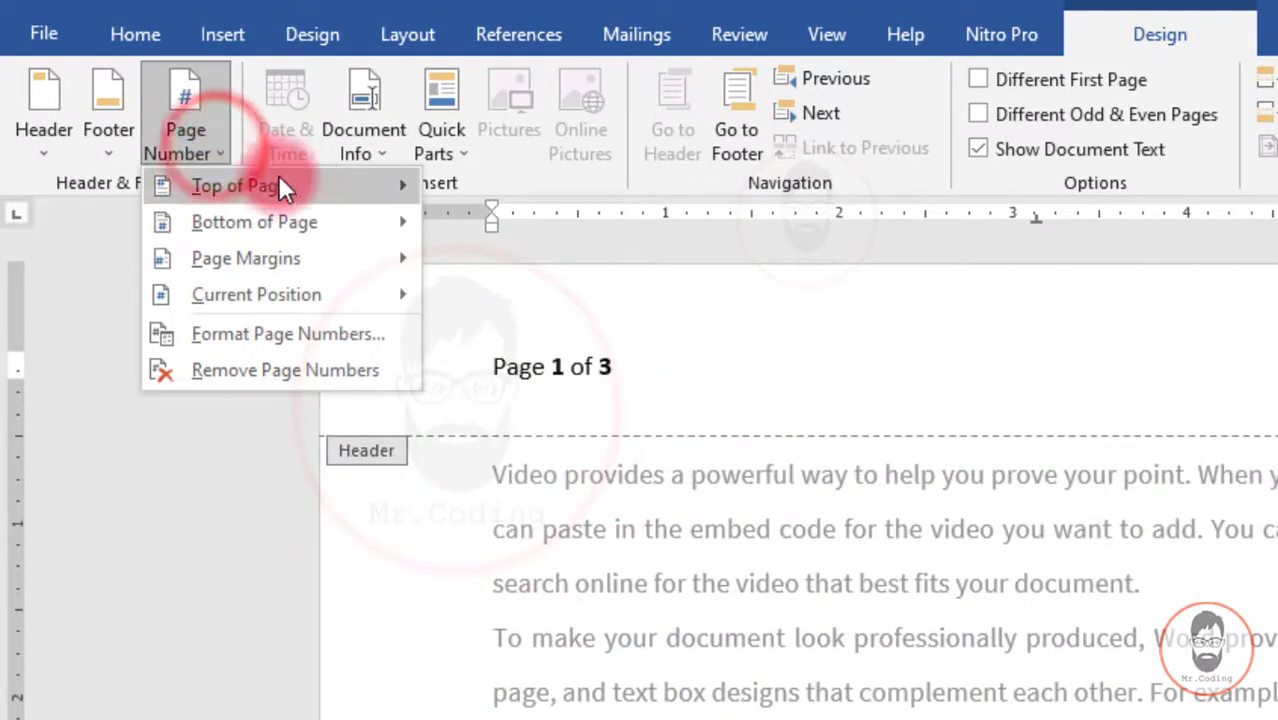
pyautogui.moveTo(230, 226)
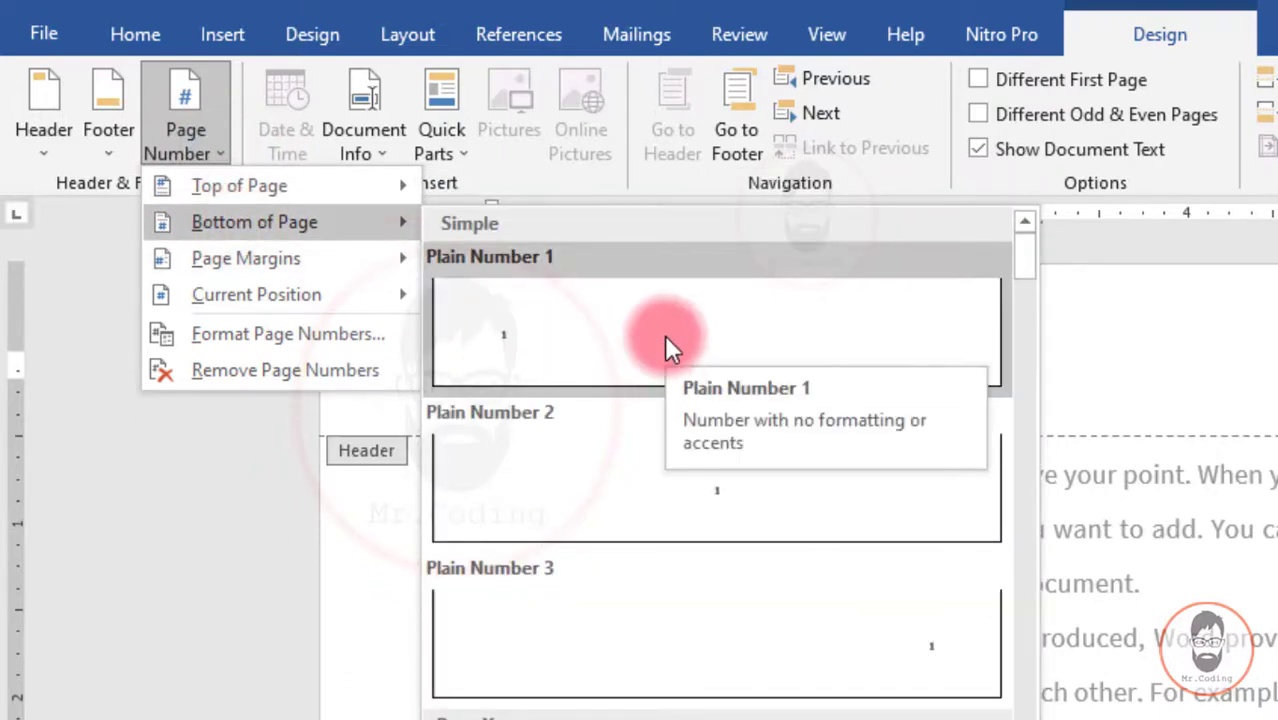
pyautogui.scroll(-5, 666, 345)
pyautogui.scroll(-5, 702, 355)
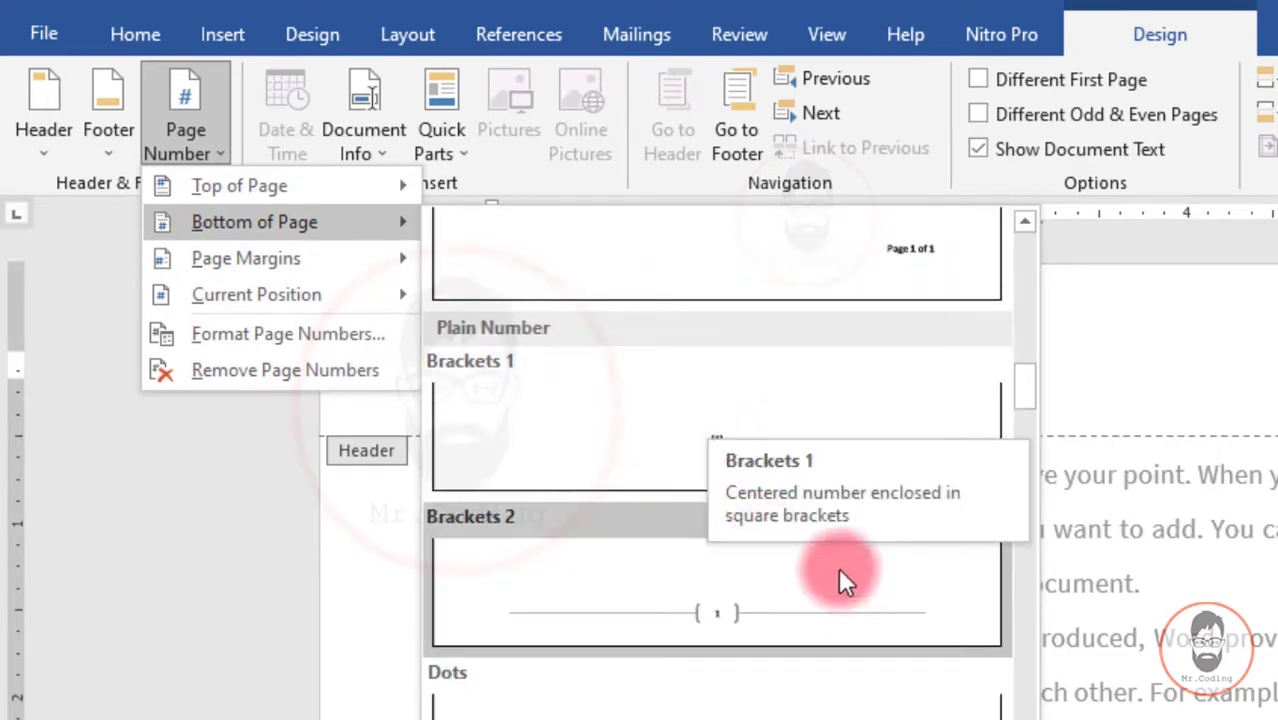
pyautogui.click(735, 606)
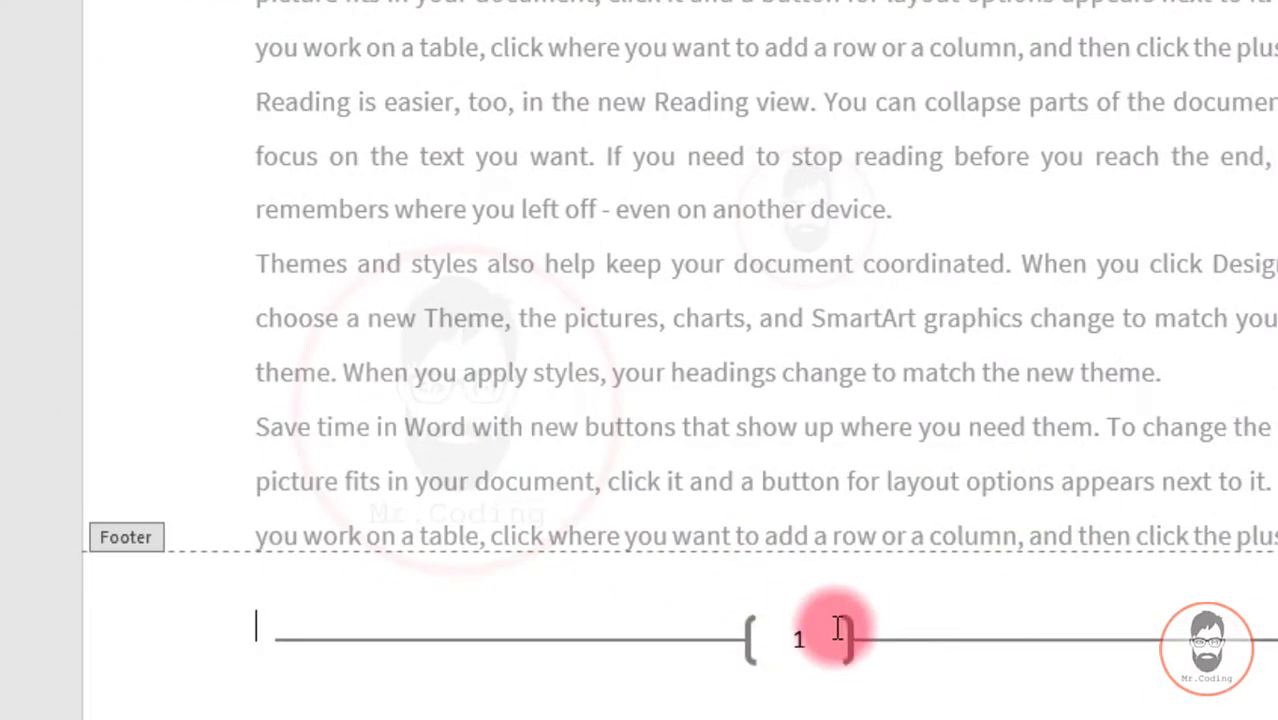
pyautogui.scroll(-15, 838, 628)
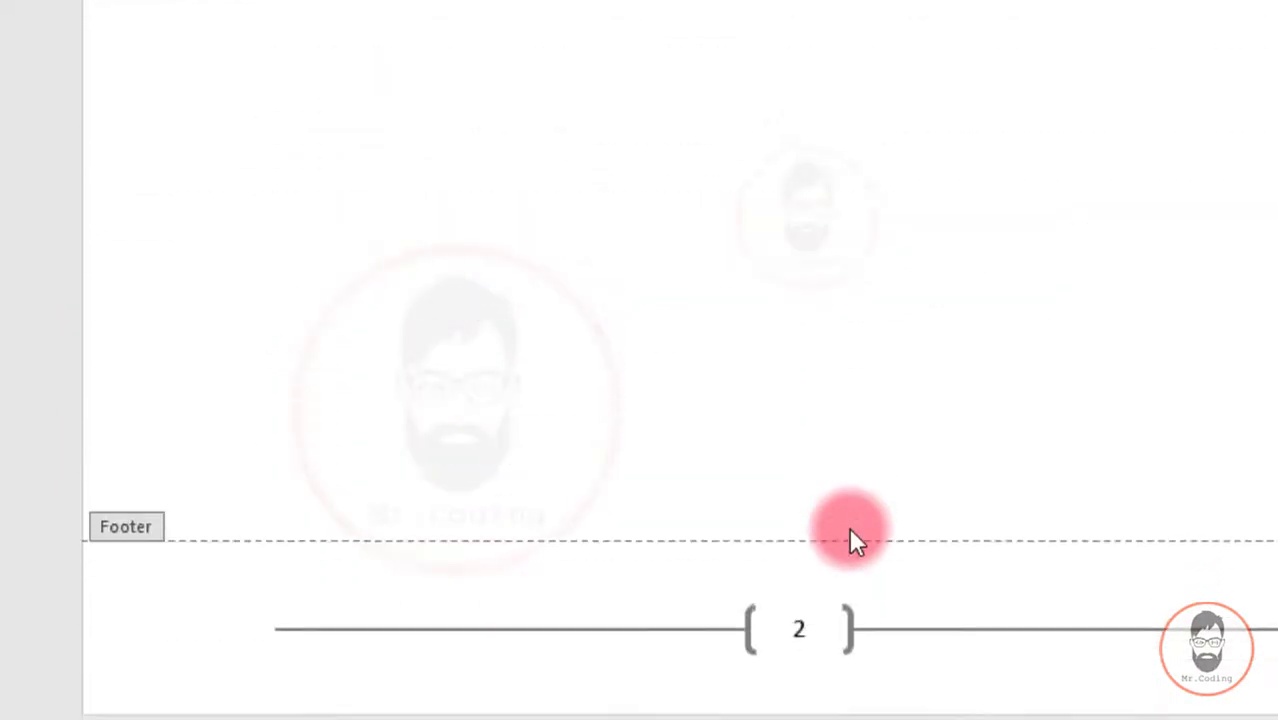
pyautogui.scroll(-2, 849, 530)
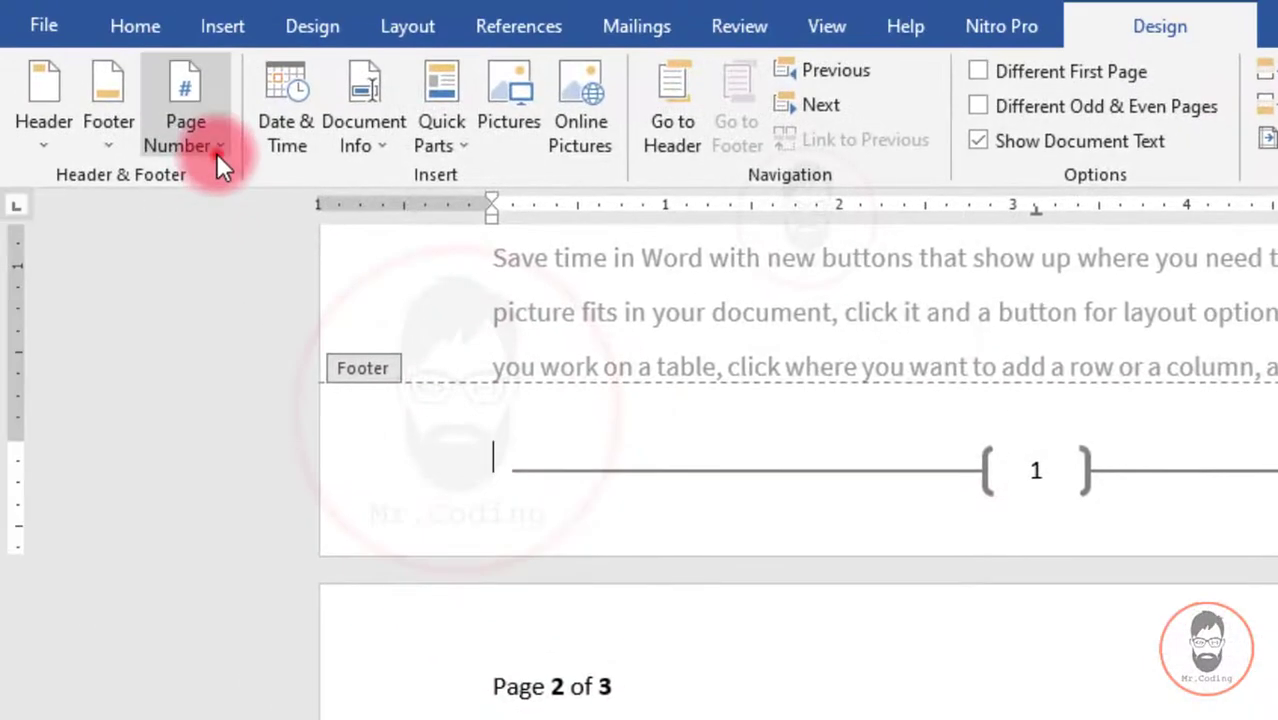
# Dismiss the Page Number menu and close Header and Footer to return to the body text
pyautogui.click(216, 153)
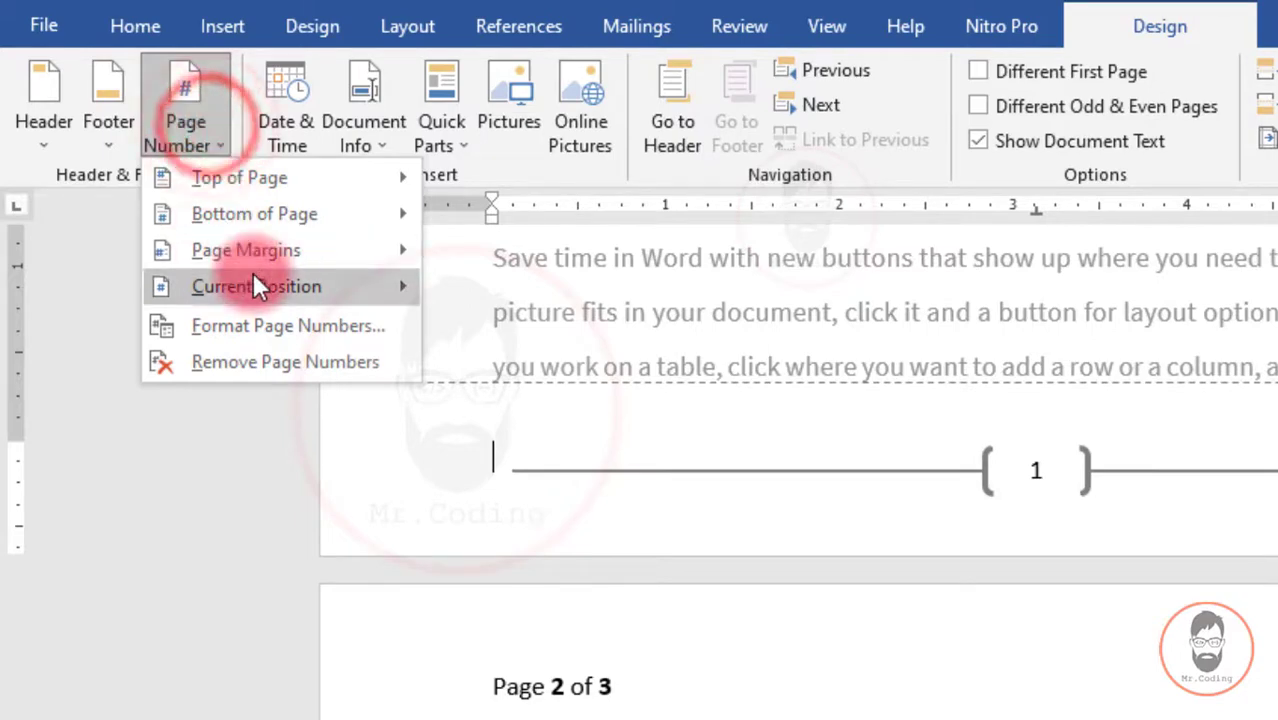
pyautogui.moveTo(245, 255)
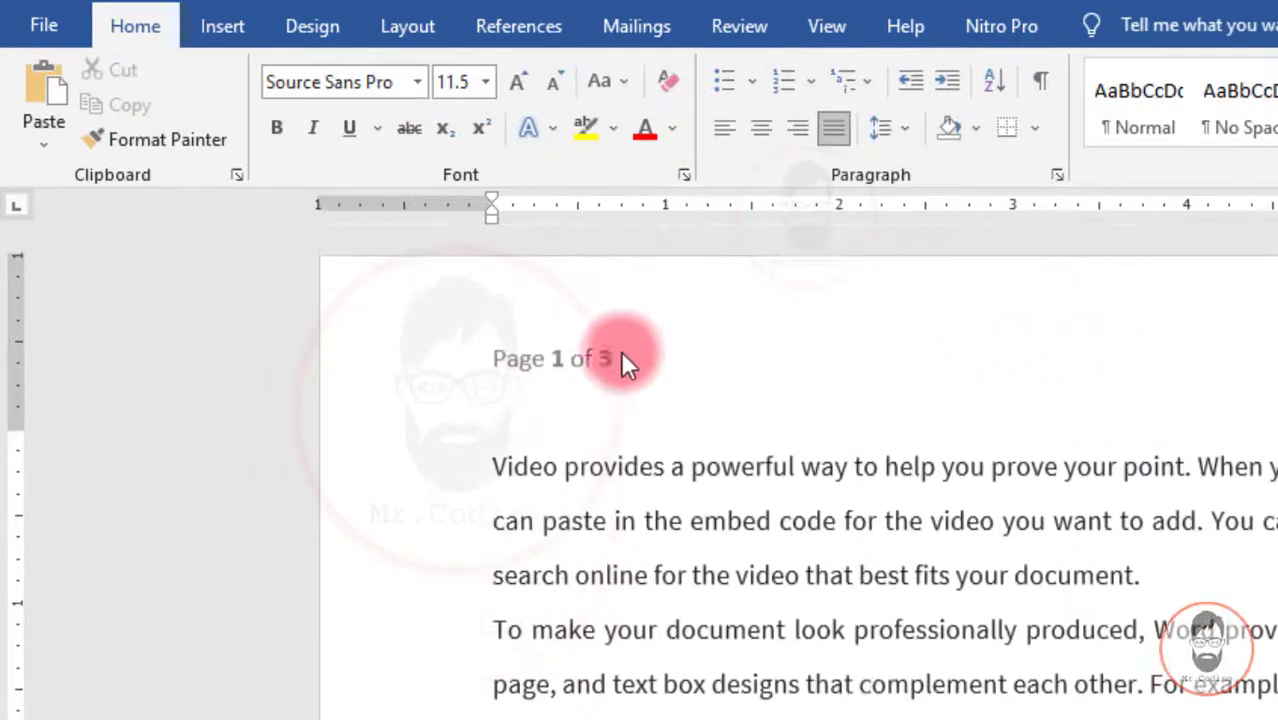
pyautogui.scroll(-2, 676, 290)
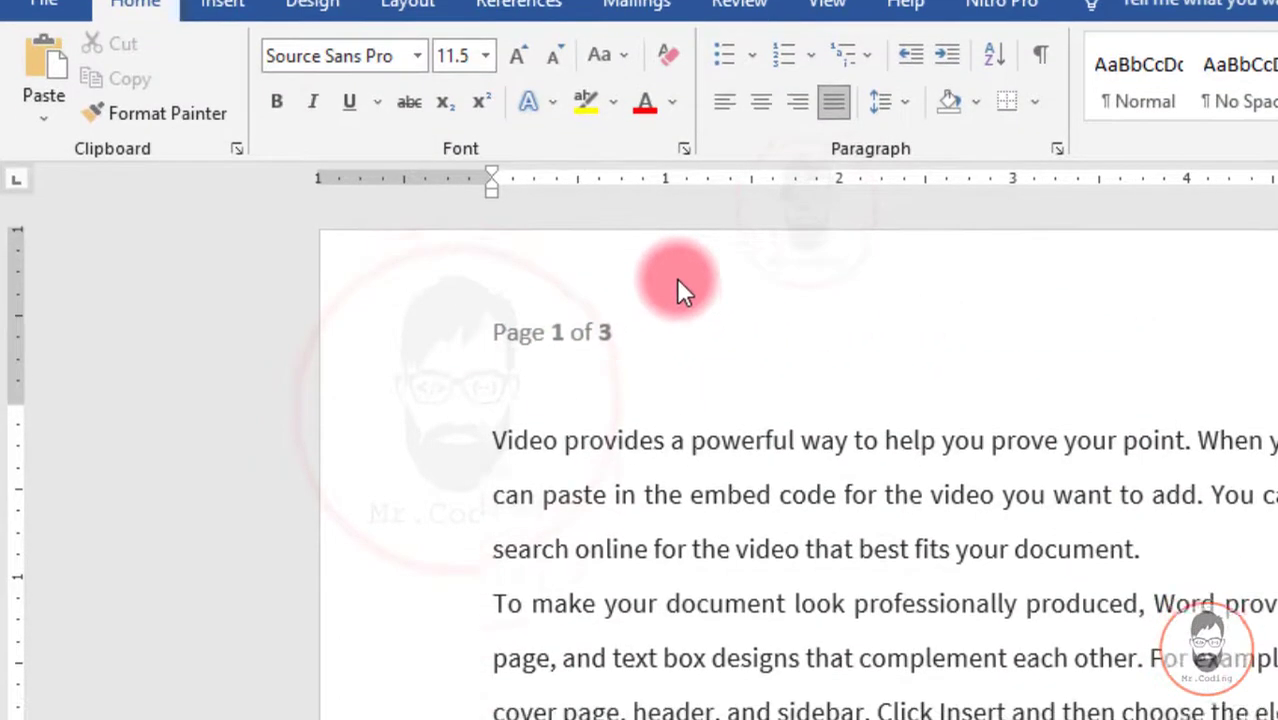
pyautogui.scroll(-5, 690, 200)
pyautogui.scroll(-3, 712, 125)
pyautogui.scroll(-2, 751, 432)
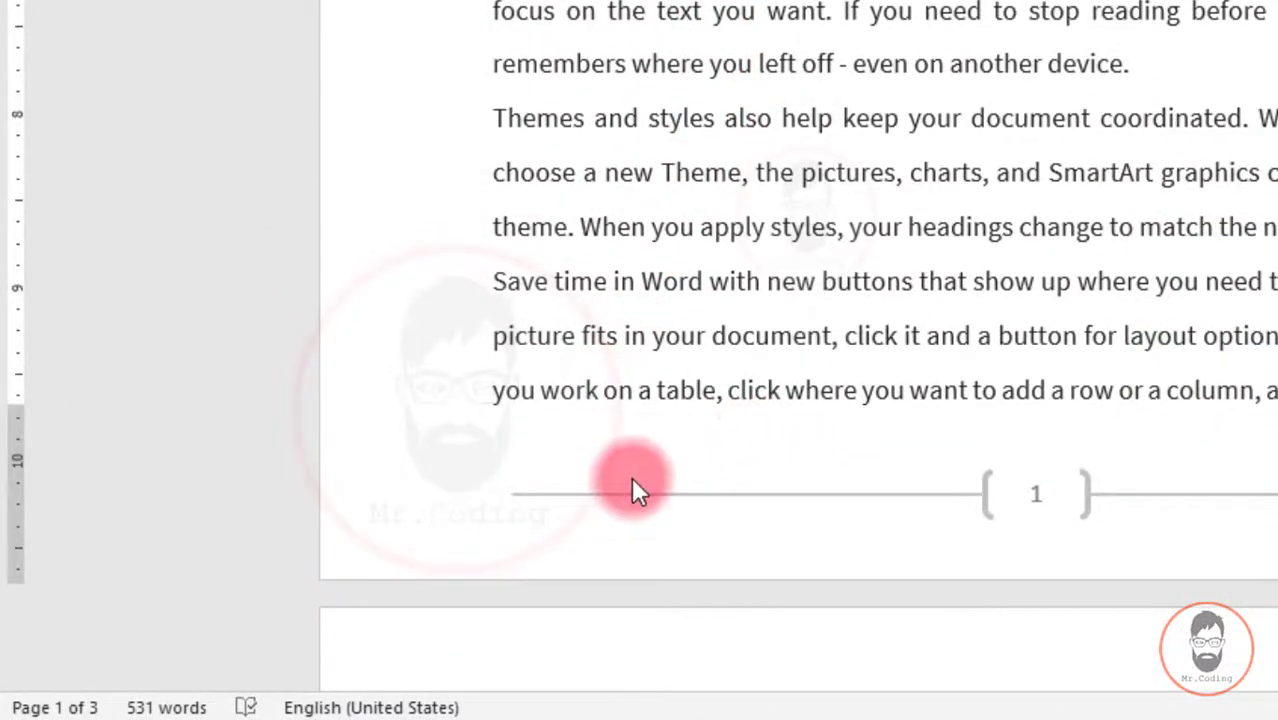
pyautogui.scroll(-5, 775, 298)
pyautogui.scroll(10, 768, 450)
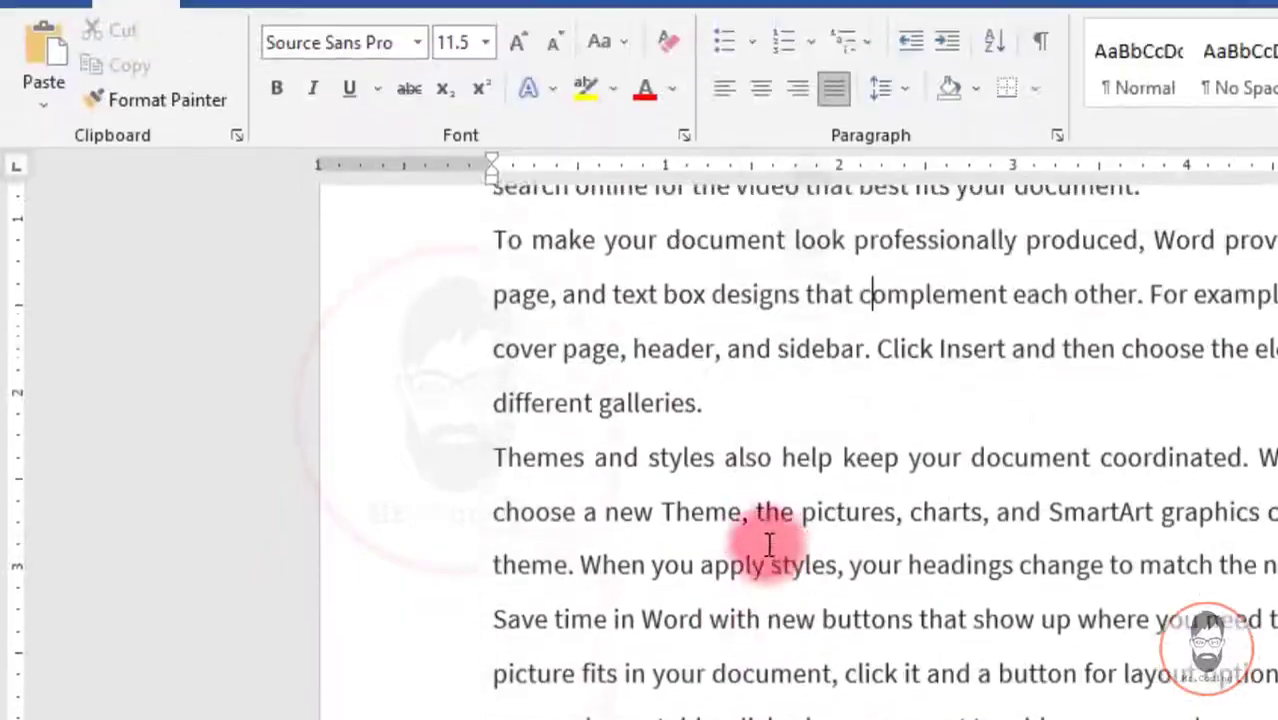
pyautogui.scroll(3, 755, 560)
pyautogui.scroll(3, 748, 571)
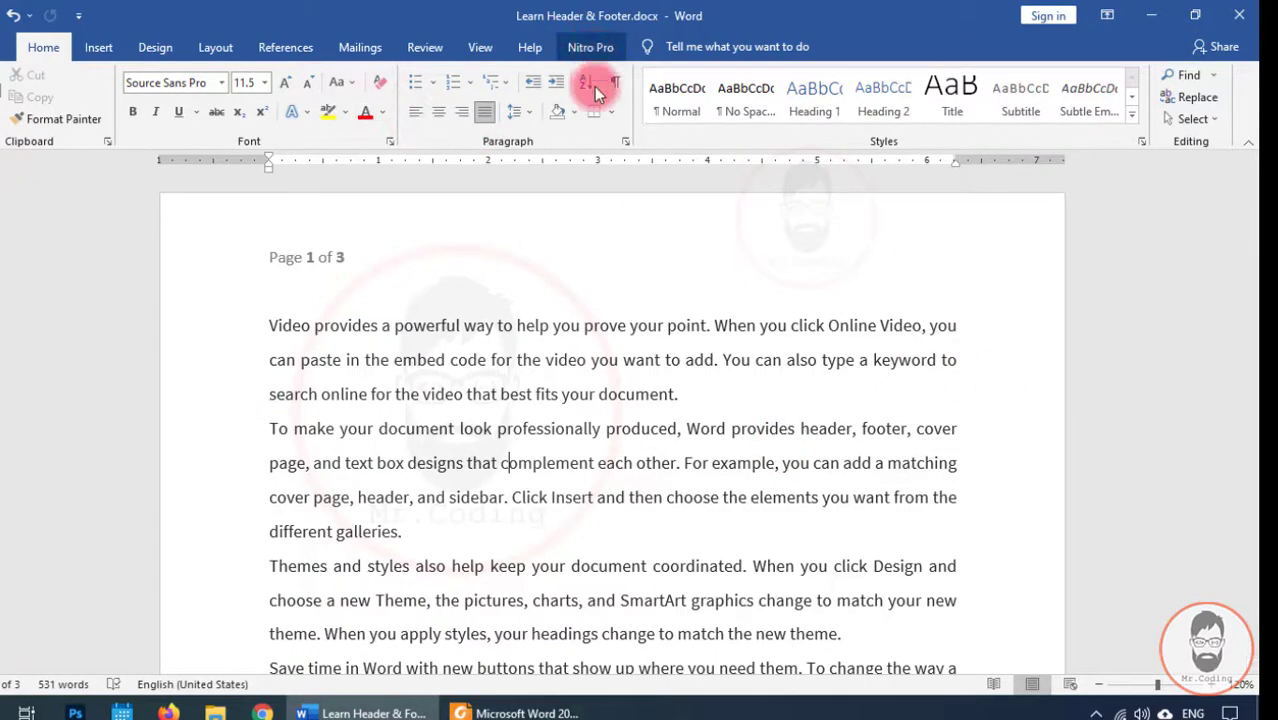
# From the header, add an Accent Bar, Left 'Page | 1' number in the page margin
pyautogui.doubleClick(335, 262)
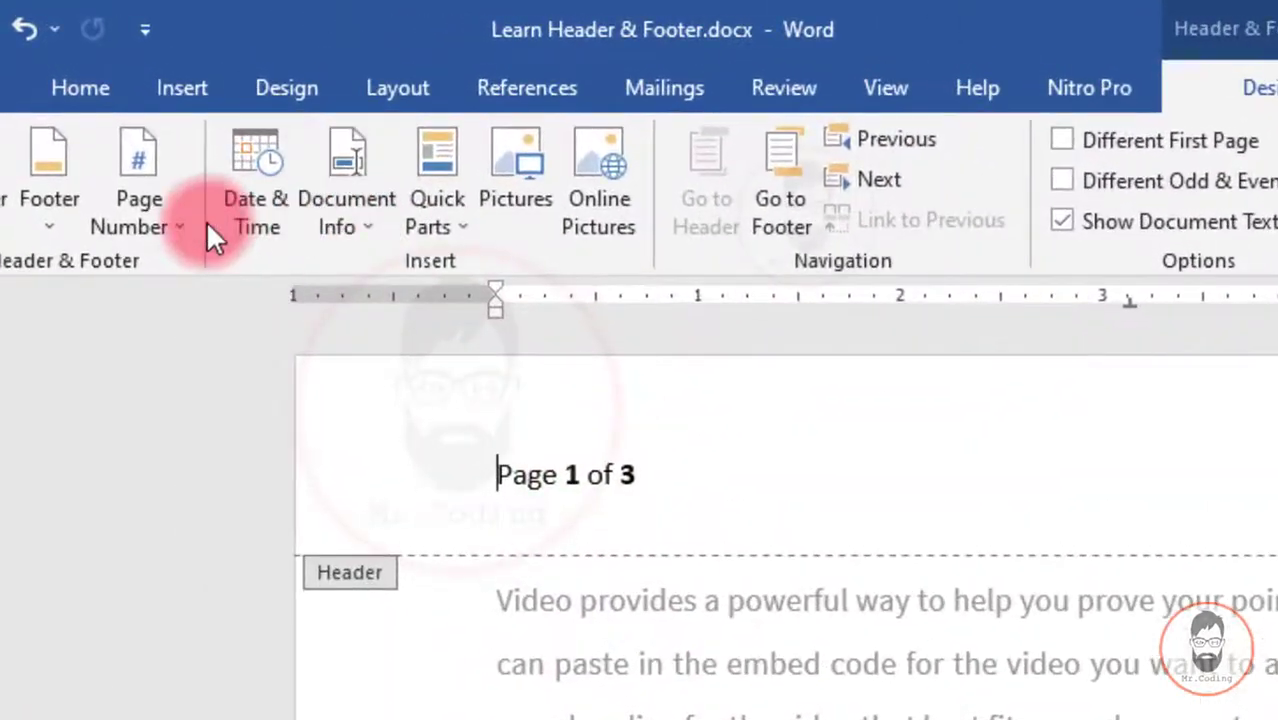
pyautogui.click(180, 224)
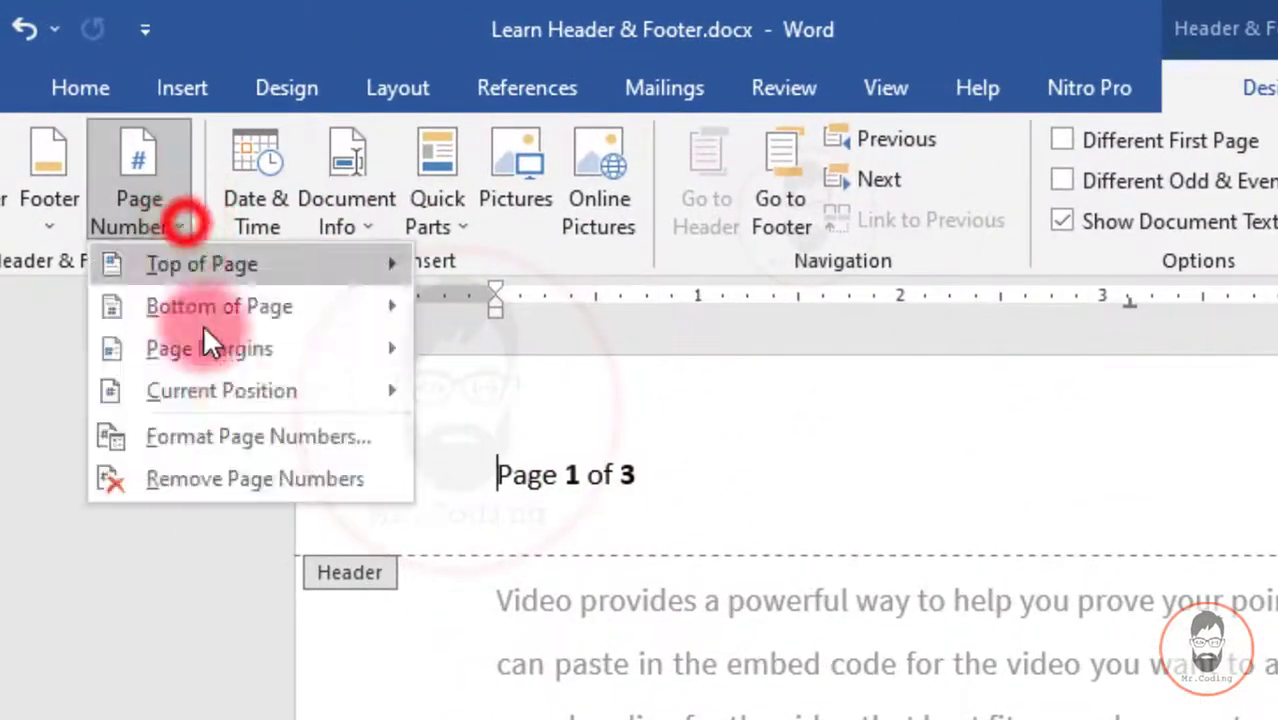
pyautogui.moveTo(245, 343)
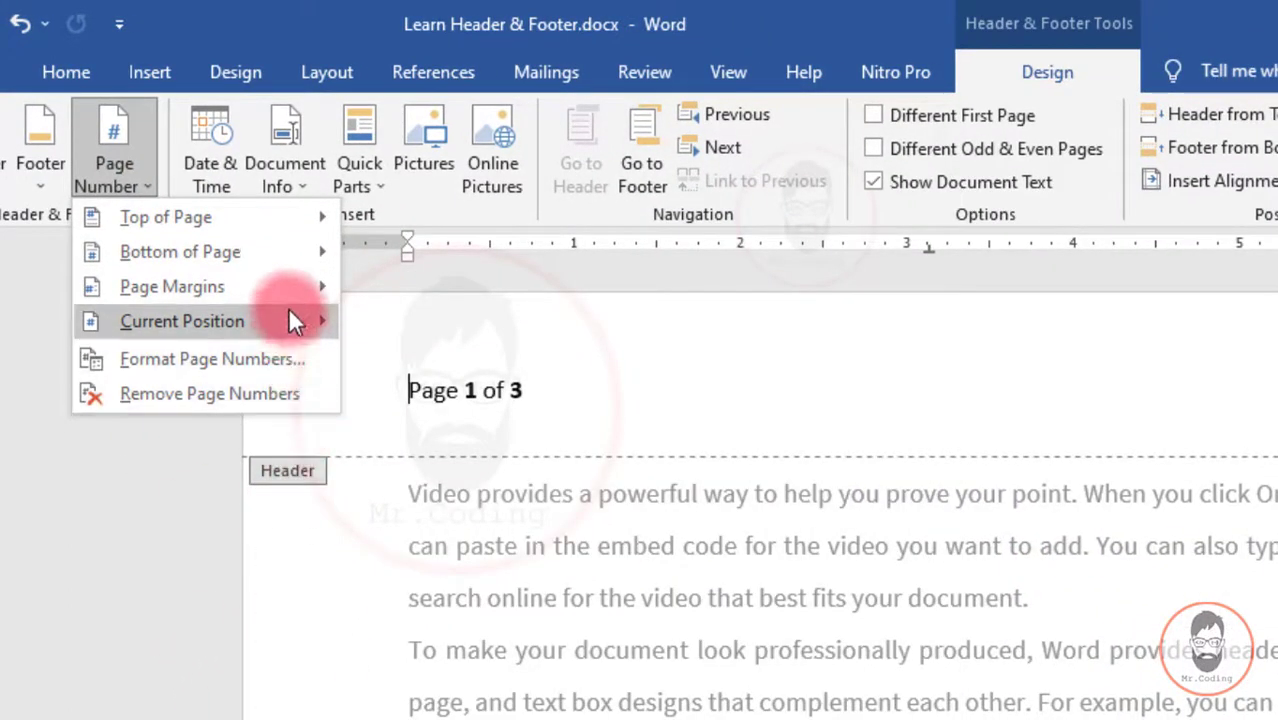
pyautogui.moveTo(289, 291)
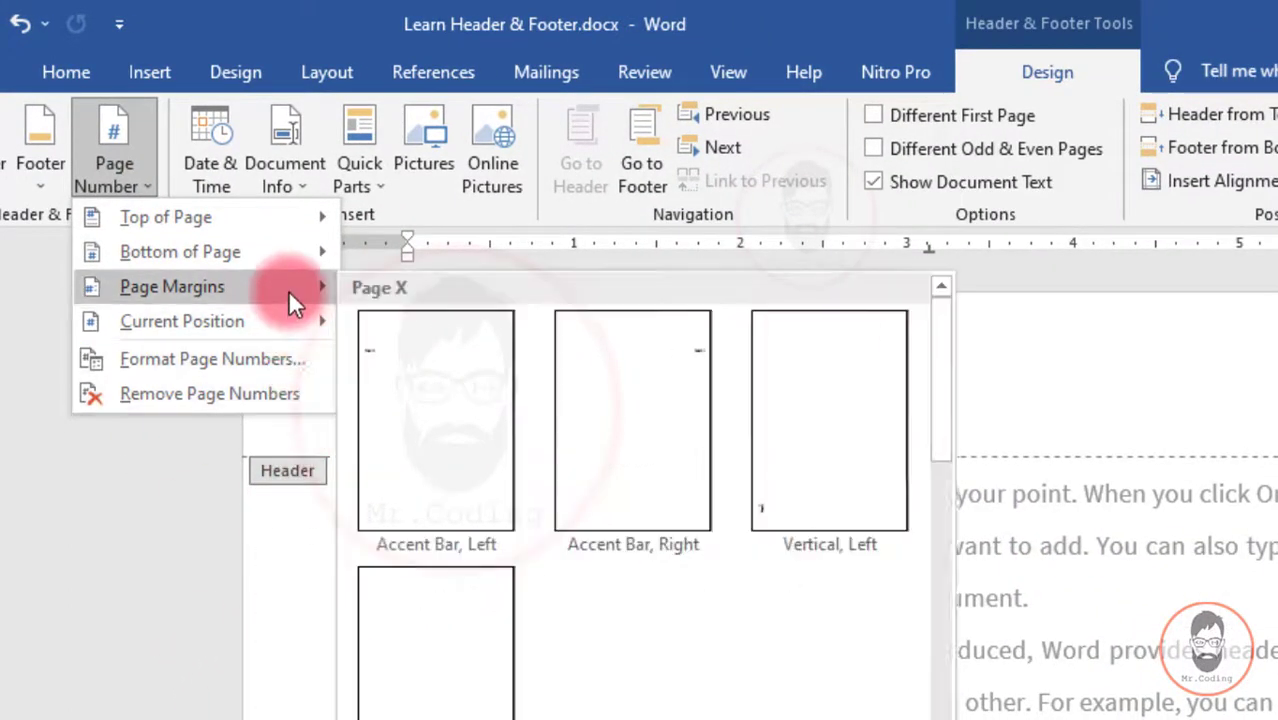
pyautogui.click(376, 340)
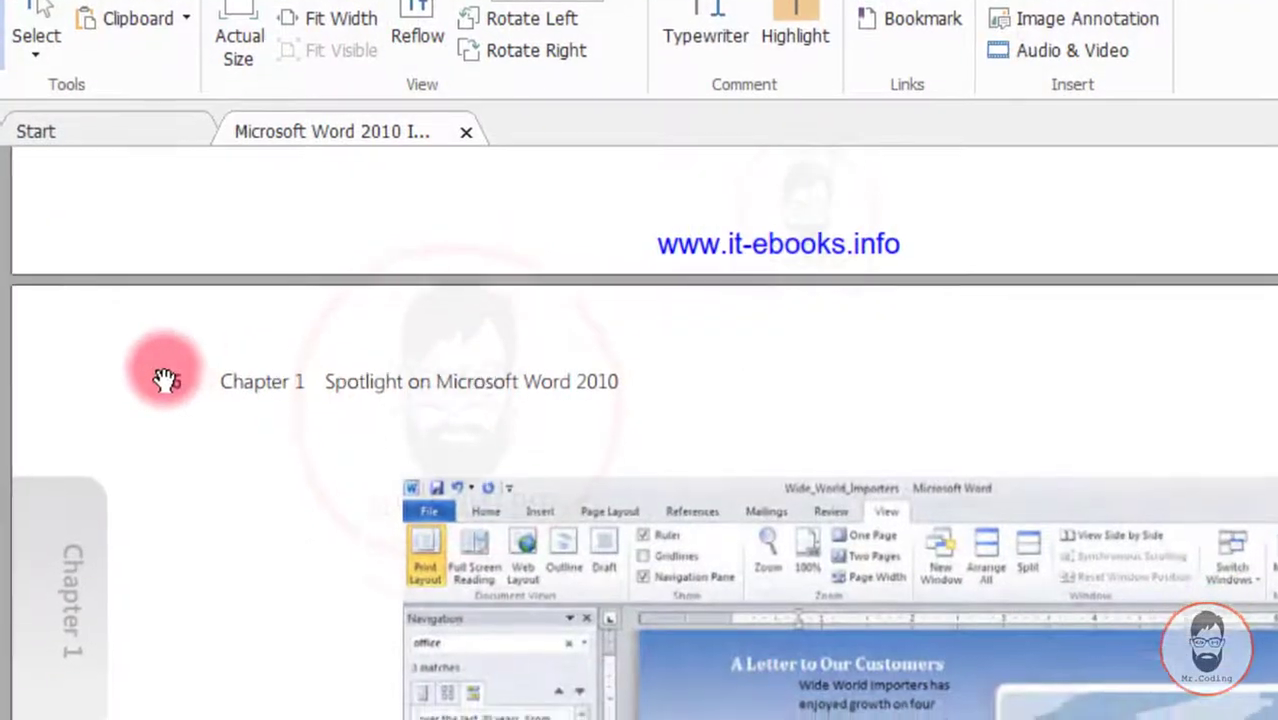
# Scroll the Word 2010 e-book in Nitro Pro to page 28, 'Viewing More Than One Page at a Time'
pyautogui.scroll(-2, 145, 448)
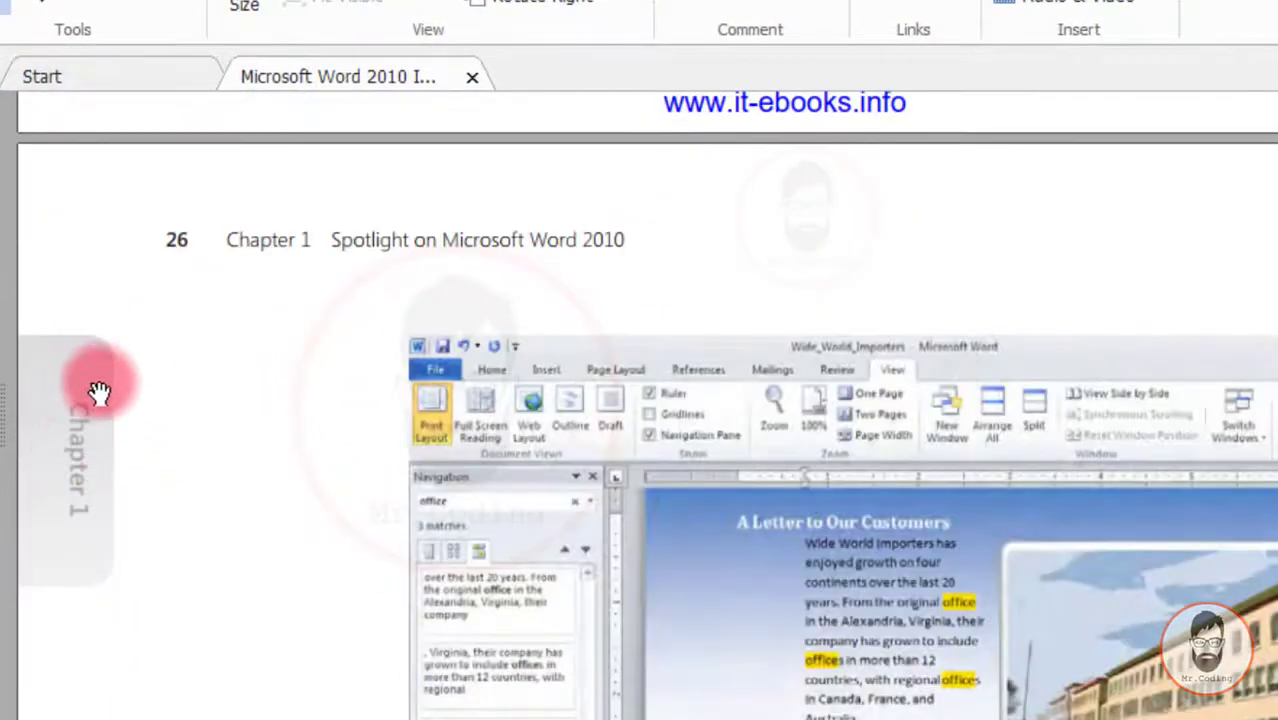
pyautogui.scroll(-8, 93, 392)
pyautogui.scroll(-5, 93, 392)
pyautogui.scroll(-4, 93, 392)
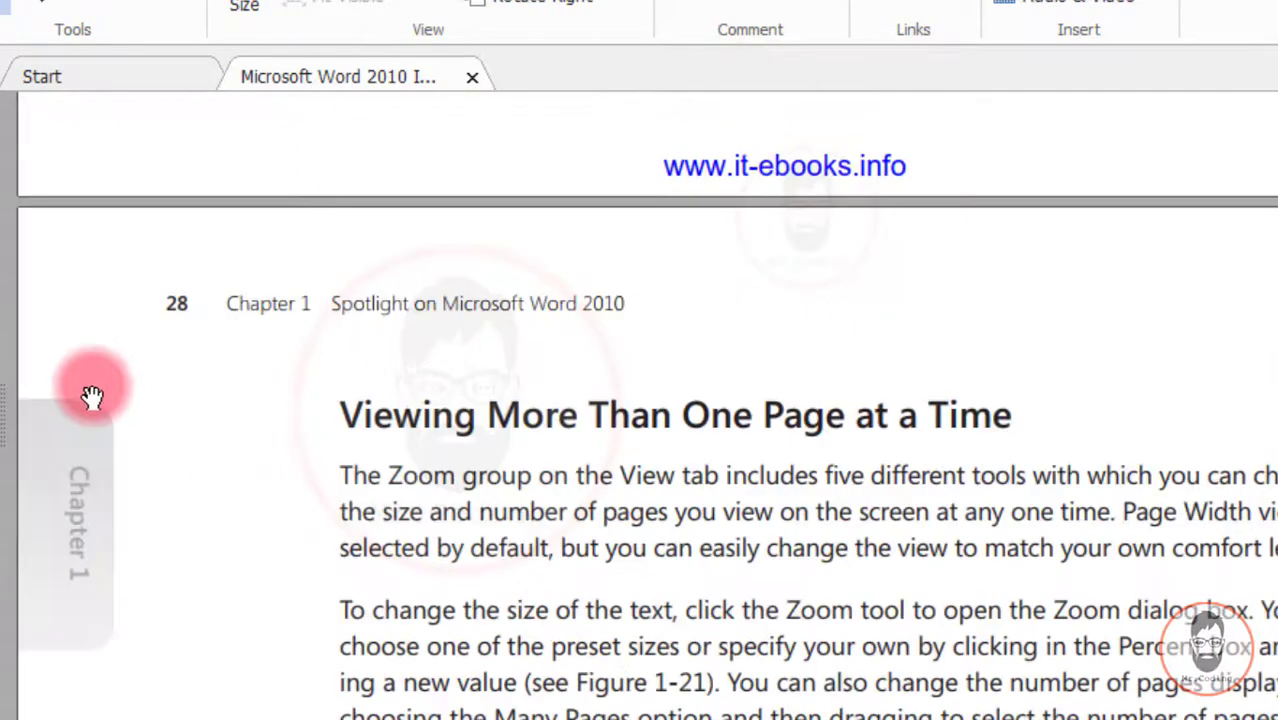
pyautogui.scroll(-6, 86, 522)
pyautogui.scroll(4, 88, 391)
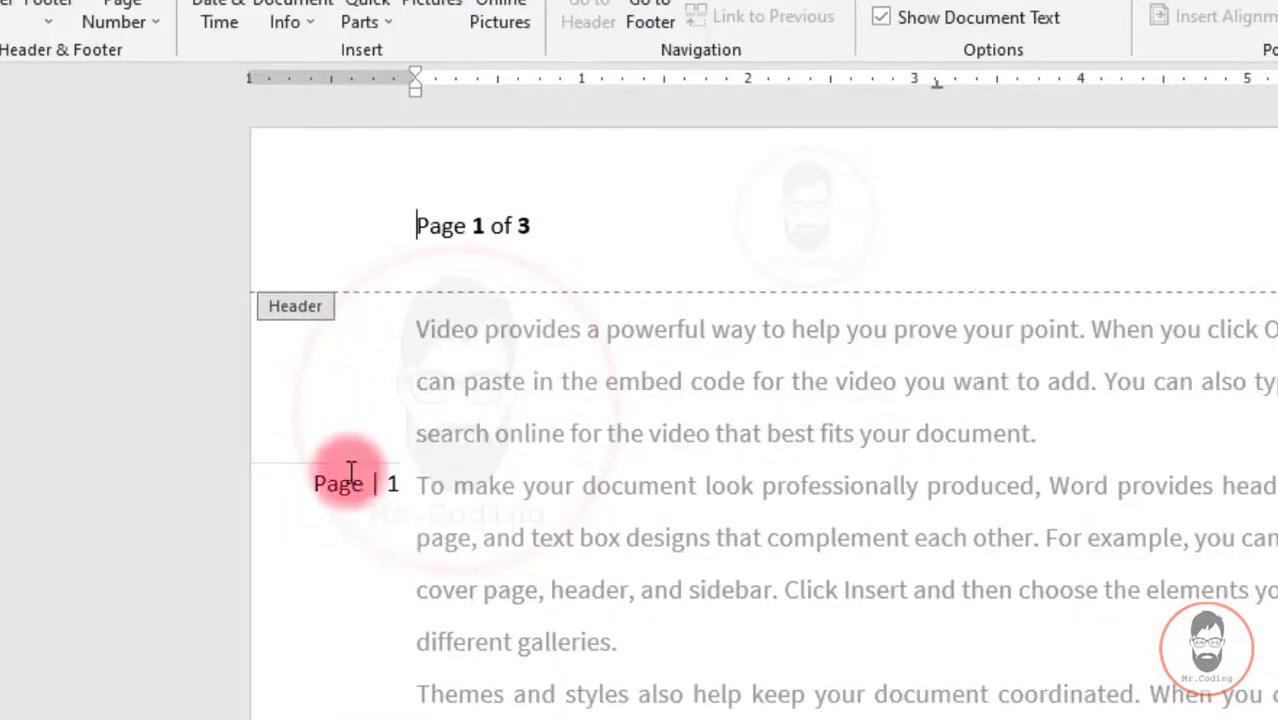
# Replace the 'Page | 1' margin box text with 'Chapter 1' and check it on page two
pyautogui.scroll(-2, 351, 471)
pyautogui.click(356, 397)
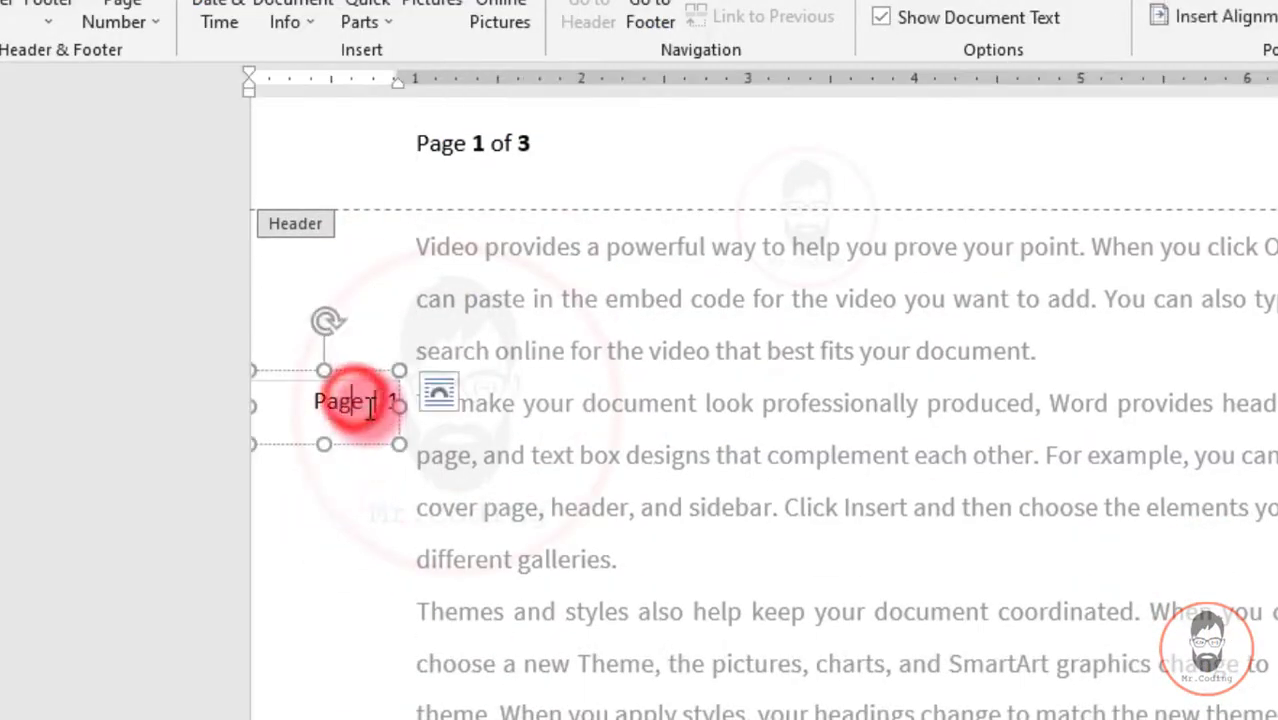
pyautogui.moveTo(352, 396); pyautogui.dragTo(389, 398)
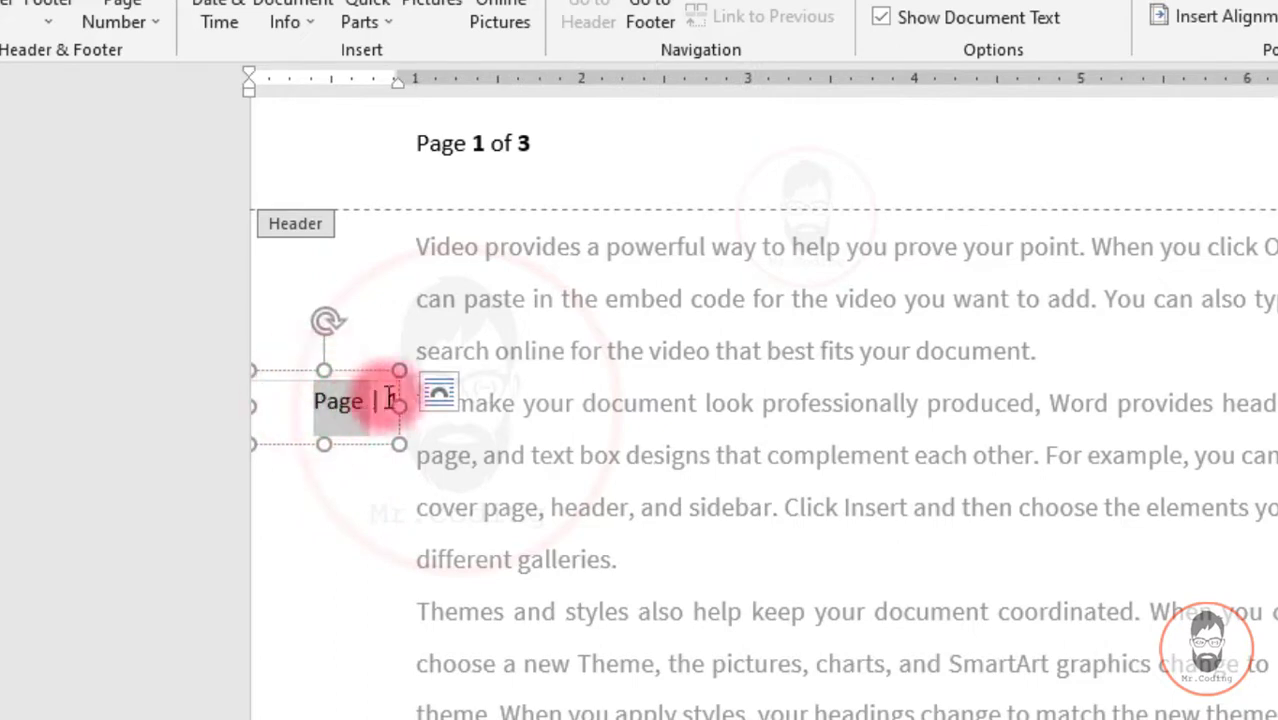
pyautogui.press('Delete')
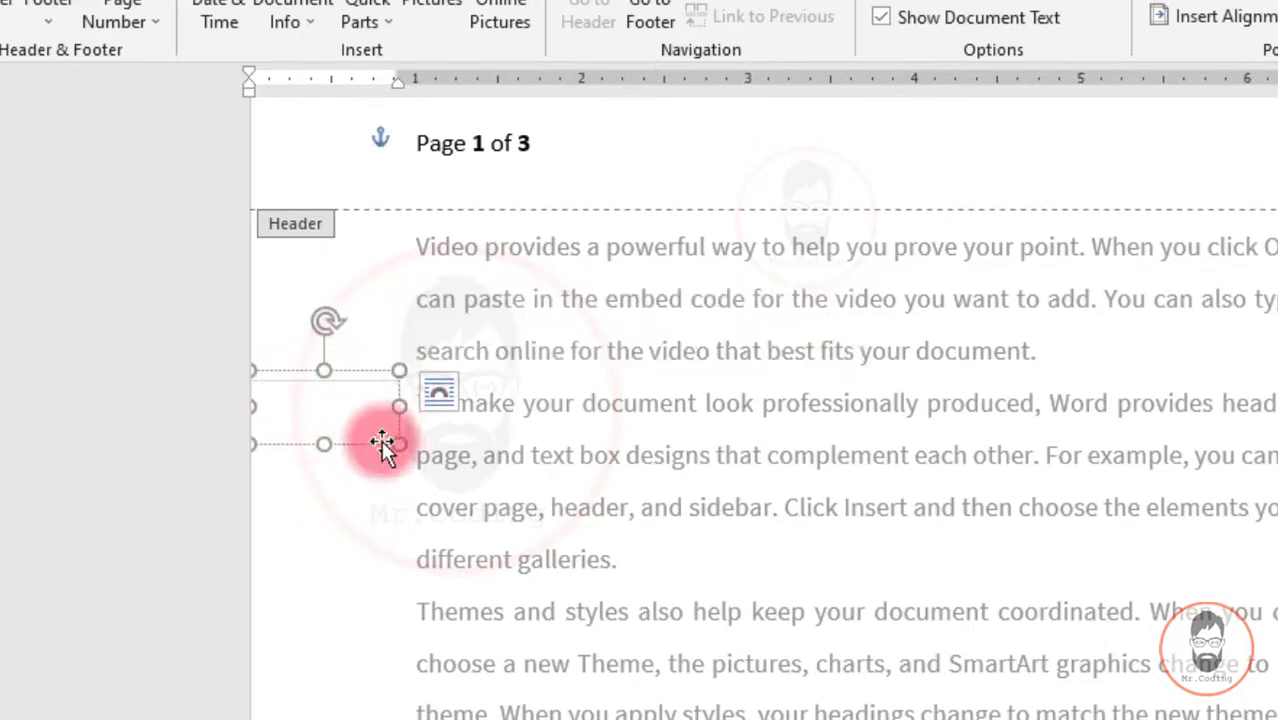
pyautogui.write('Chapter')
pyautogui.click(438, 391)
pyautogui.write('1')
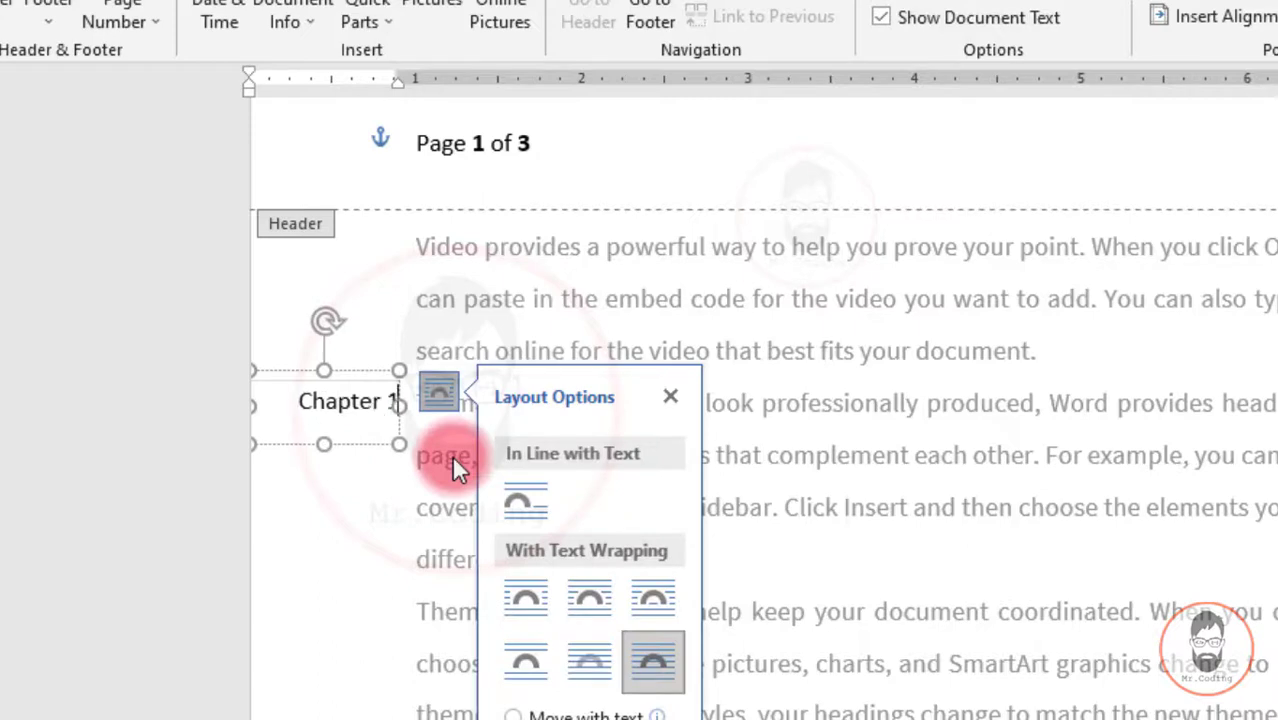
pyautogui.click(531, 143)
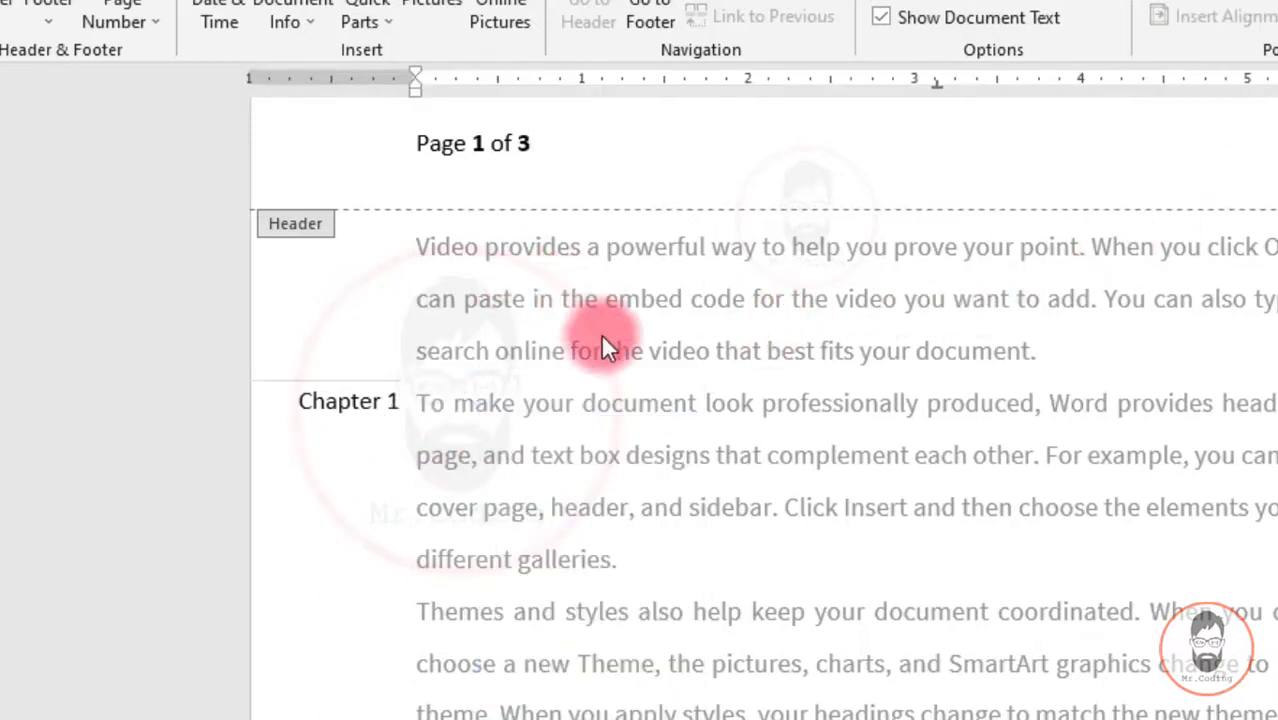
pyautogui.scroll(-3, 603, 336)
pyautogui.scroll(-2, 605, 339)
pyautogui.scroll(-1, 600, 350)
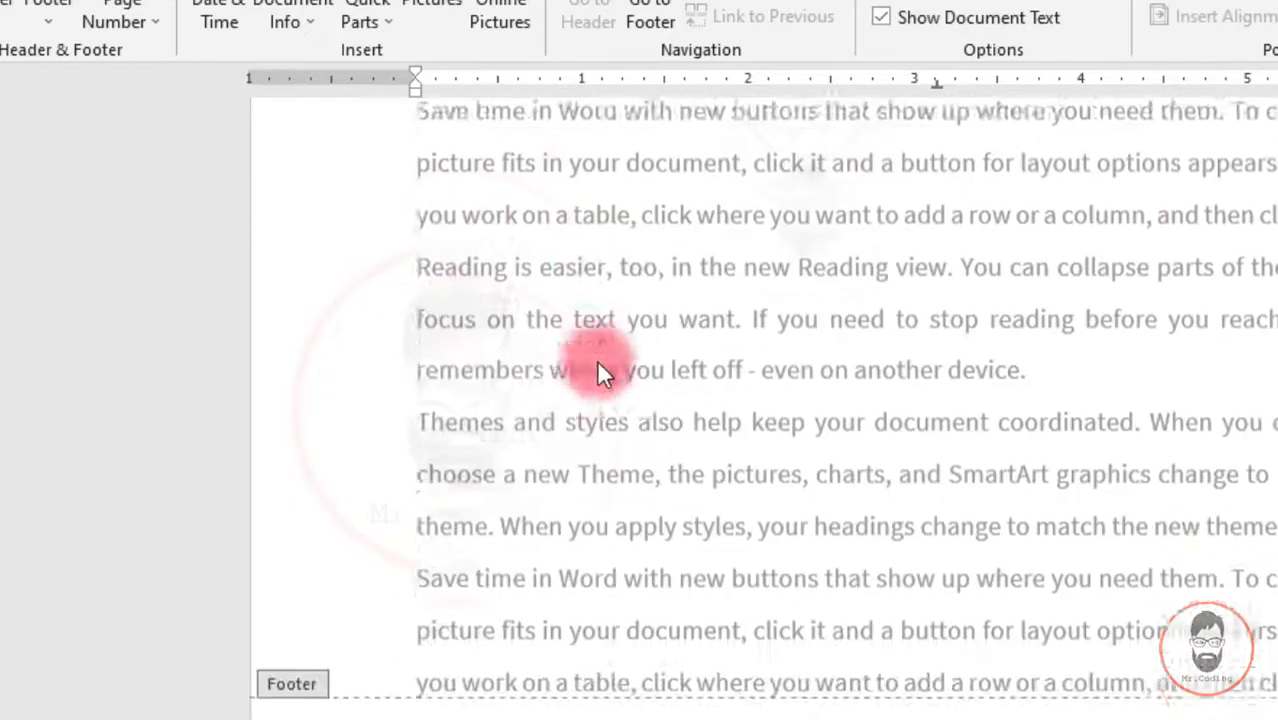
pyautogui.scroll(-3, 600, 370)
pyautogui.scroll(-4, 551, 399)
pyautogui.scroll(-1, 485, 496)
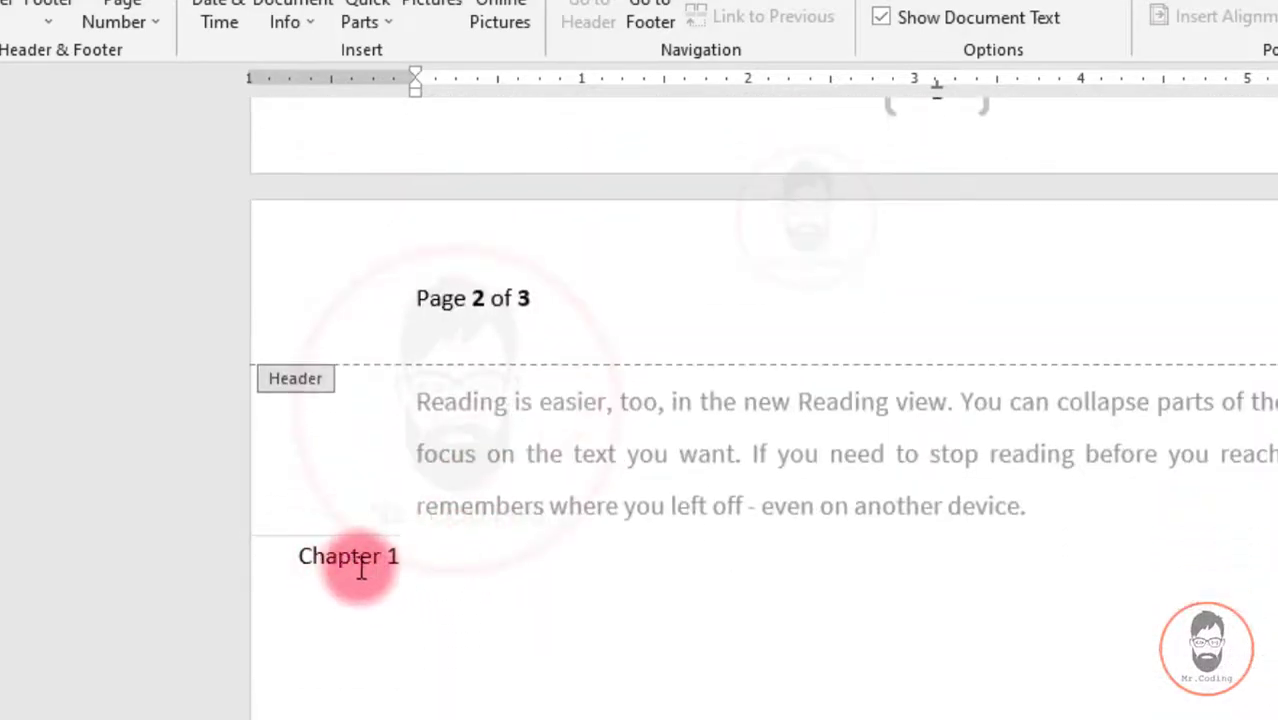
pyautogui.scroll(1, 513, 437)
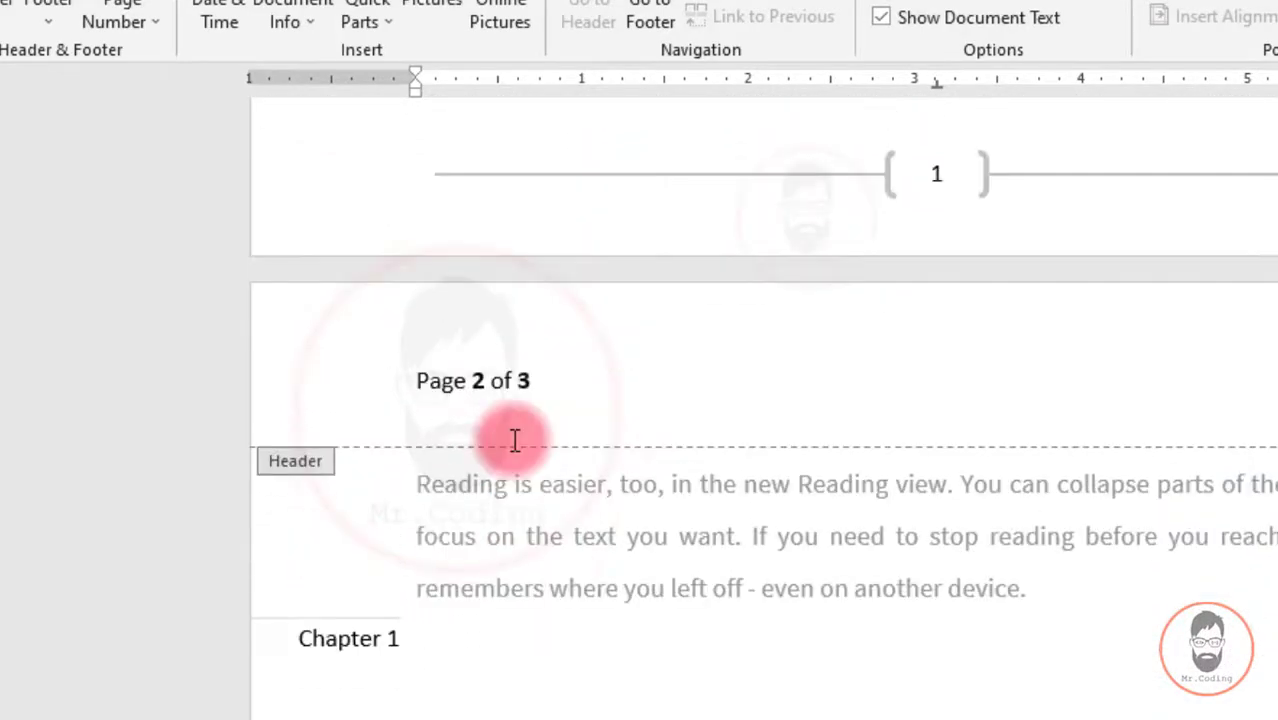
pyautogui.scroll(3, 511, 437)
pyautogui.scroll(2, 471, 422)
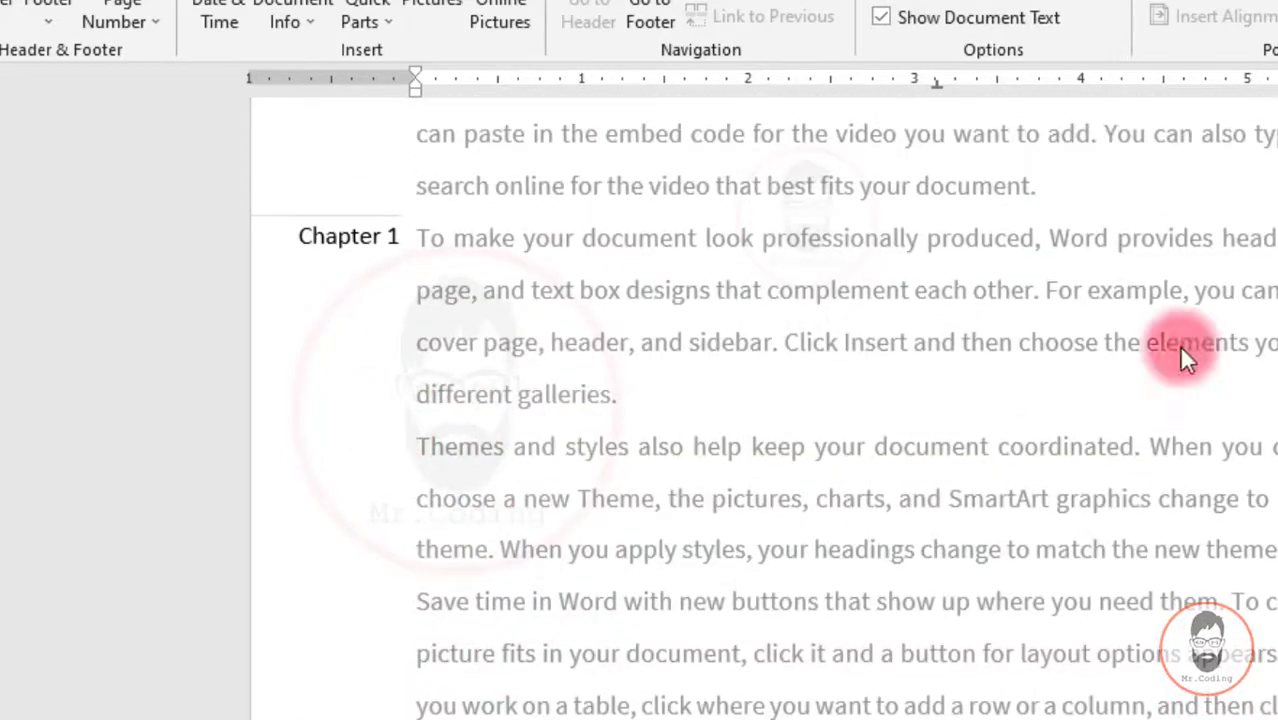
pyautogui.scroll(1, 318, 424)
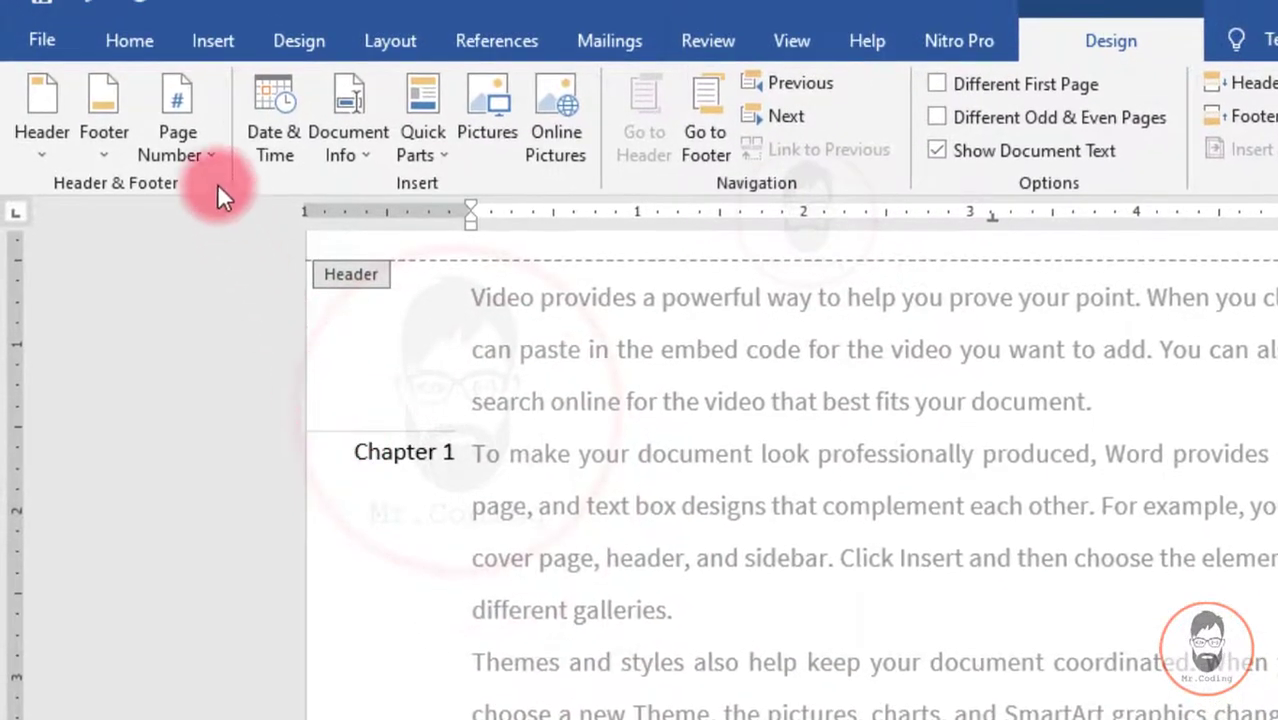
# Add an Accent Bar, Right page number in the page margin
pyautogui.click(177, 147)
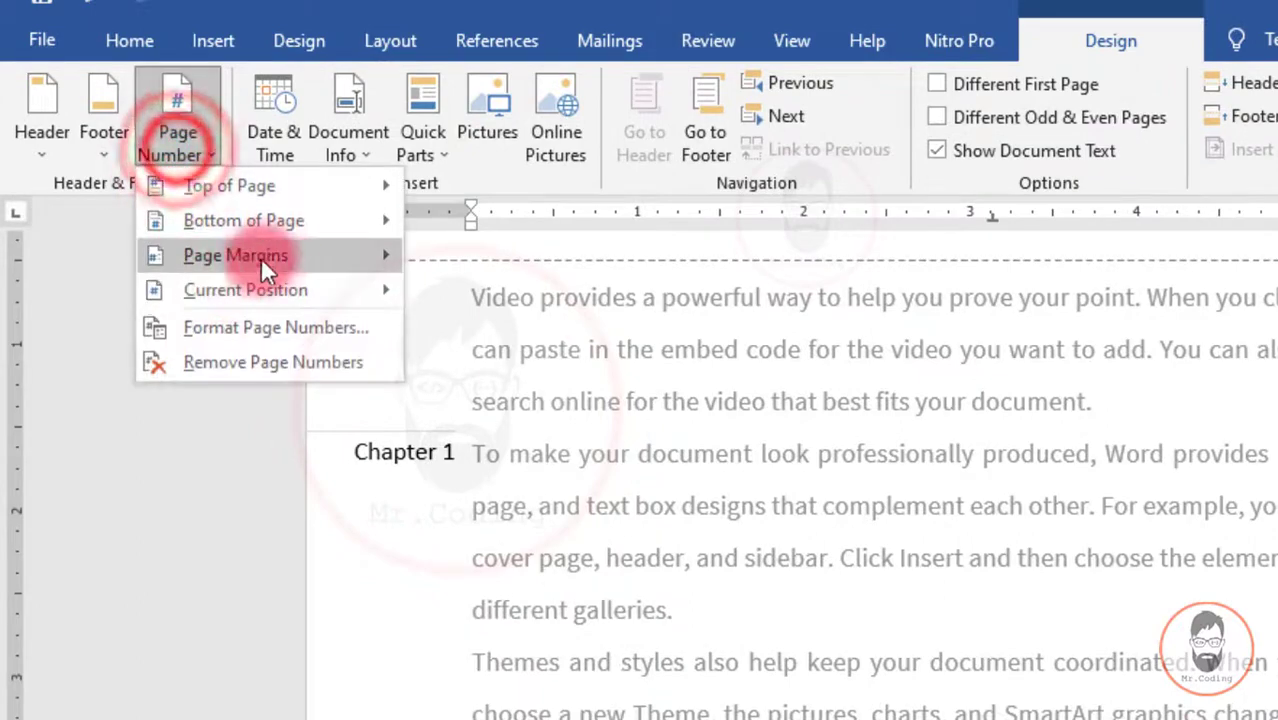
pyautogui.moveTo(269, 254)
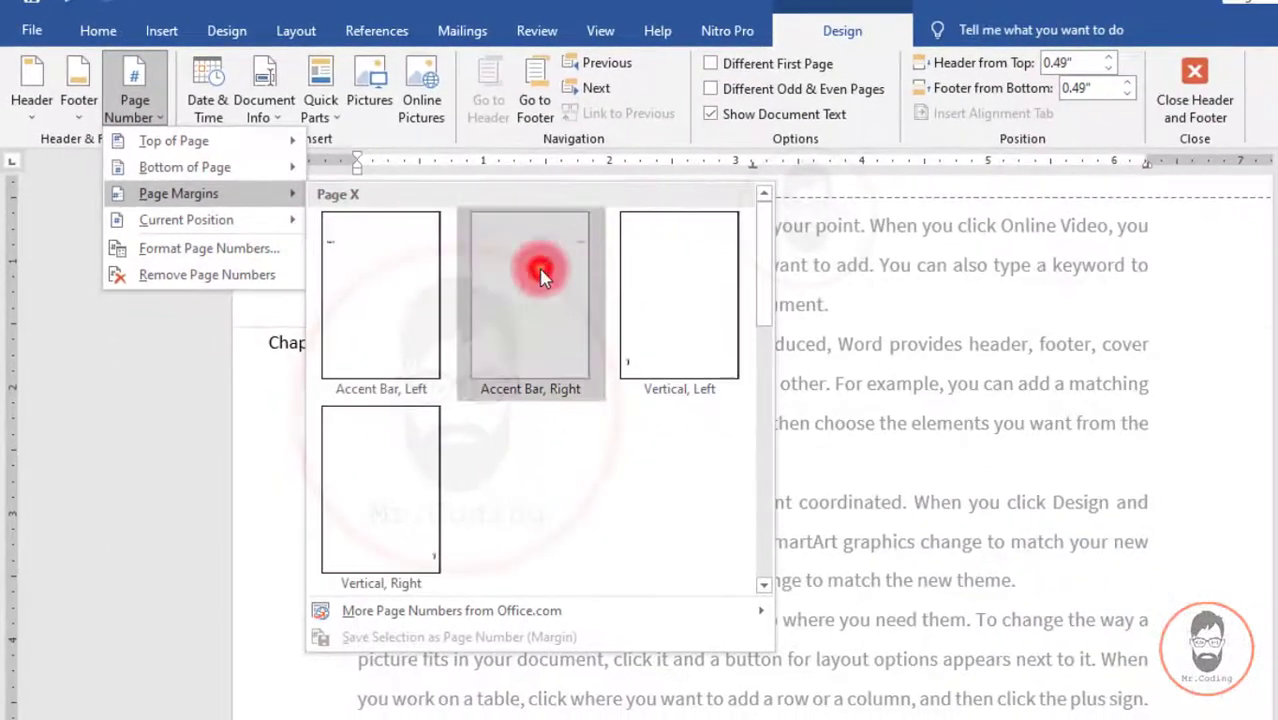
pyautogui.click(540, 275)
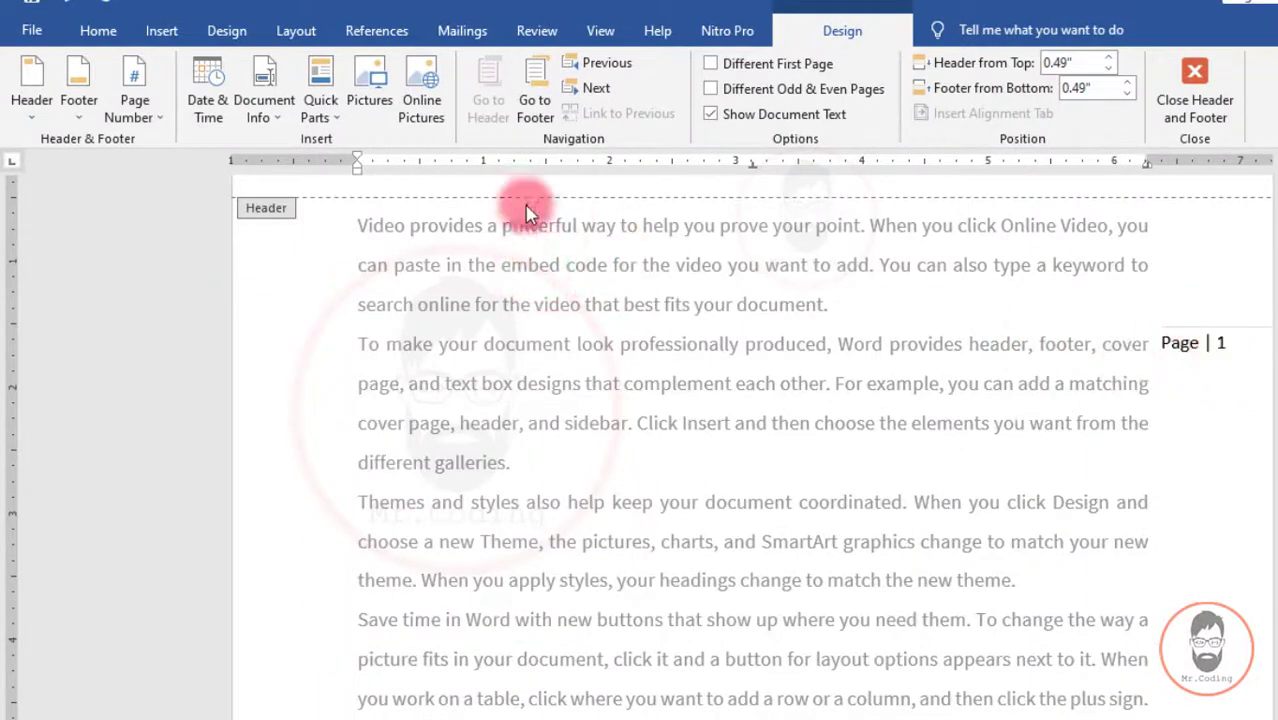
# Switch to the Vertical, Left margin number, showing a rotated Page 1 and Page 2
pyautogui.click(135, 105)
pyautogui.moveTo(178, 193)
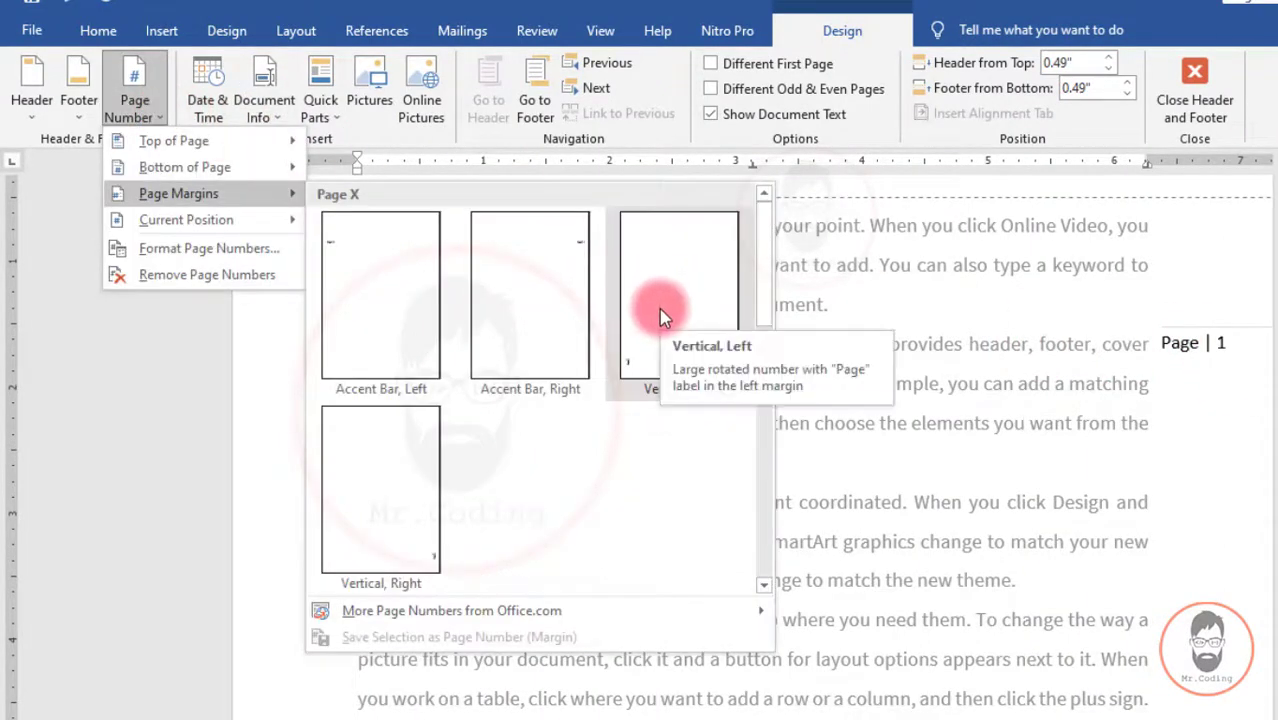
pyautogui.click(650, 262)
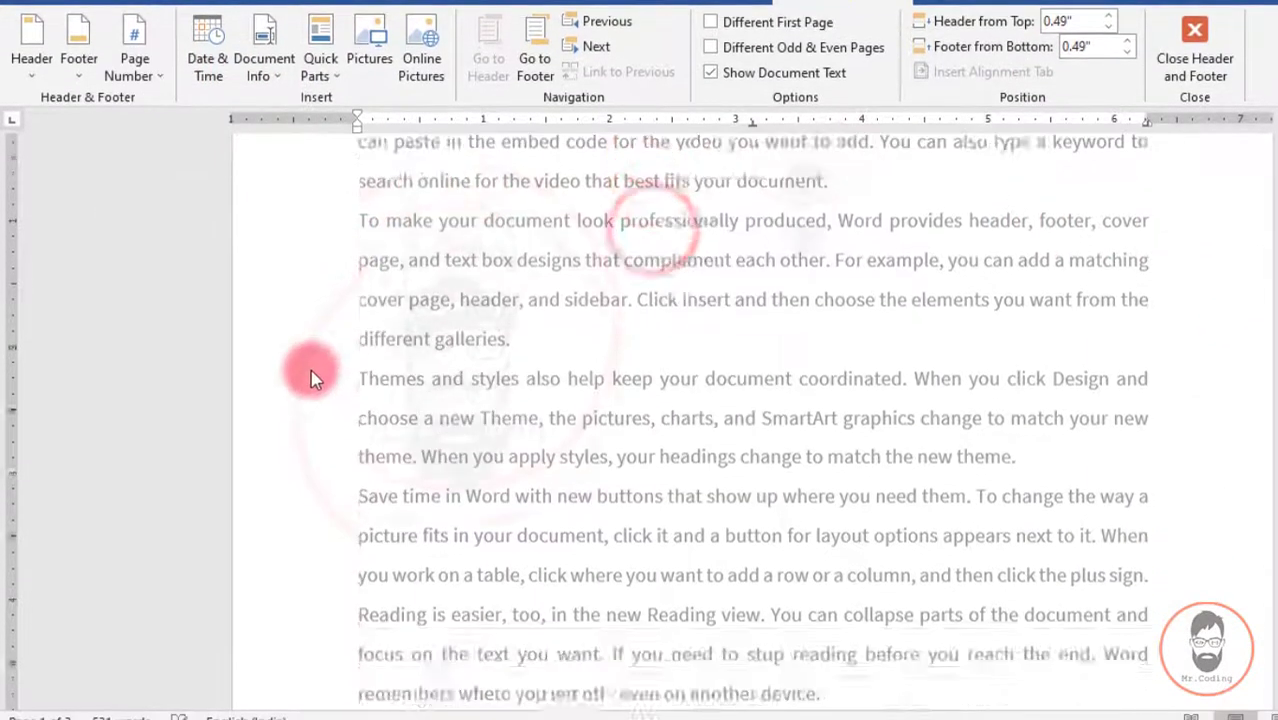
pyautogui.scroll(-5, 310, 378)
pyautogui.scroll(-2, 310, 378)
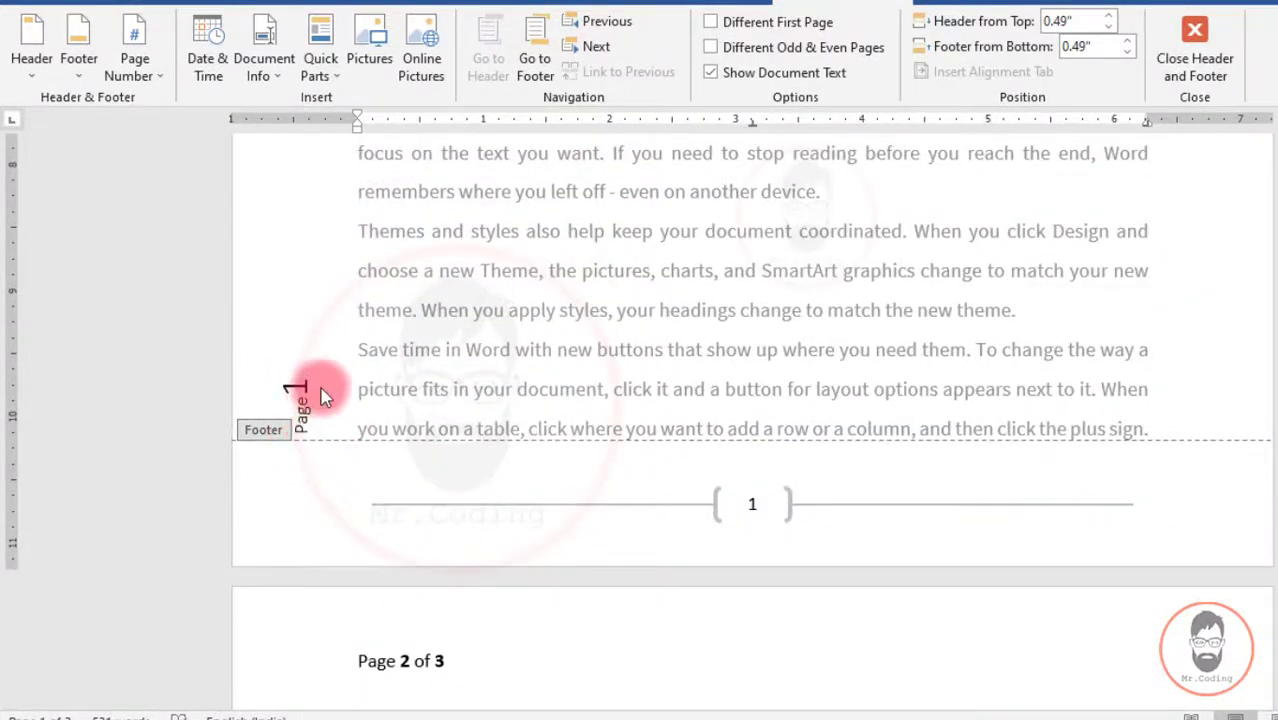
pyautogui.scroll(-3, 322, 390)
pyautogui.scroll(-5, 320, 380)
pyautogui.scroll(-5, 316, 400)
pyautogui.scroll(-1, 320, 370)
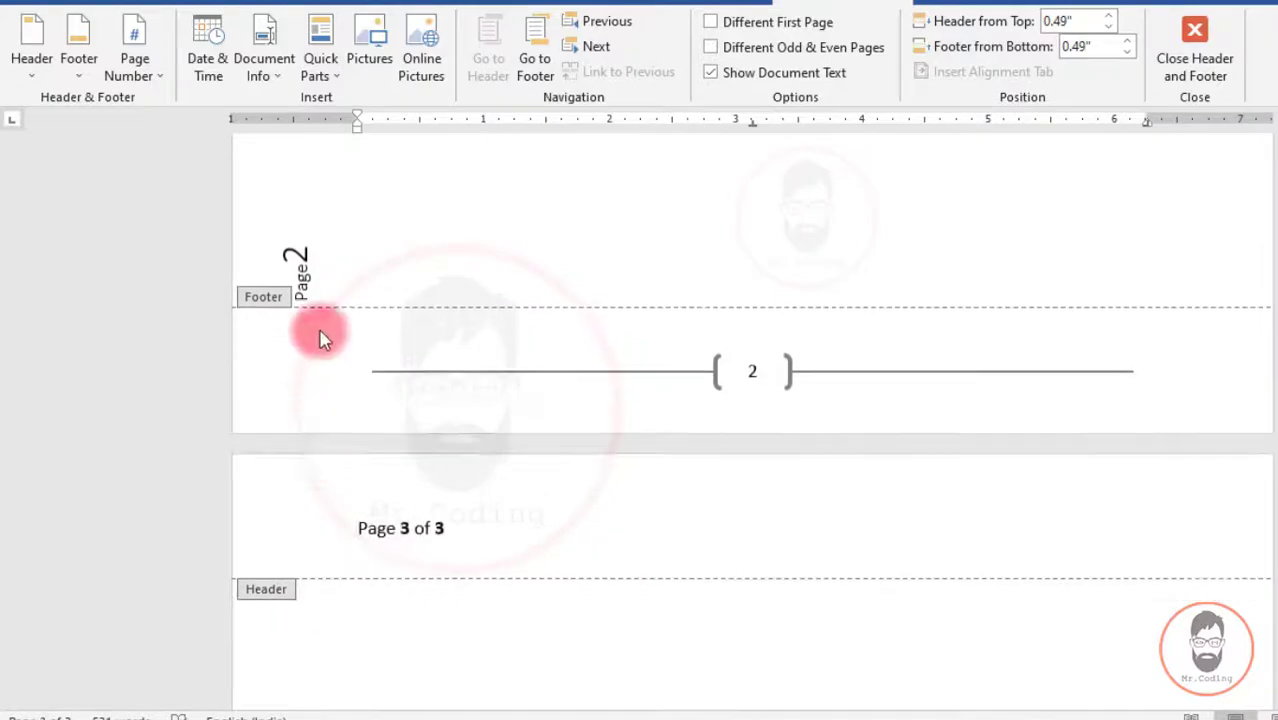
pyautogui.scroll(10, 320, 338)
pyautogui.scroll(2, 320, 330)
# Remove all existing page numbers from the document
pyautogui.click(155, 76)
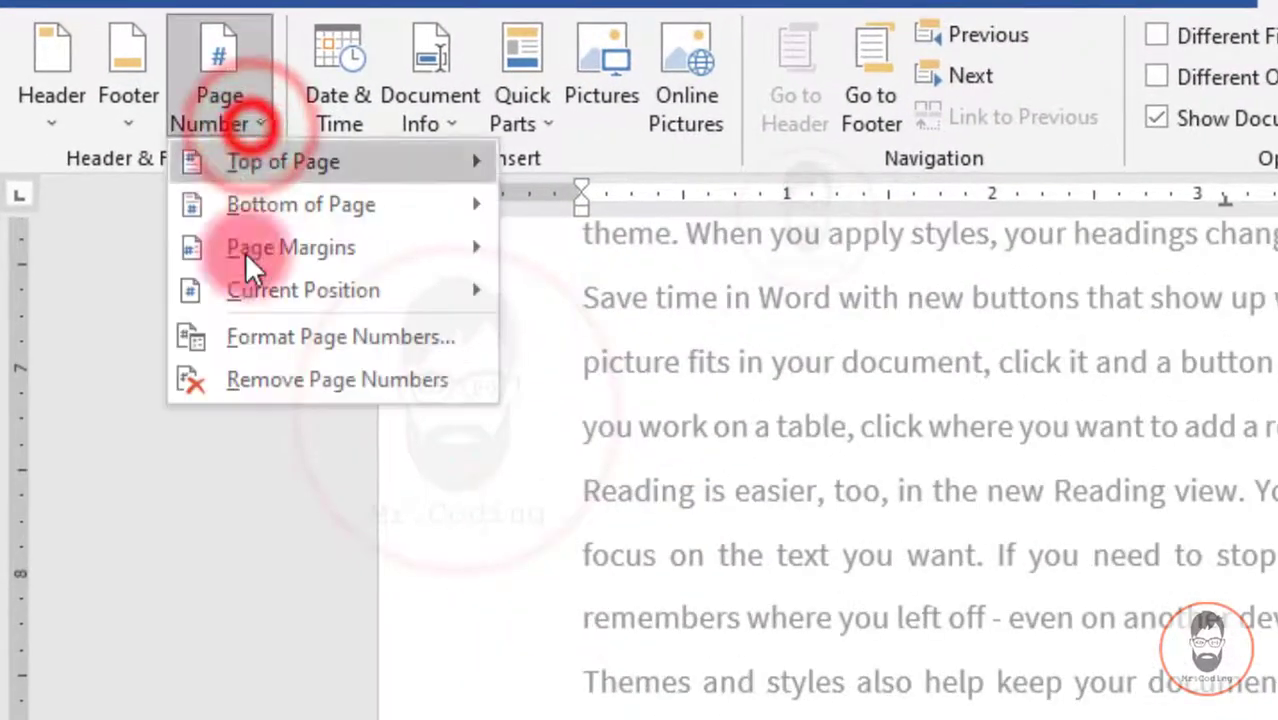
pyautogui.click(644, 560)
pyautogui.scroll(-5, 644, 560)
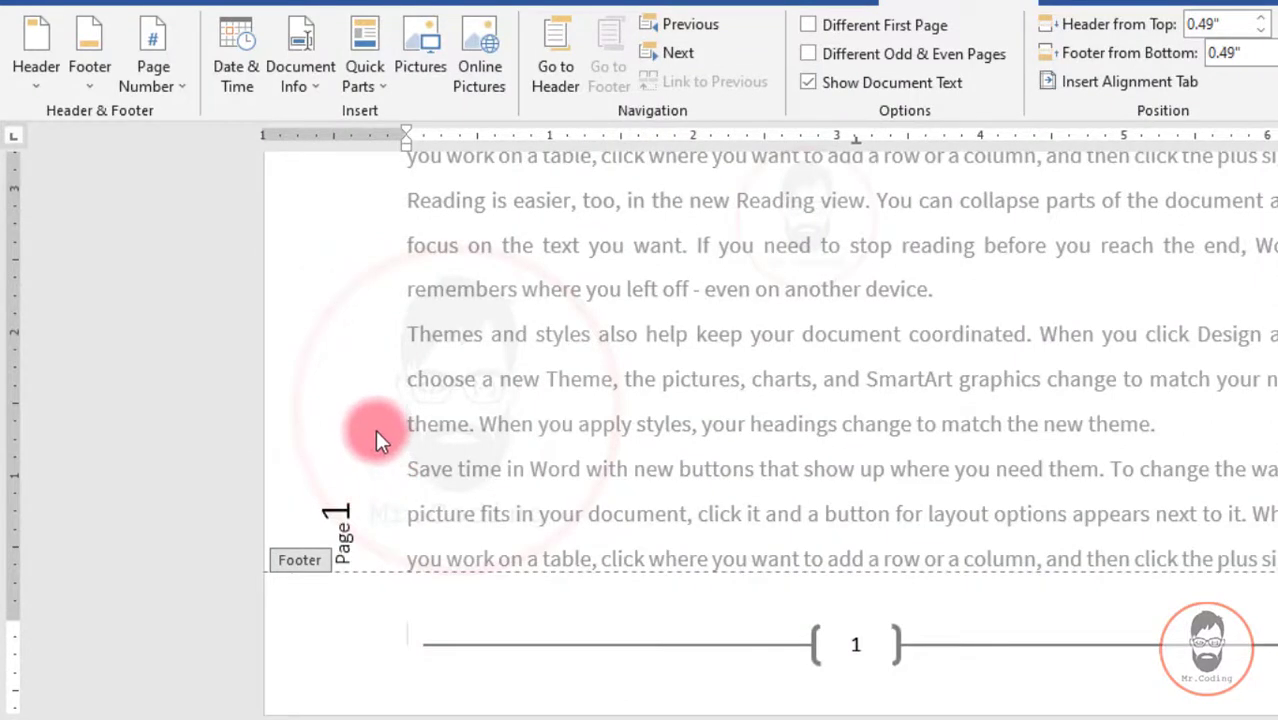
pyautogui.scroll(3, 373, 427)
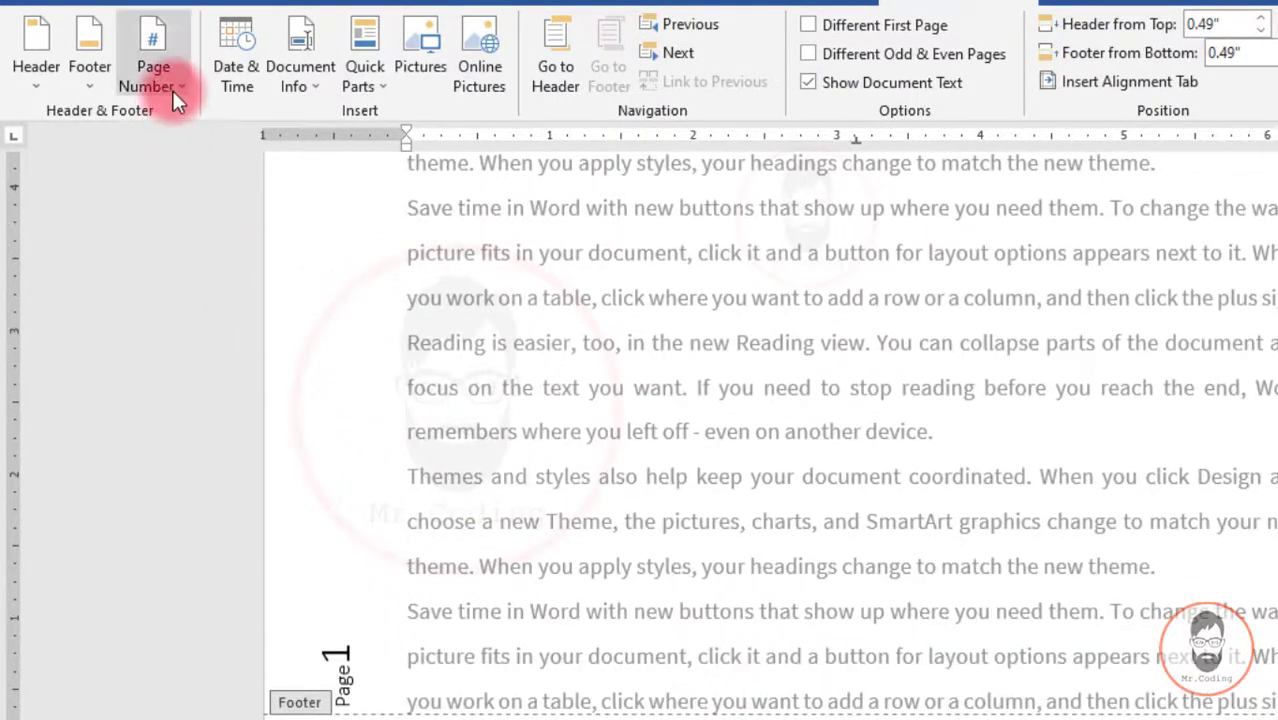
pyautogui.click(173, 91)
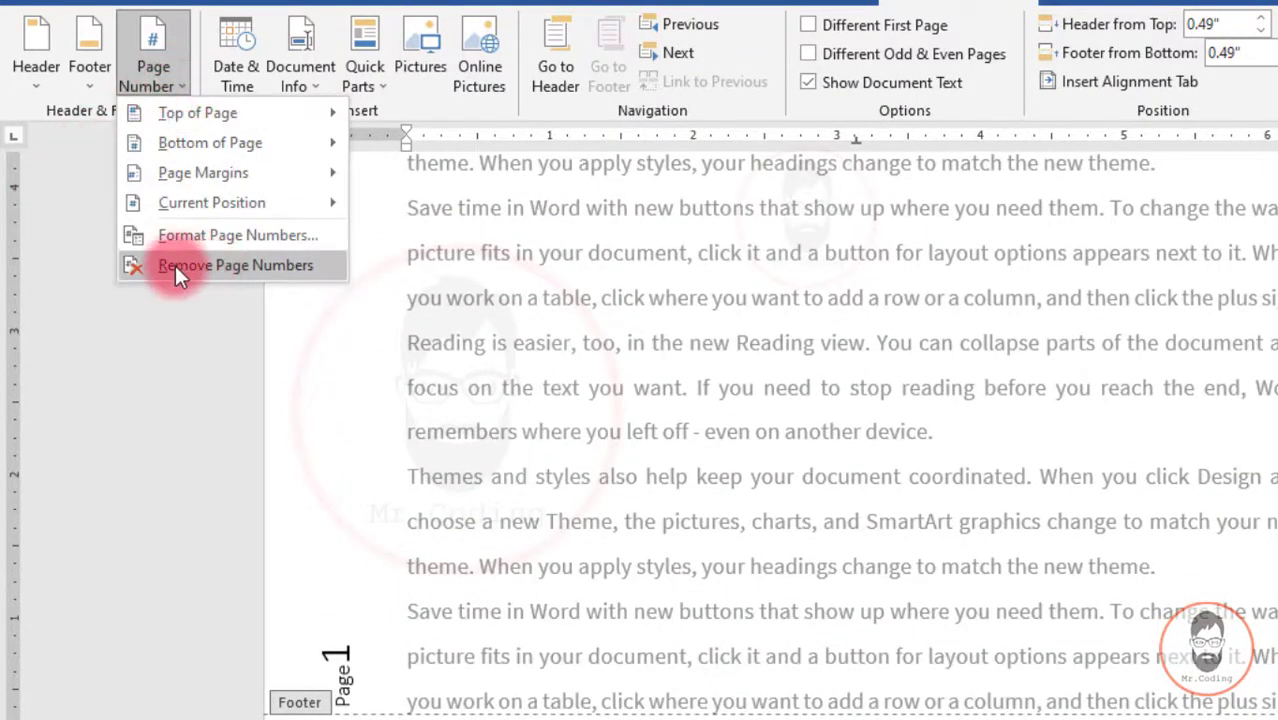
pyautogui.click(210, 264)
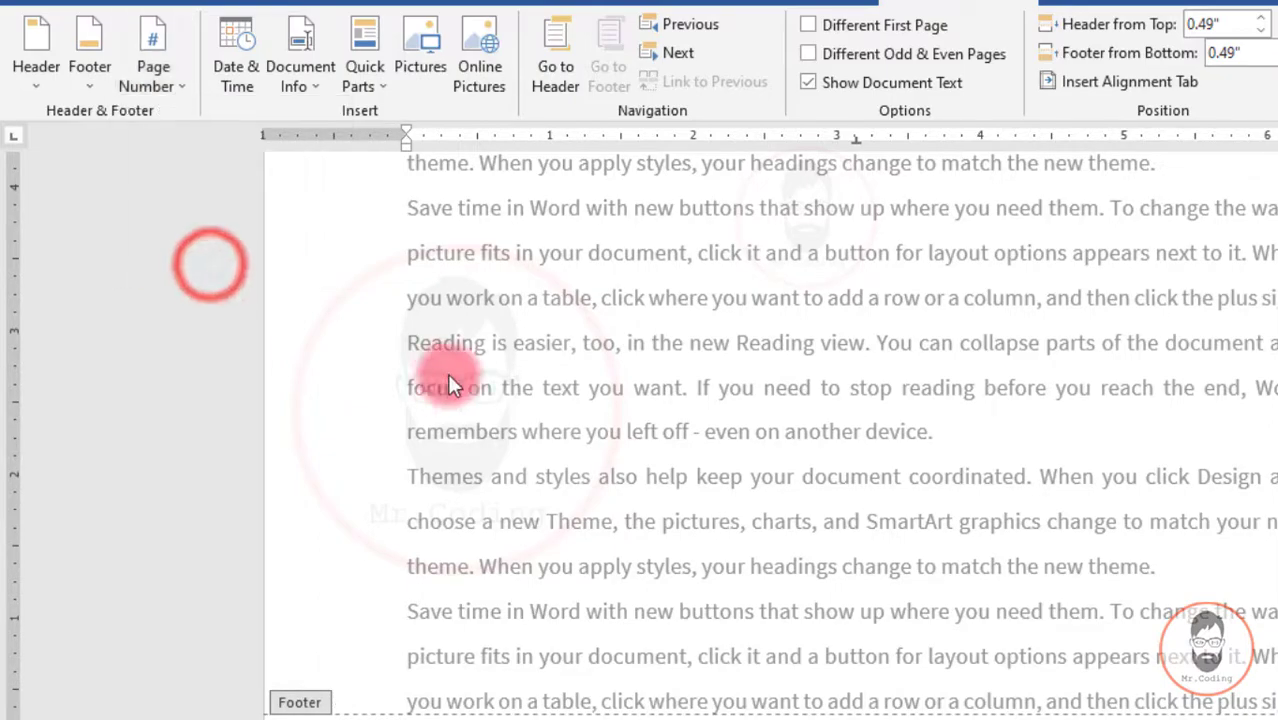
pyautogui.scroll(-3, 447, 373)
pyautogui.scroll(-5, 447, 373)
pyautogui.scroll(2, 518, 442)
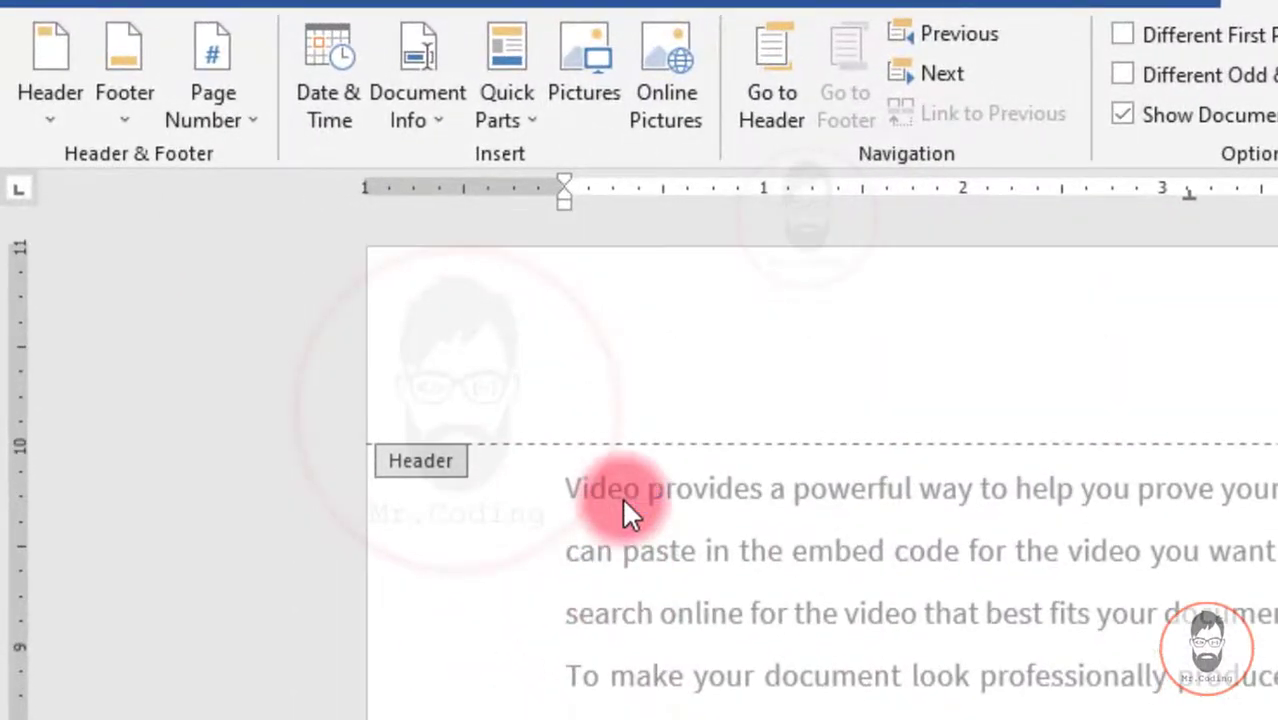
pyautogui.scroll(5, 621, 496)
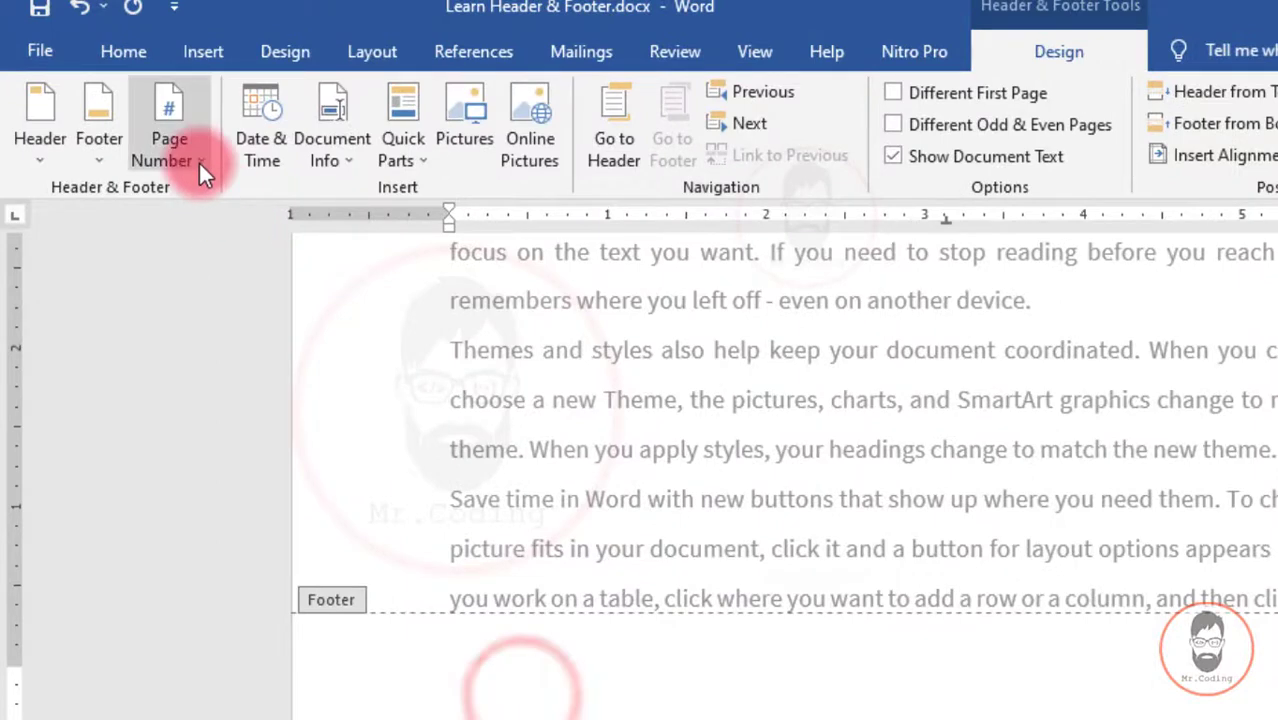
# Insert a Plain Number 3 page number at the right of the footer
pyautogui.click(199, 161)
pyautogui.moveTo(188, 220)
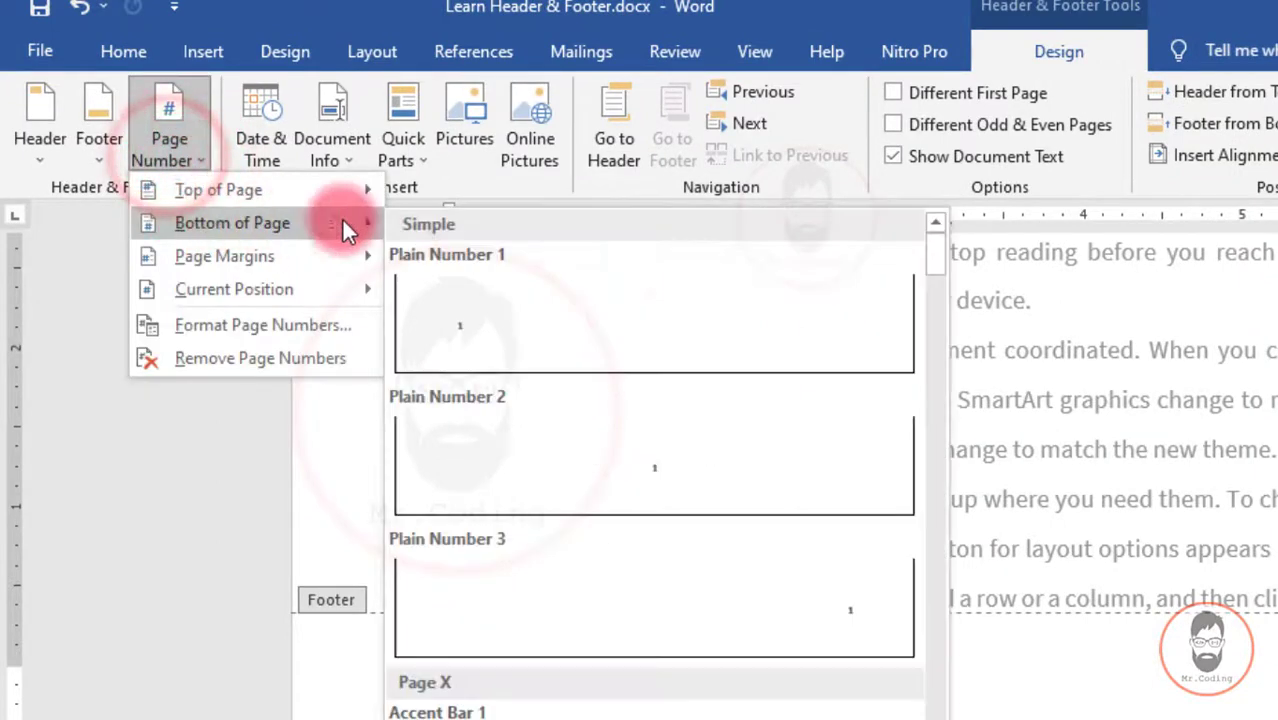
pyautogui.click(829, 611)
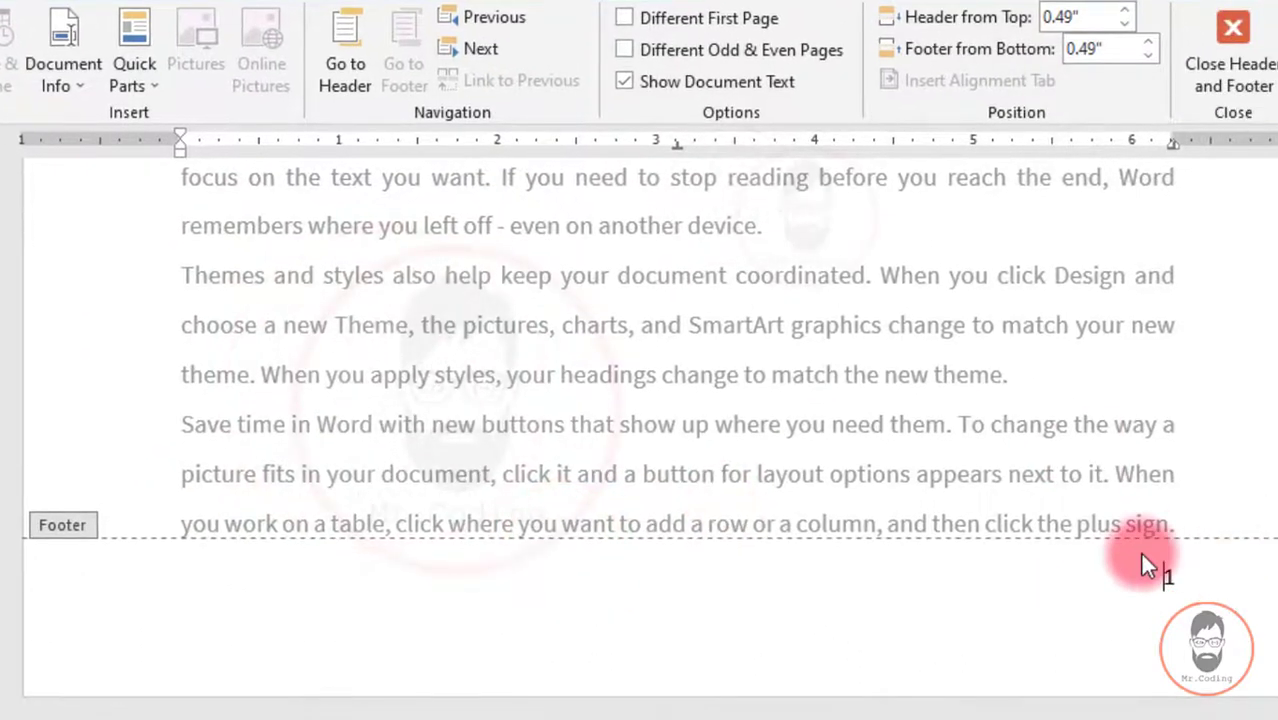
pyautogui.scroll(-5, 1063, 515)
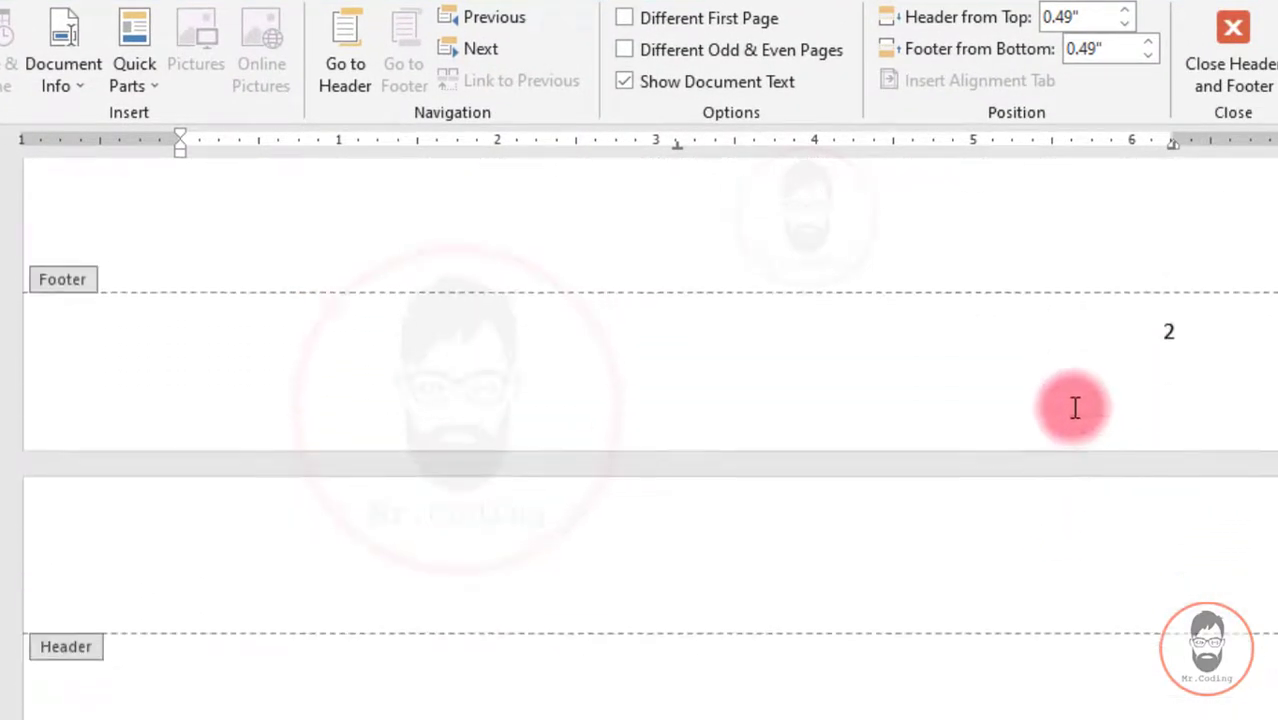
pyautogui.scroll(4, 1066, 401)
pyautogui.scroll(2, 824, 428)
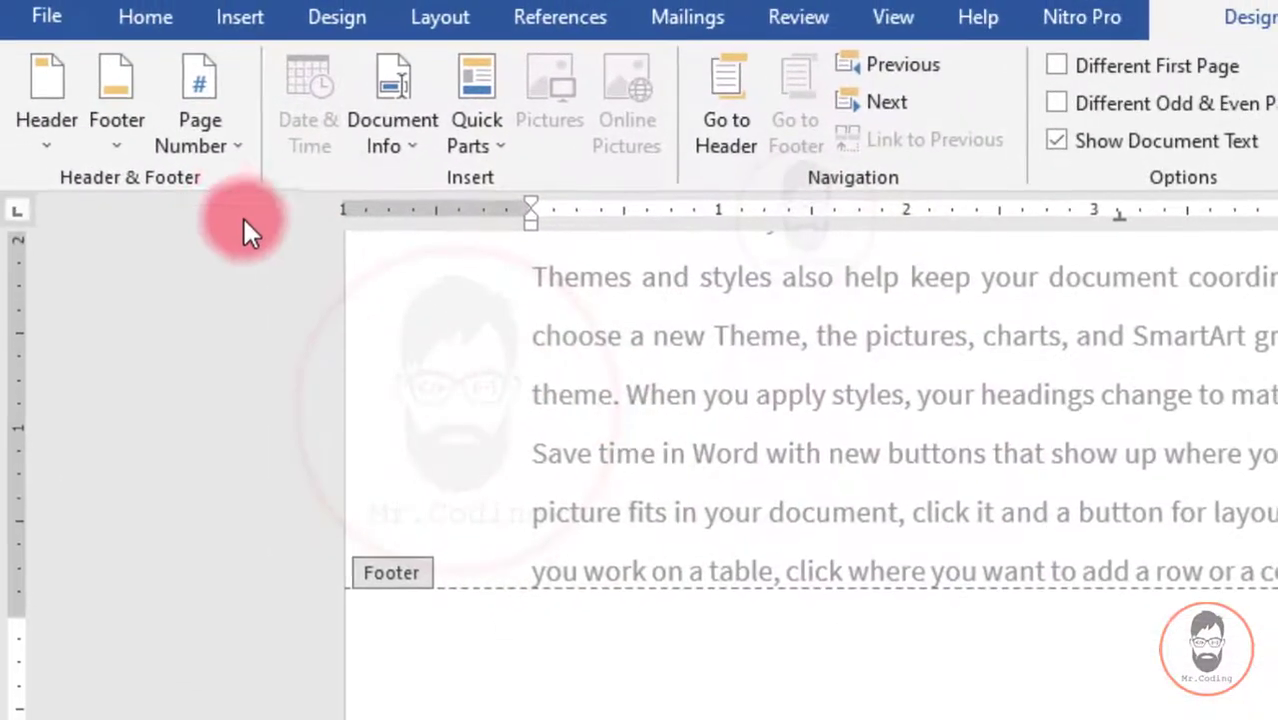
# Set the page number format to 'A, B, C, ...' so footers read A and B
pyautogui.click(218, 139)
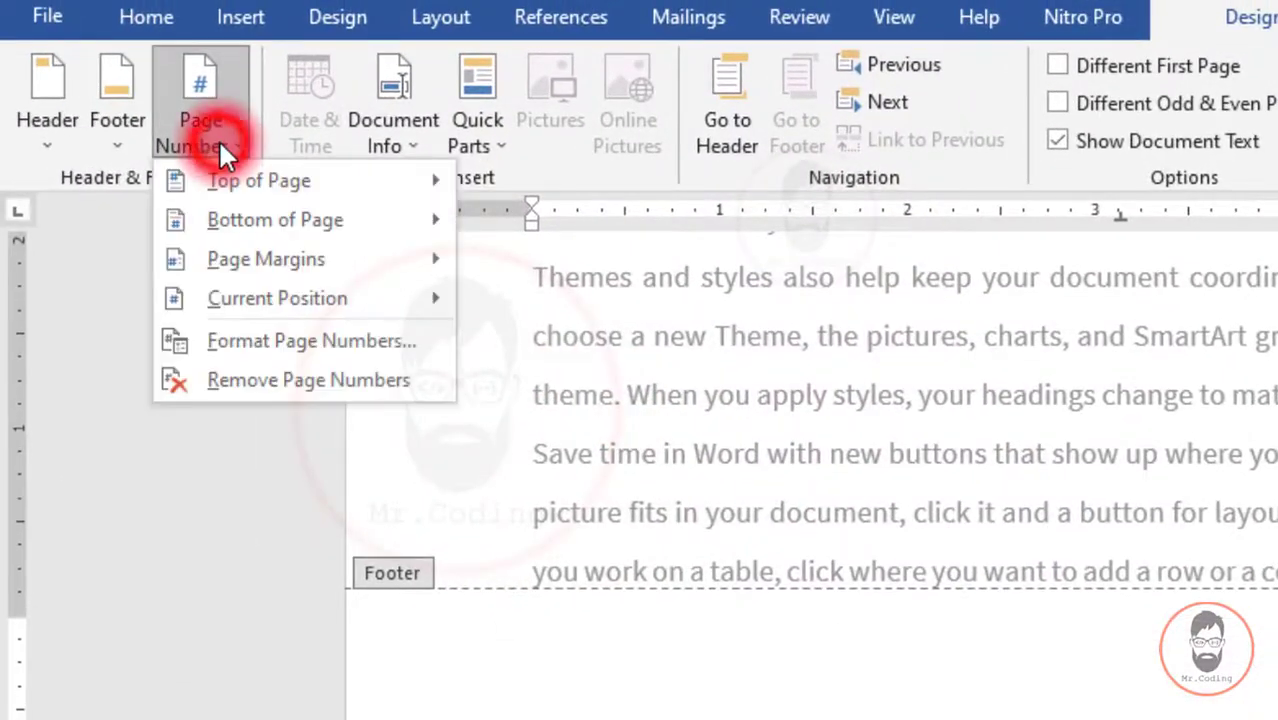
pyautogui.click(246, 339)
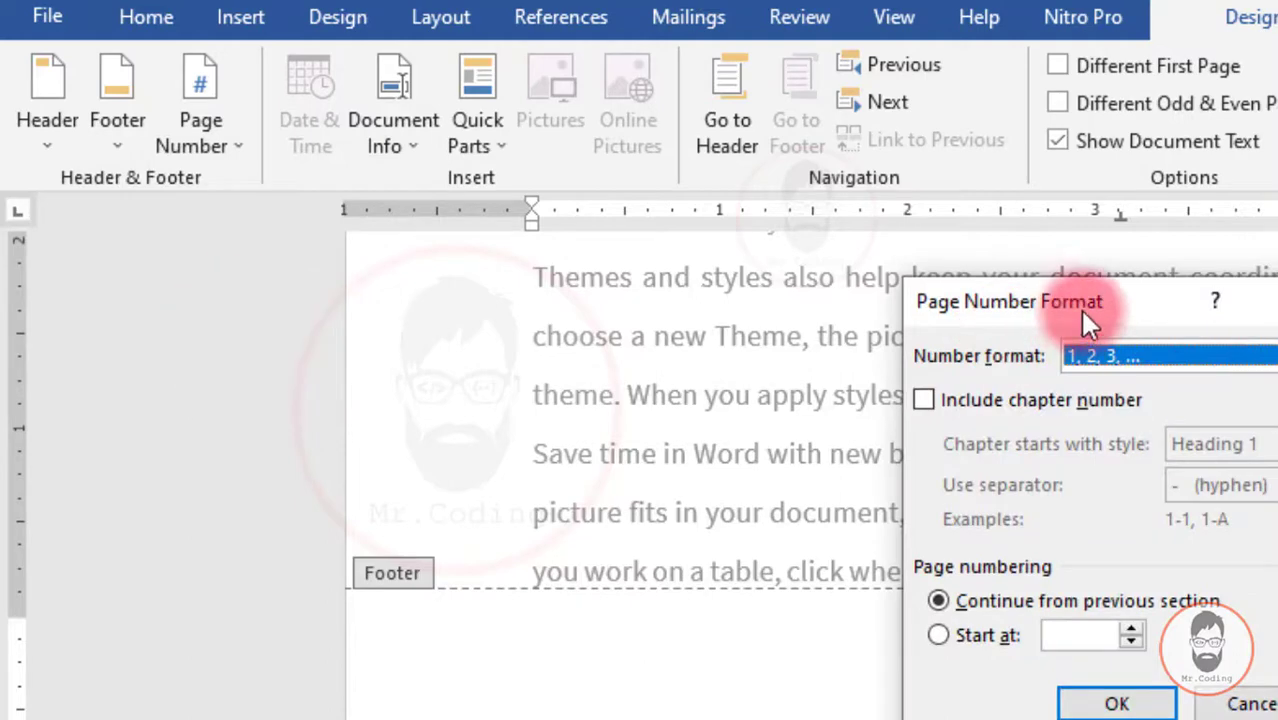
pyautogui.moveTo(1079, 307); pyautogui.dragTo(897, 307)
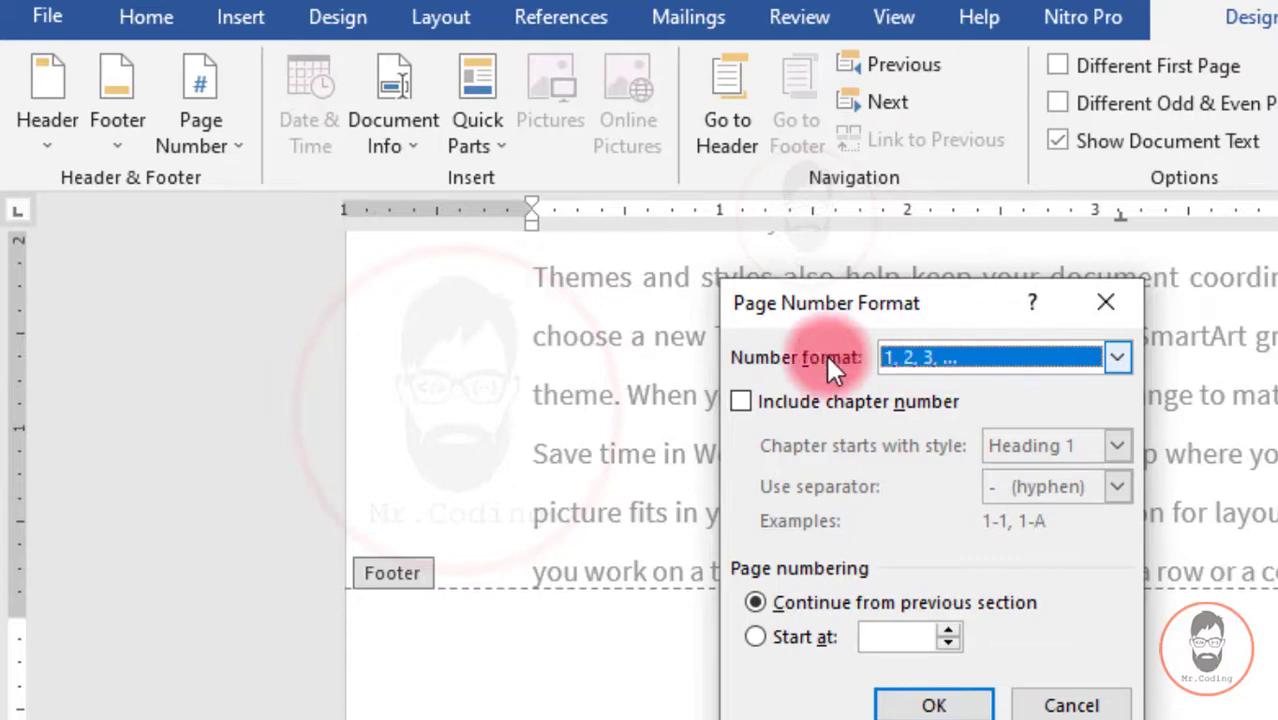
pyautogui.click(951, 362)
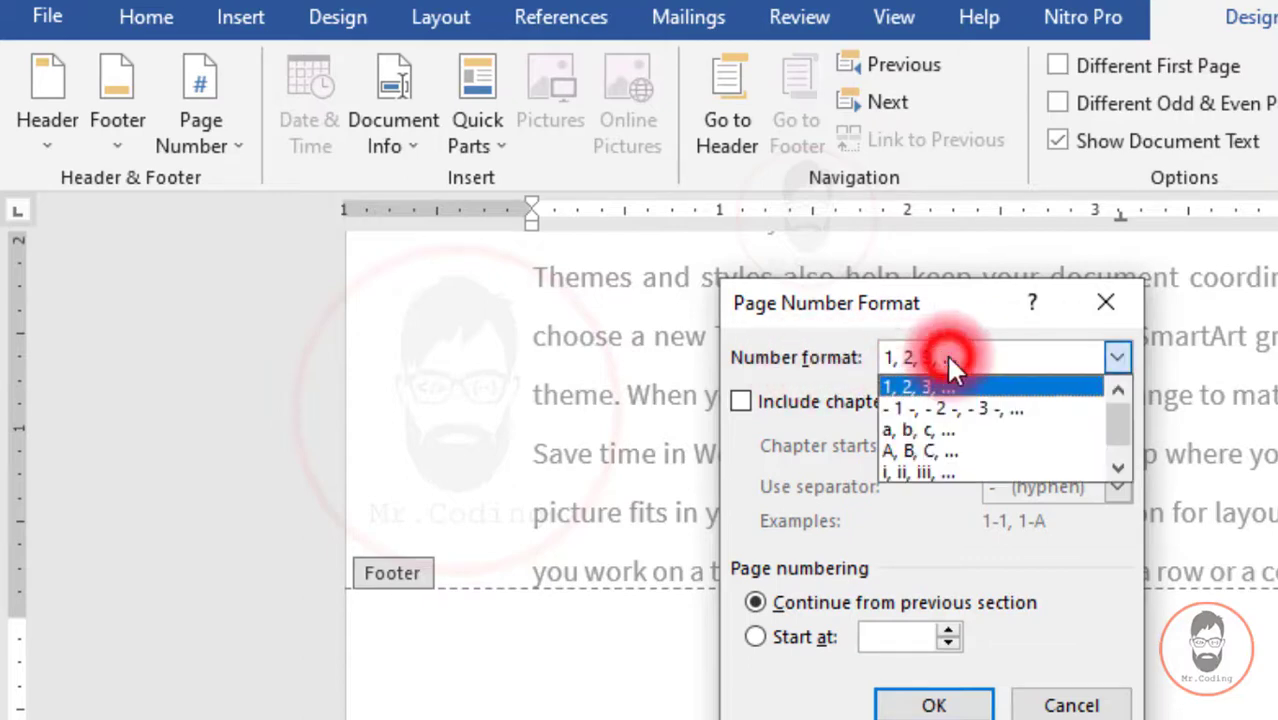
pyautogui.moveTo(1117, 418)
pyautogui.mouseDown()
pyautogui.moveTo(1122, 440)
pyautogui.moveTo(1120, 398)
pyautogui.mouseUp()
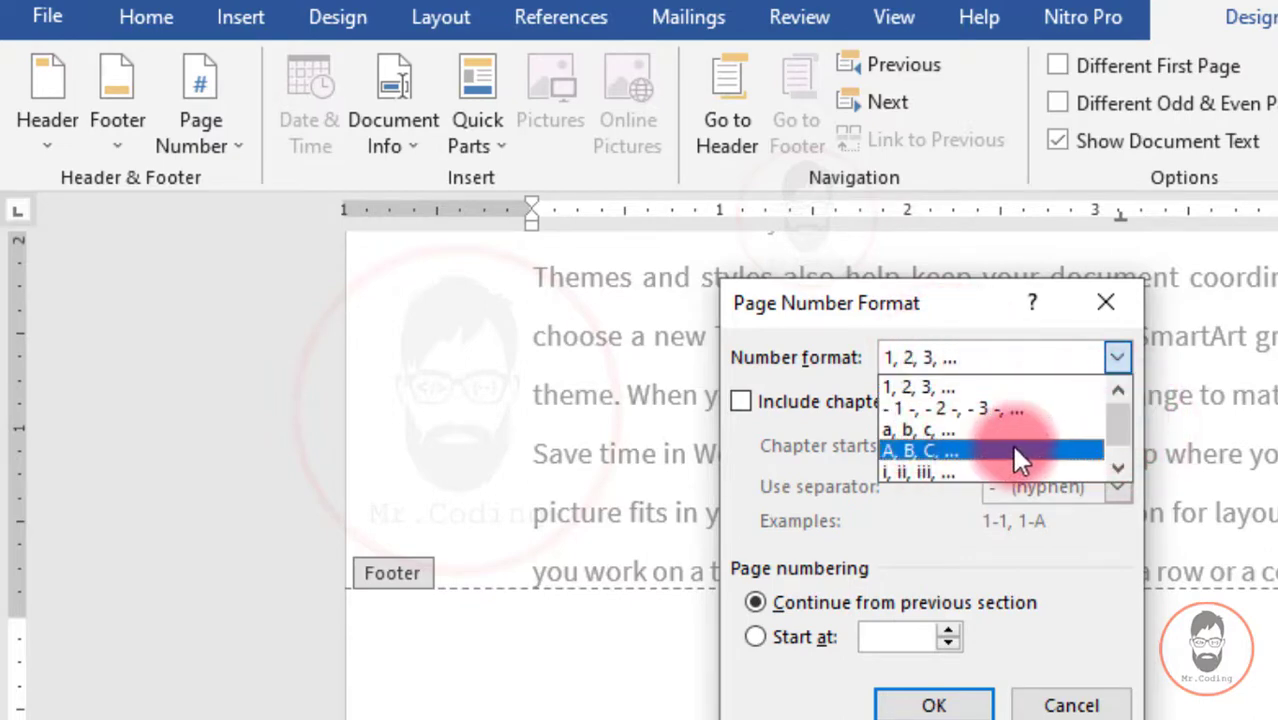
pyautogui.click(917, 450)
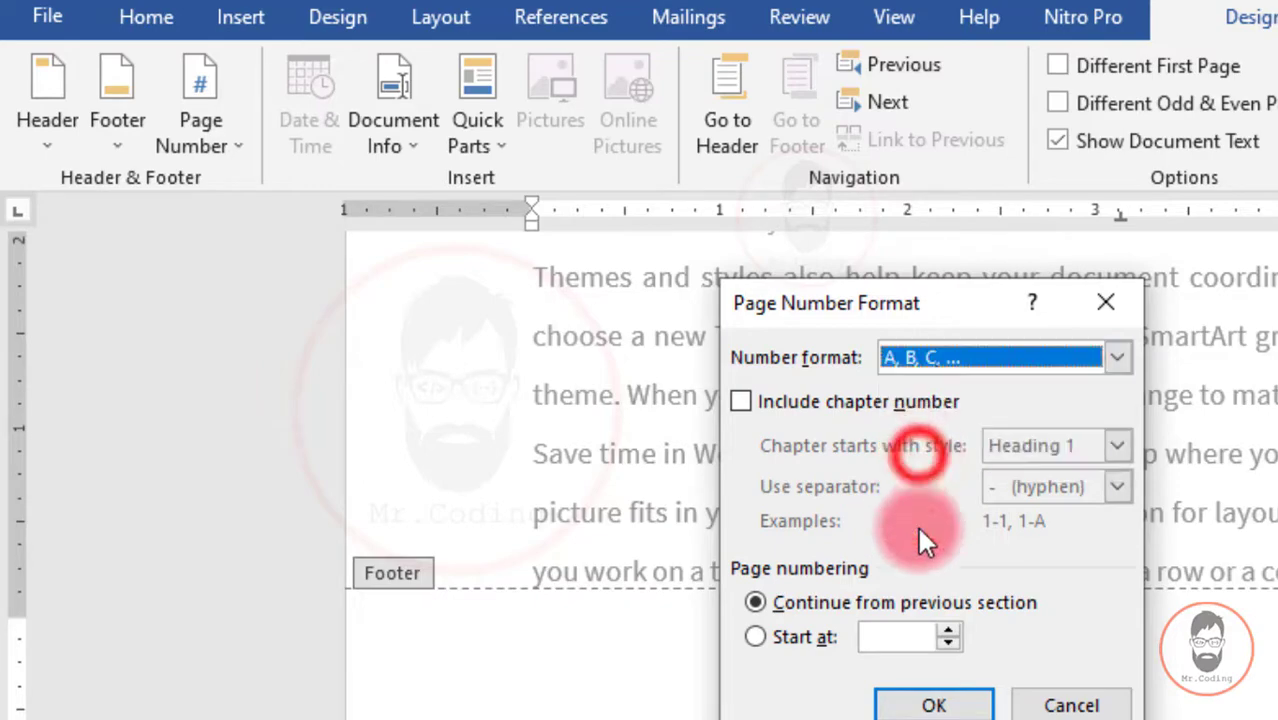
pyautogui.click(930, 700)
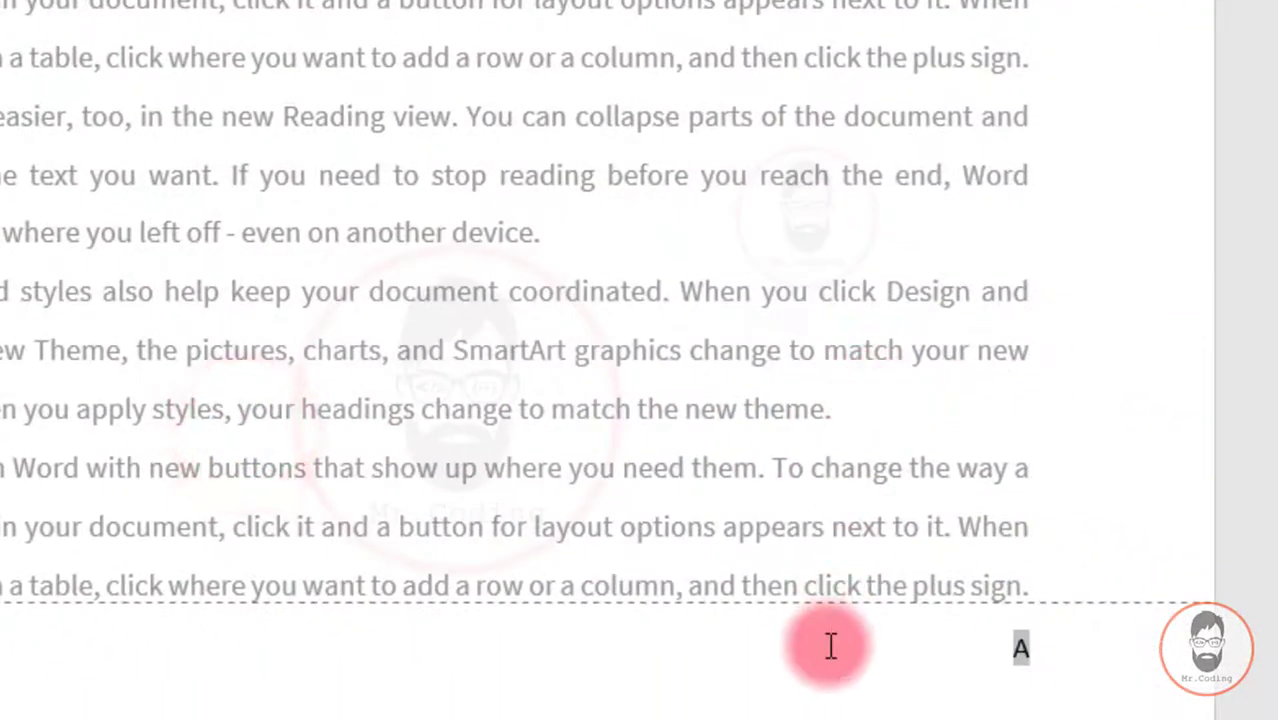
pyautogui.click(870, 644)
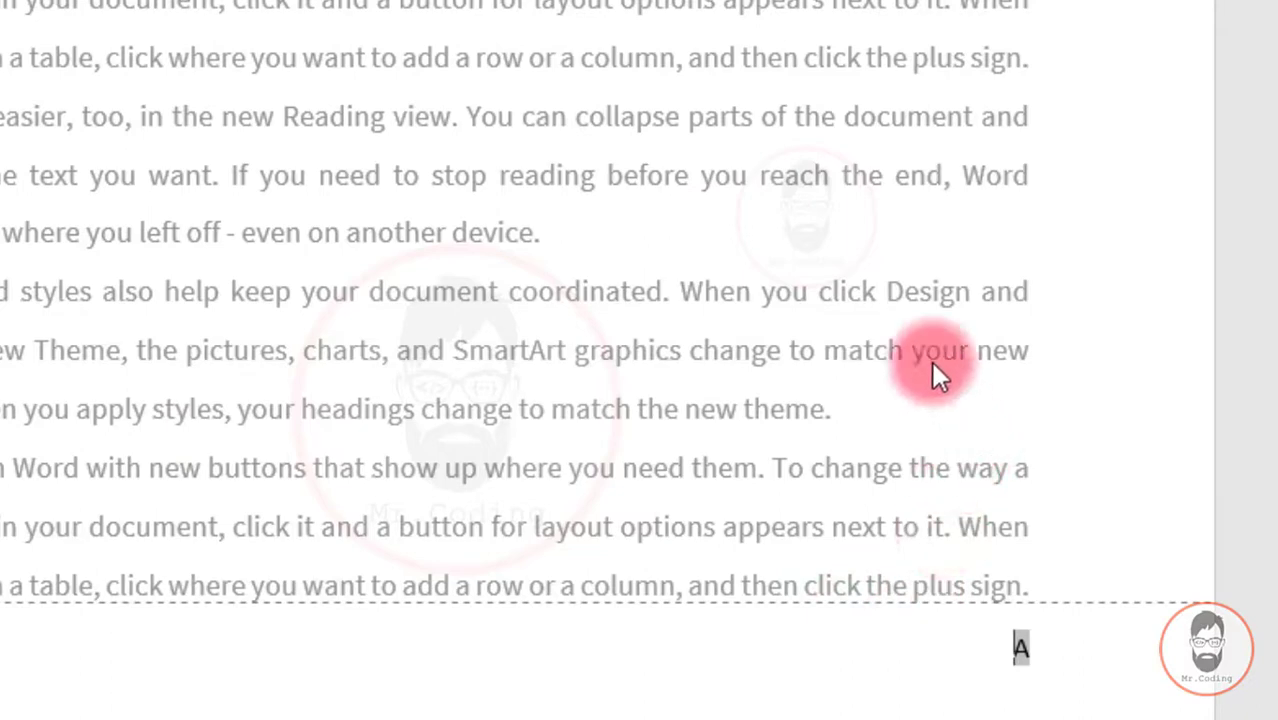
pyautogui.scroll(-5, 932, 361)
pyautogui.scroll(-4, 932, 361)
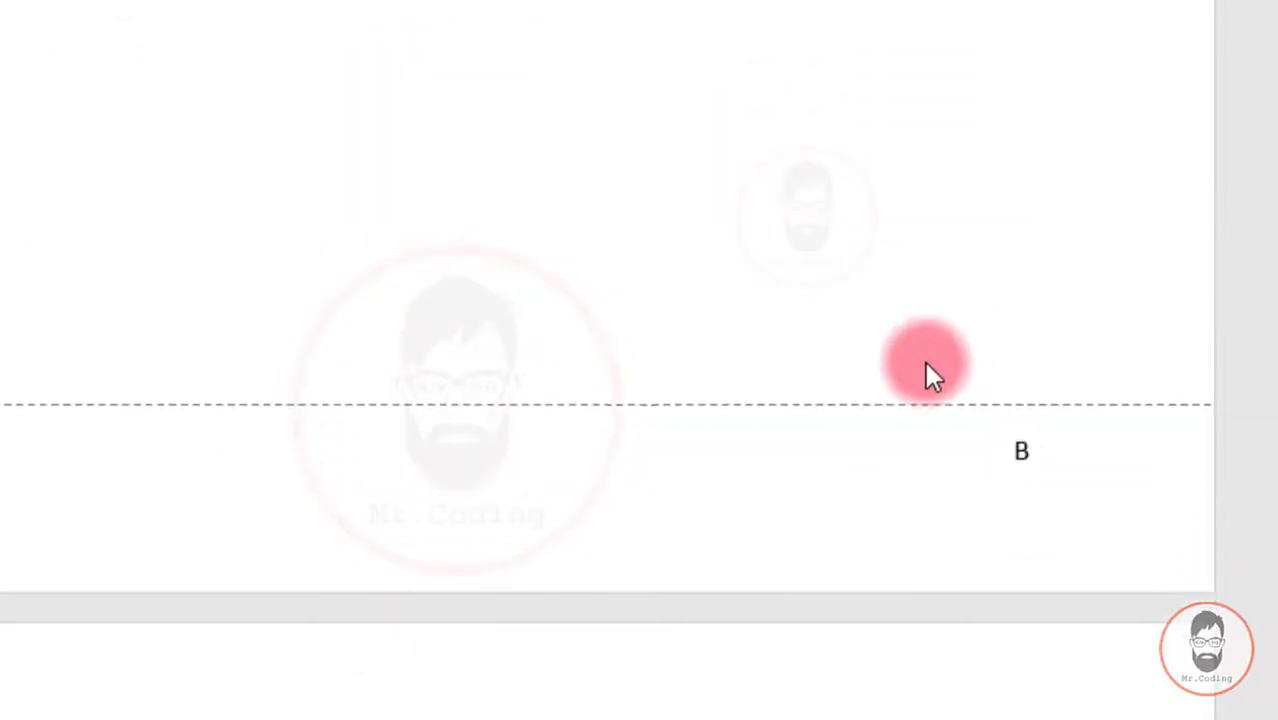
pyautogui.scroll(10, 925, 361)
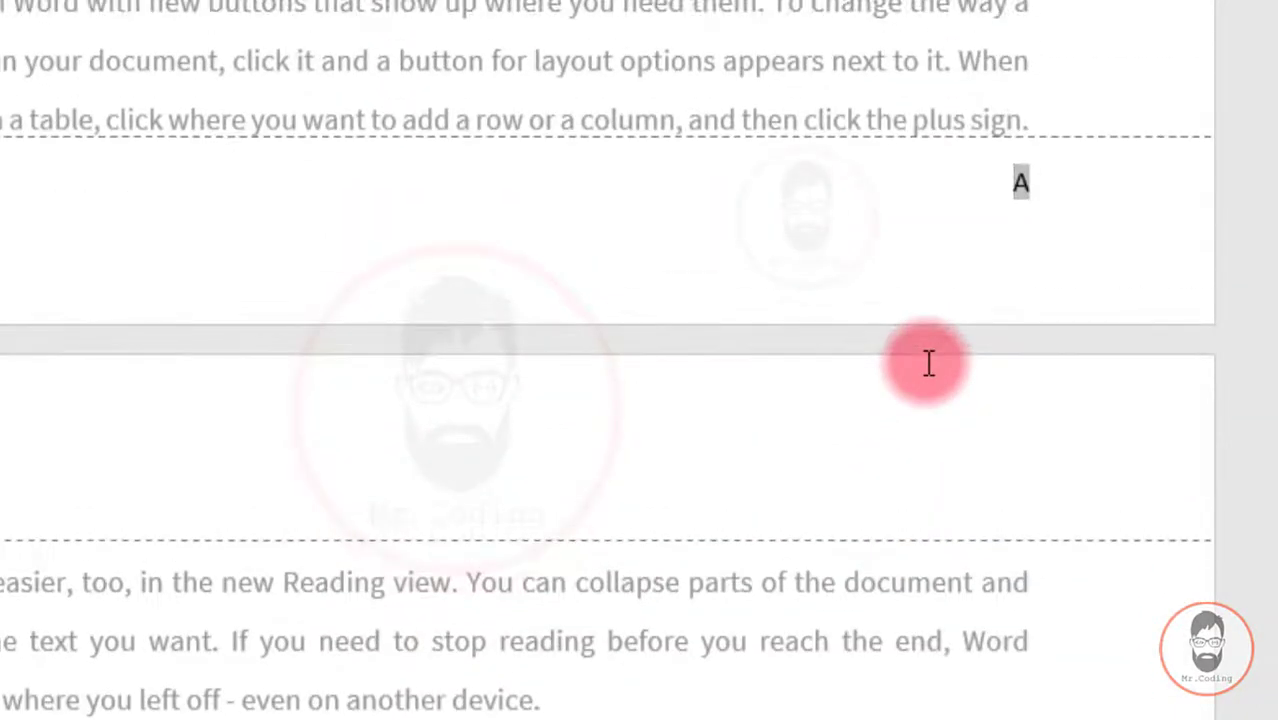
# Change the page number format to roman numerals 'i, ii, iii, ...'
pyautogui.click(207, 115)
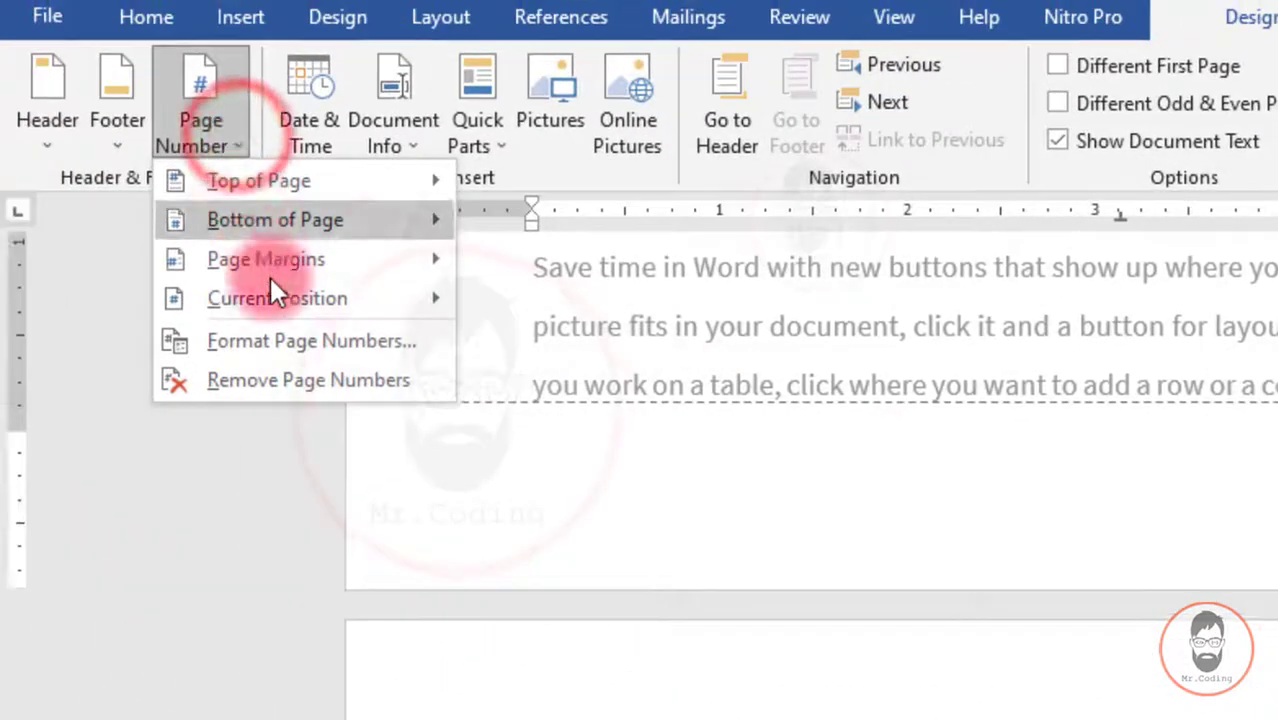
pyautogui.click(288, 340)
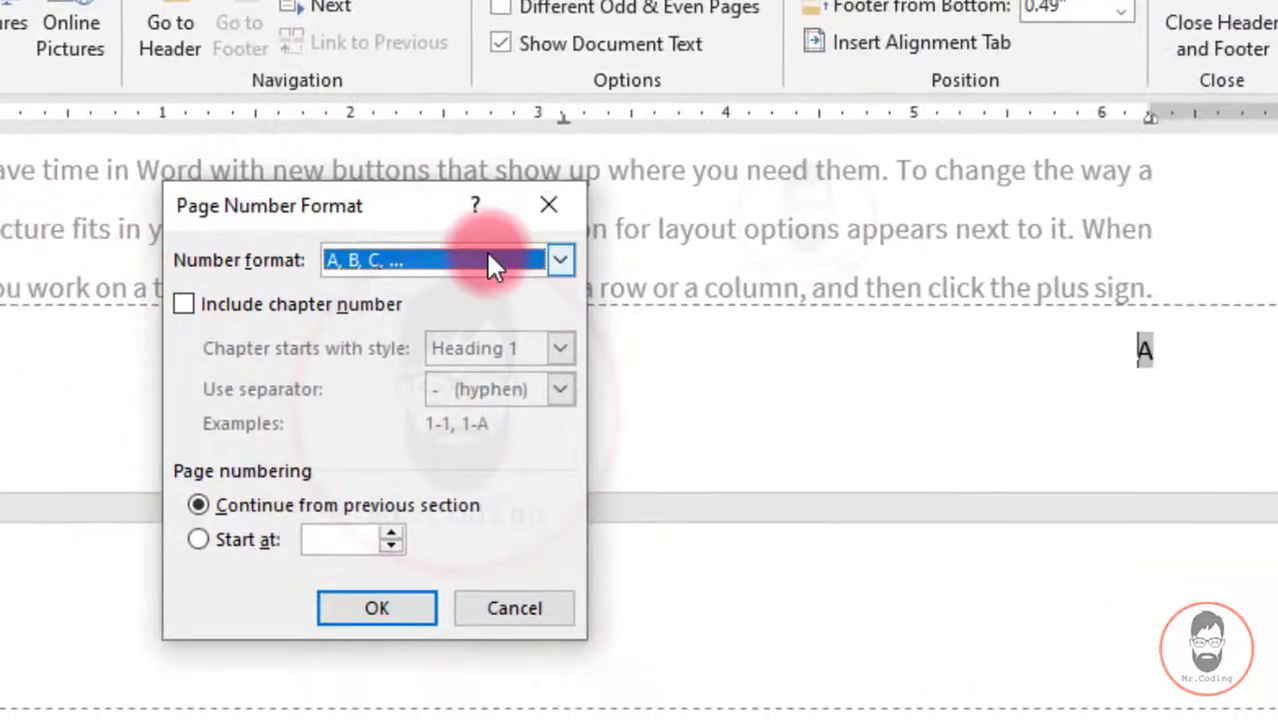
pyautogui.click(489, 258)
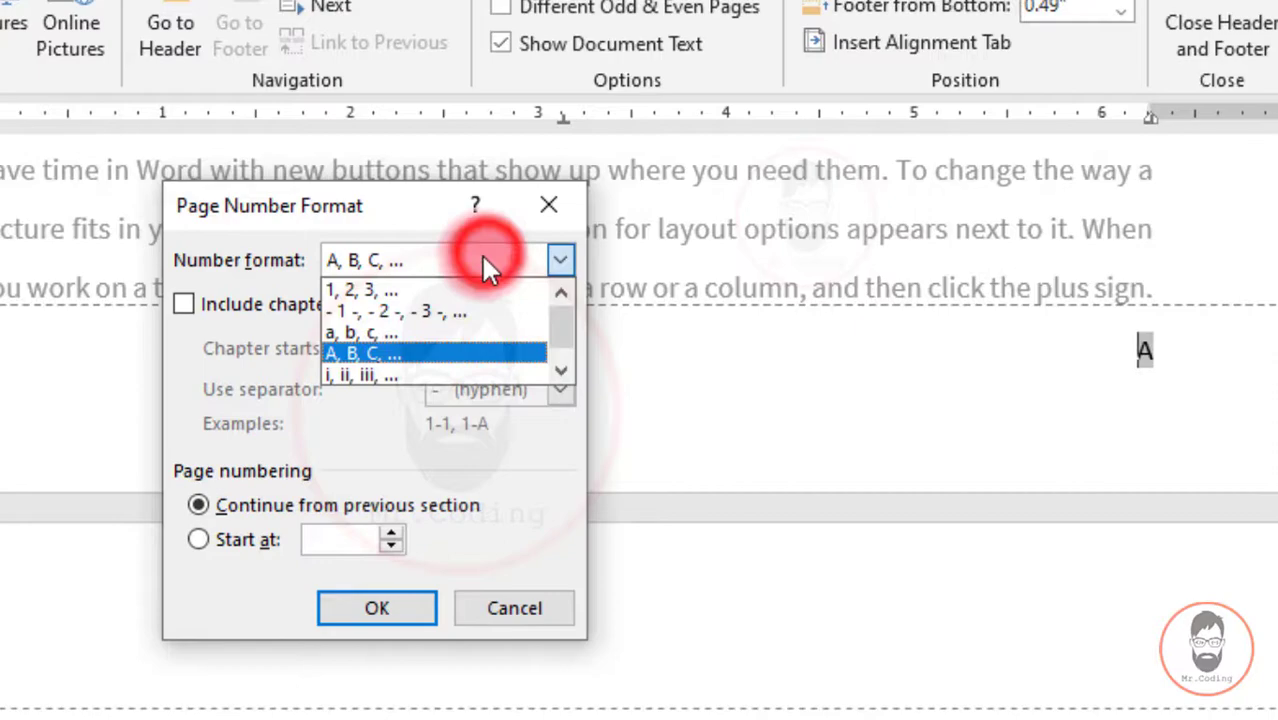
pyautogui.click(363, 374)
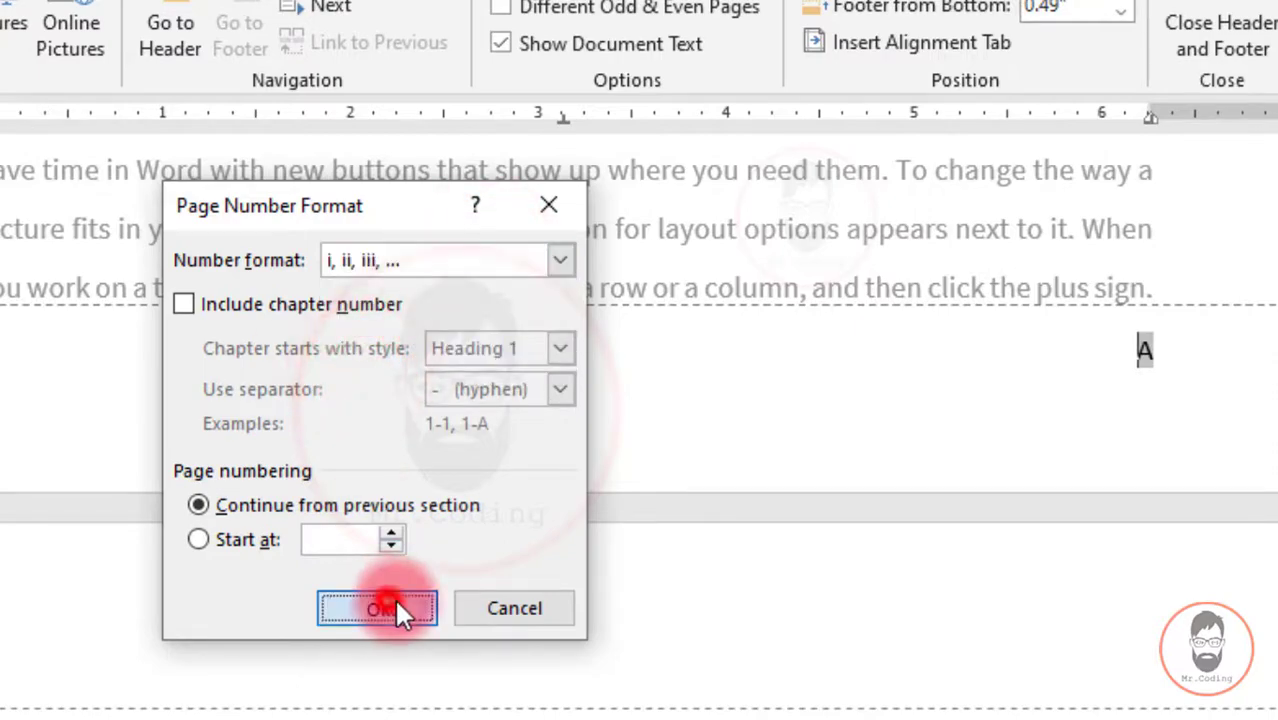
pyautogui.click(394, 600)
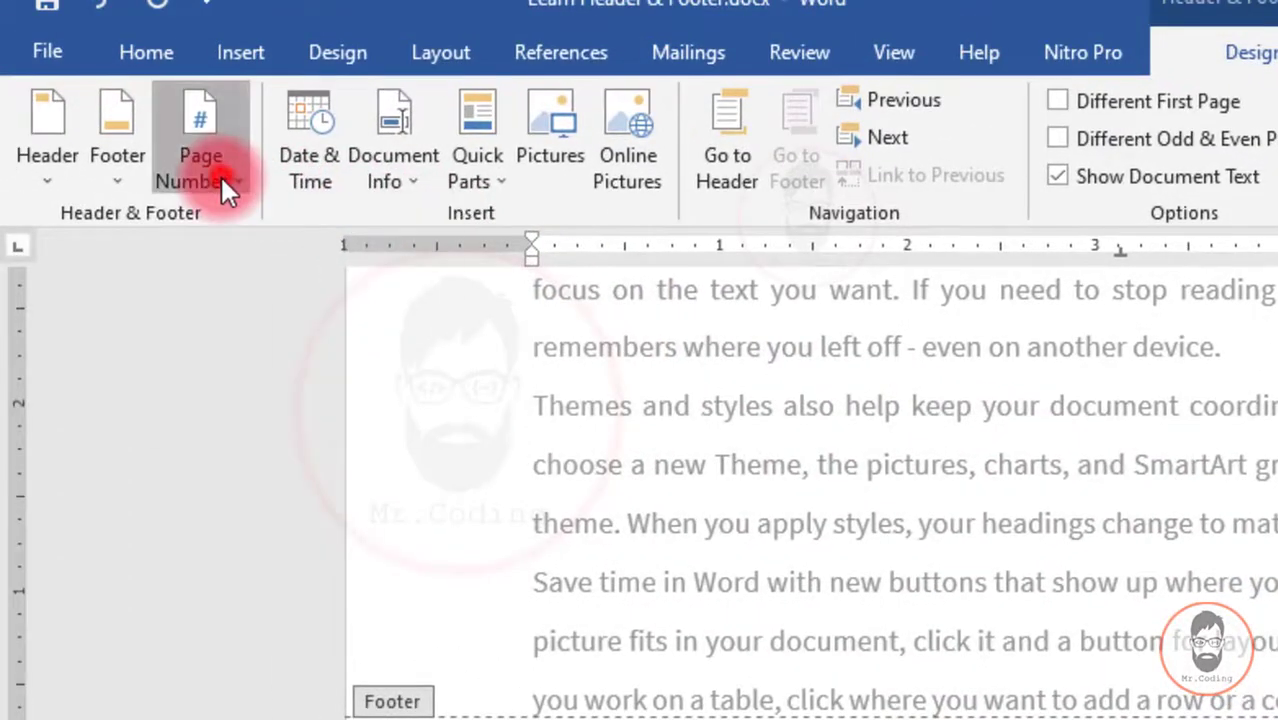
# Set the page number format back to '1, 2, 3, ...' digits
pyautogui.click(222, 178)
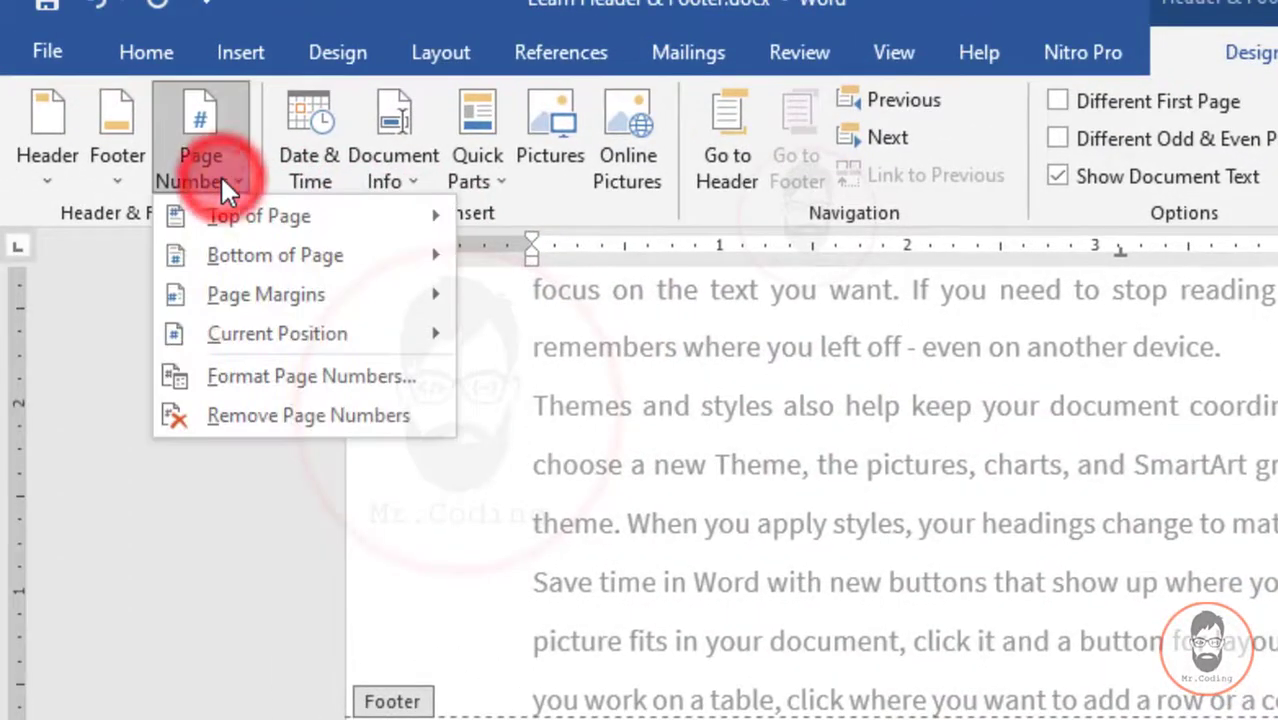
pyautogui.click(253, 374)
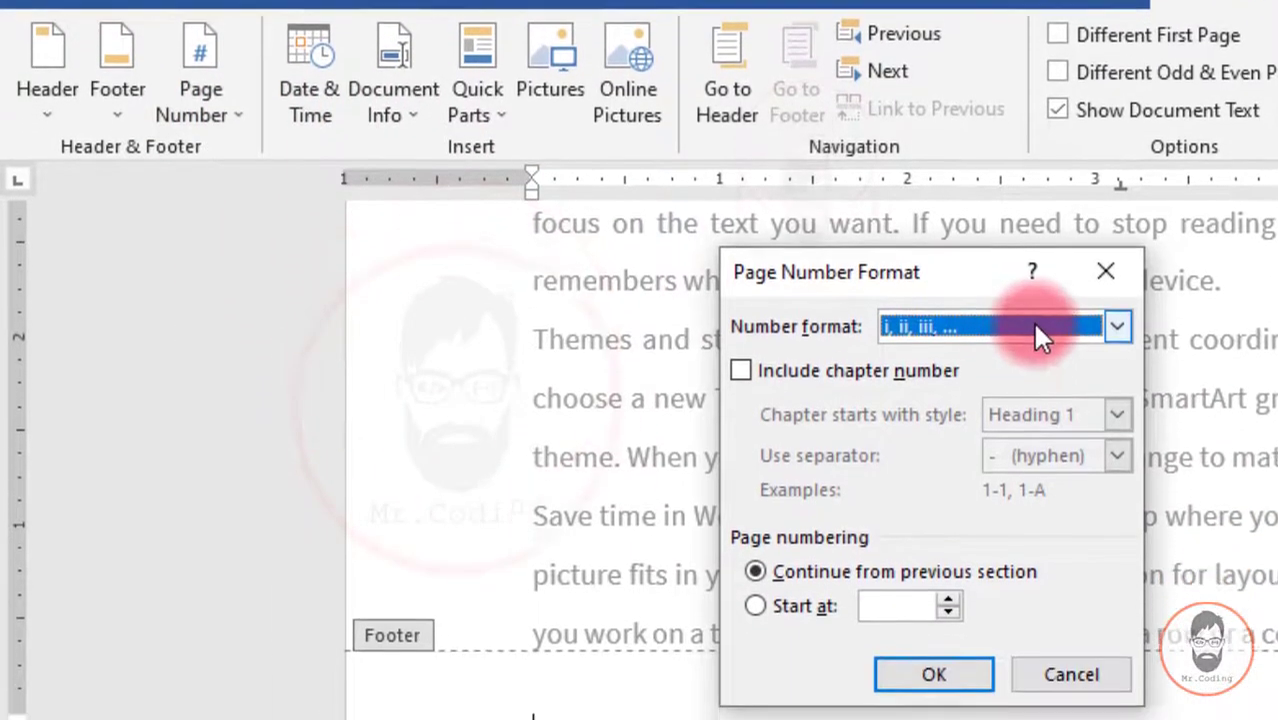
pyautogui.click(1030, 260)
pyautogui.click(920, 290)
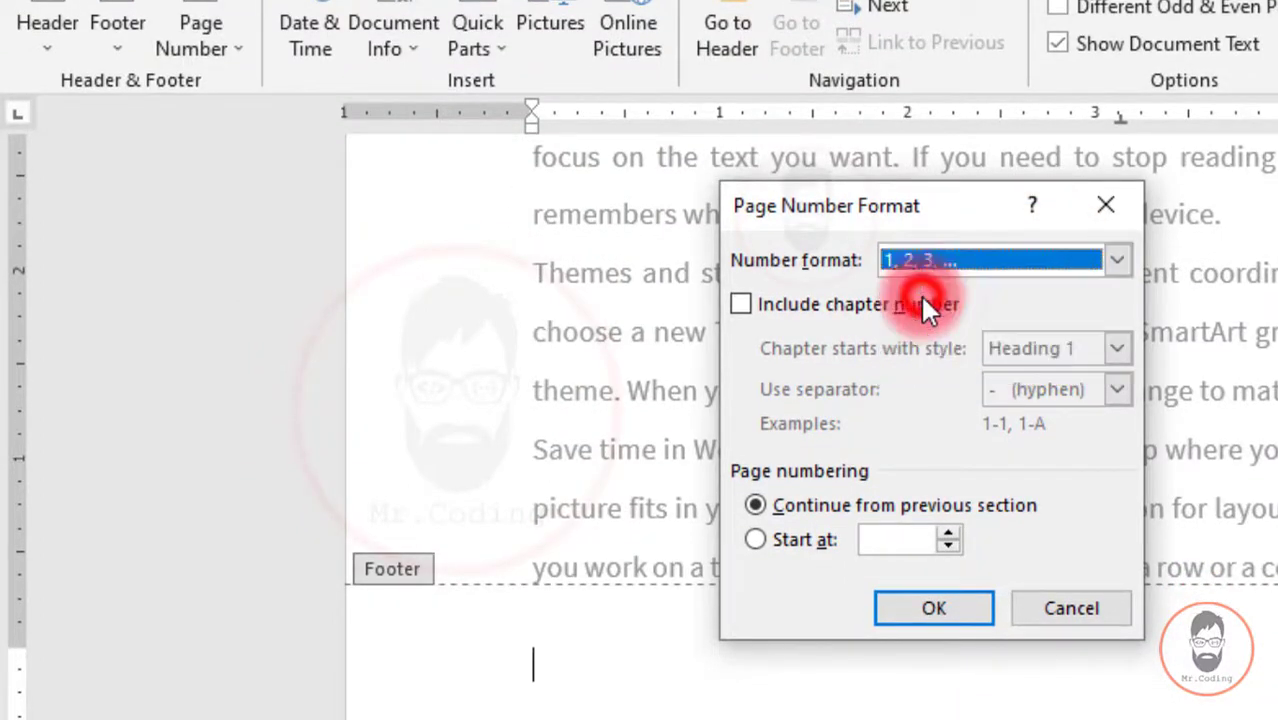
pyautogui.click(945, 603)
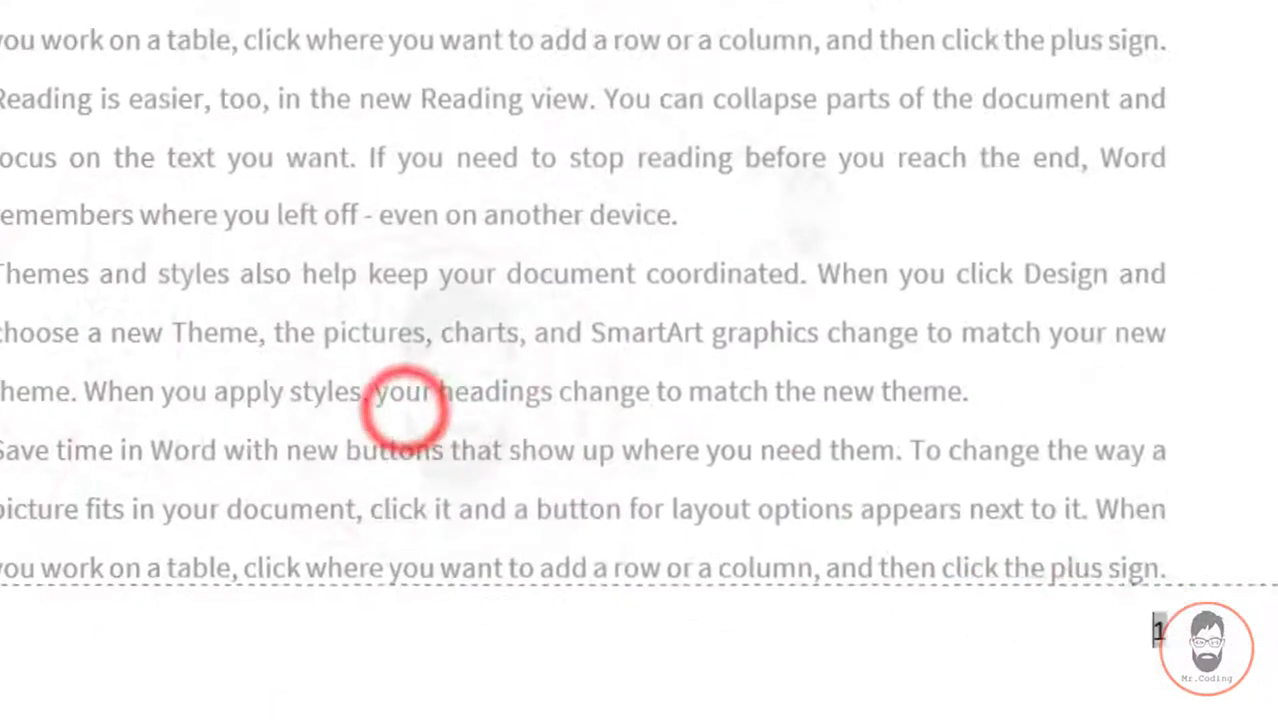
pyautogui.click(940, 587)
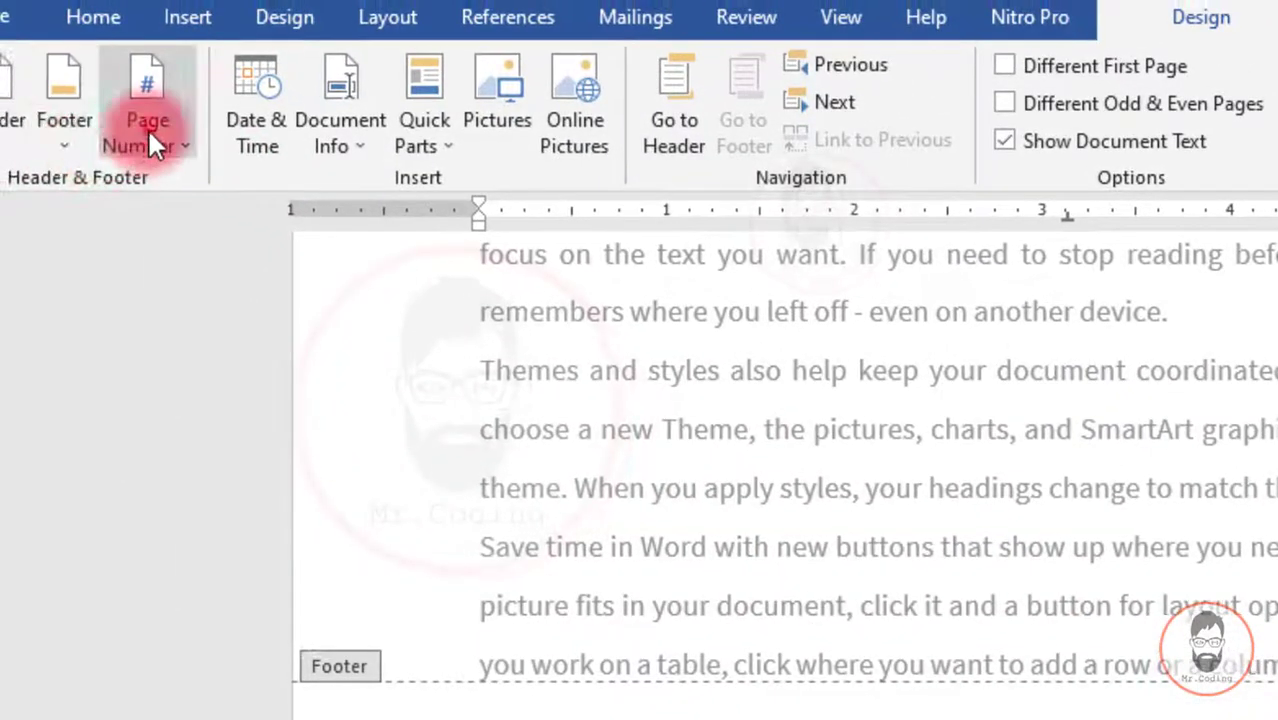
# In Format Page Numbers, start numbering at 11 so the first footer reads 11
pyautogui.click(148, 128)
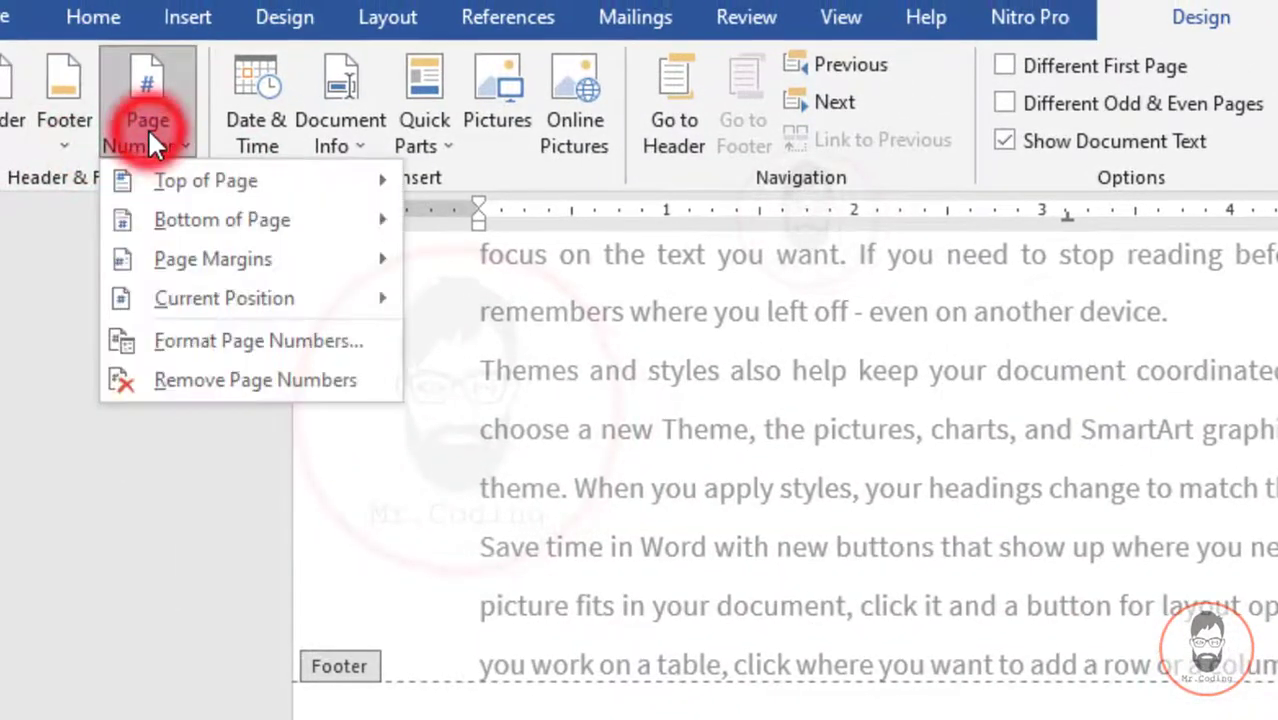
pyautogui.click(220, 340)
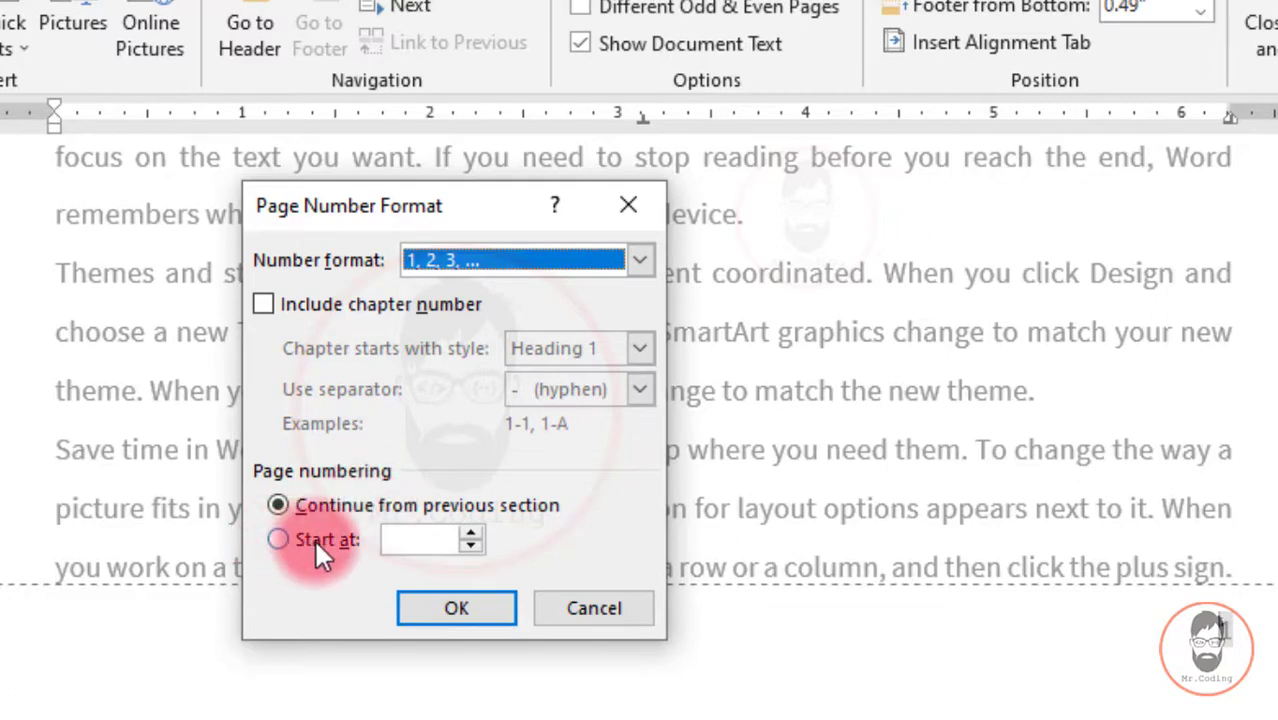
pyautogui.click(280, 539)
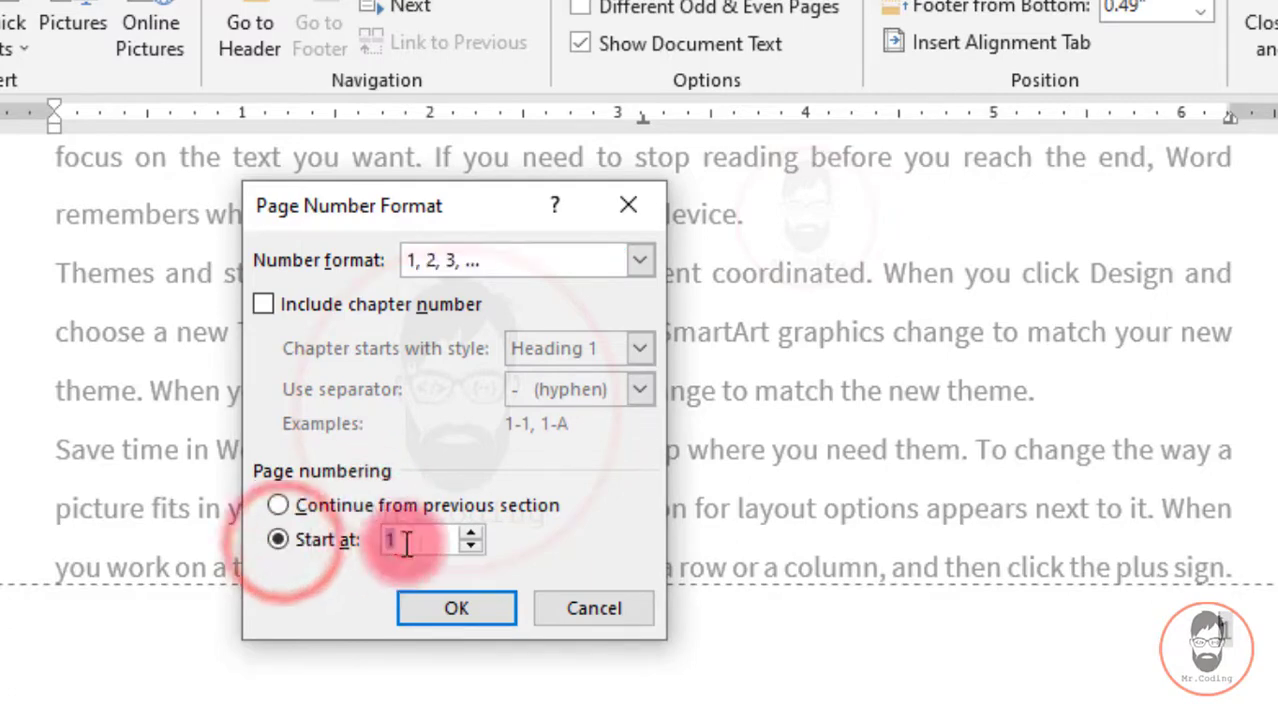
pyautogui.write('1')
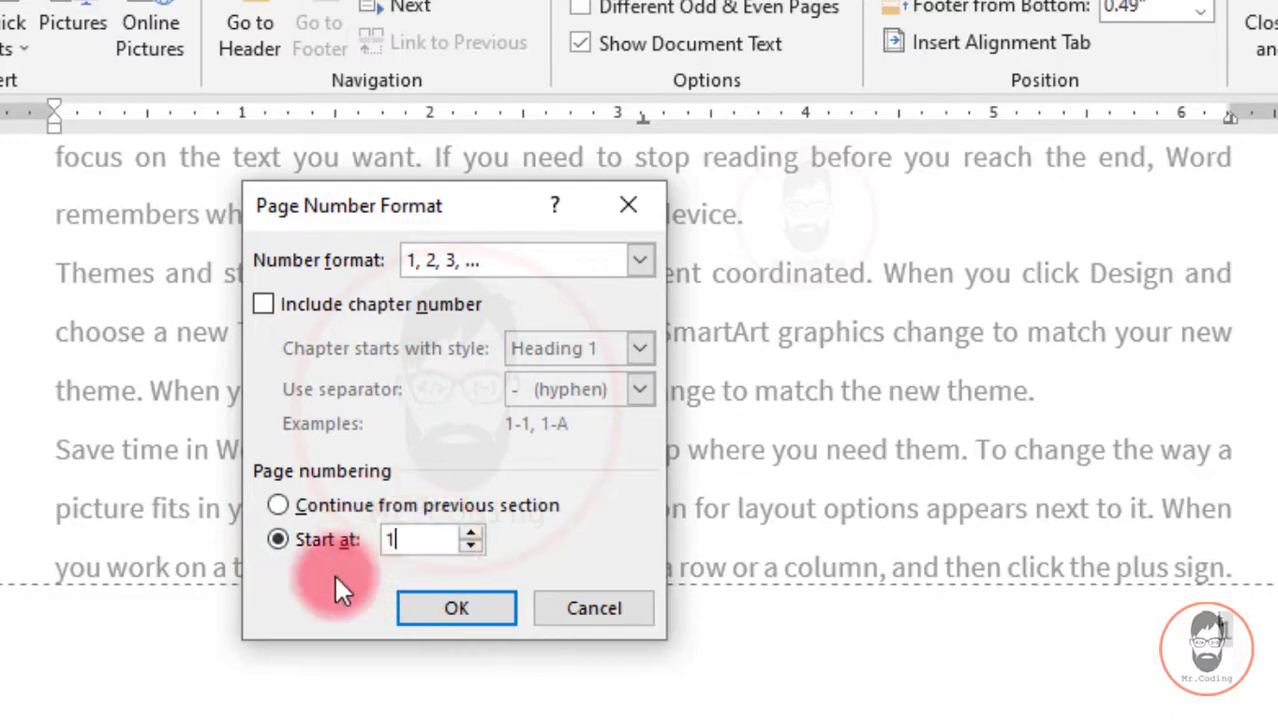
pyautogui.write('1')
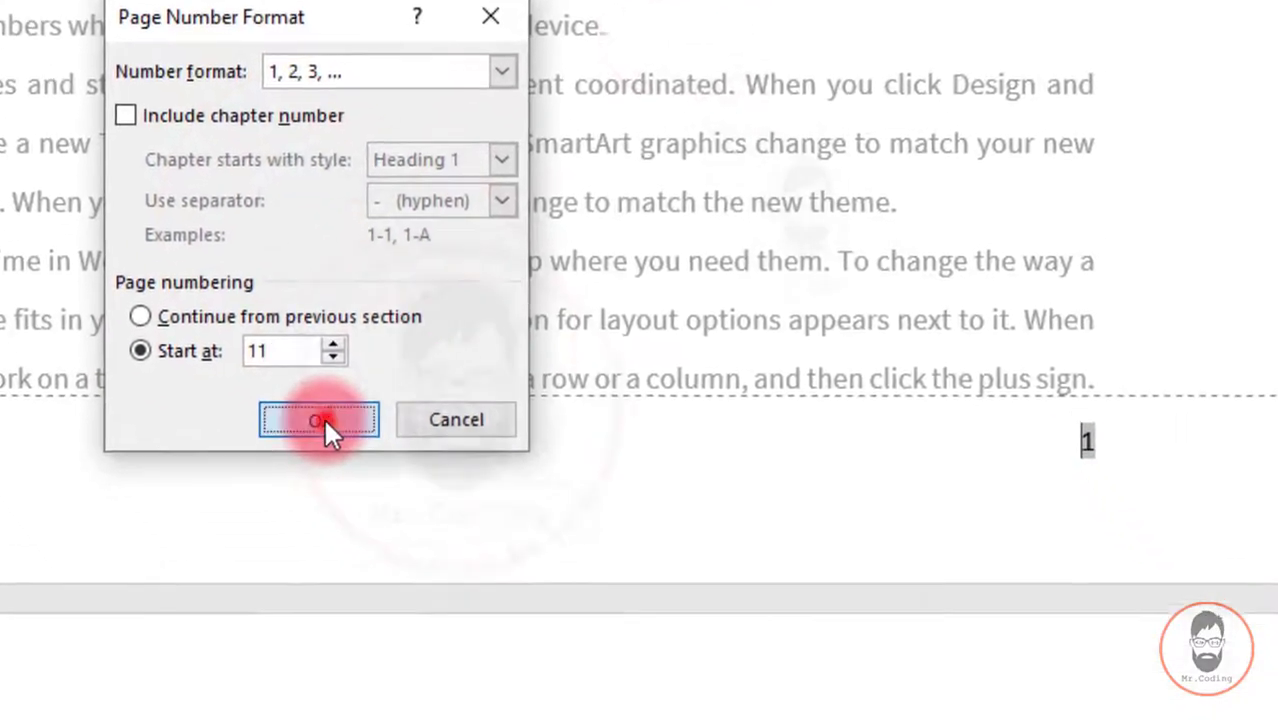
pyautogui.click(456, 608)
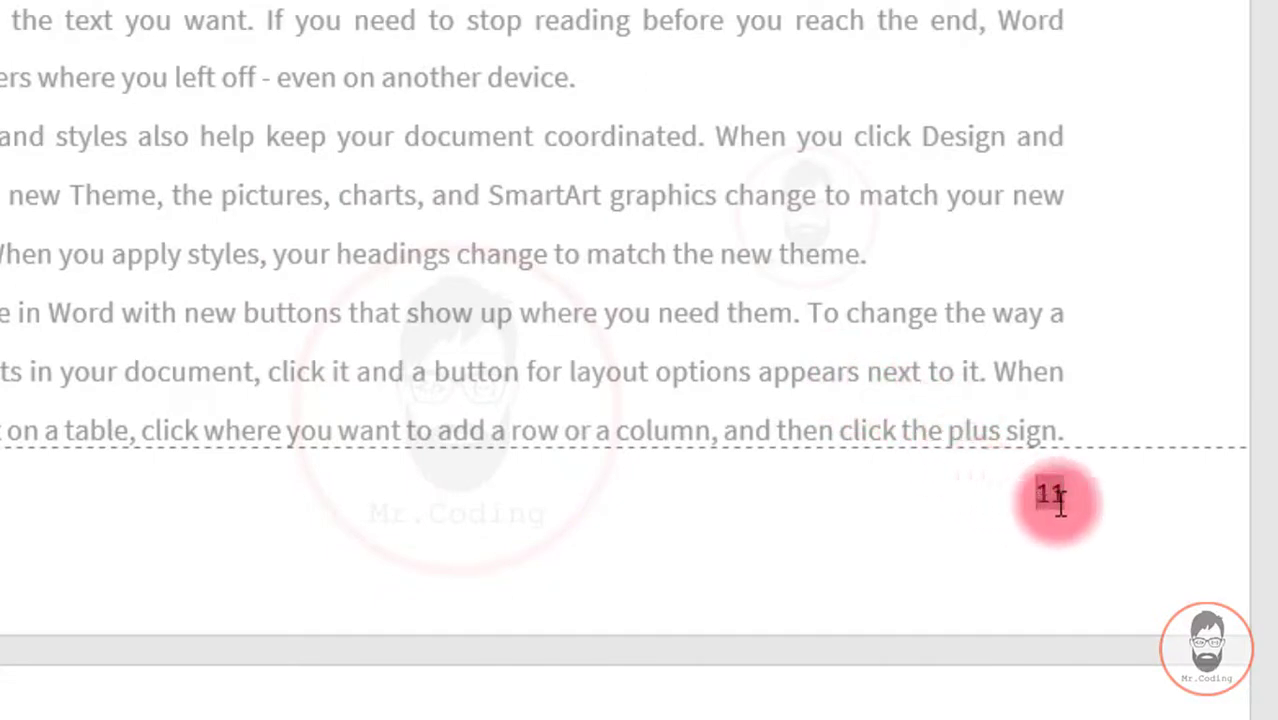
# Check that the footer numbers run from 11 to 12 across pages, then reopen Page Number options
pyautogui.scroll(-2, 1058, 490)
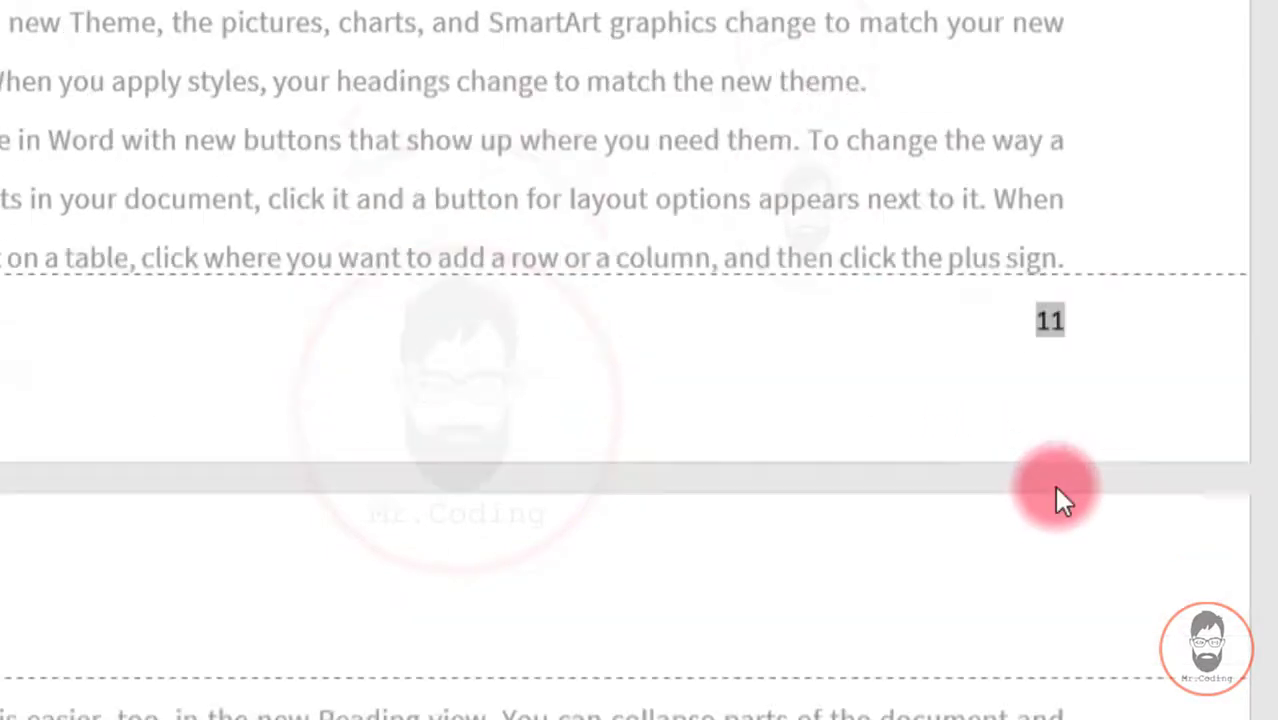
pyautogui.scroll(-5, 1061, 494)
pyautogui.scroll(-5, 1061, 492)
pyautogui.scroll(-5, 1062, 492)
pyautogui.scroll(-5, 1059, 482)
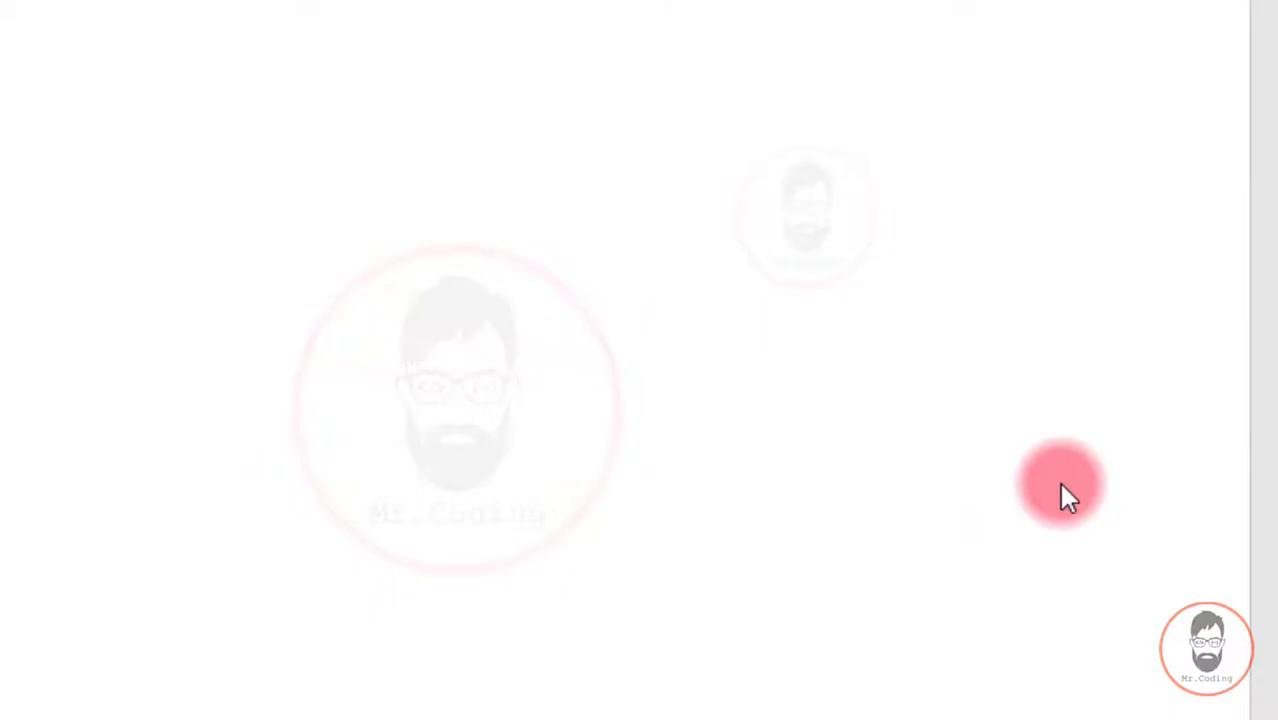
pyautogui.scroll(-3, 1059, 482)
pyautogui.scroll(-1, 1059, 482)
pyautogui.scroll(10, 1059, 482)
pyautogui.scroll(3, 1059, 482)
pyautogui.scroll(3, 1059, 482)
pyautogui.scroll(4, 1060, 483)
pyautogui.scroll(2, 1064, 484)
pyautogui.scroll(1, 1063, 484)
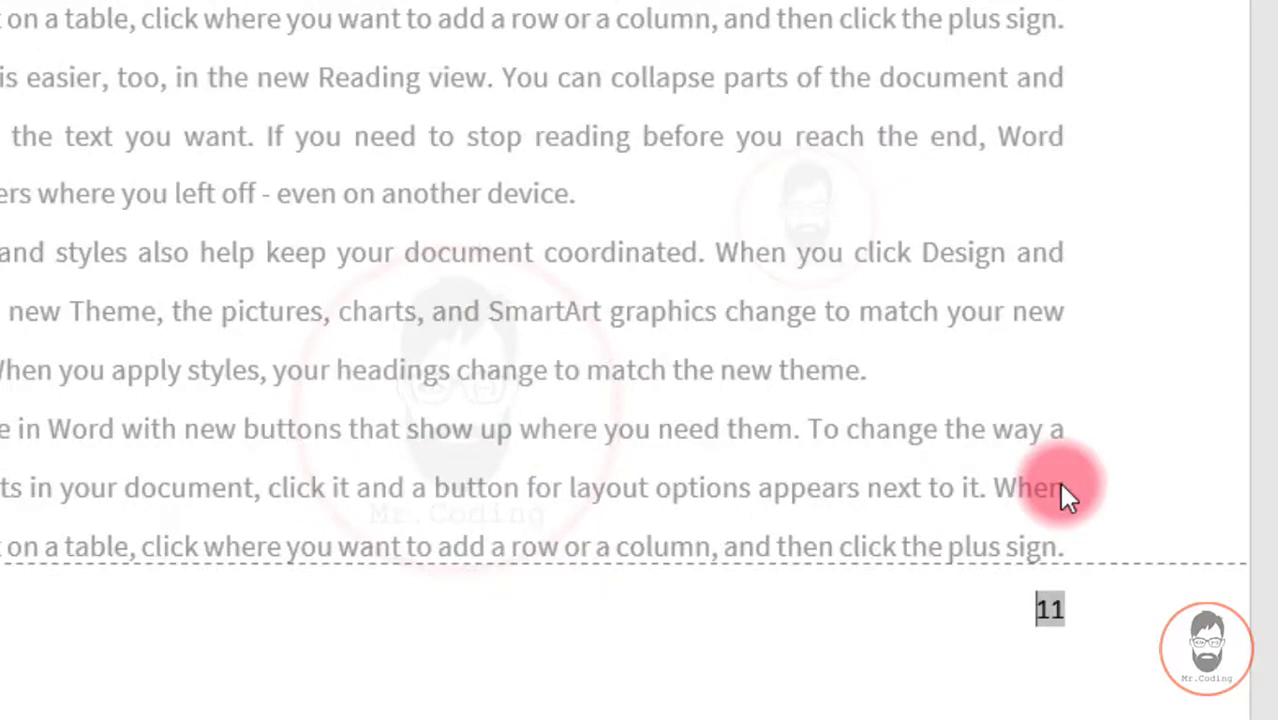
pyautogui.scroll(1, 1062, 487)
pyautogui.scroll(-1, 1062, 487)
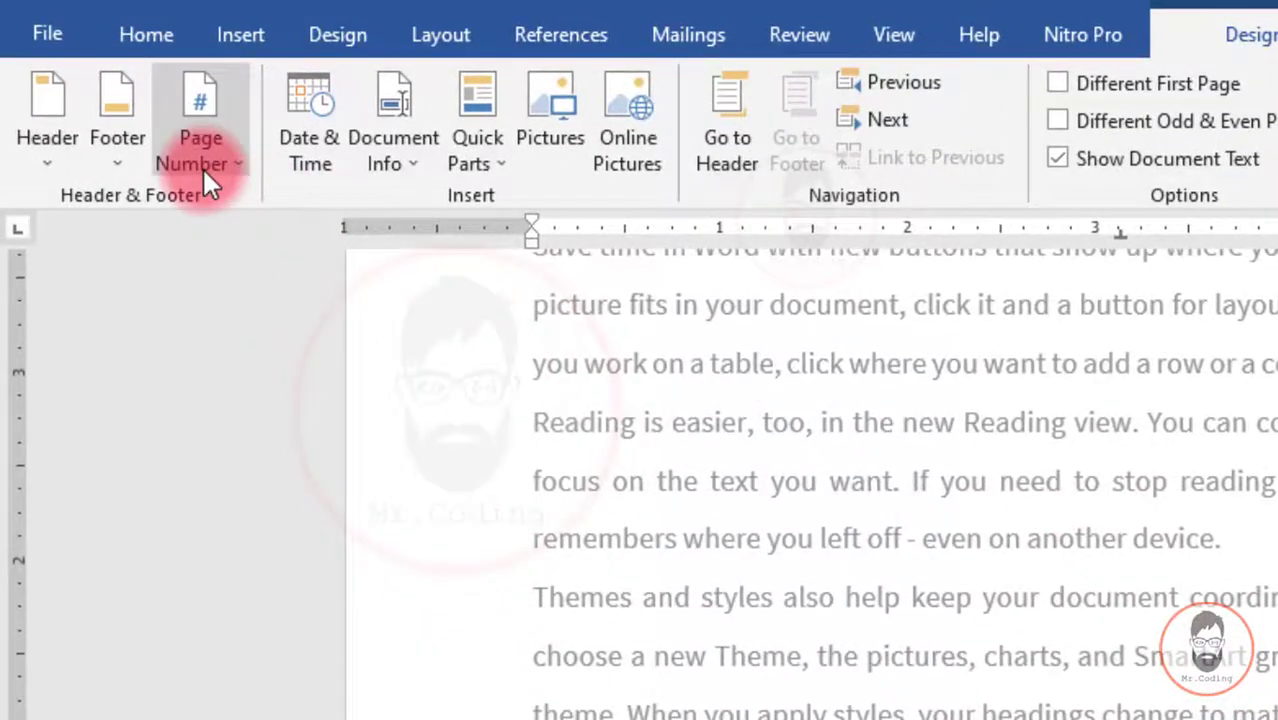
pyautogui.click(202, 166)
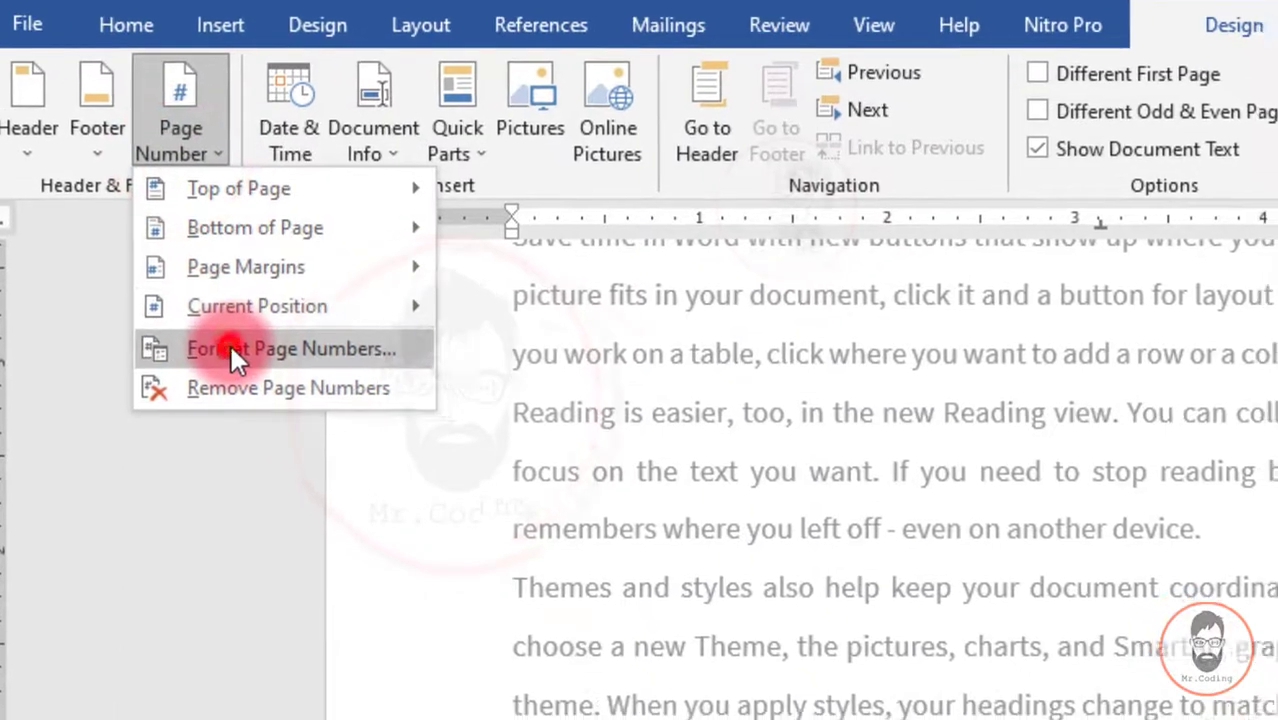
pyautogui.click(246, 358)
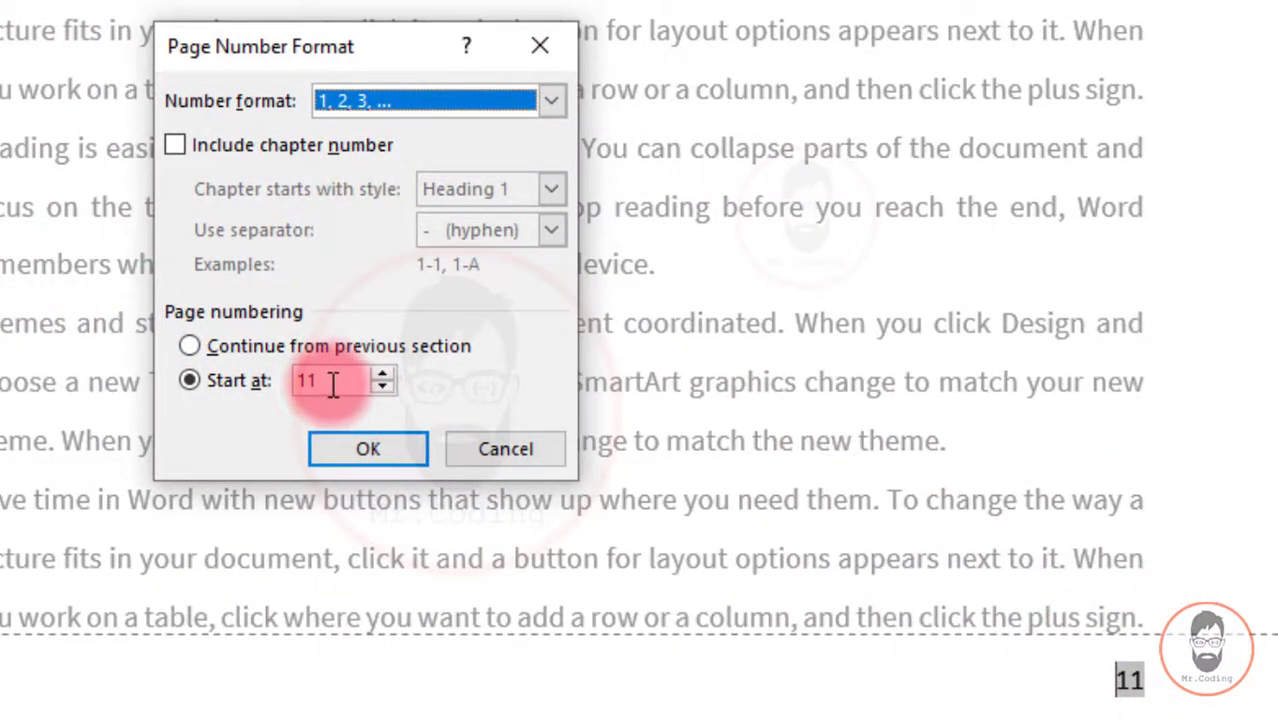
pyautogui.moveTo(333, 384); pyautogui.dragTo(285, 392)
pyautogui.write('101')
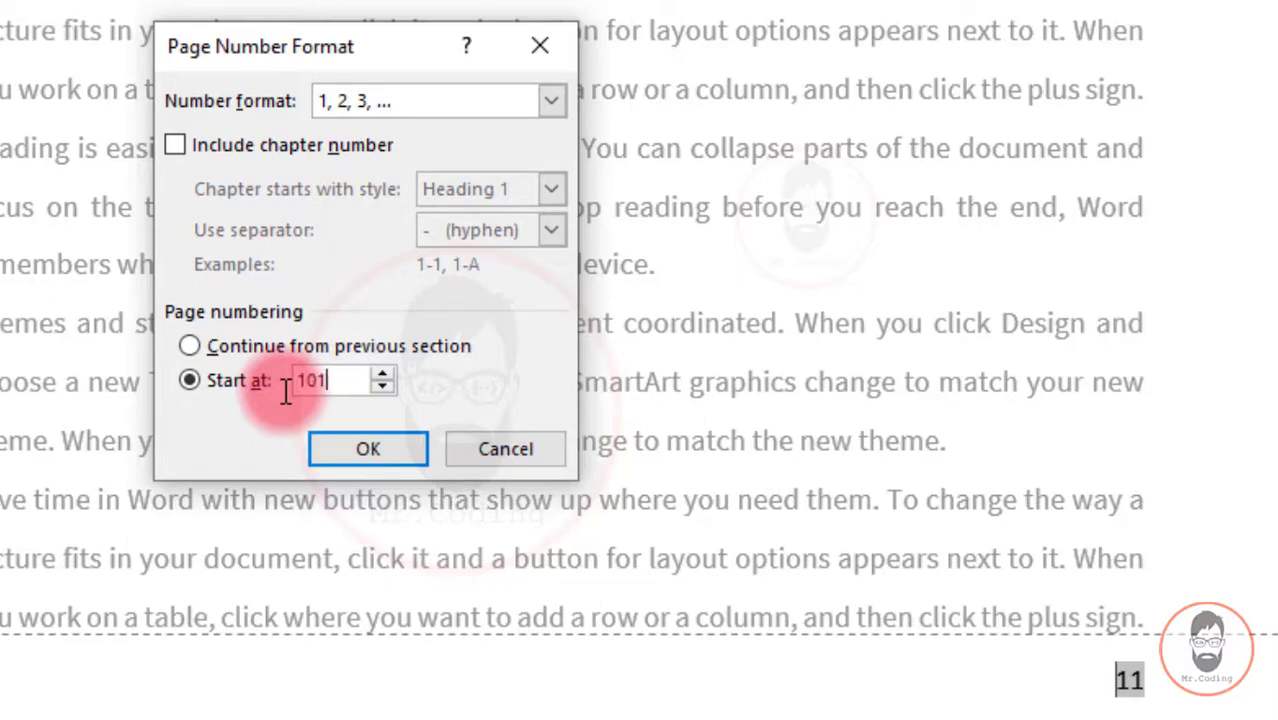
pyautogui.click(379, 441)
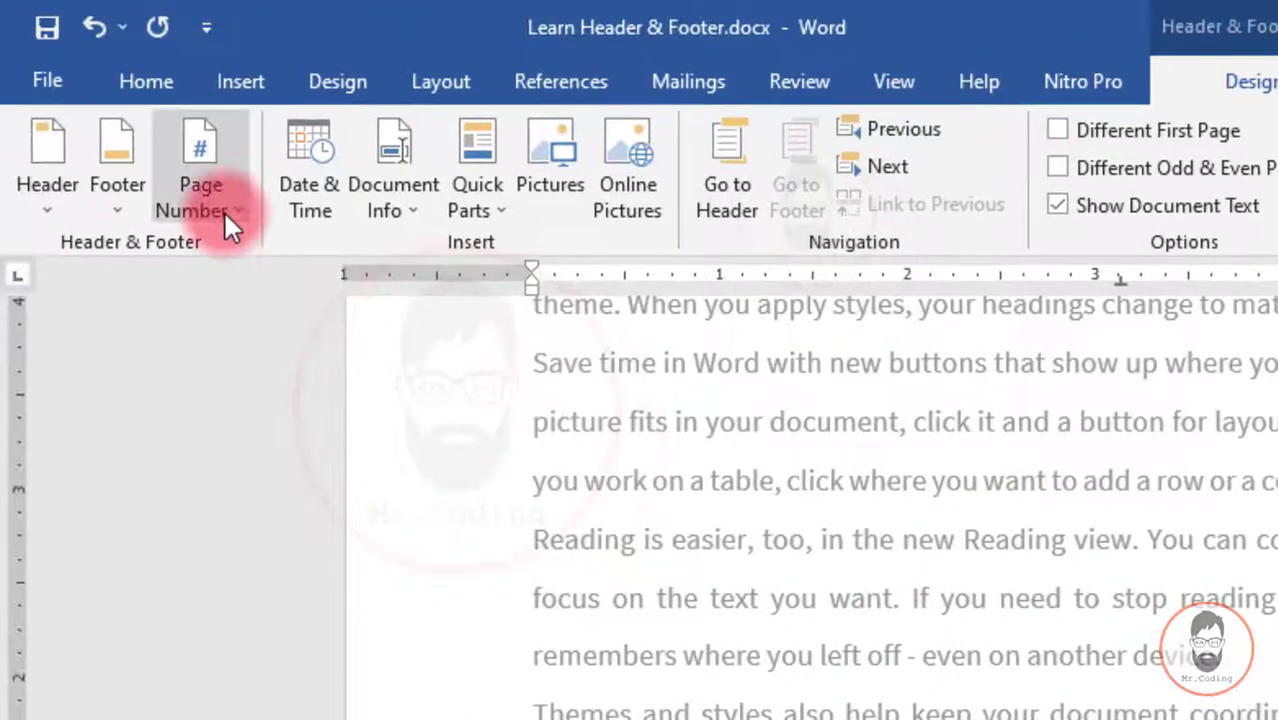
# Open and close the page numbering options, then return to the top of the document
pyautogui.click(221, 208)
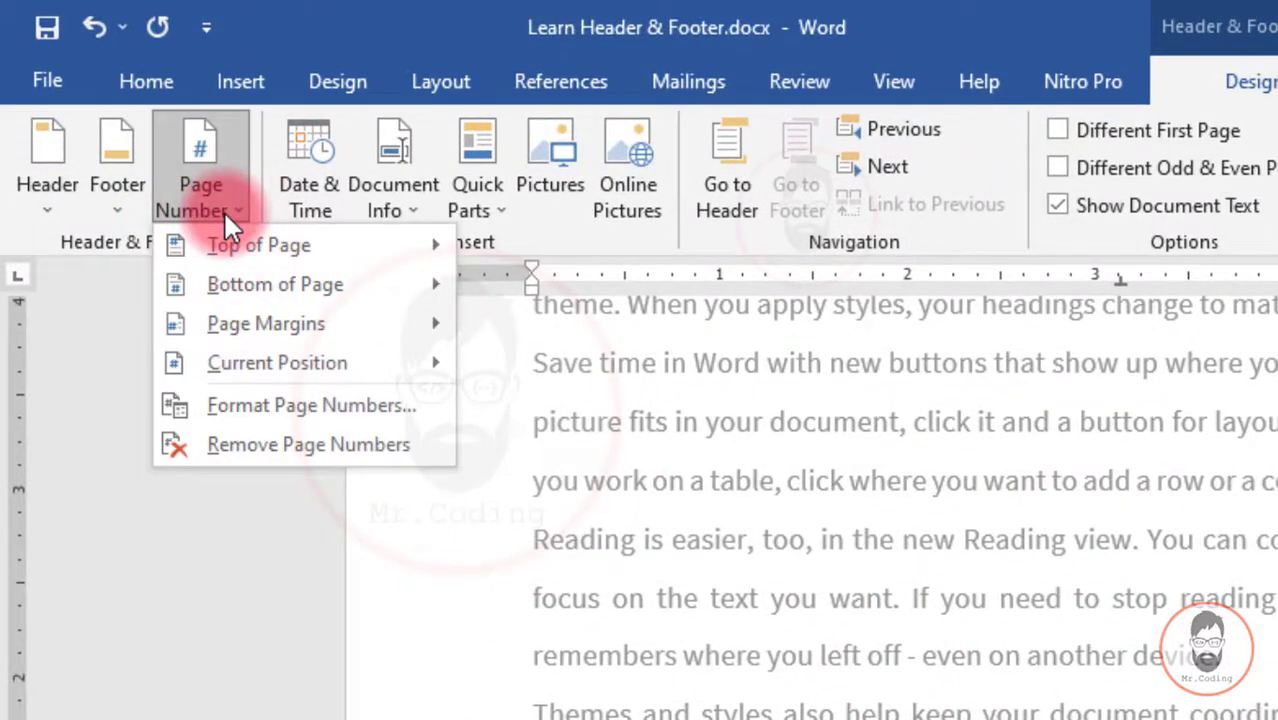
pyautogui.click(223, 210)
pyautogui.scroll(1, 859, 537)
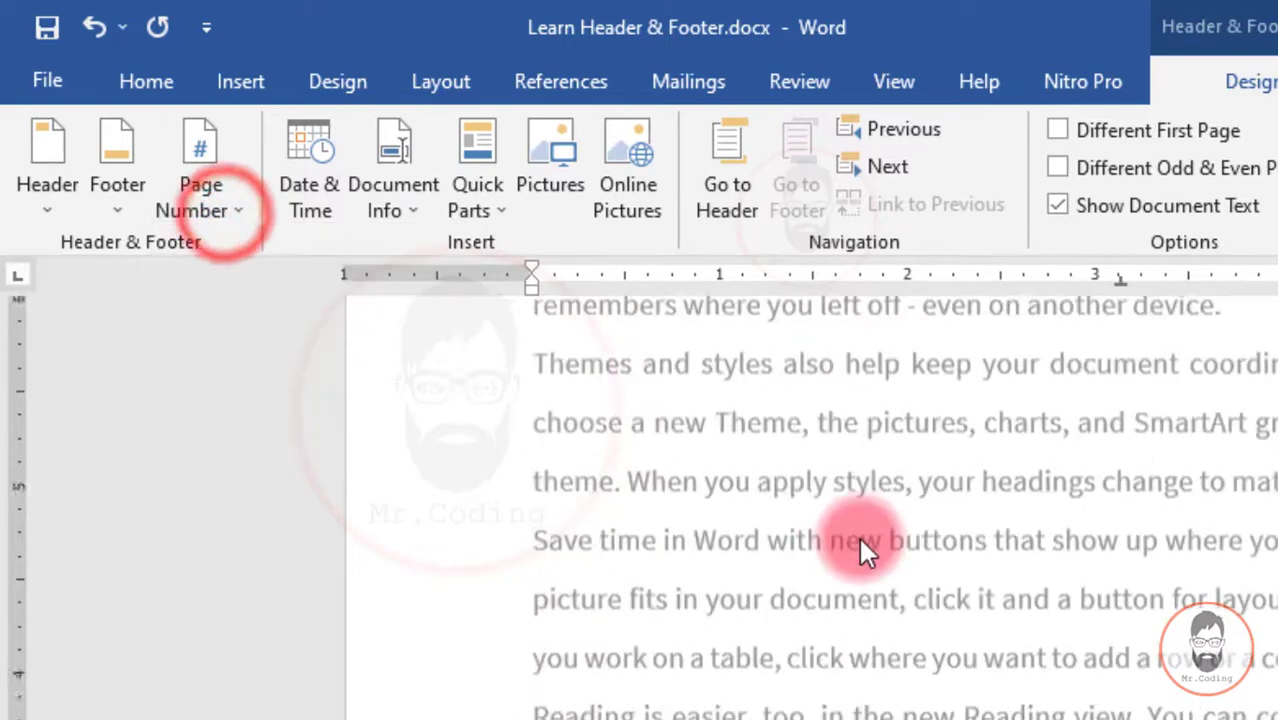
pyautogui.scroll(2, 859, 537)
pyautogui.scroll(2, 859, 537)
# Insert today's date into the header in the '21 June 2021' format
pyautogui.click(736, 466)
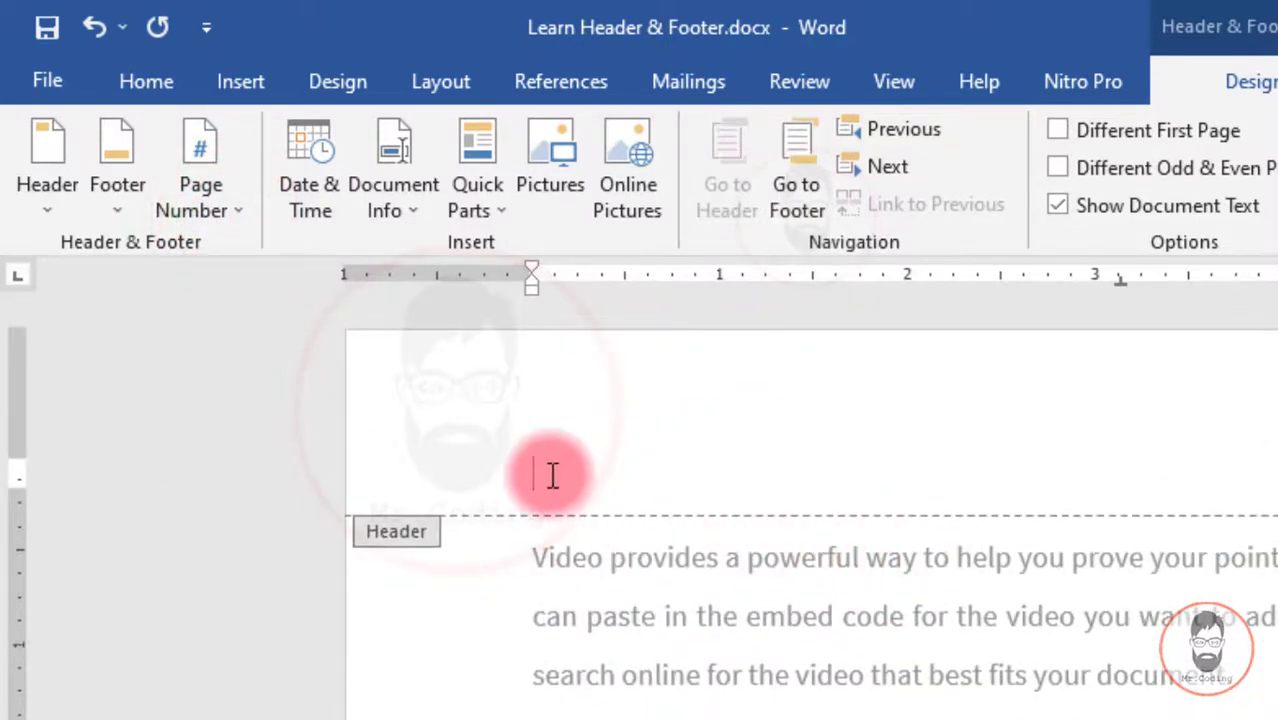
pyautogui.click(300, 160)
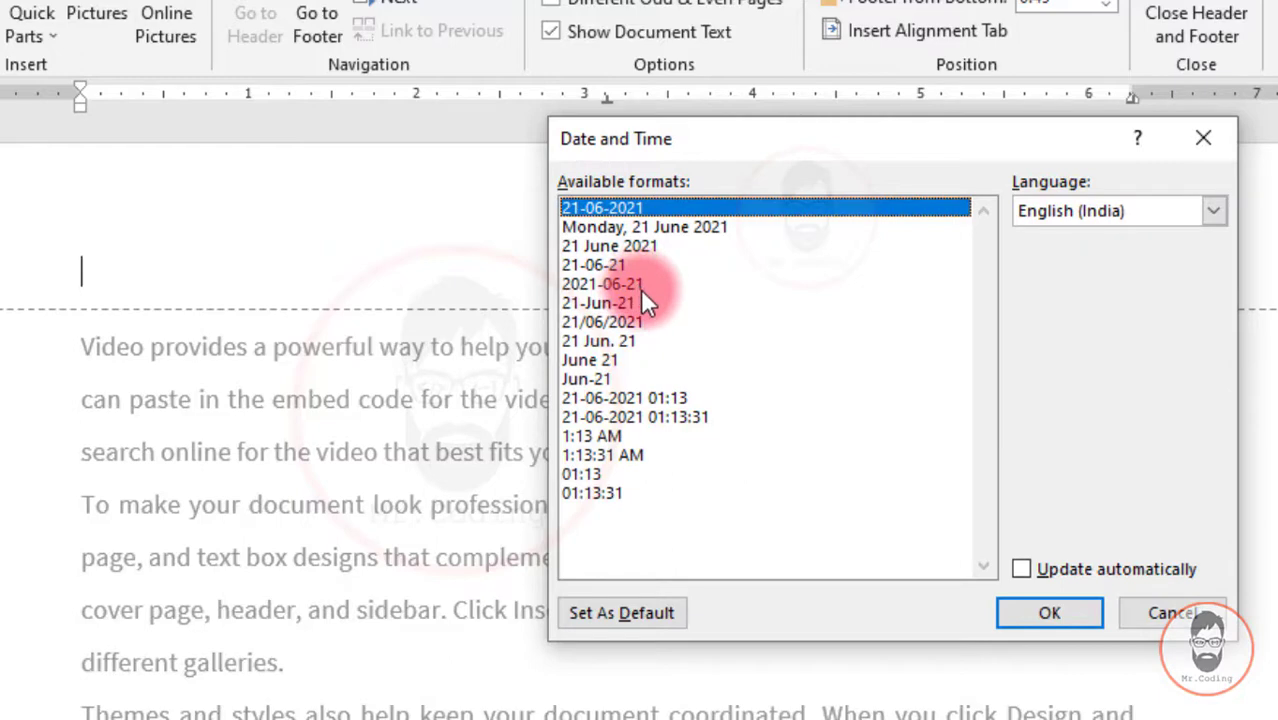
pyautogui.click(620, 244)
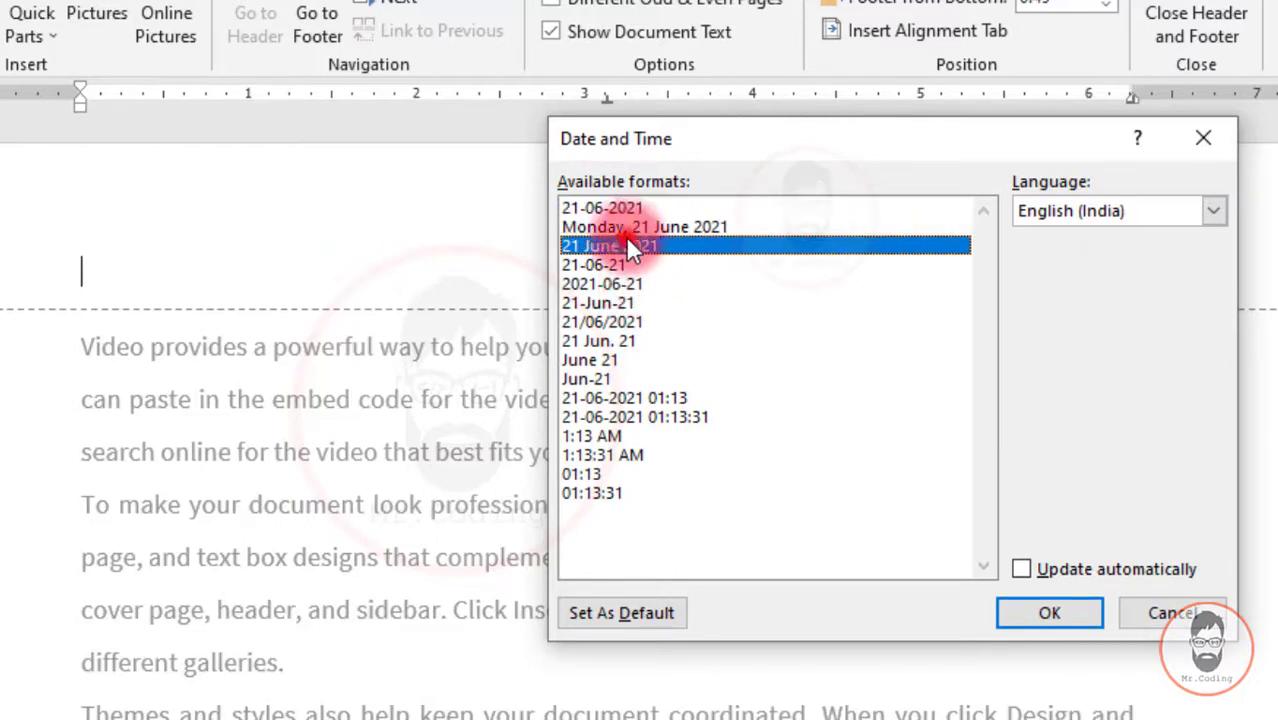
pyautogui.click(1047, 613)
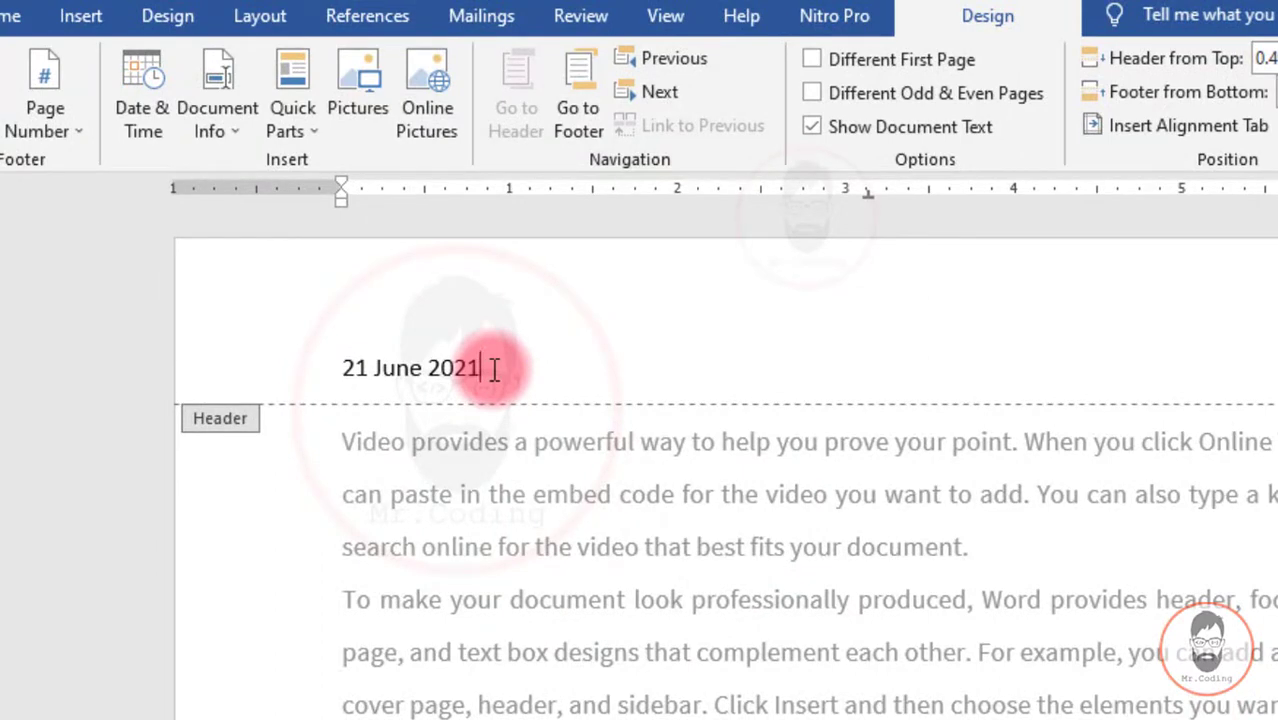
# Swap the header date for a '21-Jun-21 1:14:02 AM' stamp, then delete that stamp too
pyautogui.moveTo(494, 370); pyautogui.dragTo(345, 368)
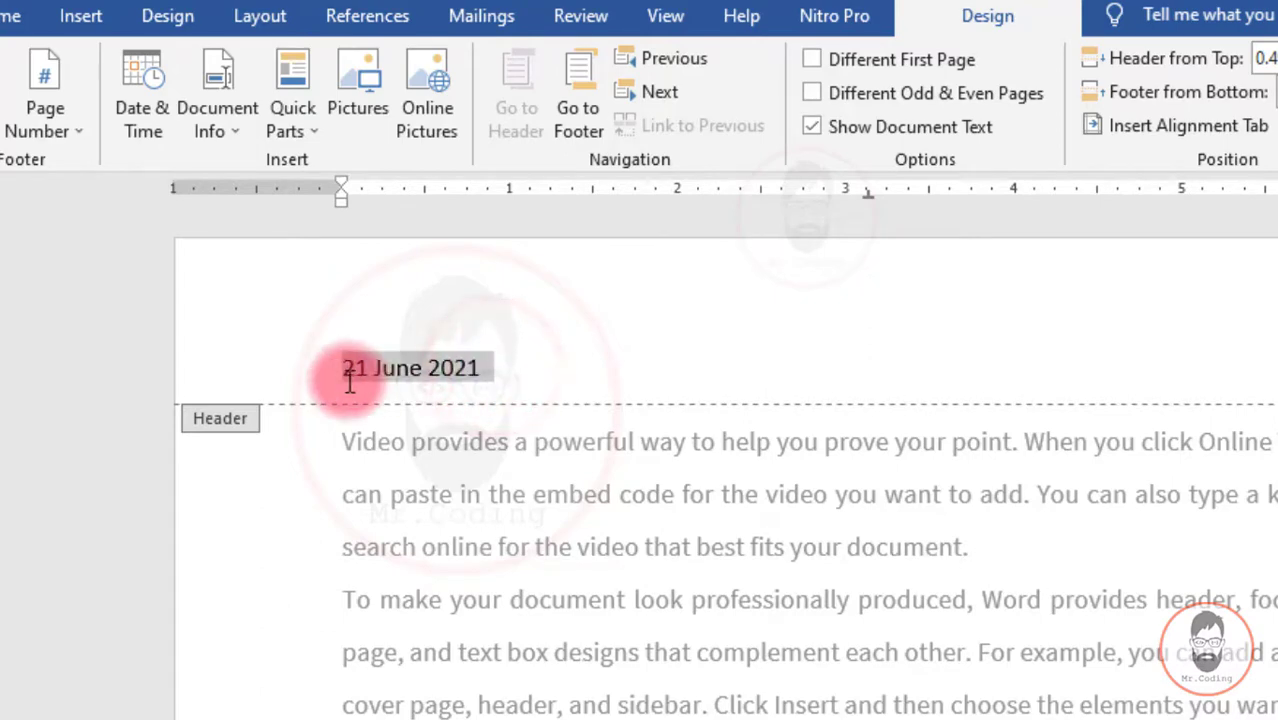
pyautogui.press('Delete')
pyautogui.click(146, 90)
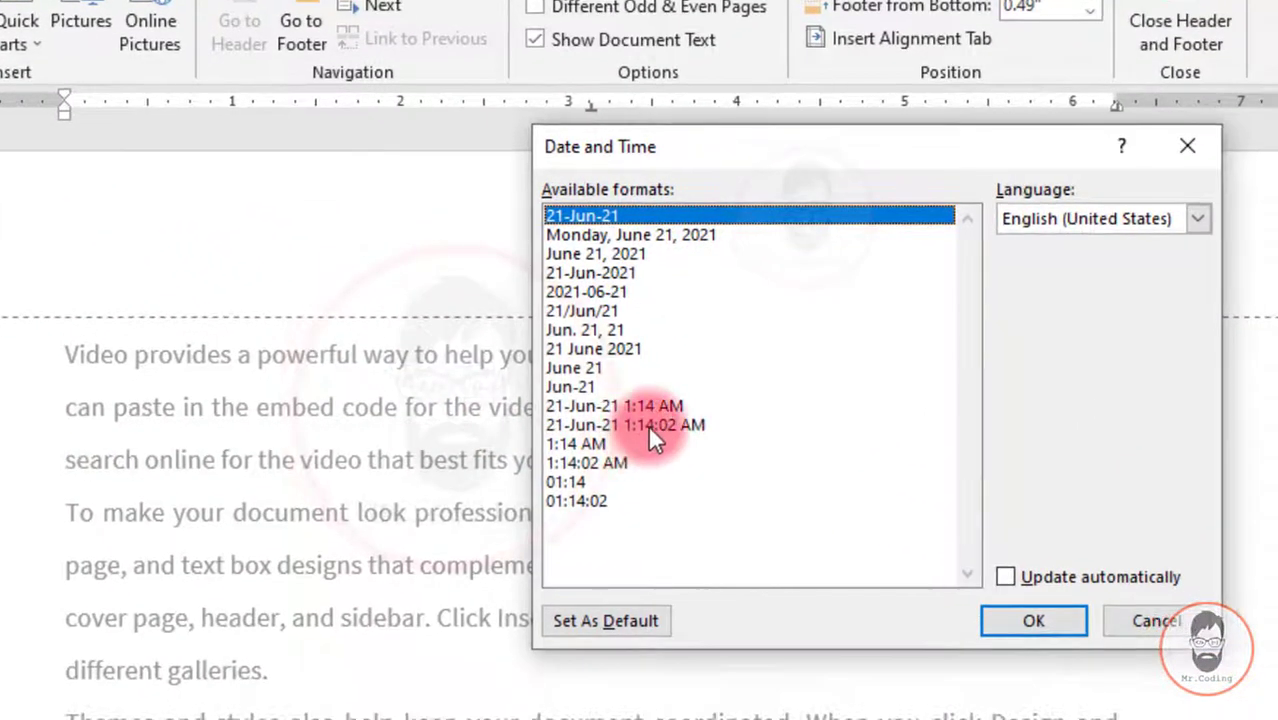
pyautogui.click(649, 424)
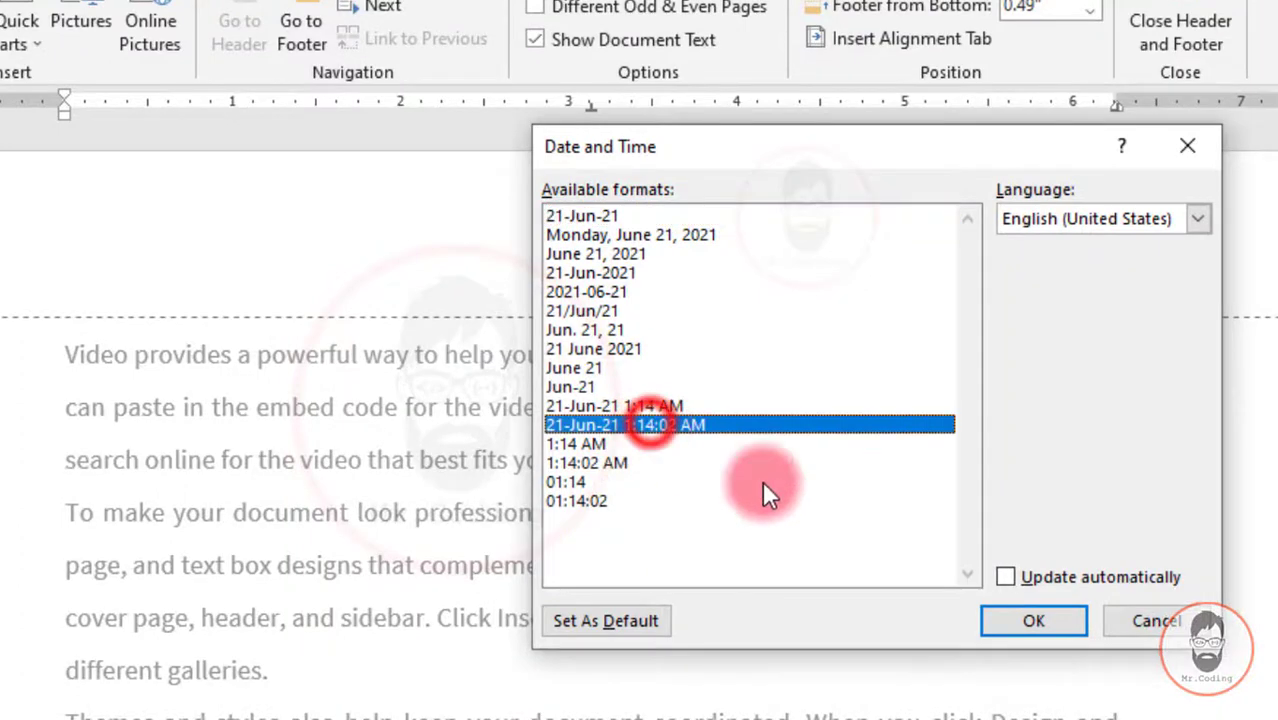
pyautogui.click(1035, 621)
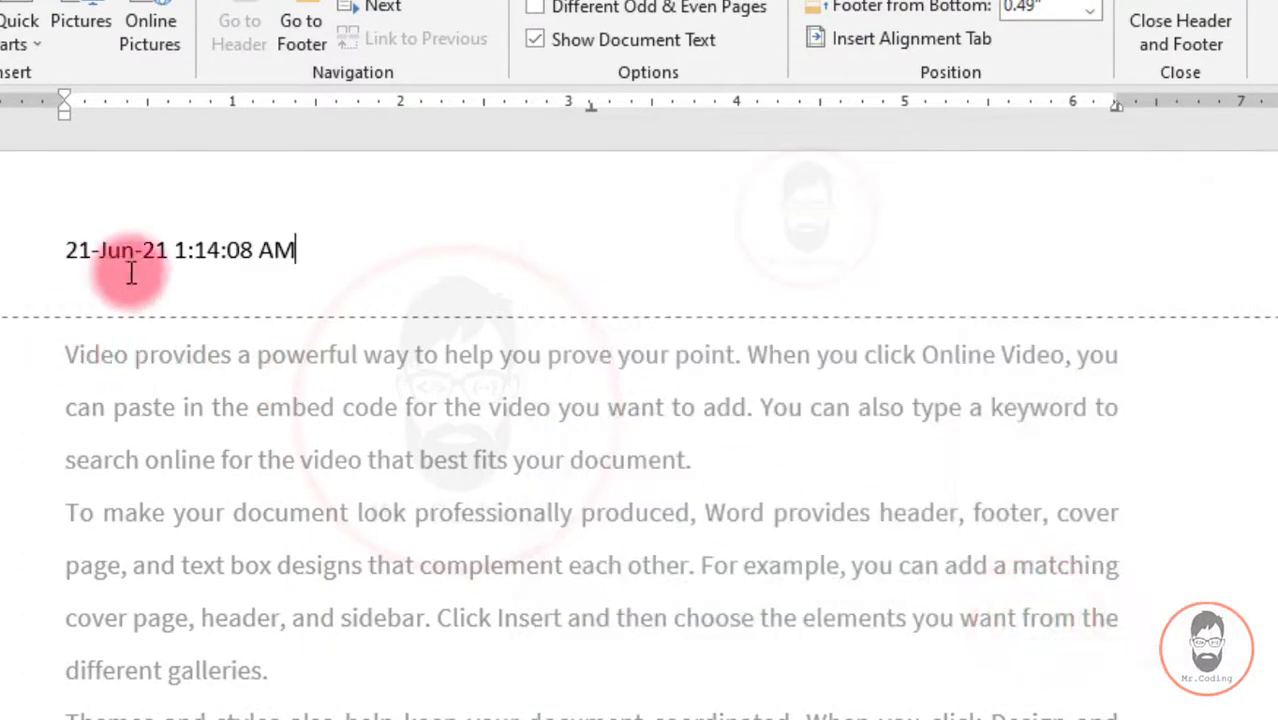
pyautogui.moveTo(322, 248); pyautogui.dragTo(68, 250)
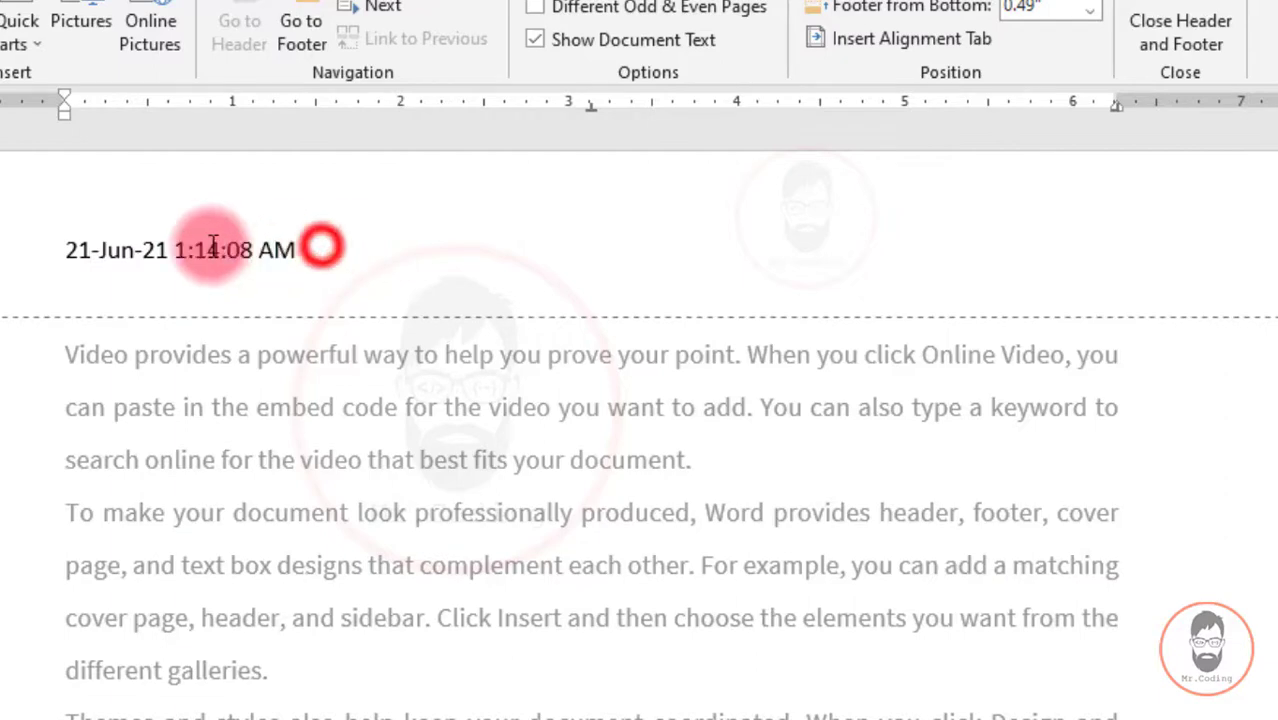
pyautogui.press('Delete')
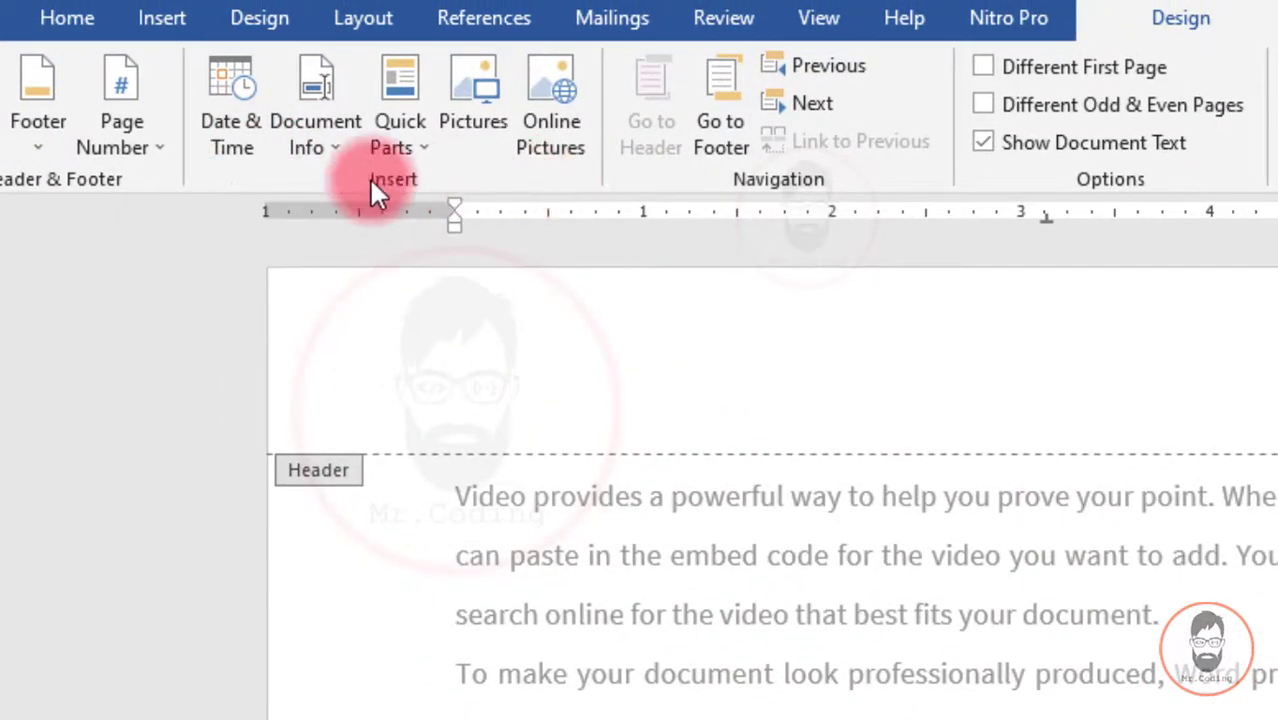
# Insert the Author field into the header and replace its name with a new author name
pyautogui.click(333, 92)
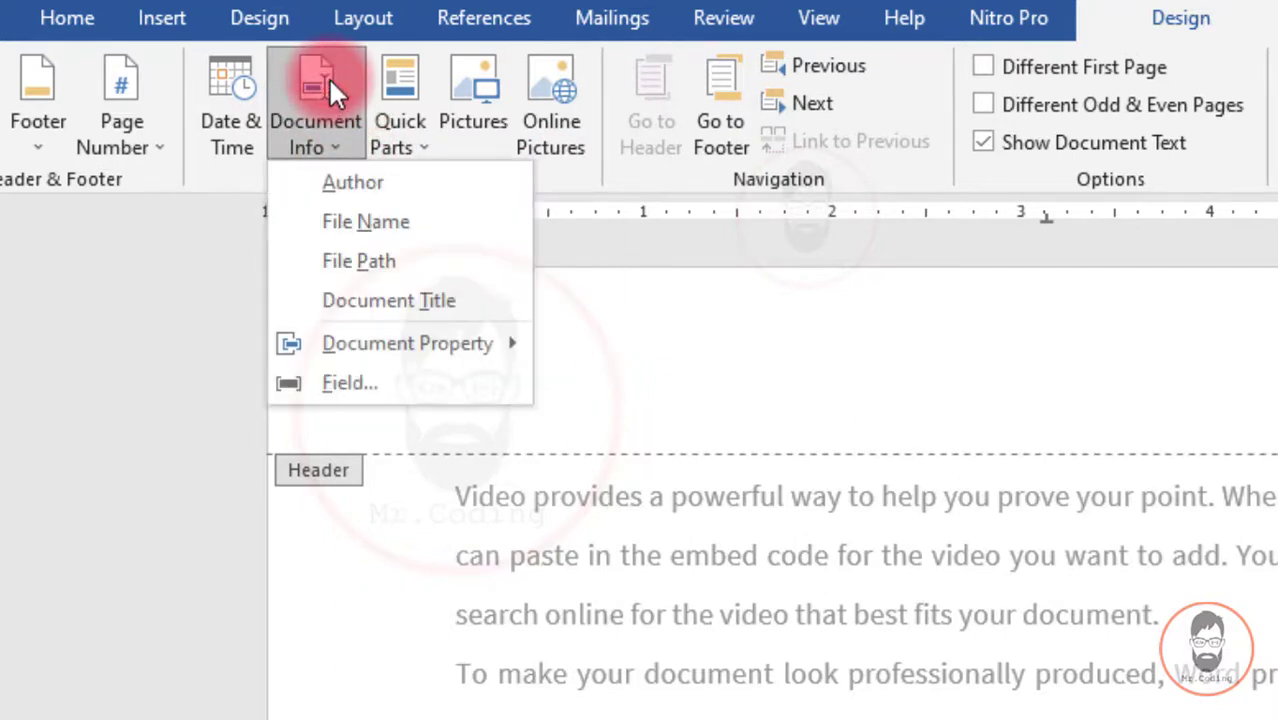
pyautogui.click(345, 184)
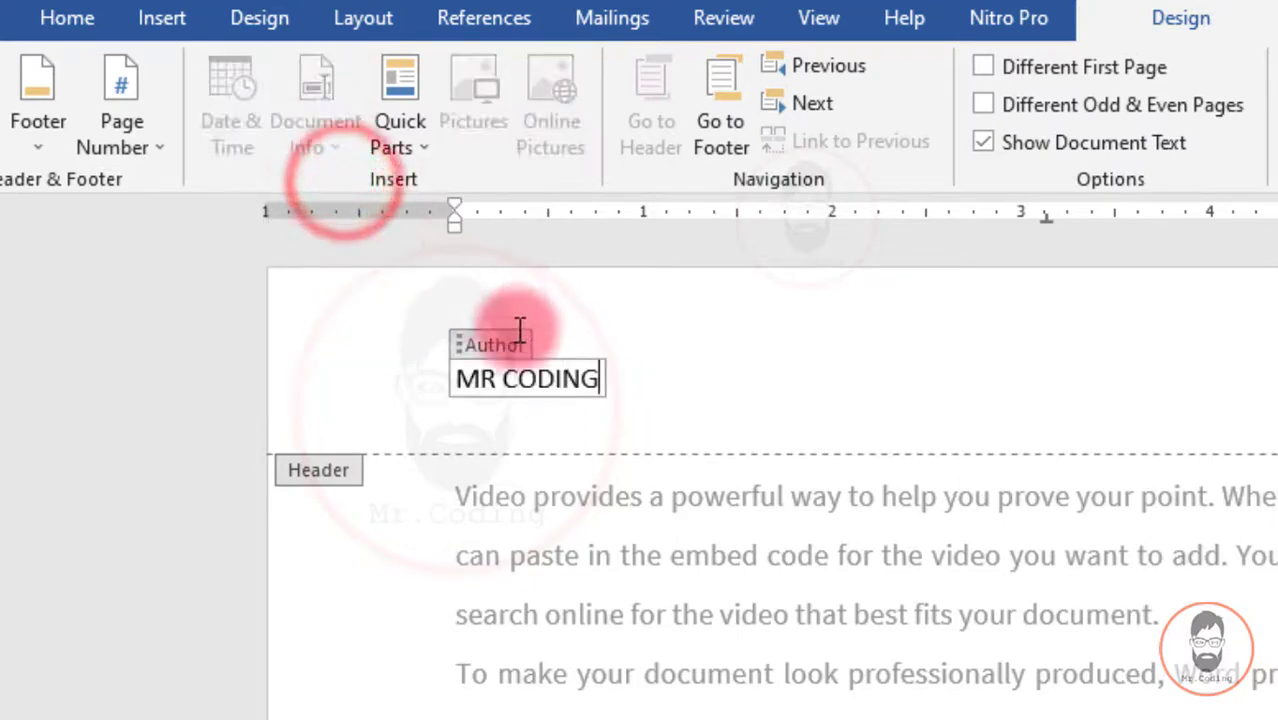
pyautogui.click(495, 395)
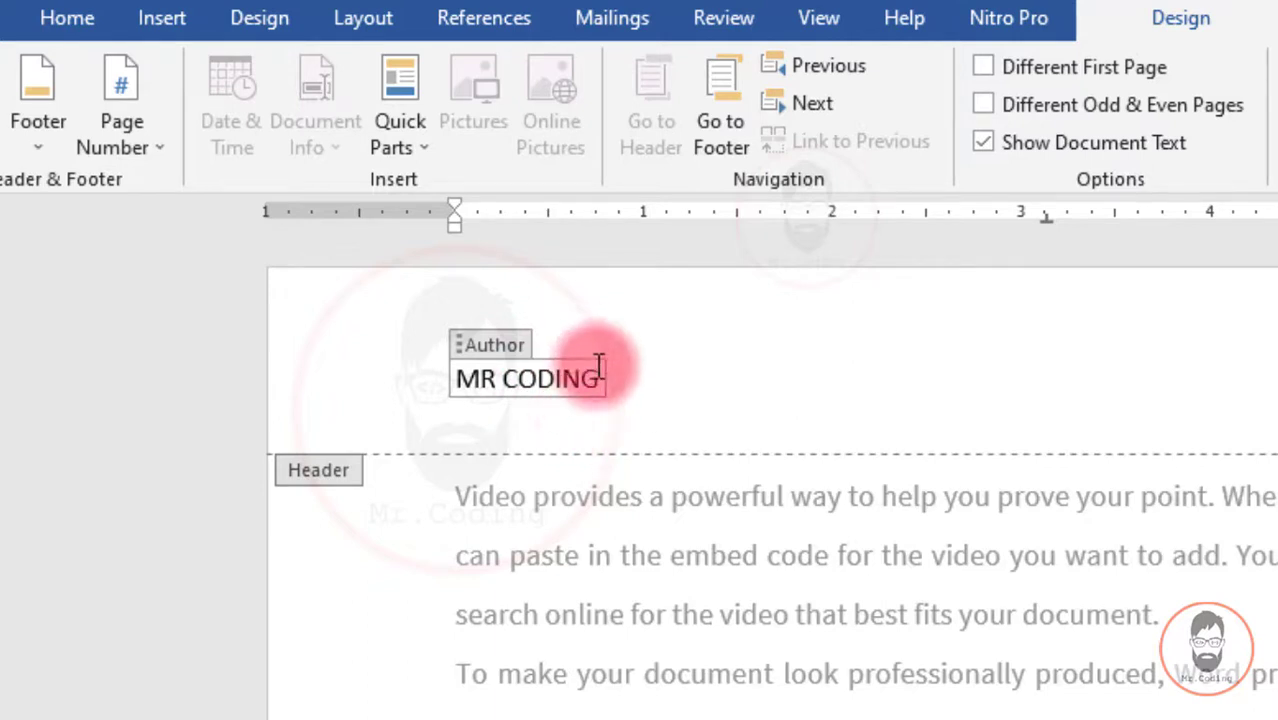
pyautogui.moveTo(597, 379); pyautogui.dragTo(459, 393)
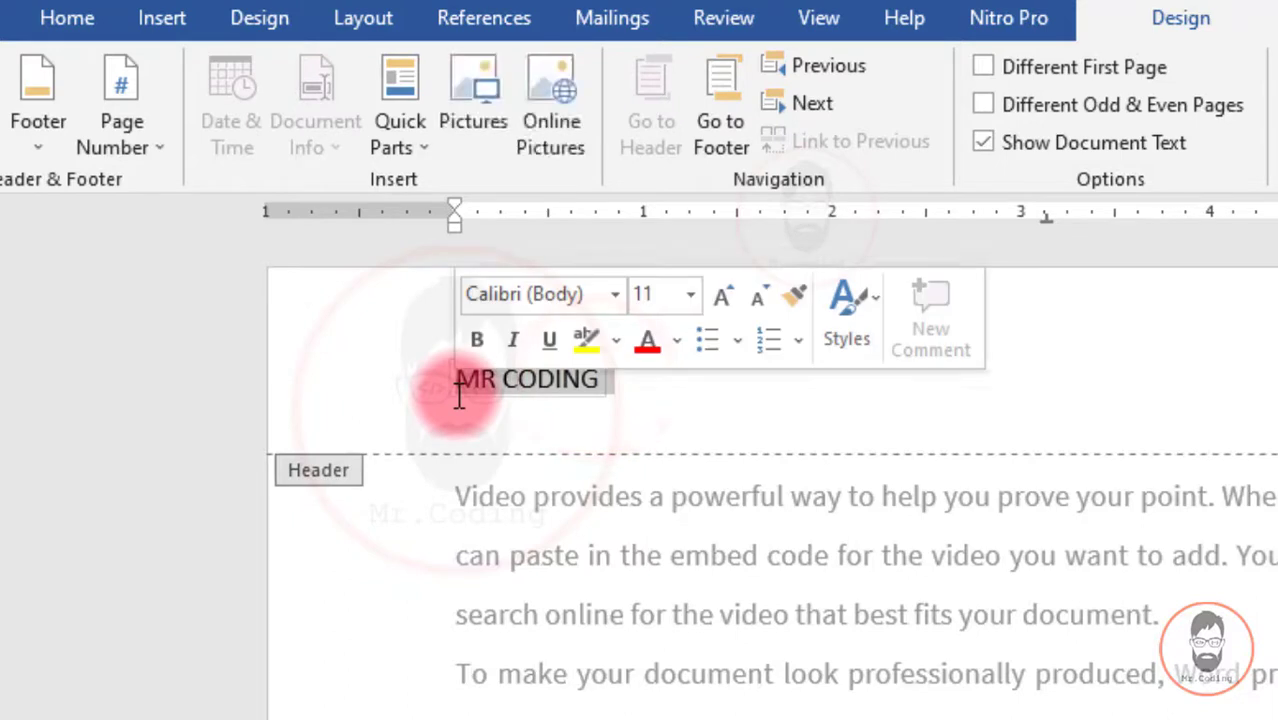
pyautogui.press('Delete')
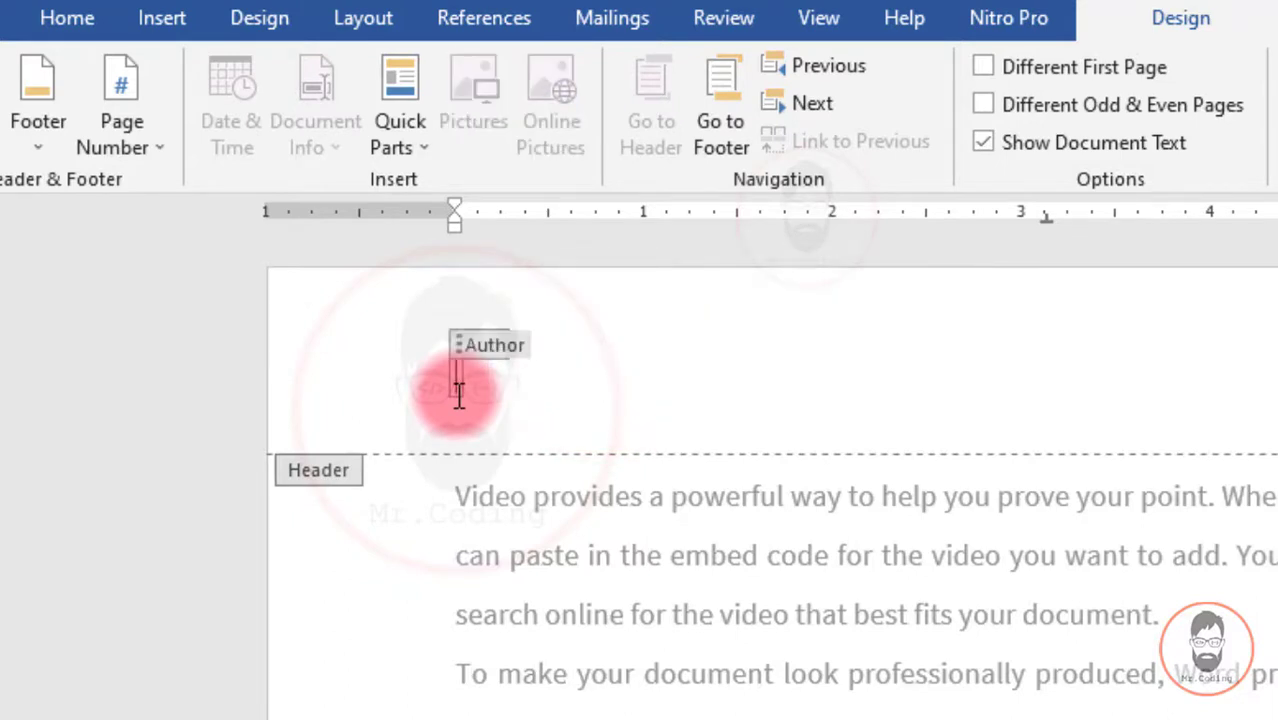
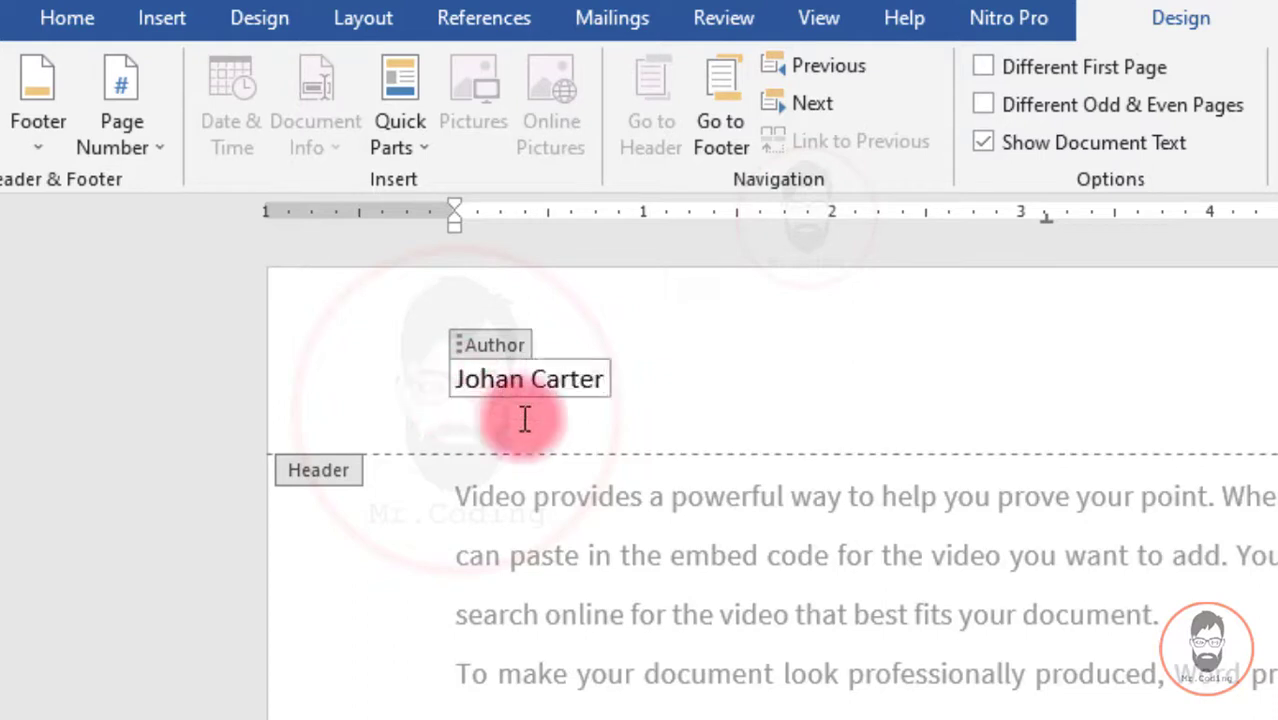
# Select the whole Author field and delete it, leaving the header empty
pyautogui.click(690, 428)
pyautogui.click(498, 343)
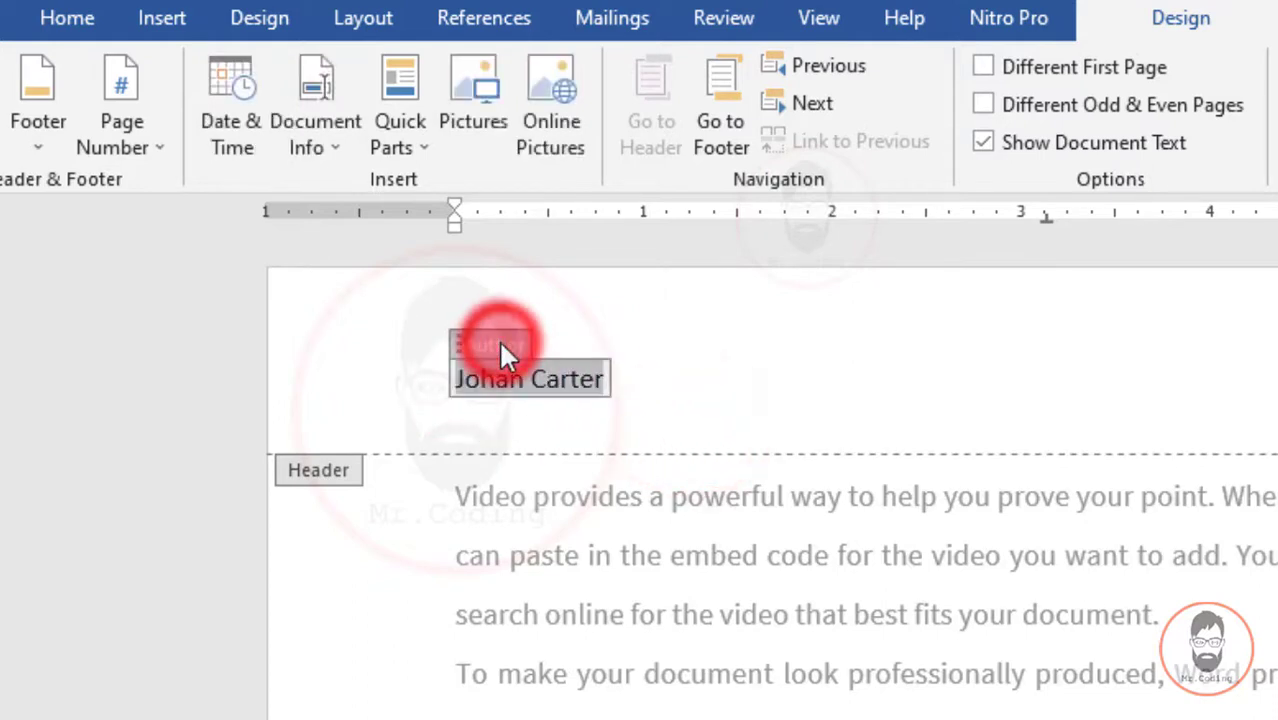
pyautogui.click(658, 372)
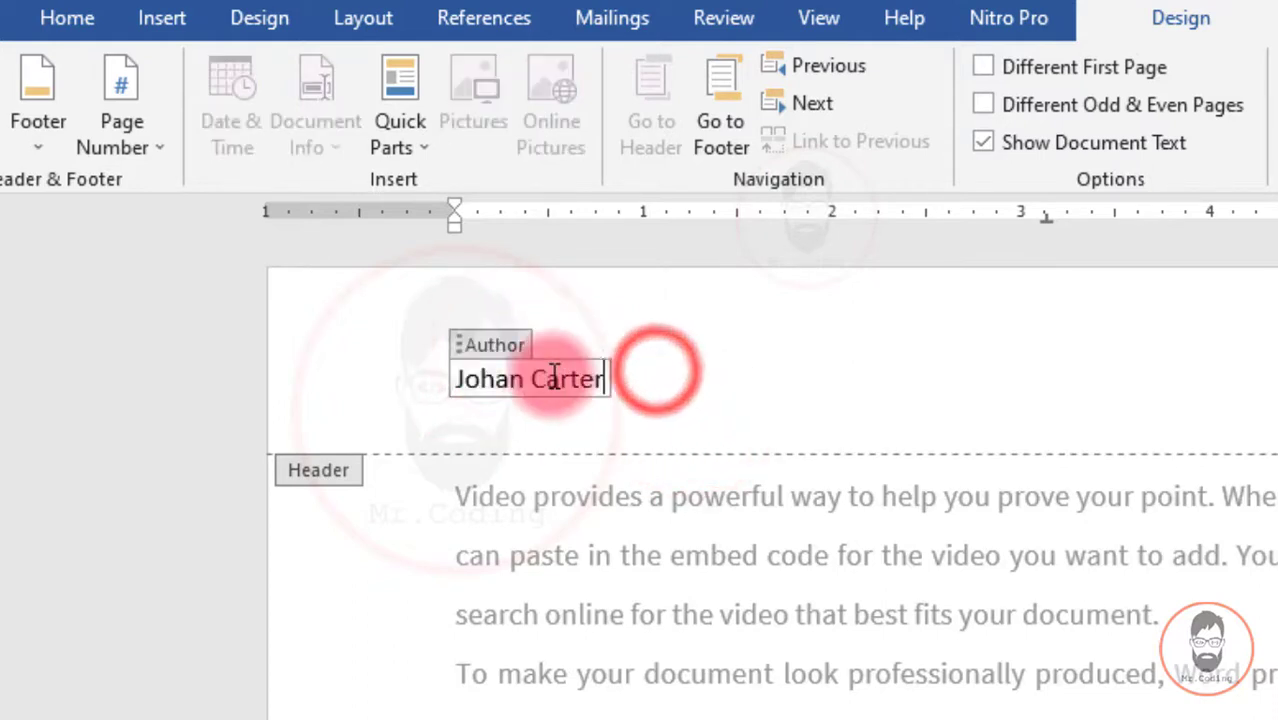
pyautogui.click(497, 346)
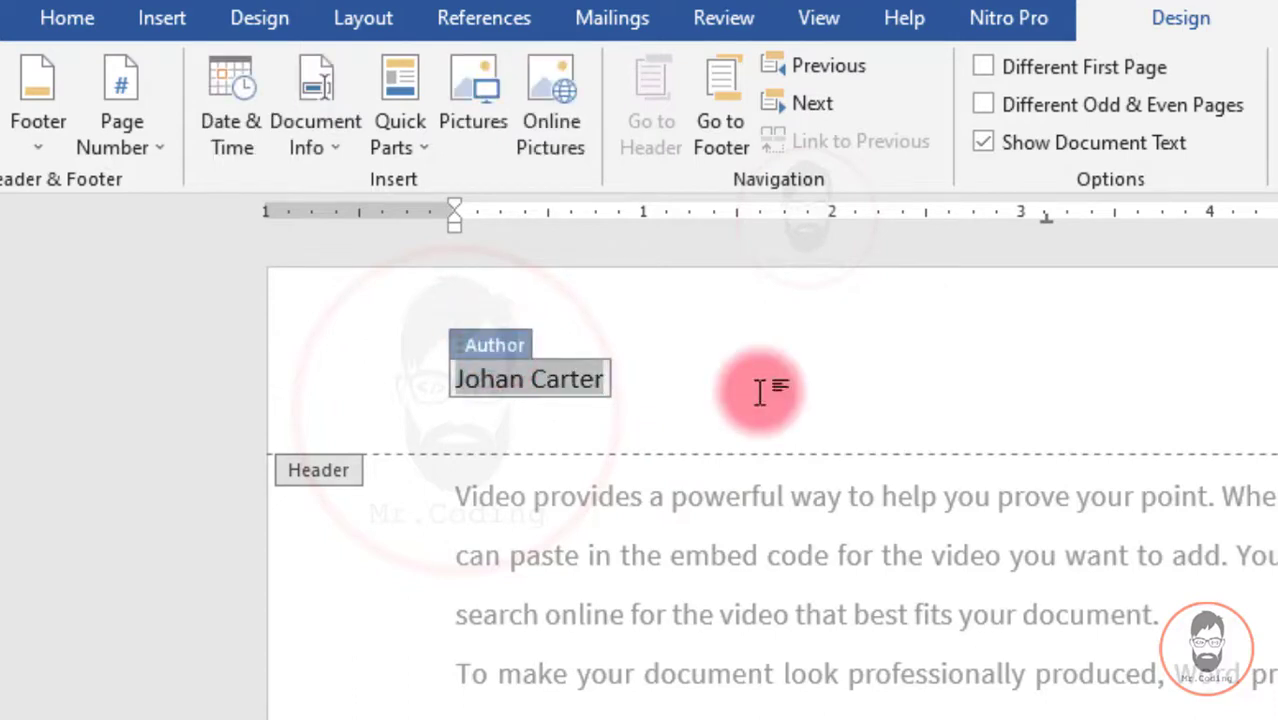
pyautogui.press('Delete')
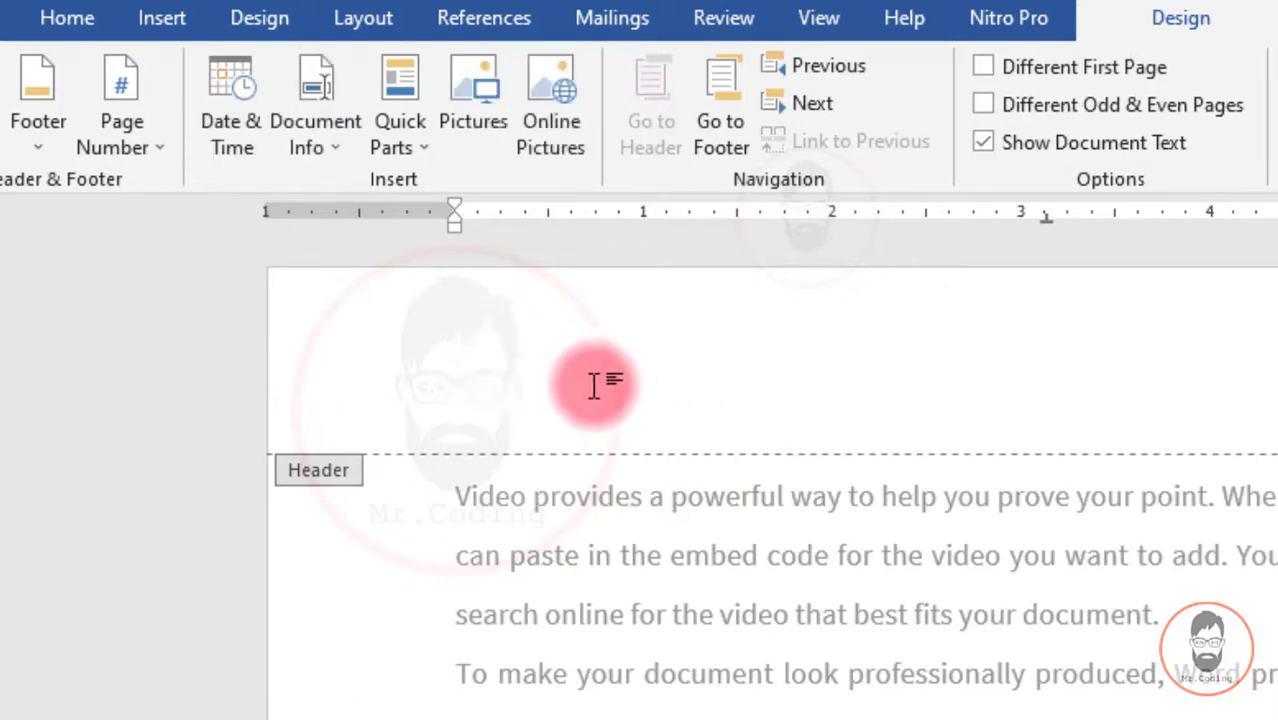
pyautogui.click(341, 138)
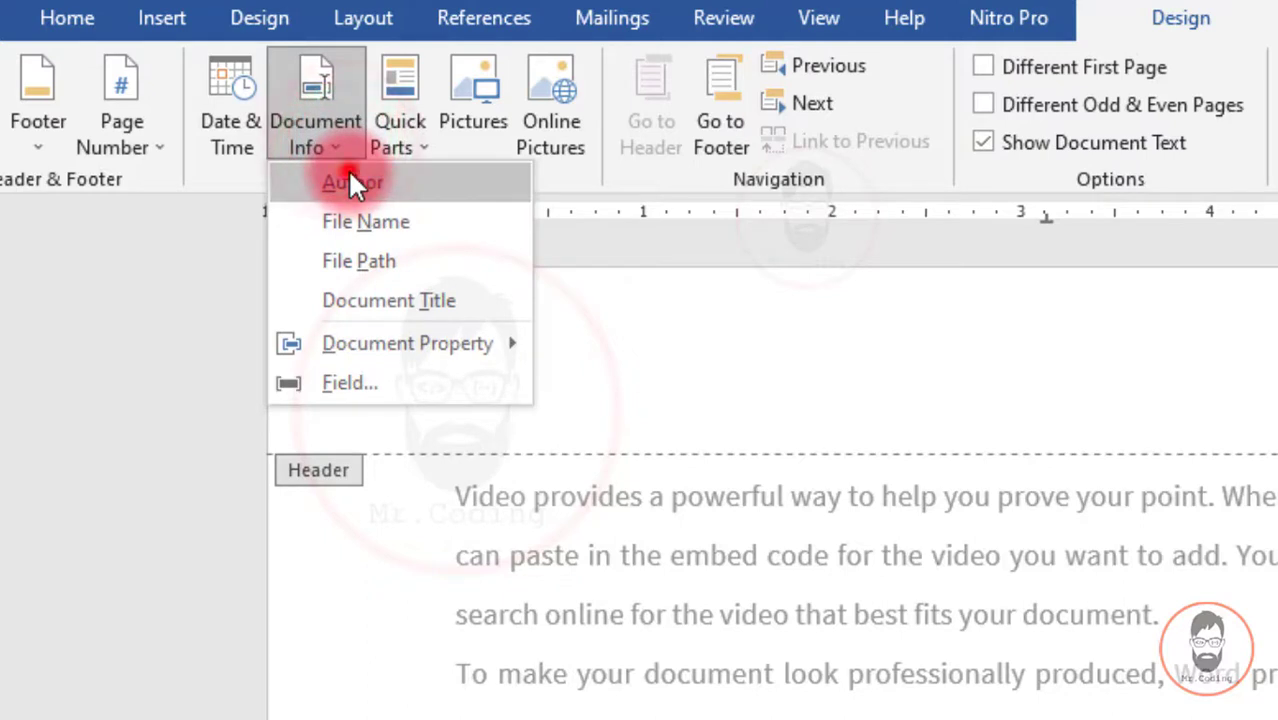
pyautogui.click(350, 183)
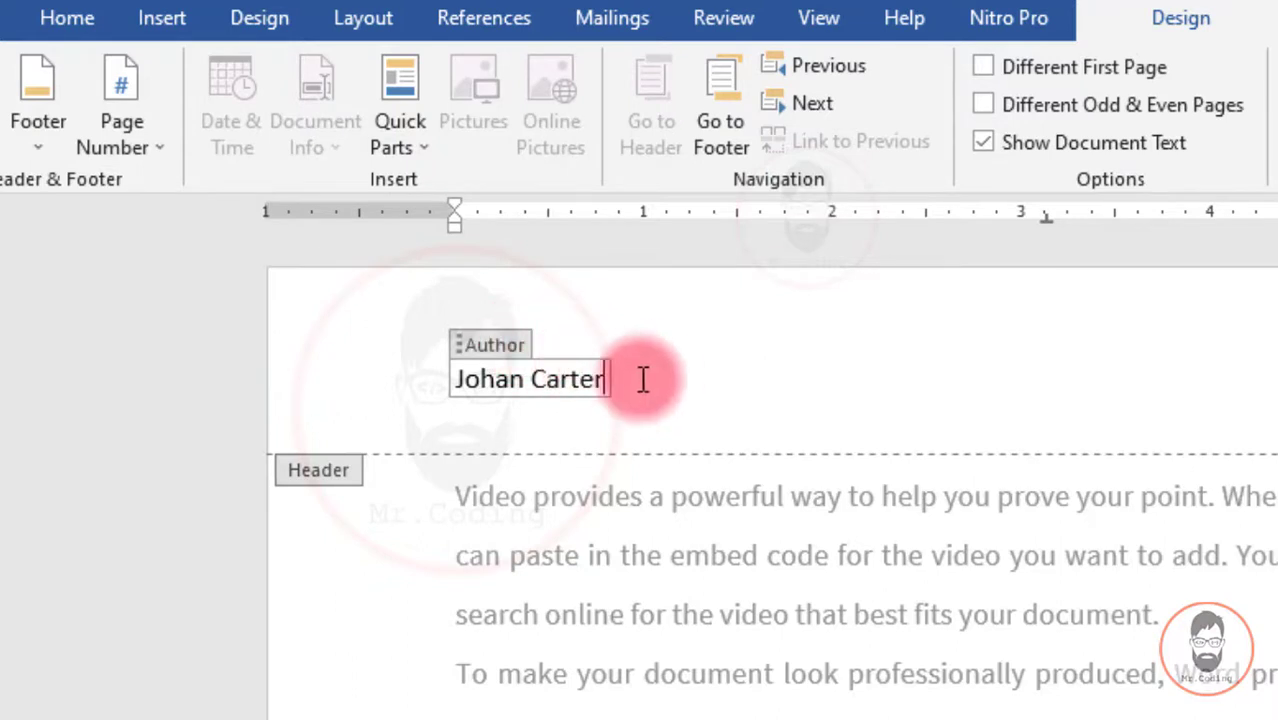
pyautogui.click(638, 400)
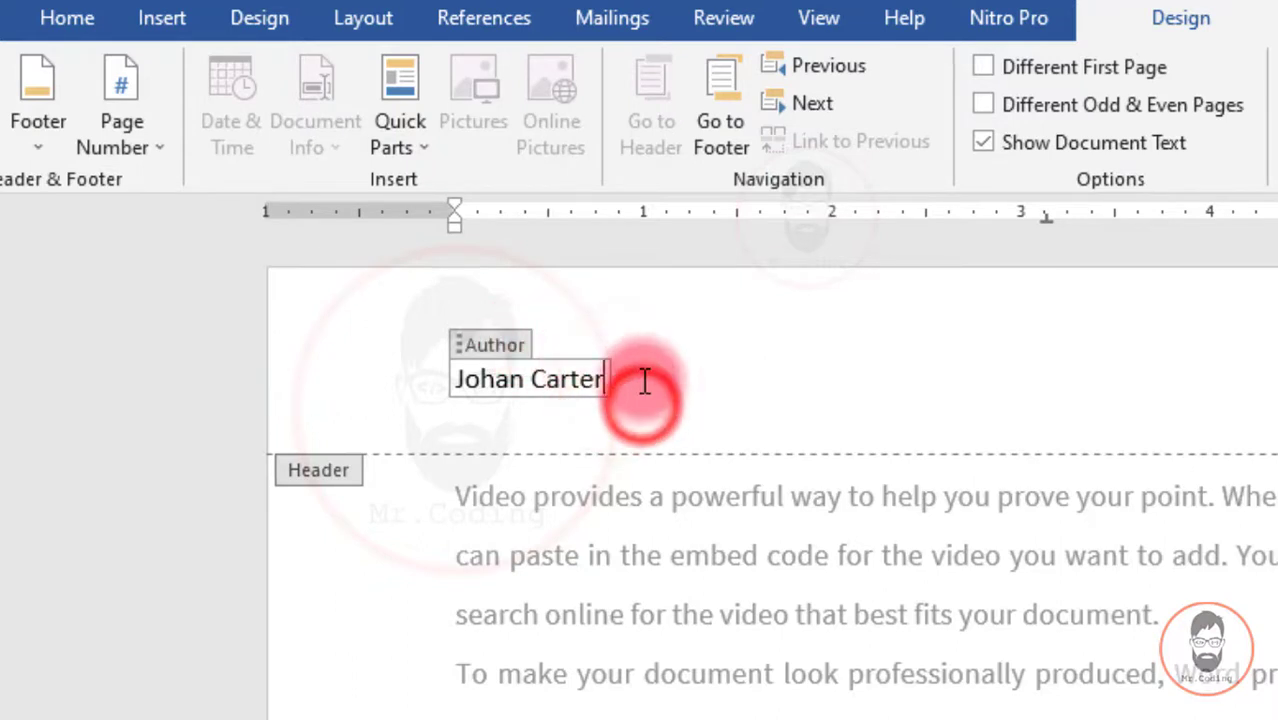
pyautogui.click(640, 383)
pyautogui.click(688, 381)
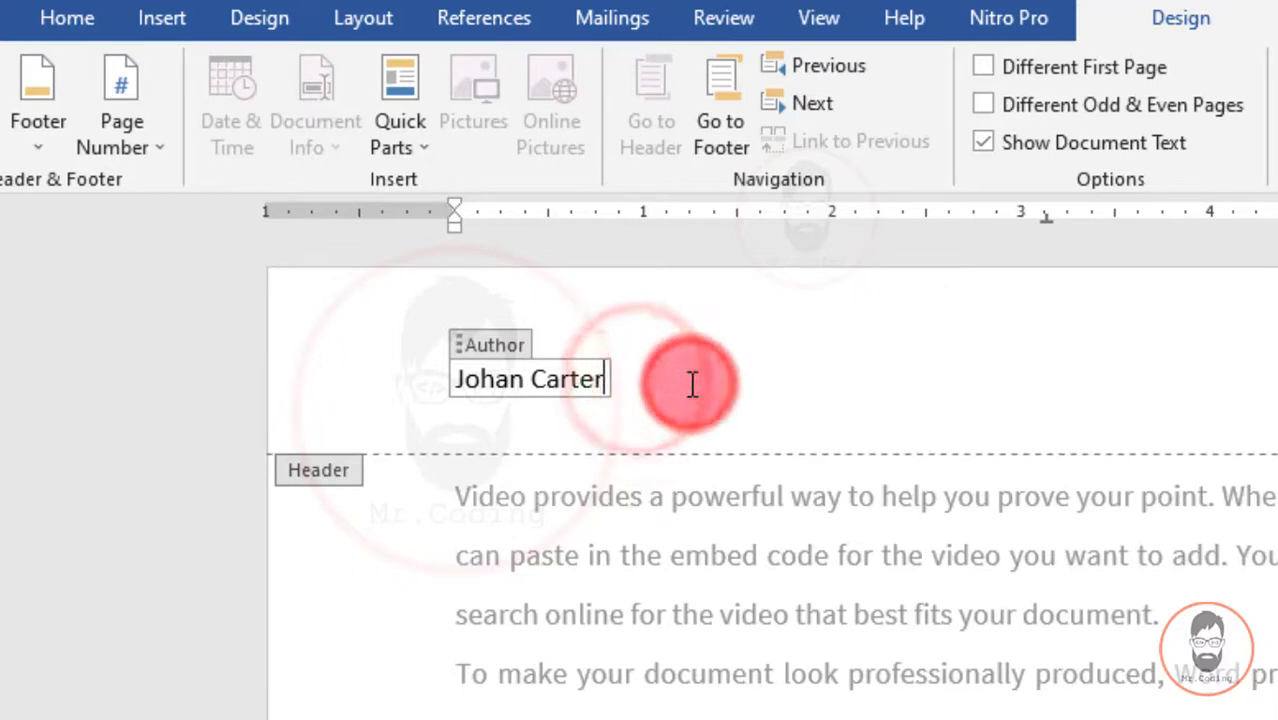
pyautogui.click(482, 344)
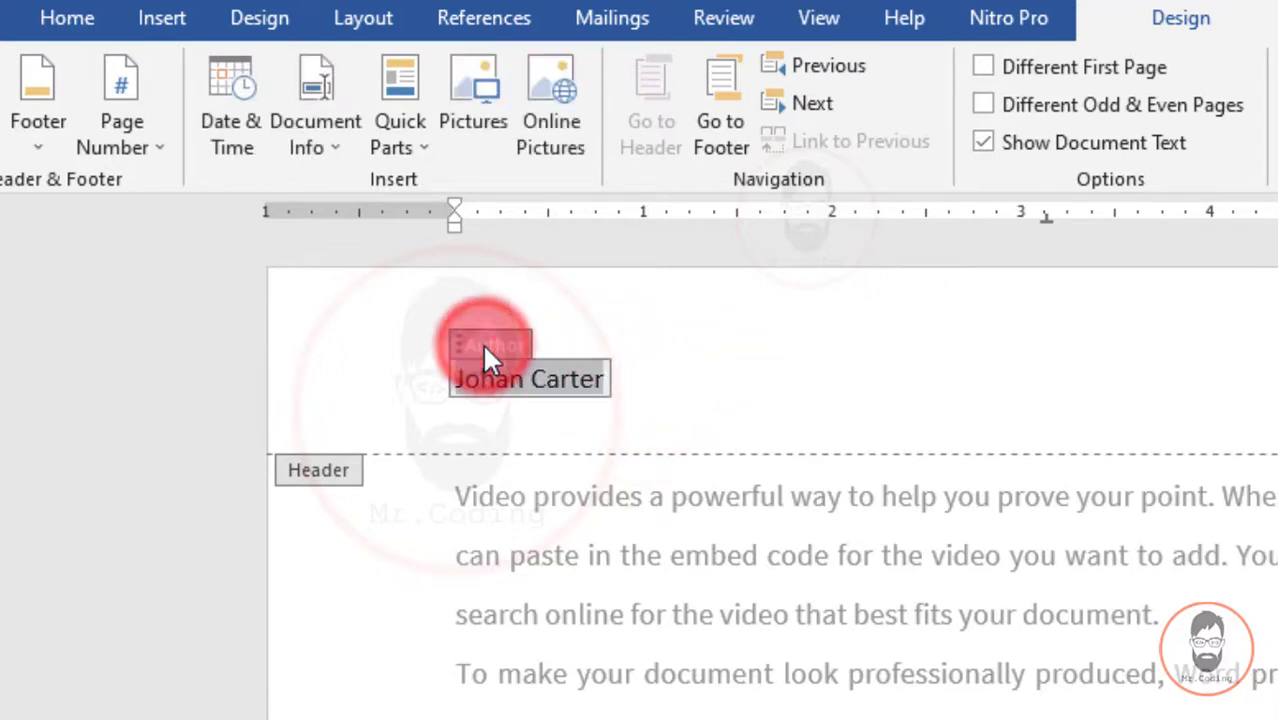
pyautogui.press('Delete')
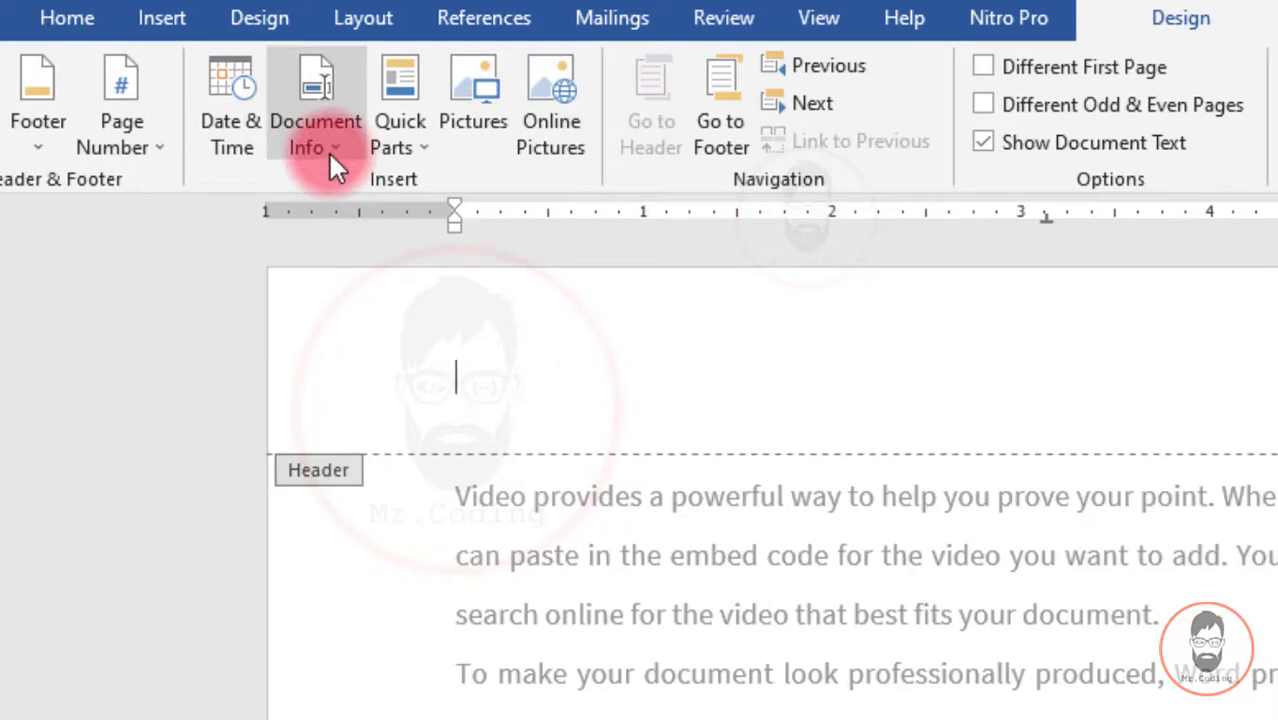
pyautogui.click(329, 152)
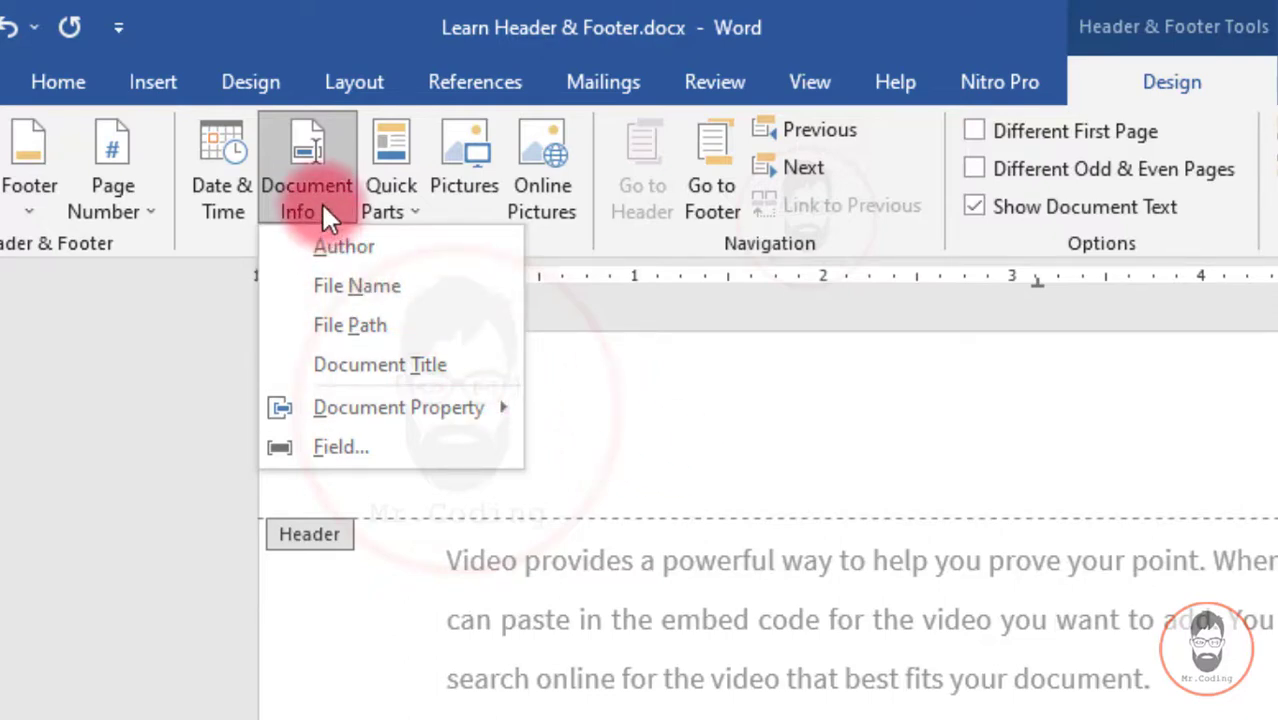
# Insert the file name 'Learn Header & Footer.docx' into the header, then delete it
pyautogui.click(350, 290)
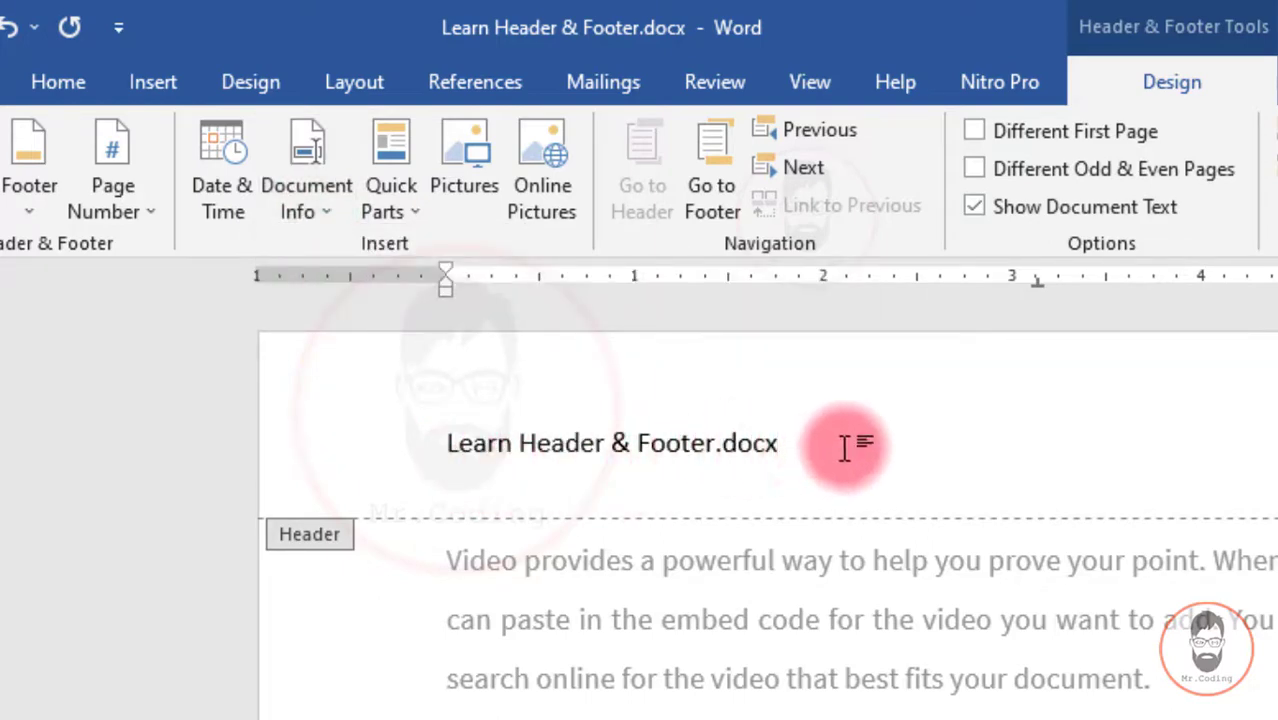
pyautogui.moveTo(844, 447); pyautogui.dragTo(414, 440)
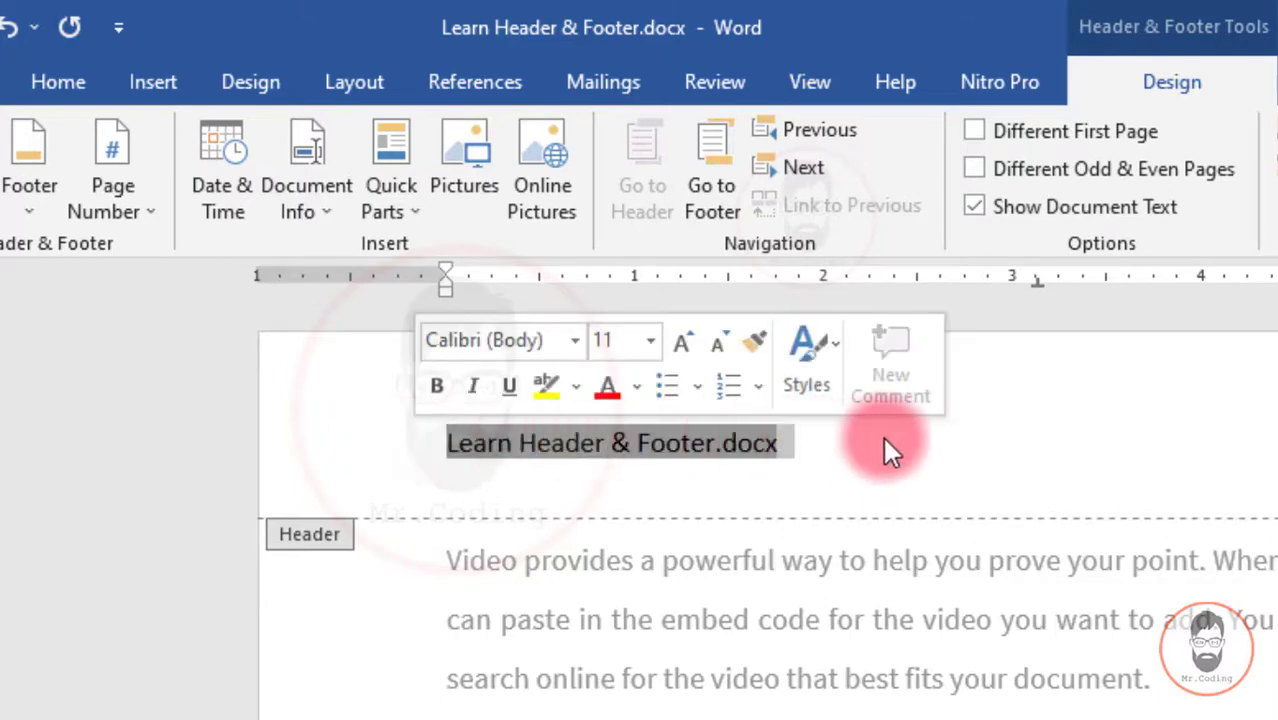
pyautogui.press('Delete')
# Insert the File Path field showing the document's full path into the header
pyautogui.click(316, 203)
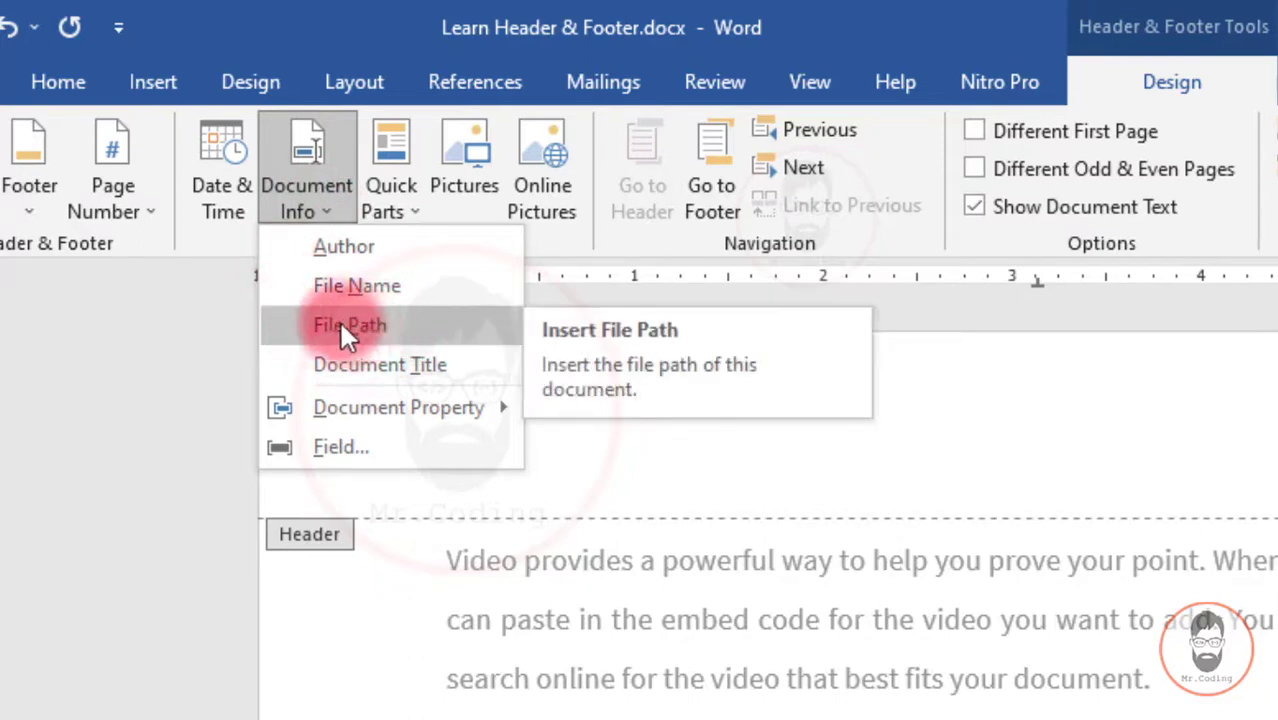
pyautogui.click(690, 340)
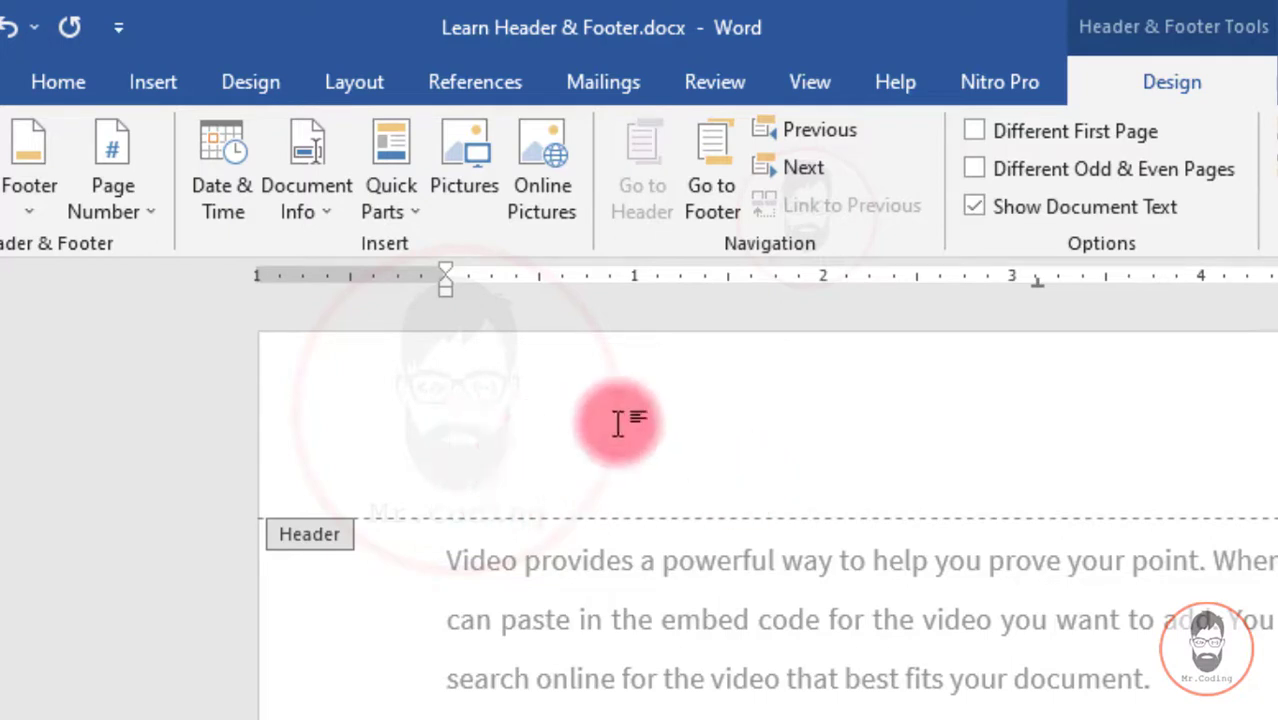
pyautogui.click(310, 207)
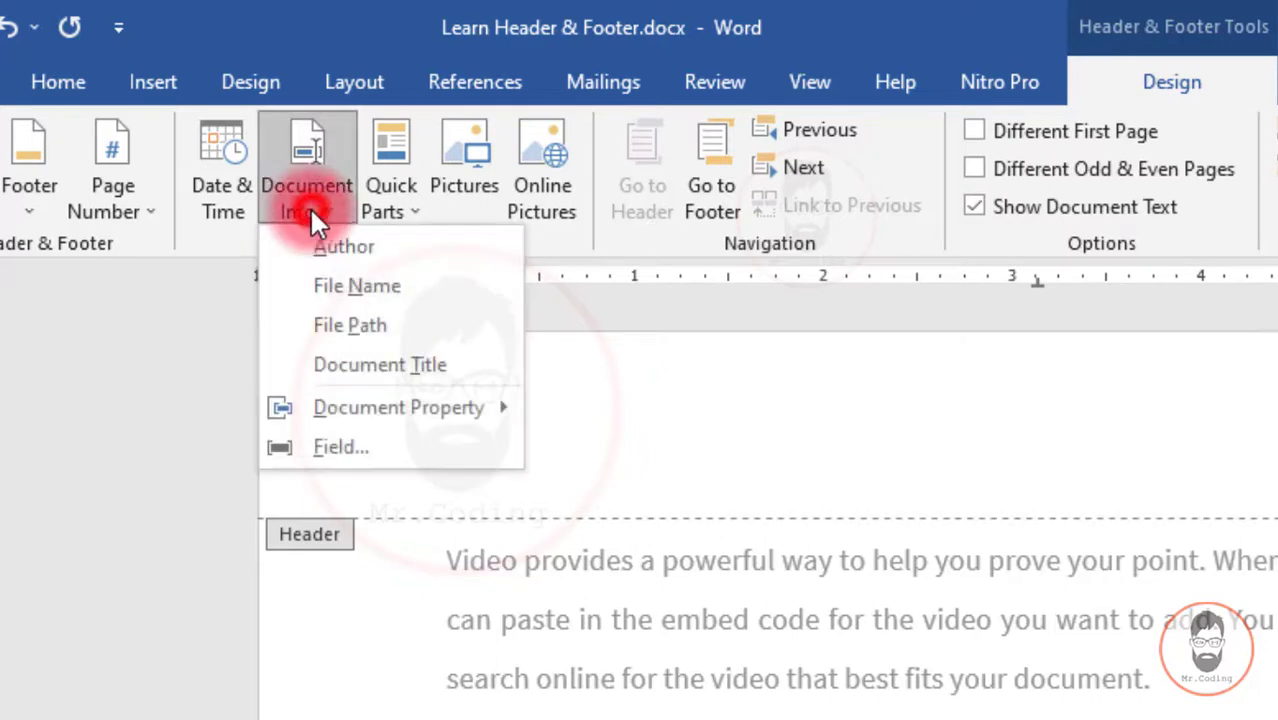
pyautogui.click(320, 322)
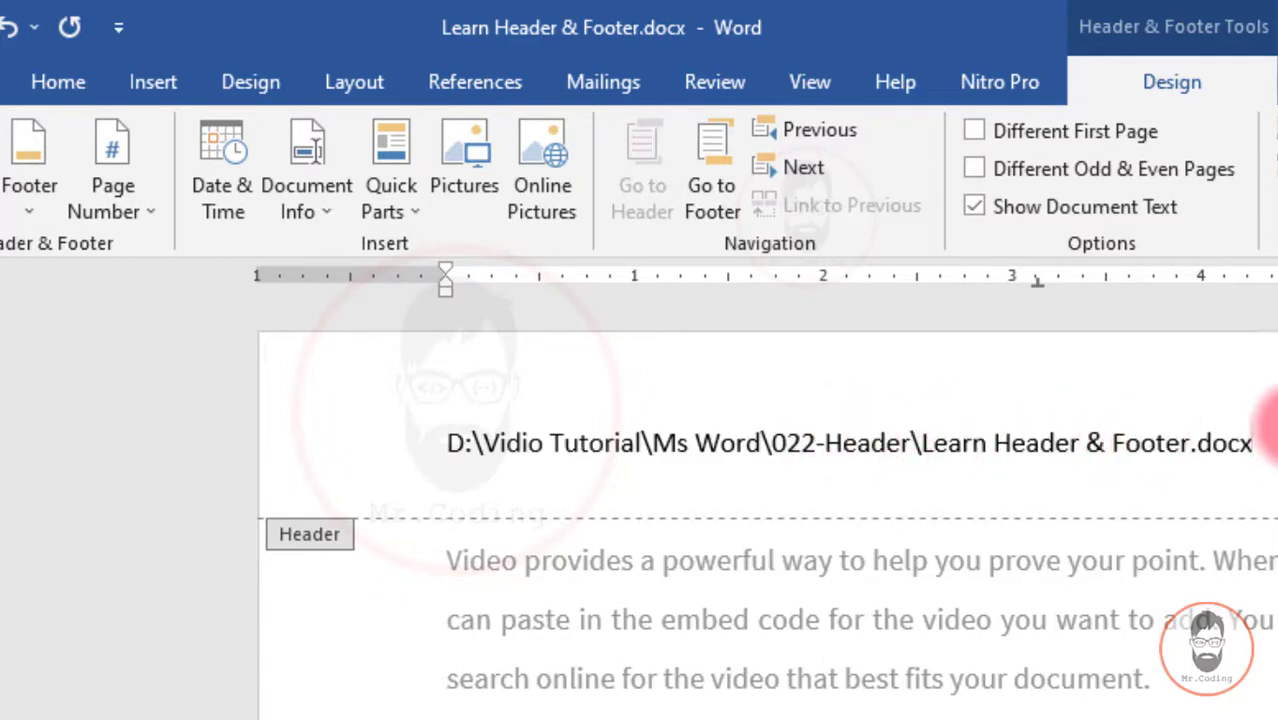
# Select the entire file path line in the header and delete it
pyautogui.moveTo(1254, 442); pyautogui.dragTo(446, 442)
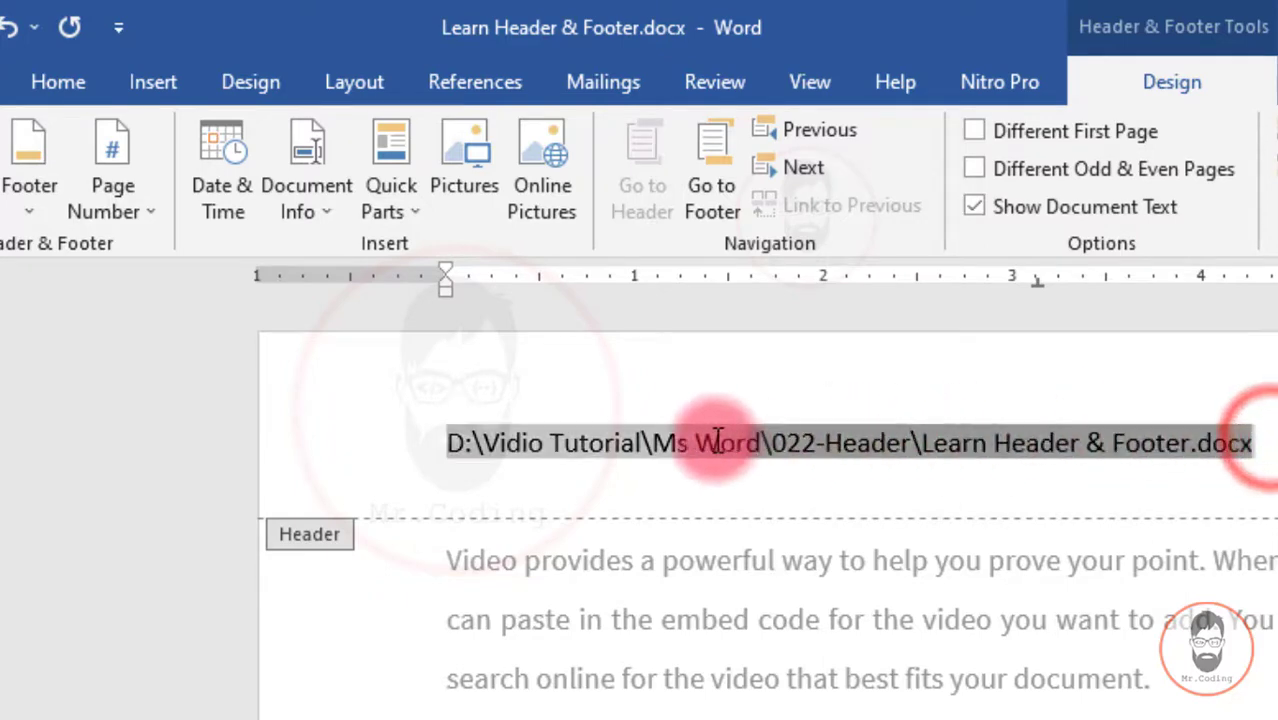
pyautogui.moveTo(541, 442); pyautogui.dragTo(445, 450)
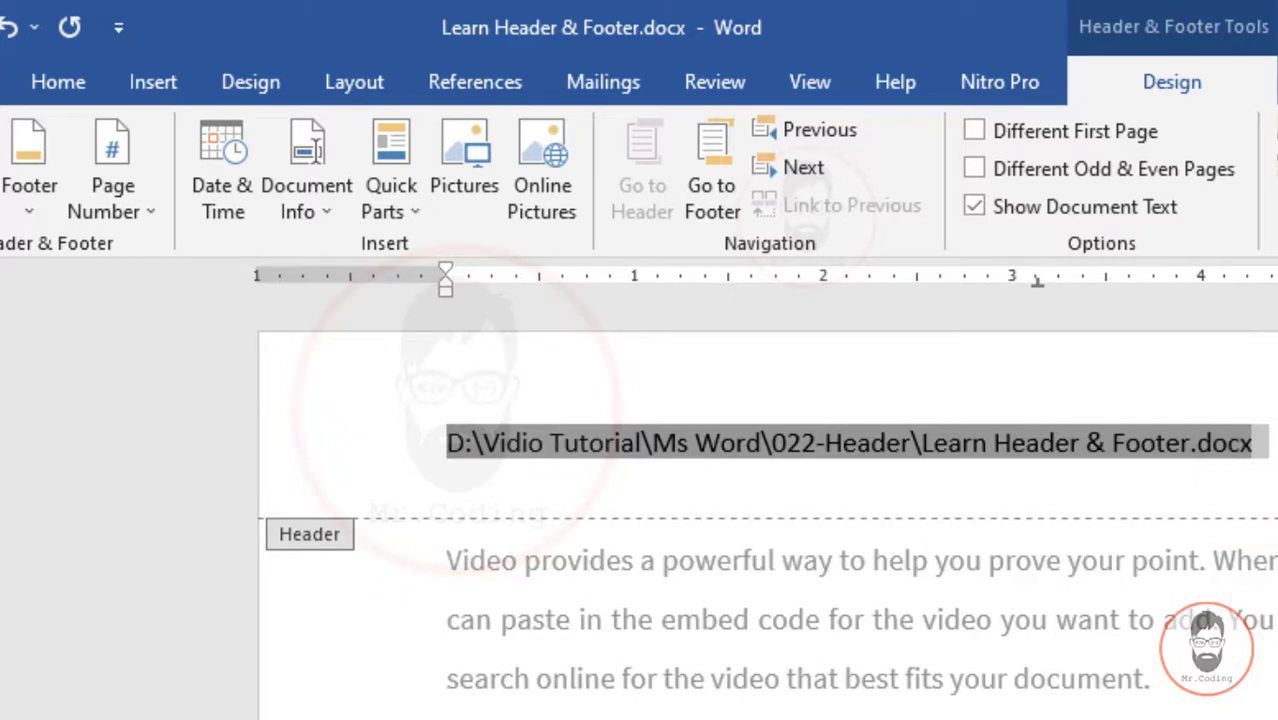
pyautogui.press('Delete')
# Insert a Document Title field, set the title to MS WORD, then delete the field
pyautogui.click(313, 187)
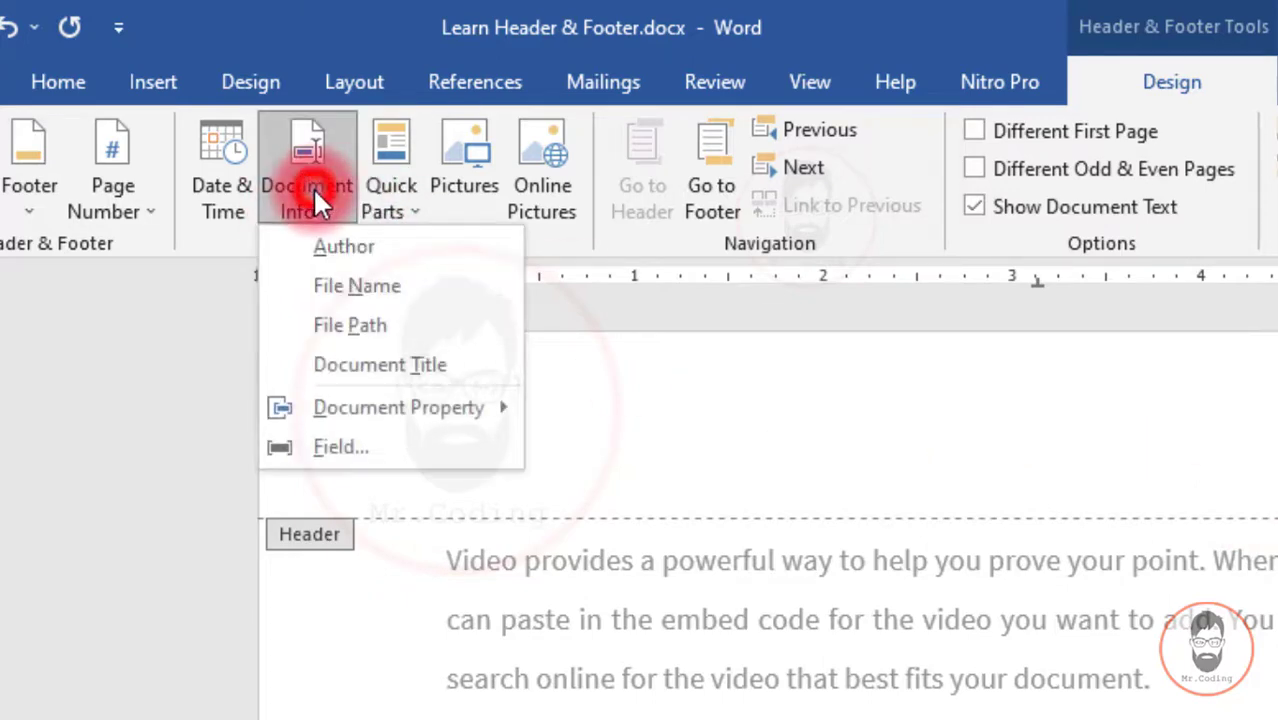
pyautogui.click(355, 366)
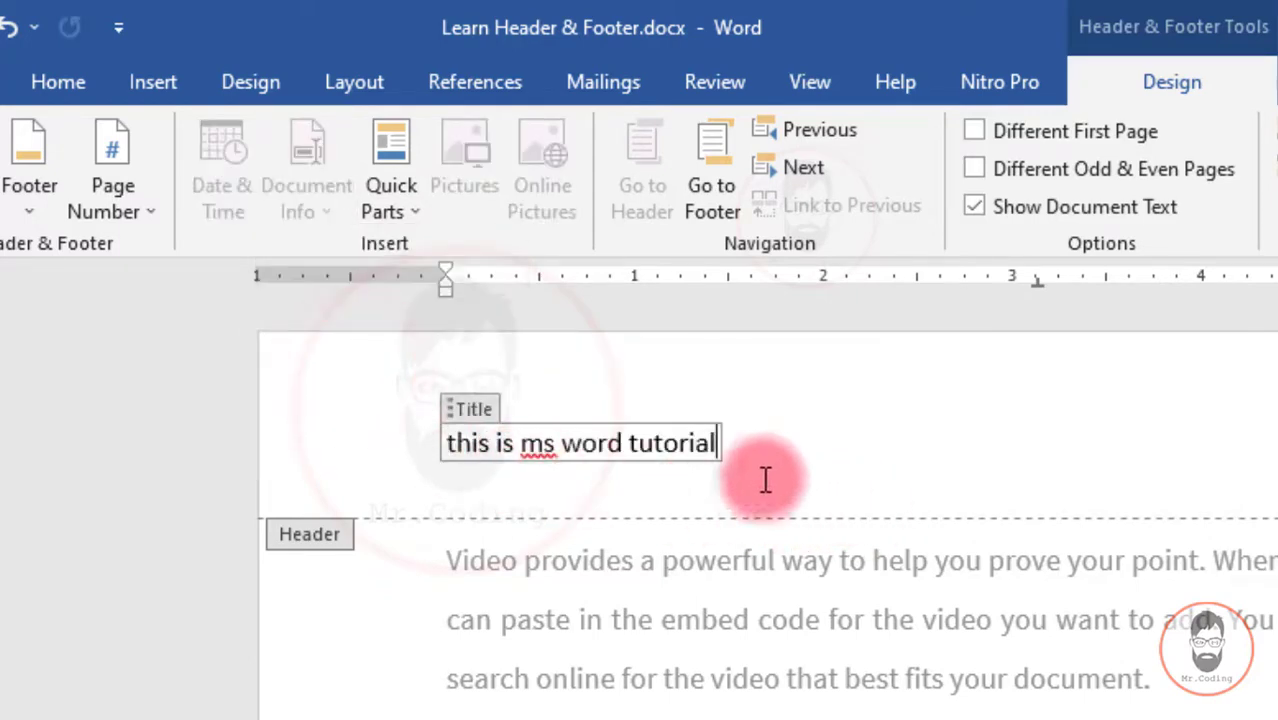
pyautogui.click(490, 474)
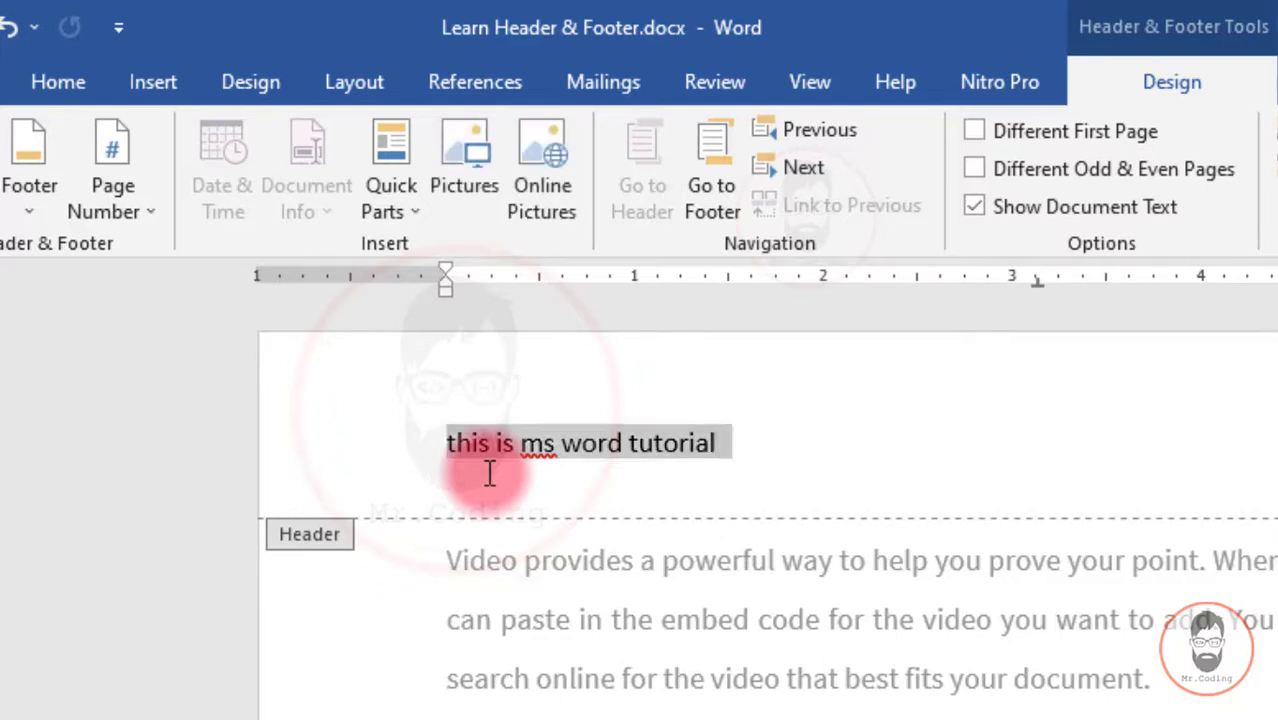
pyautogui.write('MS WORD')
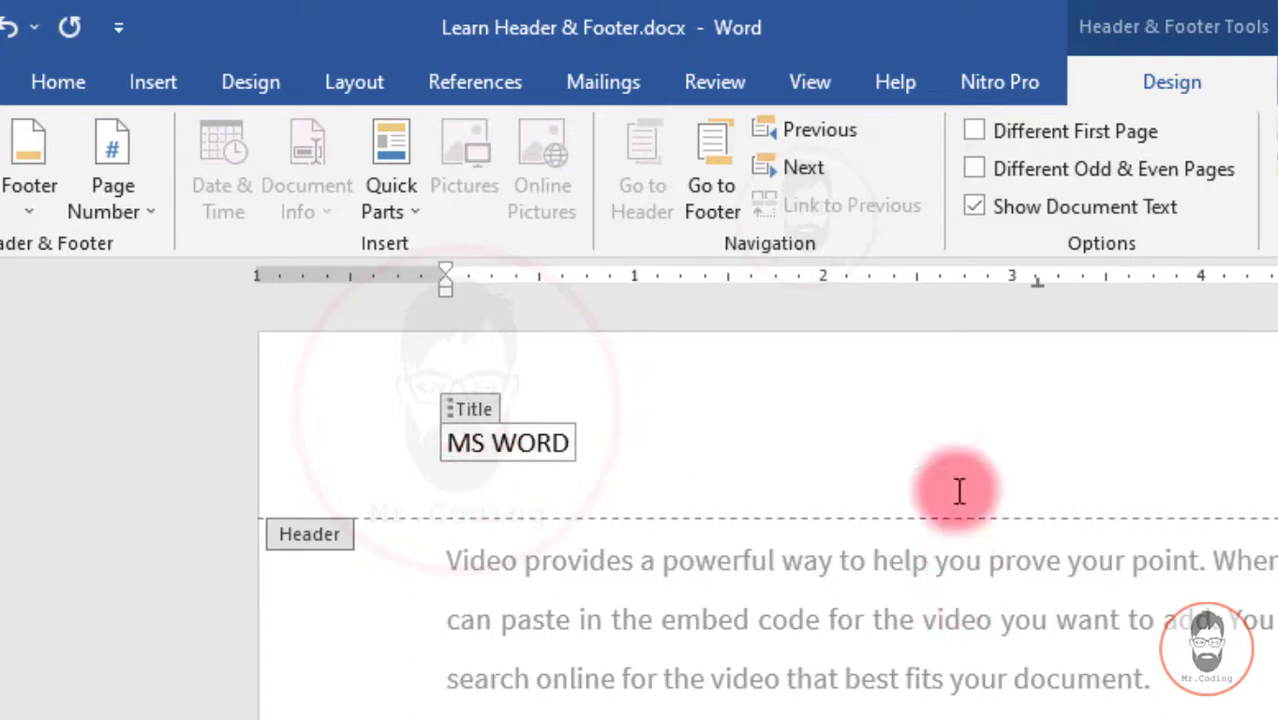
pyautogui.click(802, 436)
pyautogui.click(480, 404)
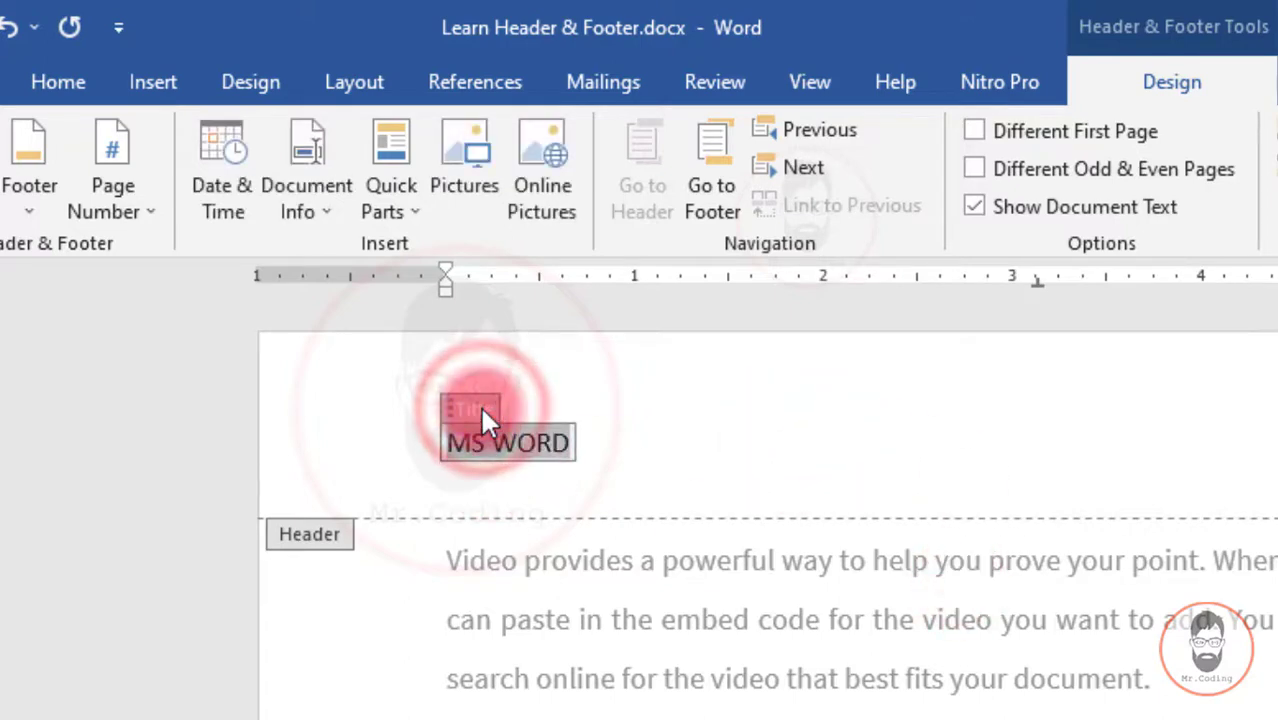
pyautogui.press('Delete')
# Reinsert the MS WORD Document Title field and delete it again
pyautogui.click(303, 208)
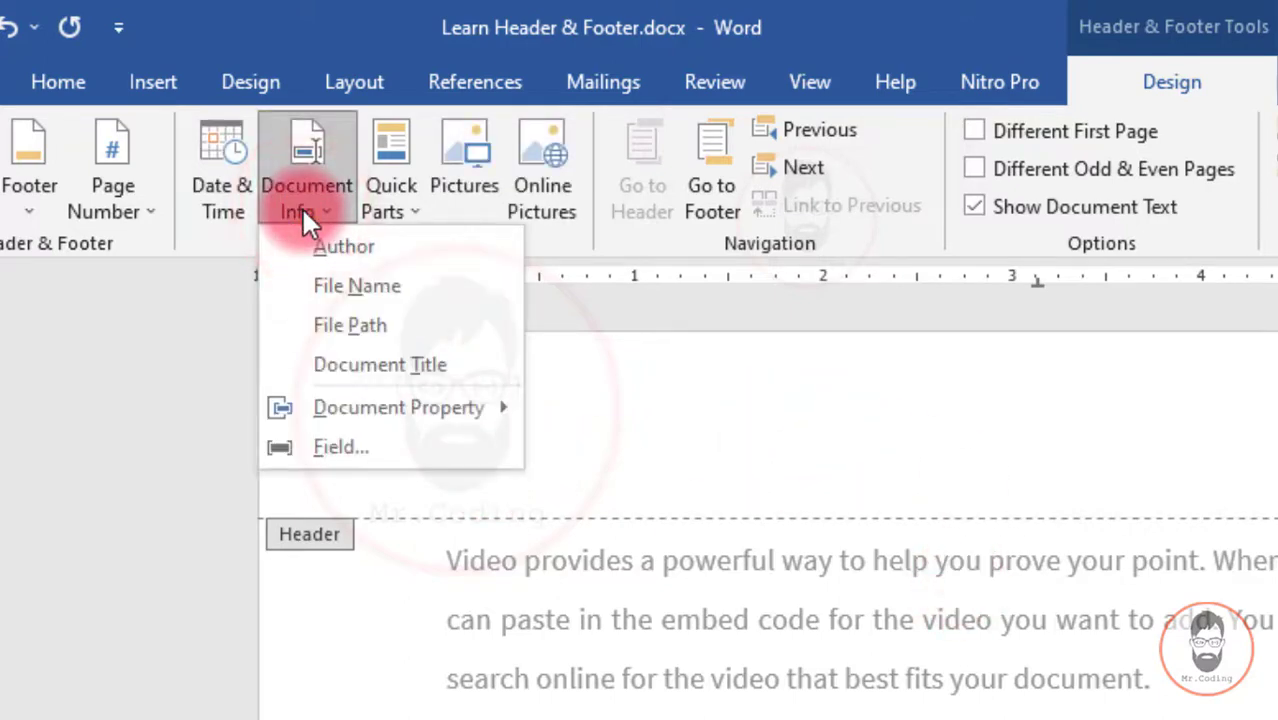
pyautogui.click(327, 360)
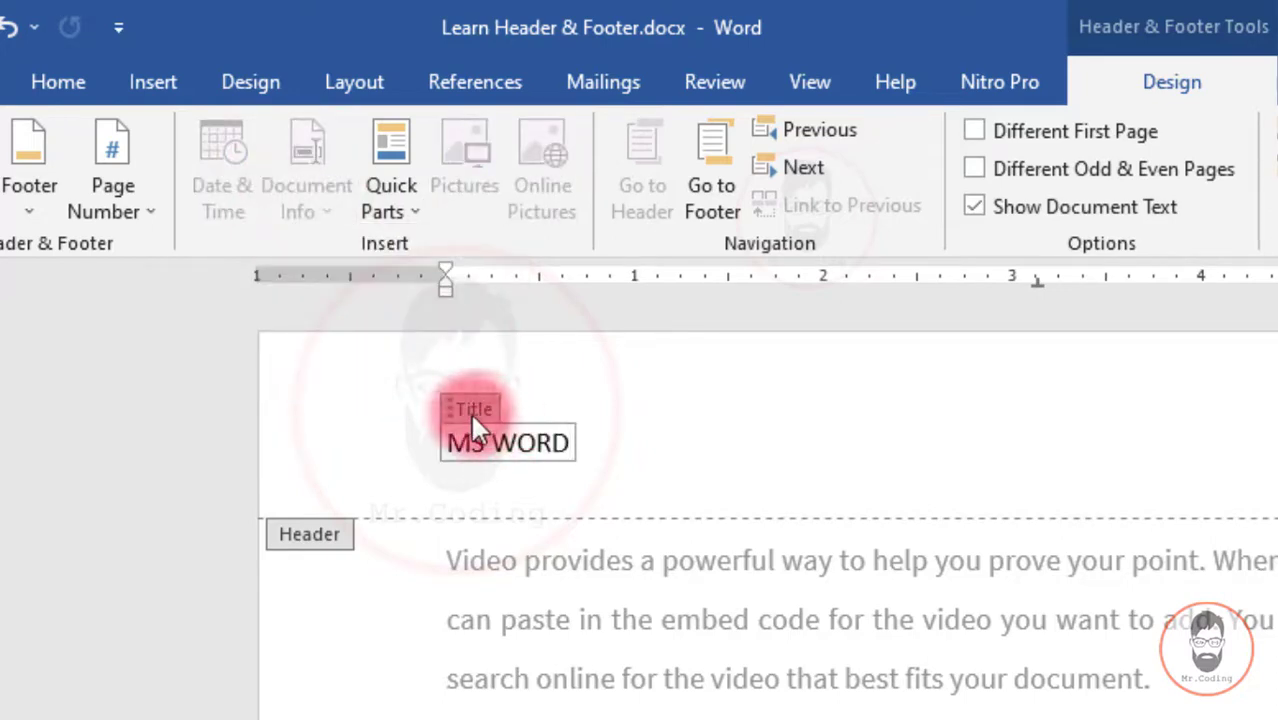
pyautogui.click(473, 411)
pyautogui.press('Delete')
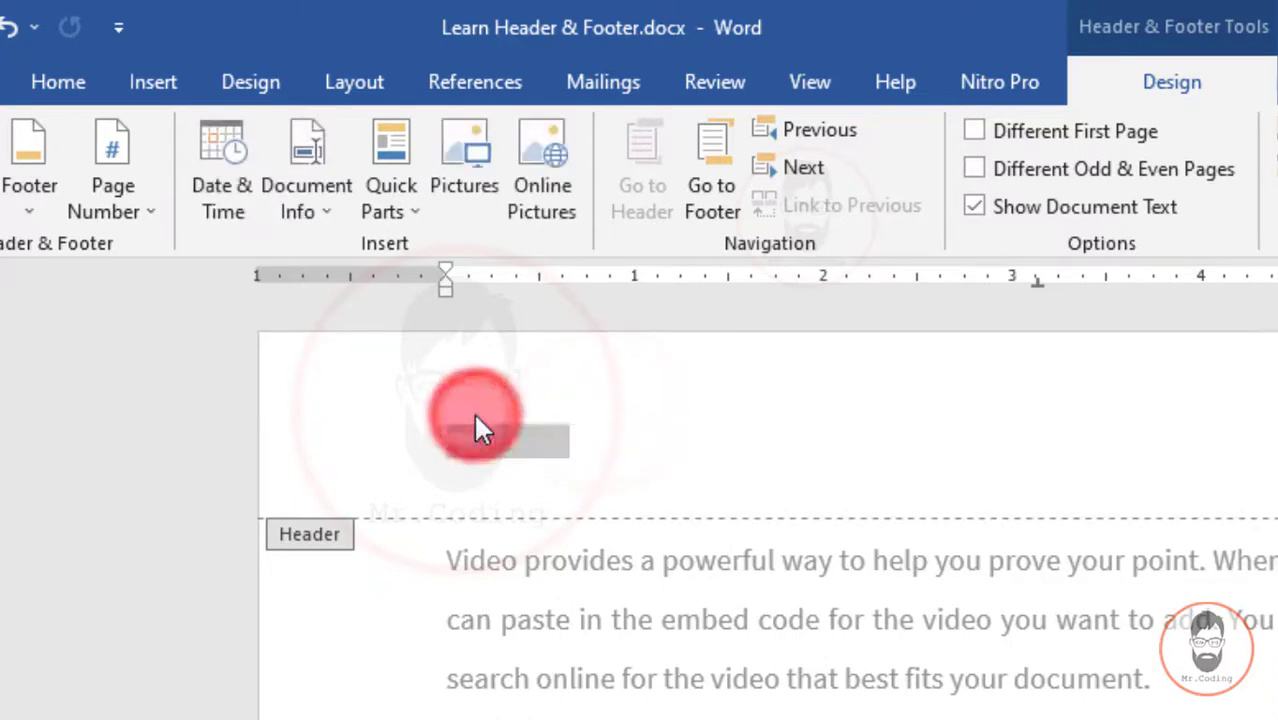
pyautogui.click(330, 222)
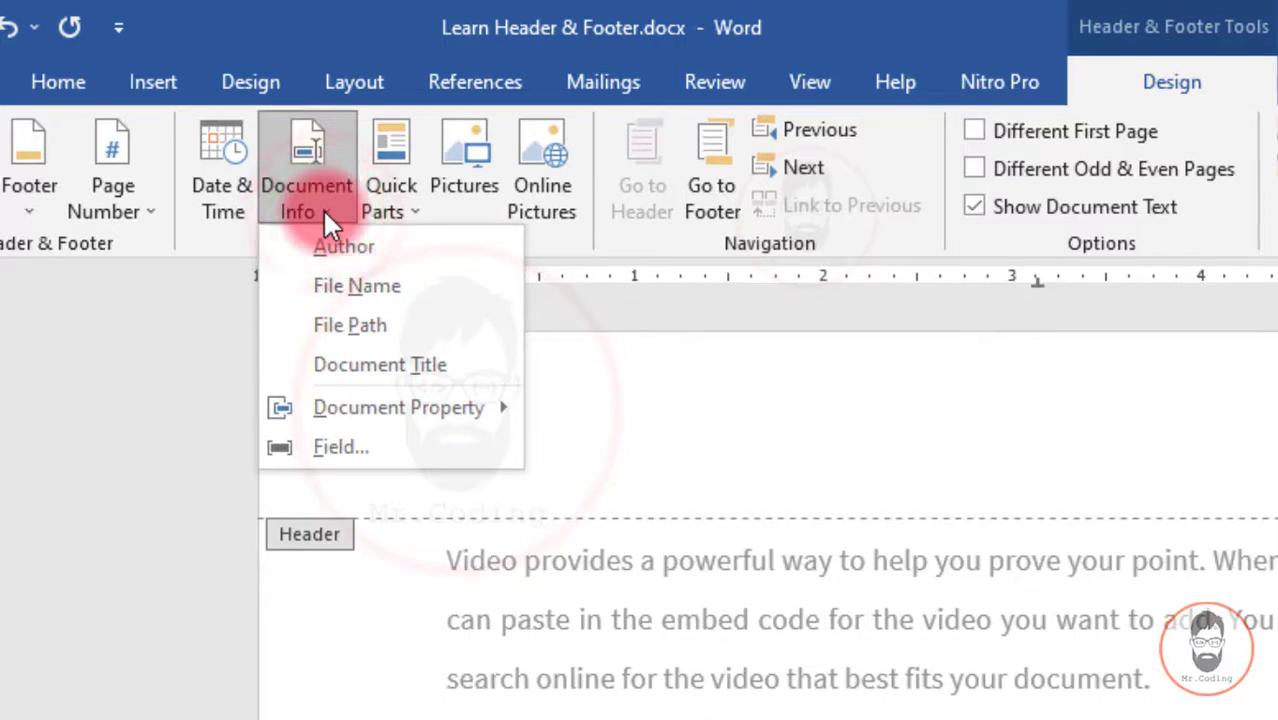
# Insert the Company E-mail document property into the header and fill in a company e-mail address
pyautogui.click(322, 208)
pyautogui.click(330, 212)
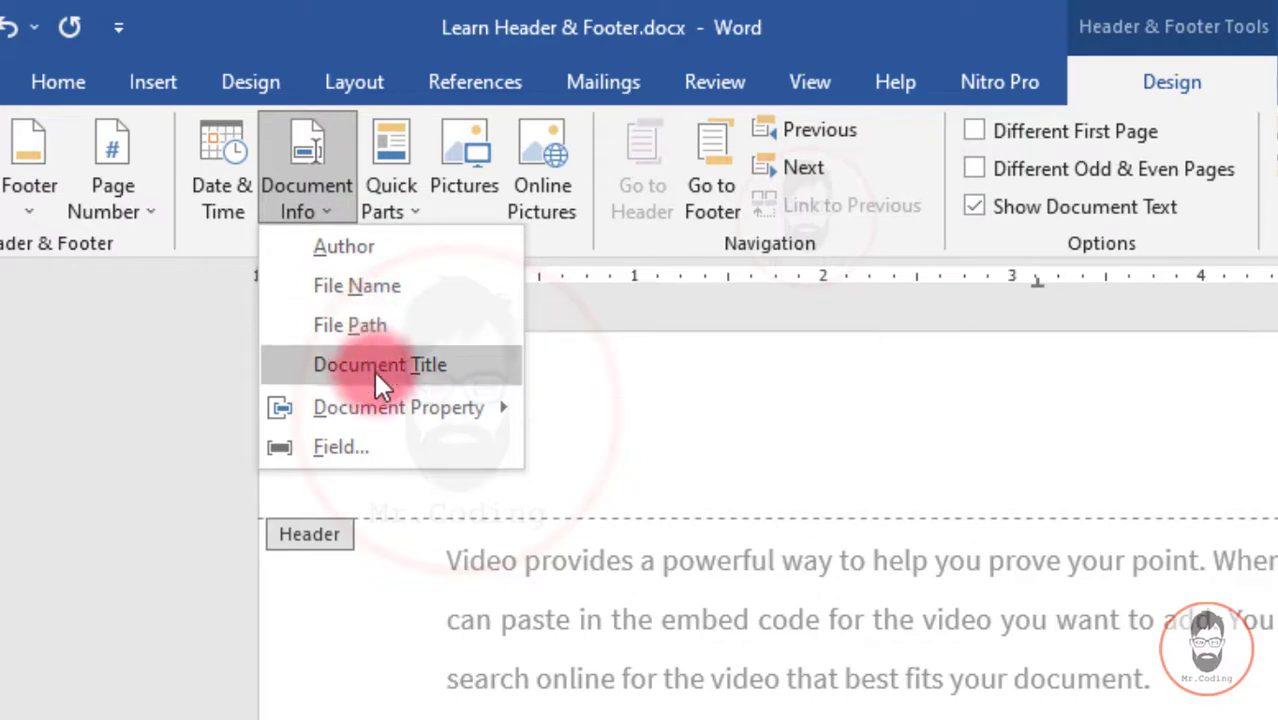
pyautogui.moveTo(363, 410)
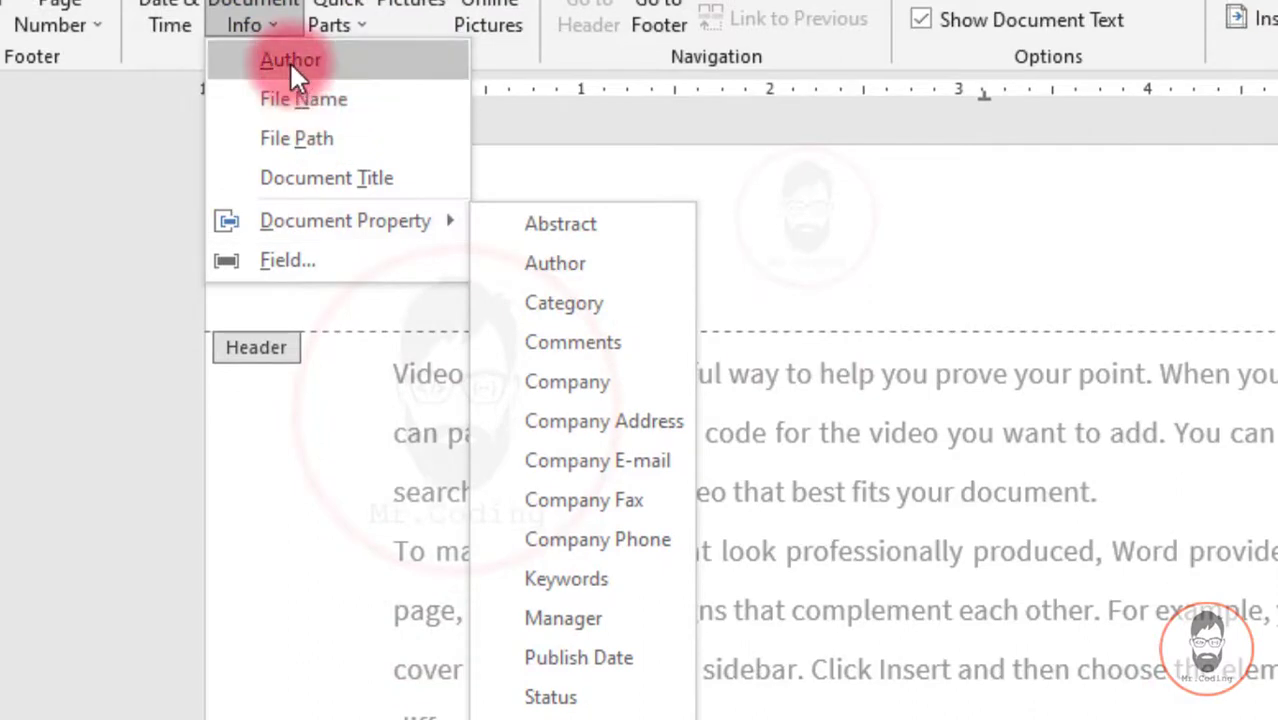
pyautogui.moveTo(395, 218)
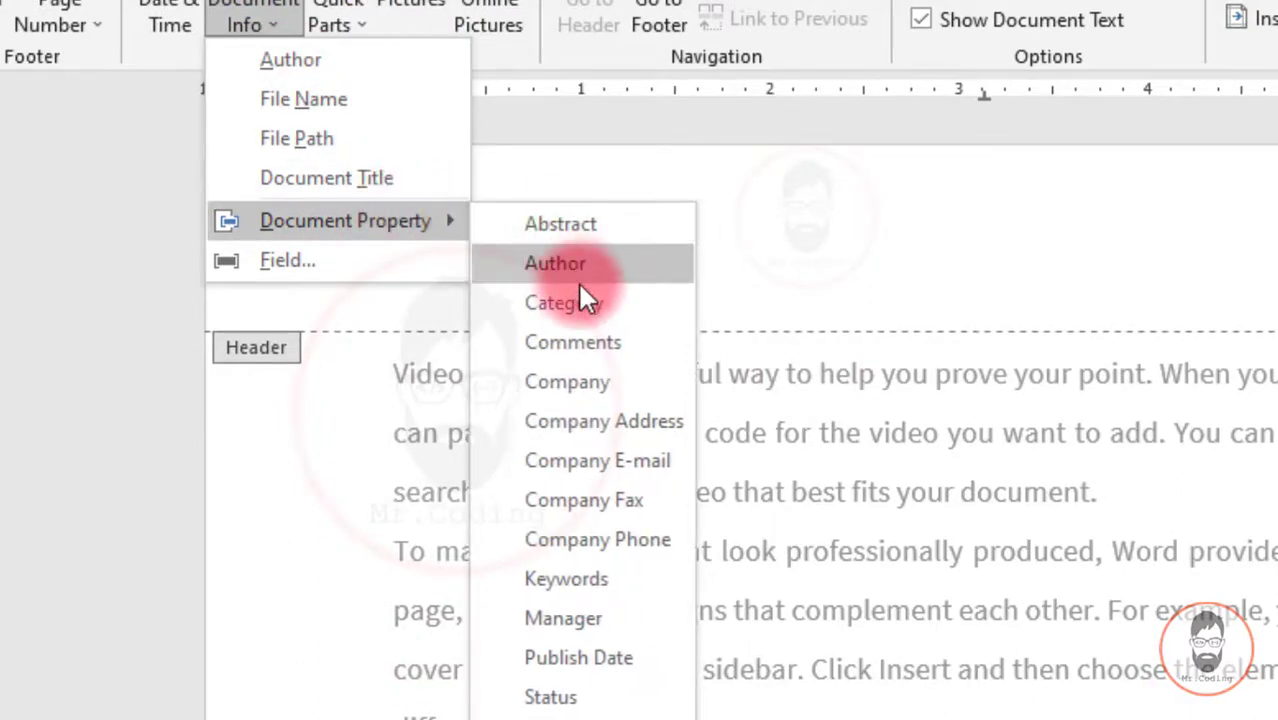
pyautogui.click(626, 455)
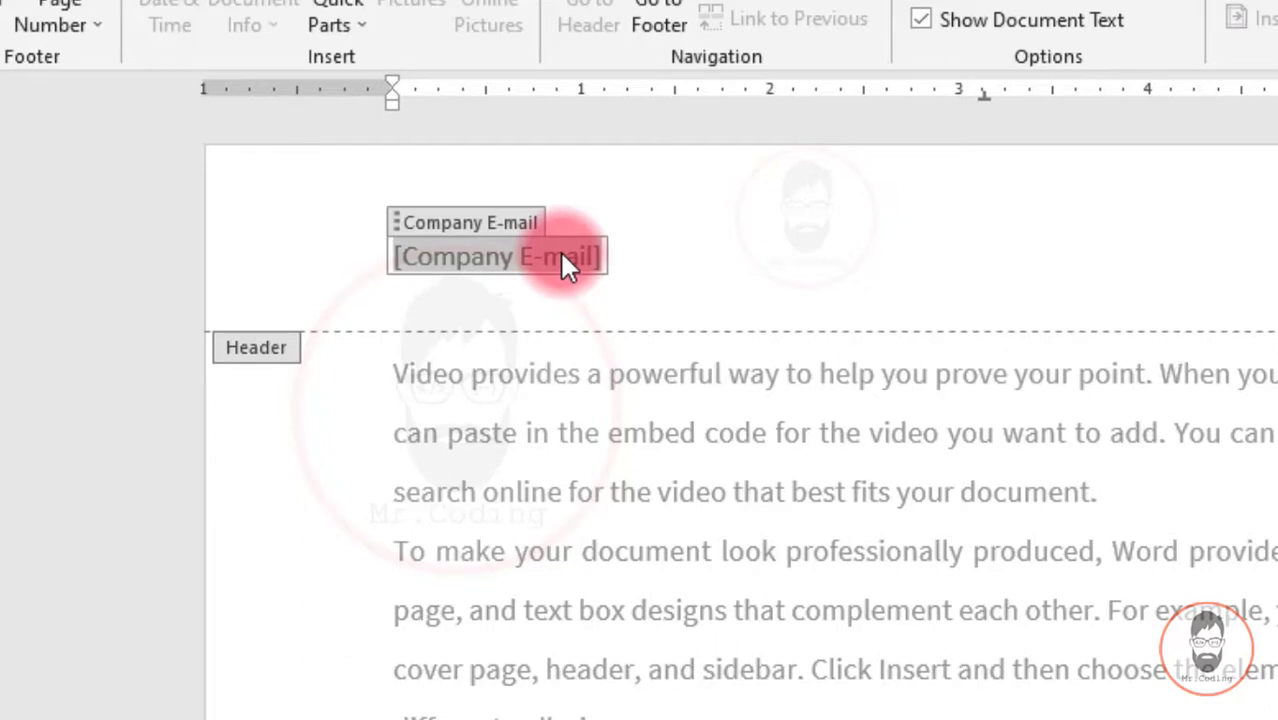
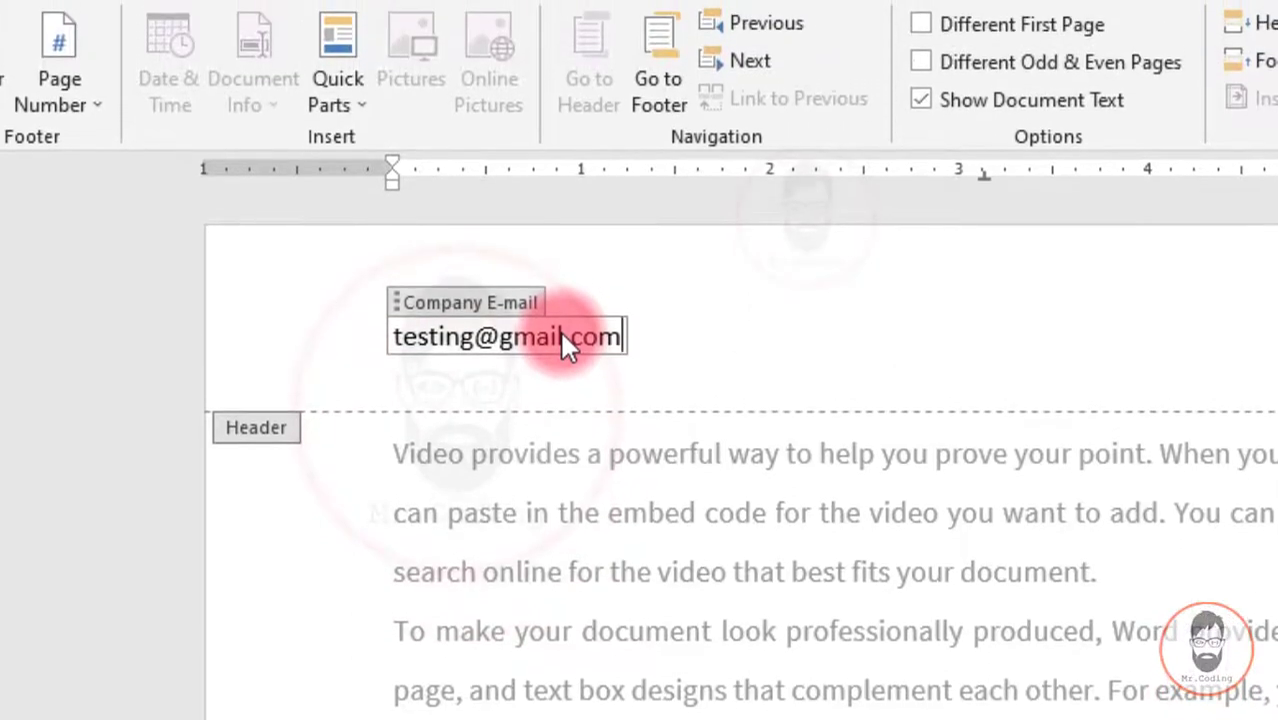
# Select and delete the Company E-mail field, leaving the header empty
pyautogui.click(498, 301)
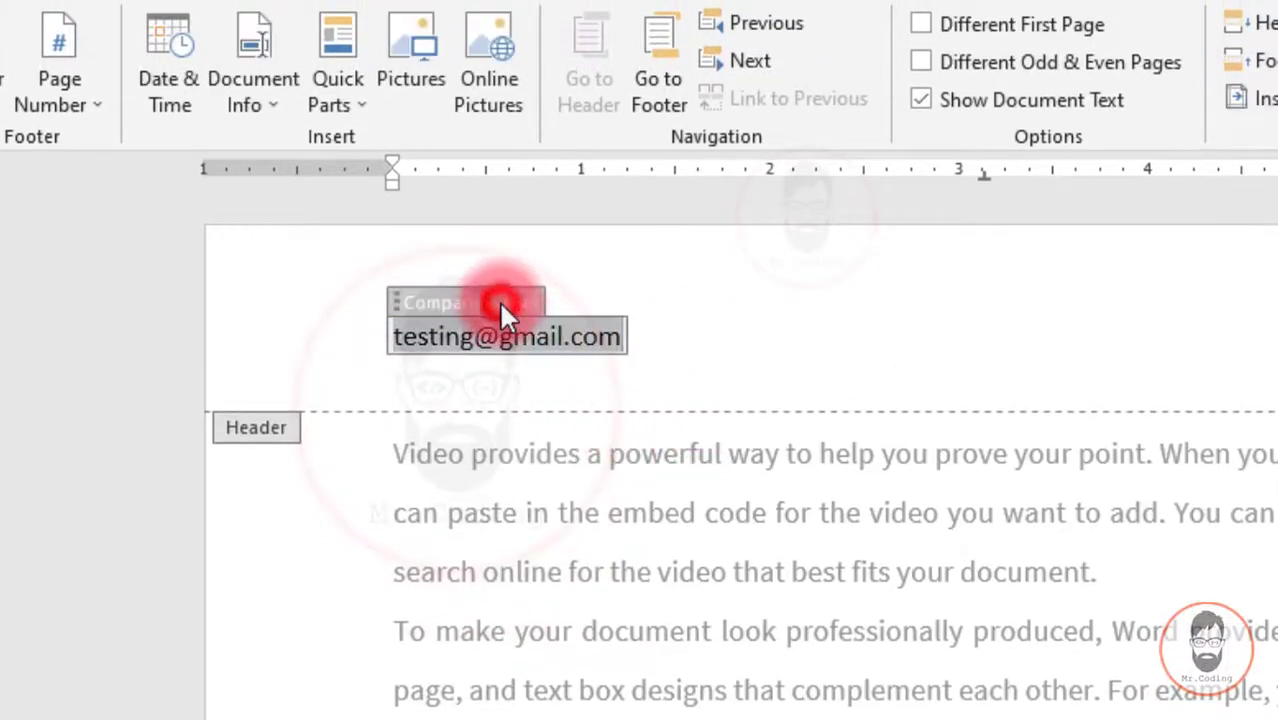
pyautogui.press('Delete')
pyautogui.click(245, 100)
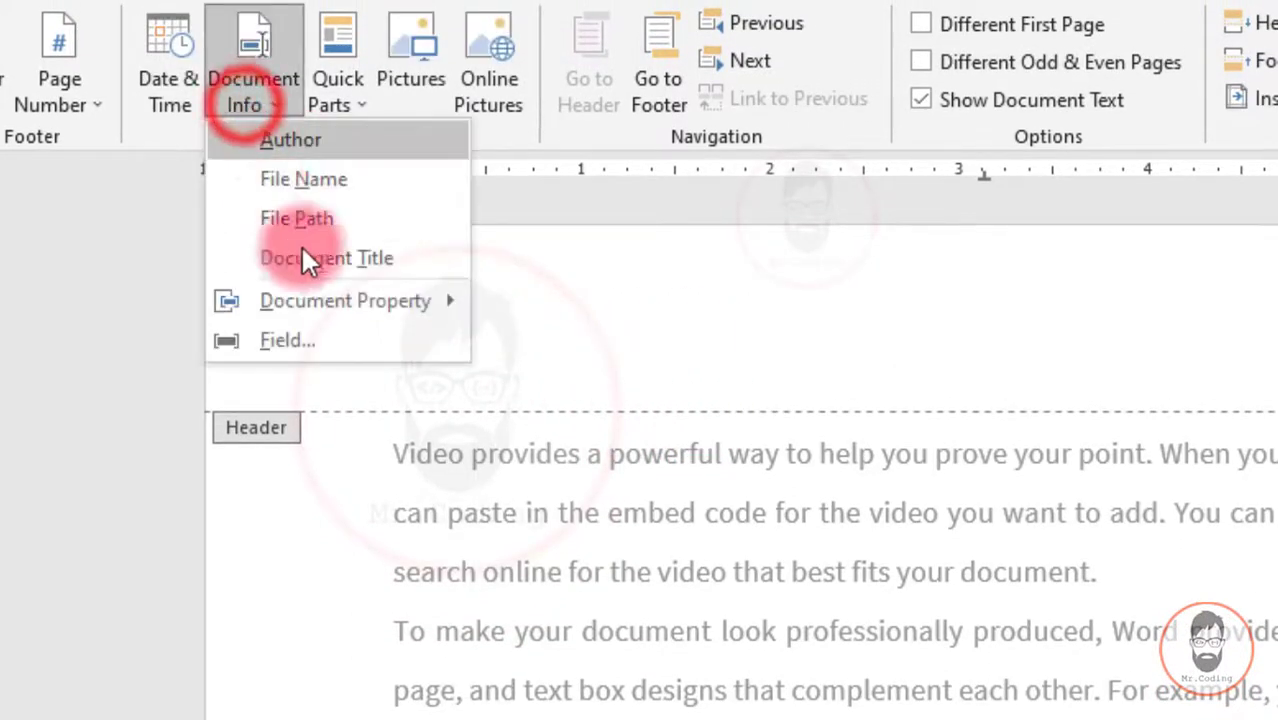
pyautogui.moveTo(384, 303)
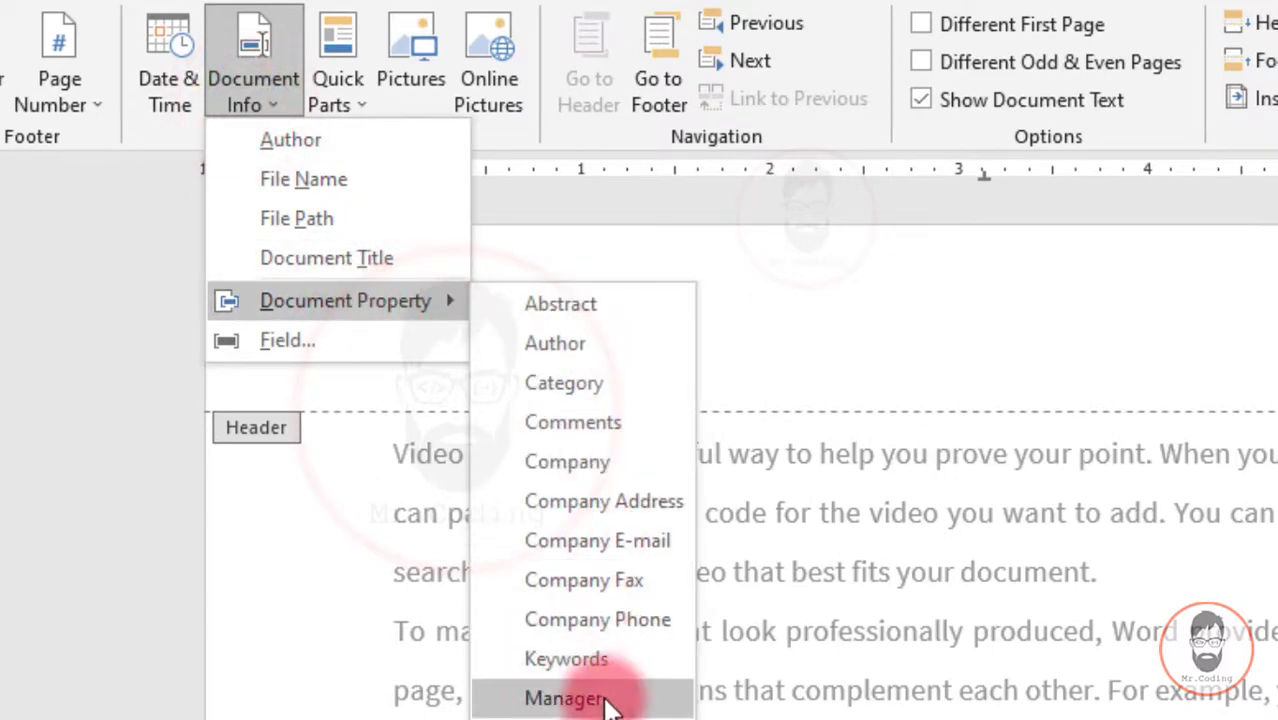
# Open the Field dialog and scroll the field list to find FileSize
pyautogui.click(286, 336)
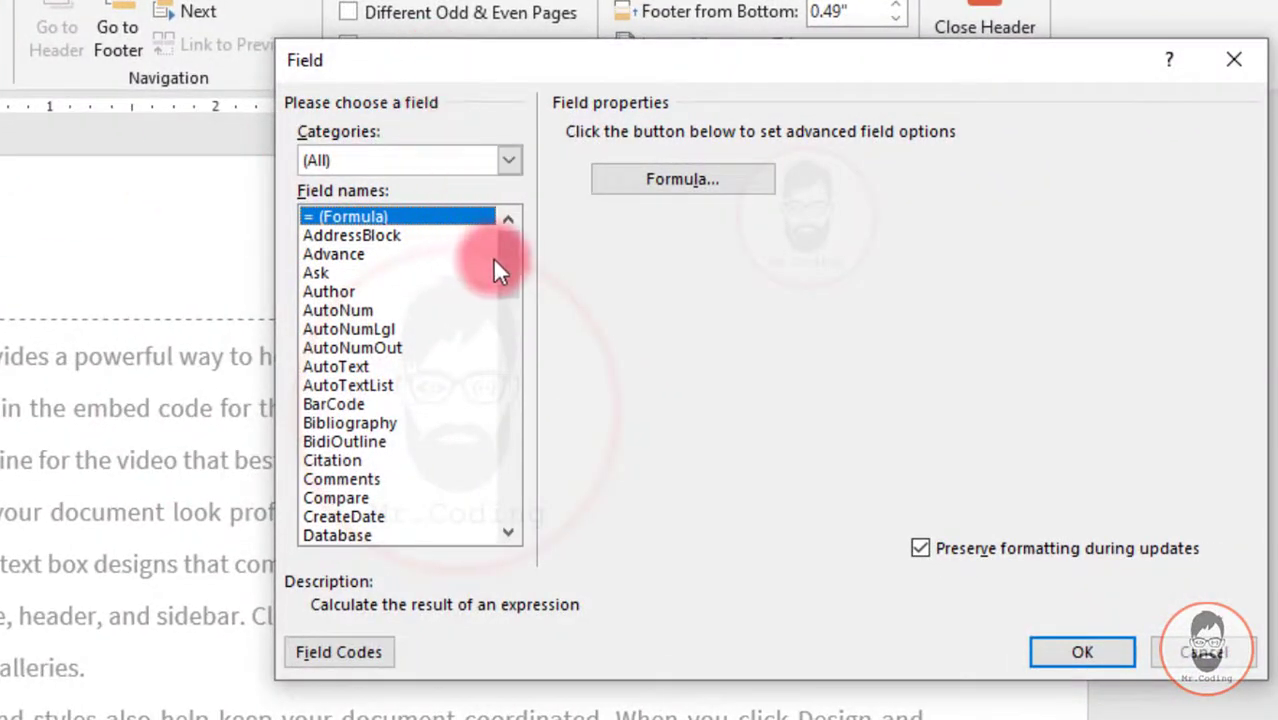
pyautogui.moveTo(508, 262)
pyautogui.mouseDown()
pyautogui.moveTo(513, 428)
pyautogui.moveTo(494, 448)
pyautogui.mouseUp()
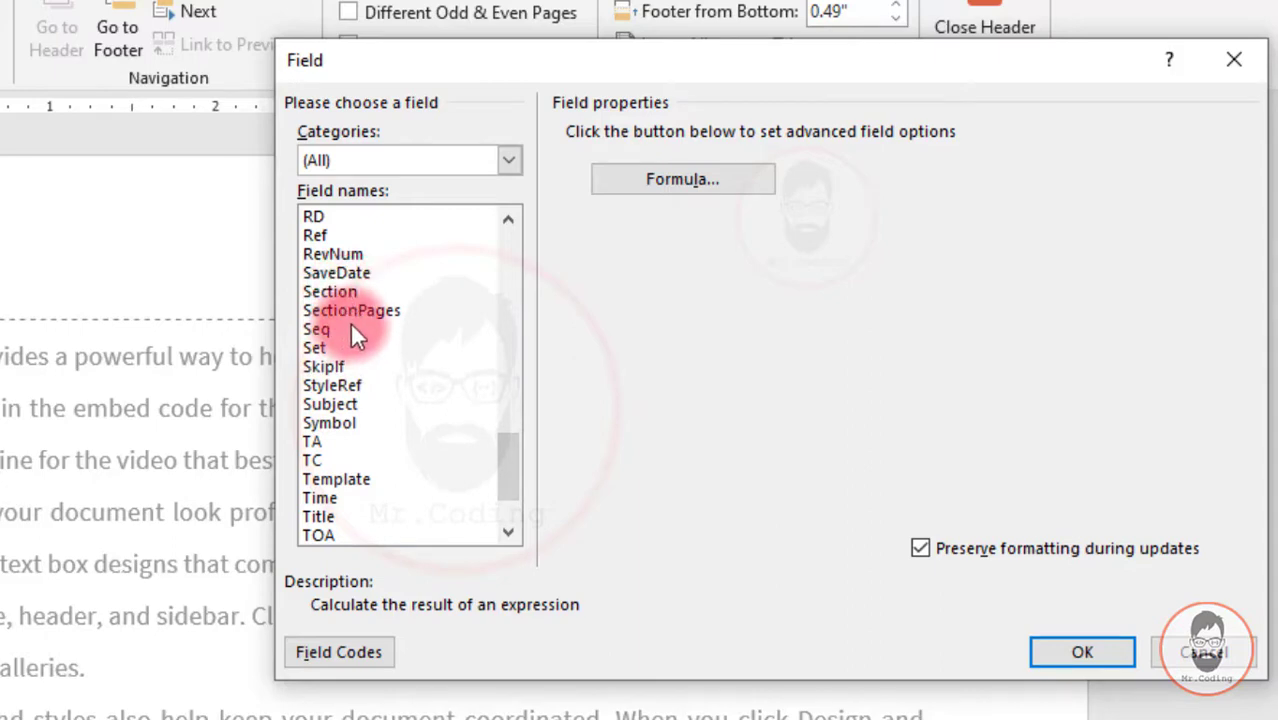
pyautogui.scroll(1, 352, 328)
pyautogui.scroll(2, 352, 328)
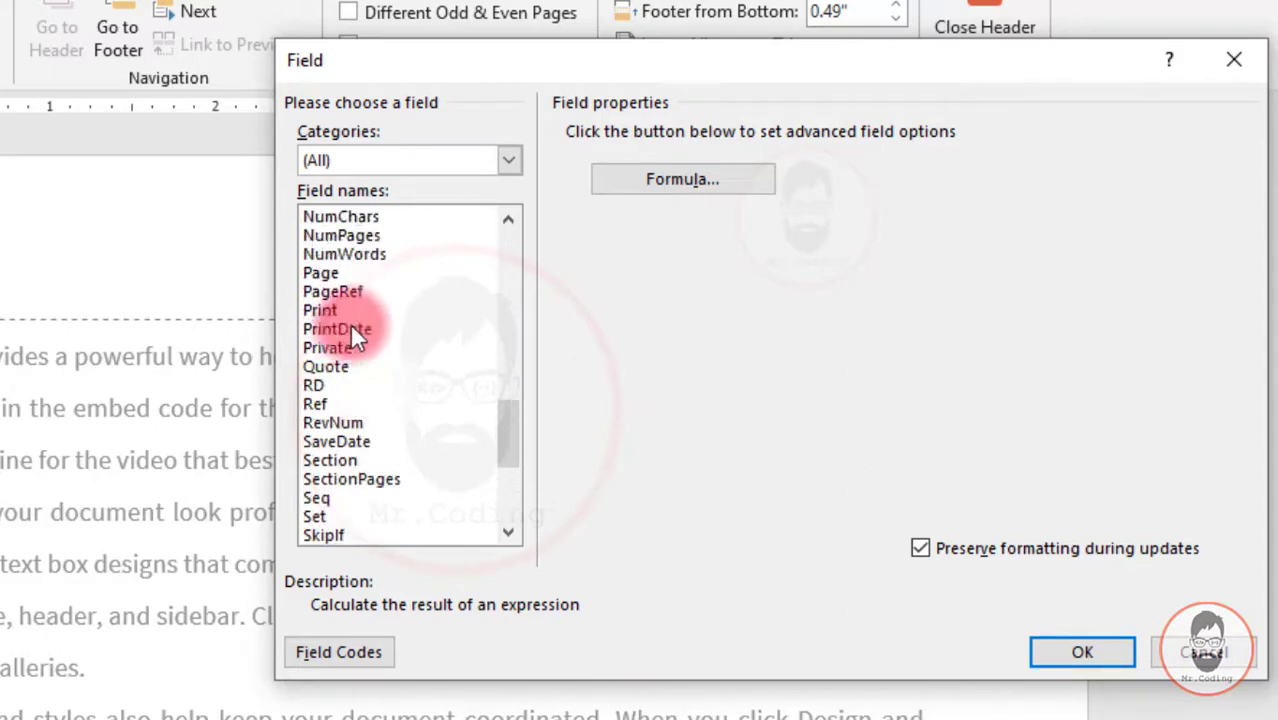
pyautogui.scroll(2, 352, 328)
pyautogui.scroll(3, 351, 325)
pyautogui.scroll(2, 351, 325)
pyautogui.scroll(1, 351, 325)
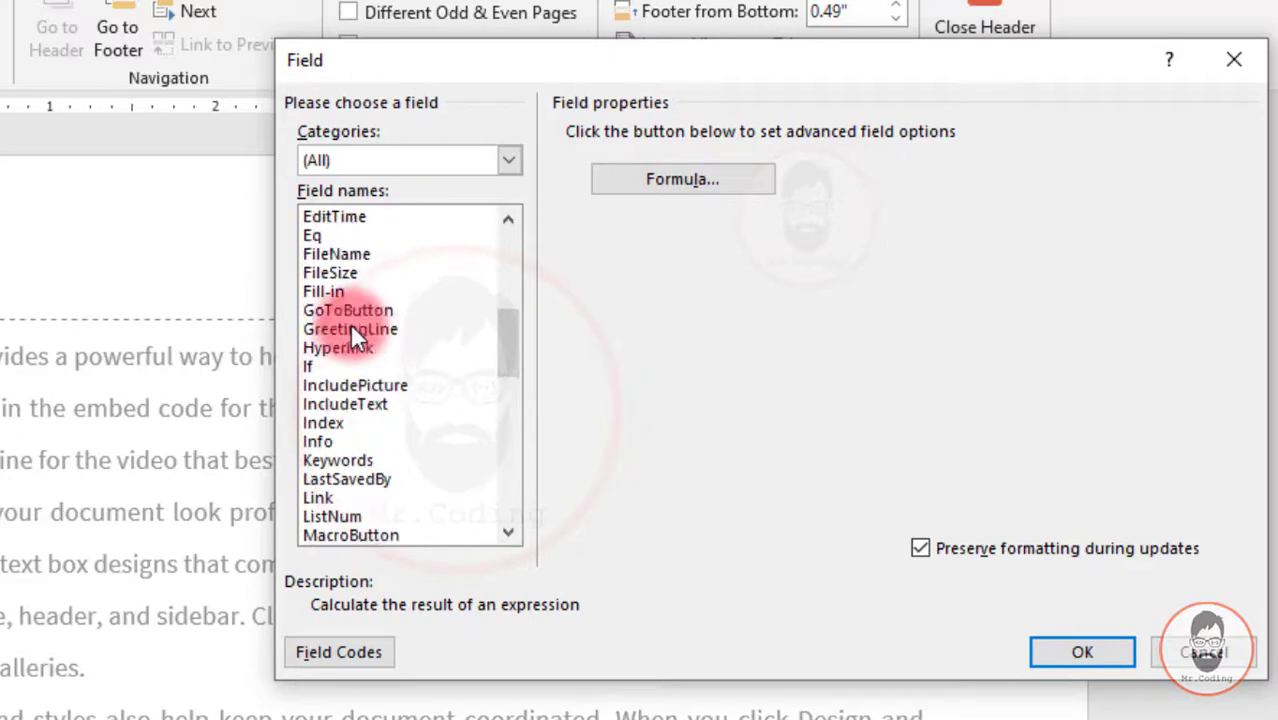
# Insert a FileSize field with numeric format 0, then delete the resulting 15053
pyautogui.click(338, 273)
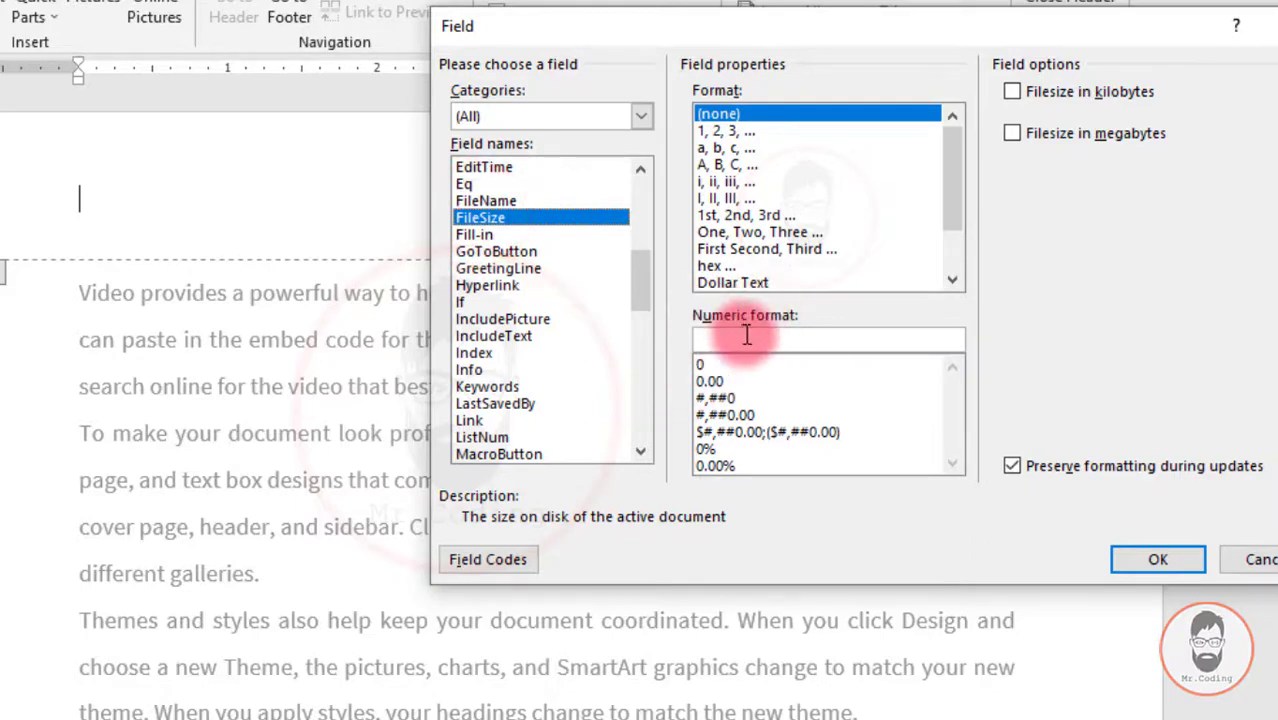
pyautogui.click(702, 363)
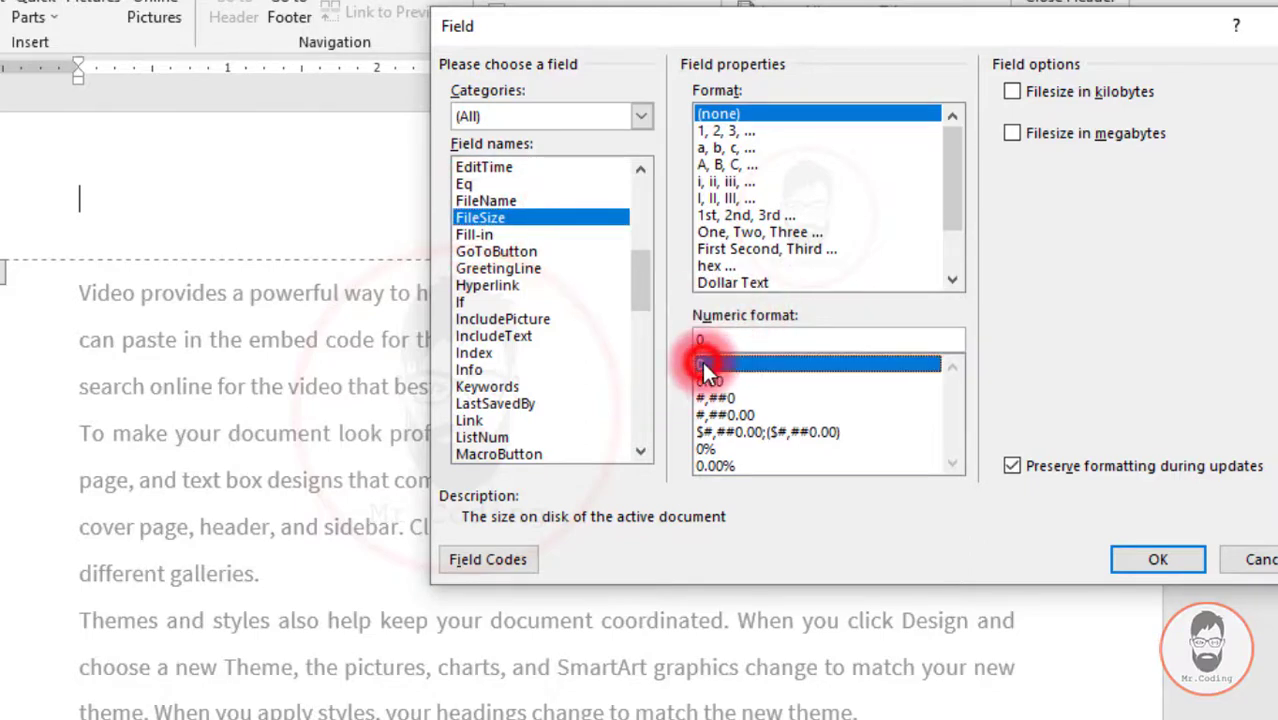
pyautogui.click(1158, 560)
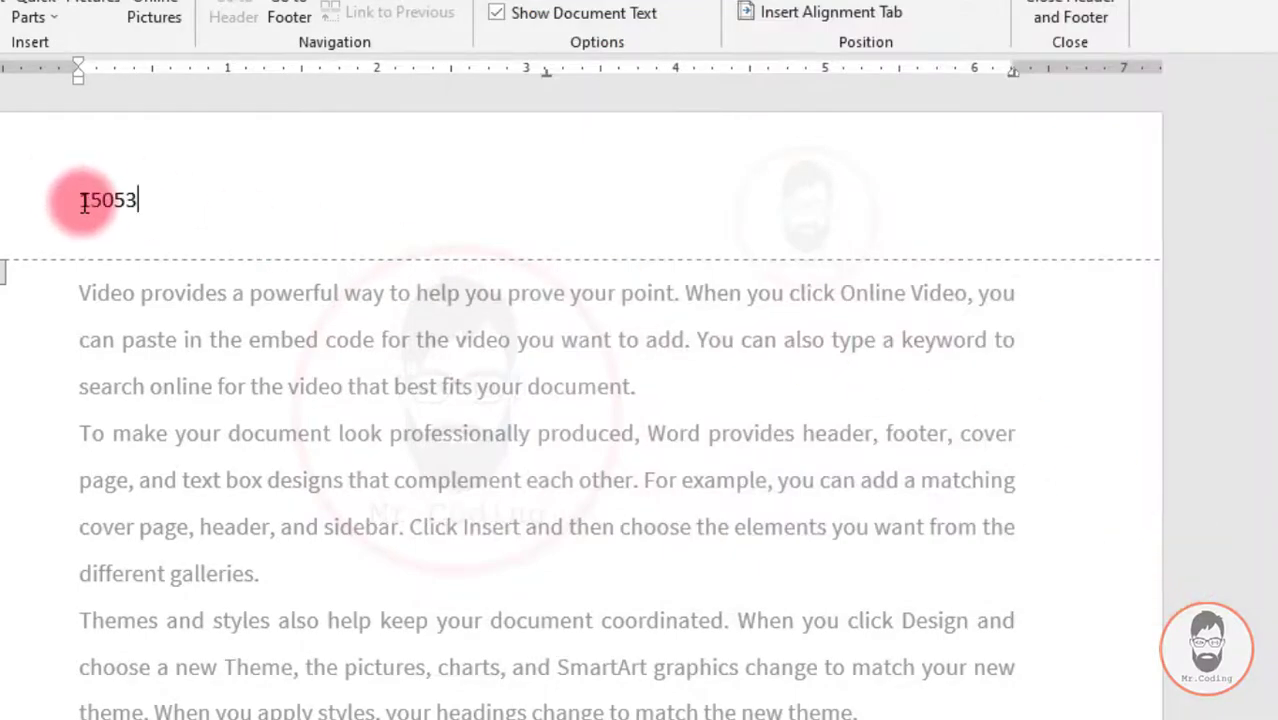
pyautogui.moveTo(84, 201); pyautogui.dragTo(144, 206)
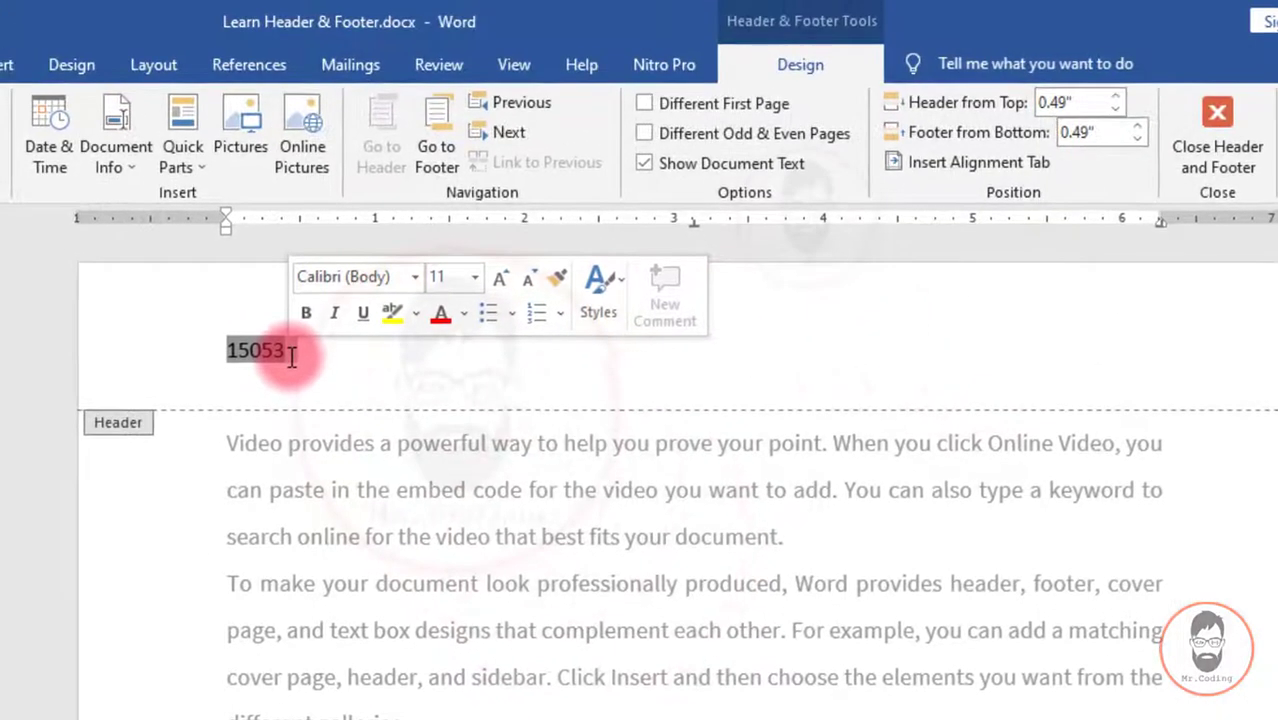
pyautogui.press('Delete')
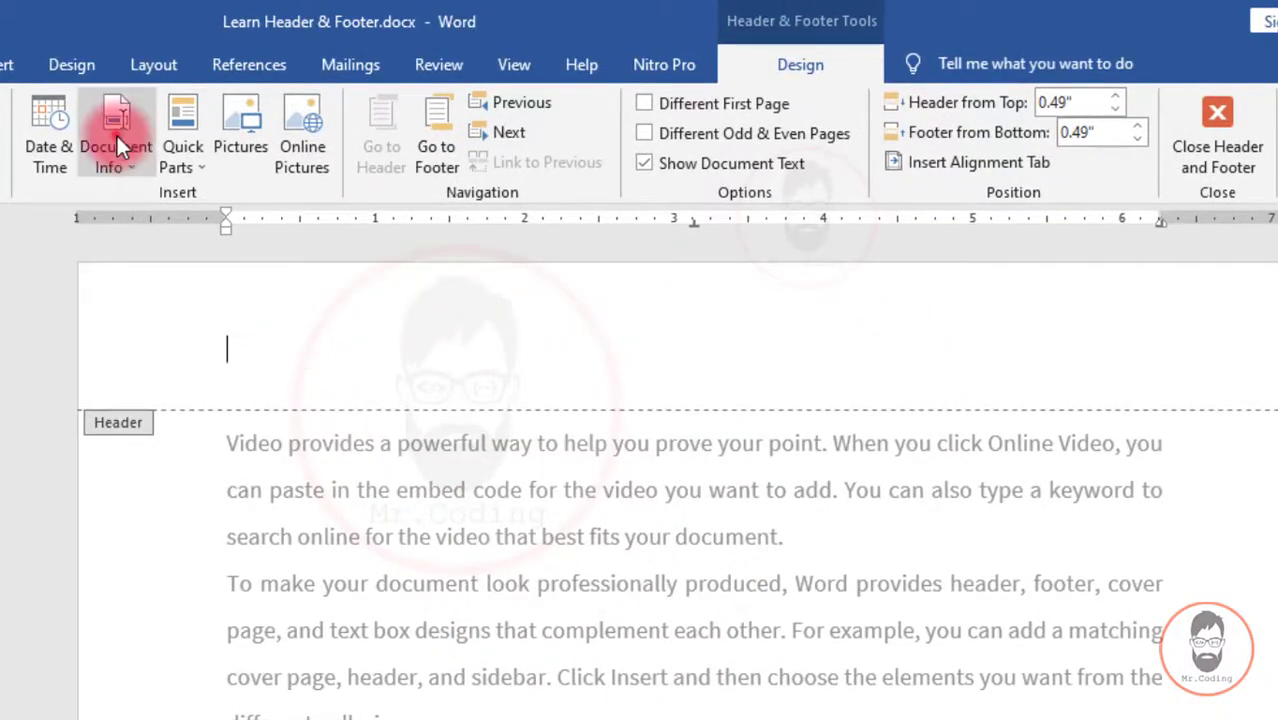
pyautogui.click(116, 133)
pyautogui.click(148, 350)
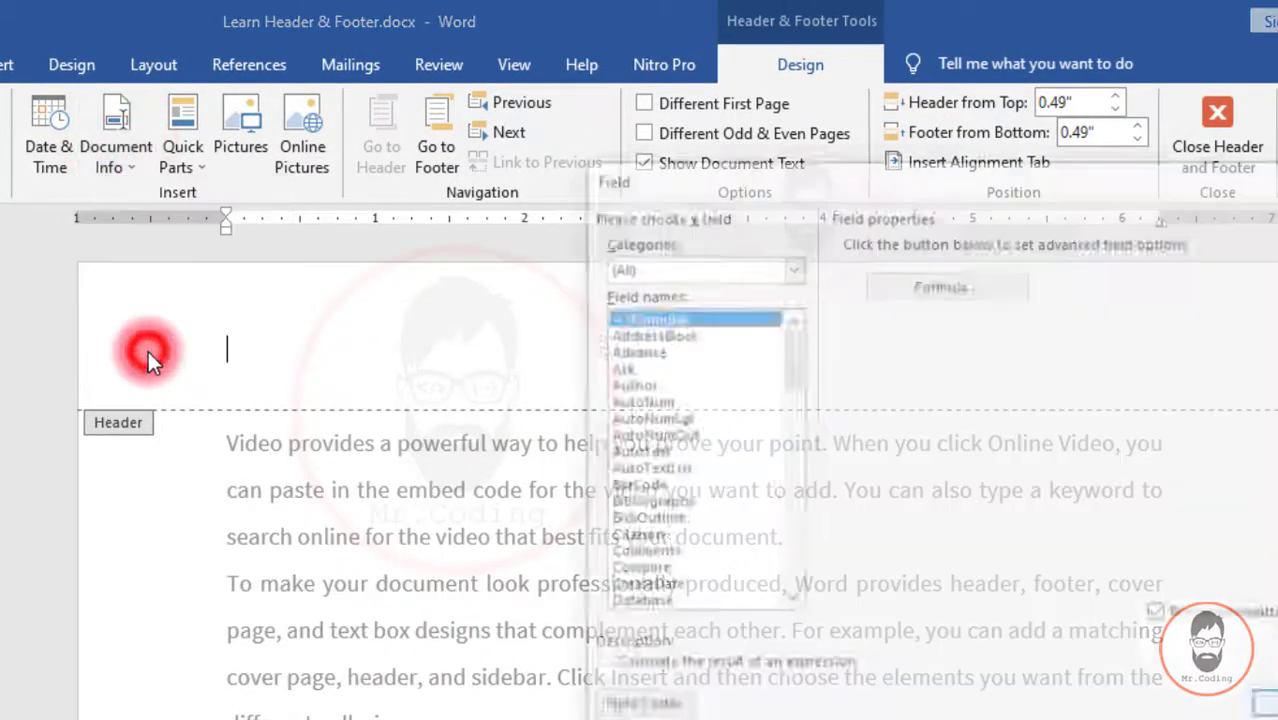
pyautogui.moveTo(794, 349); pyautogui.dragTo(791, 436)
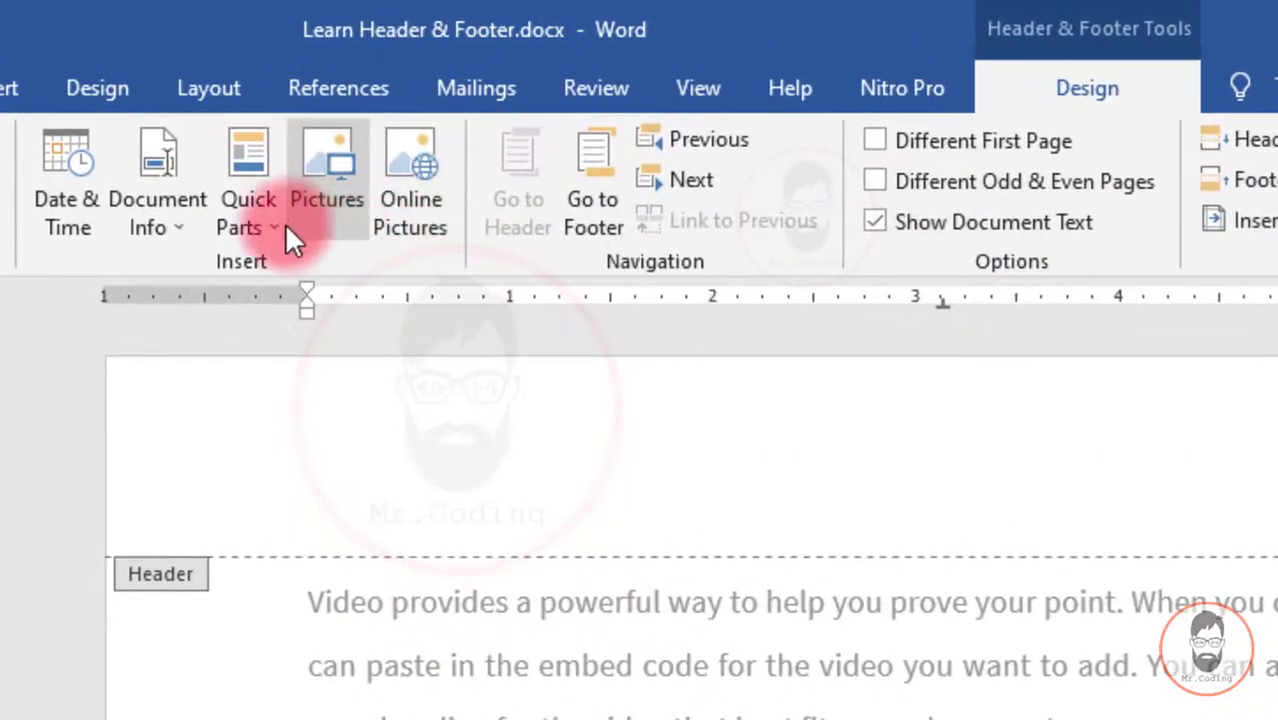
pyautogui.click(172, 186)
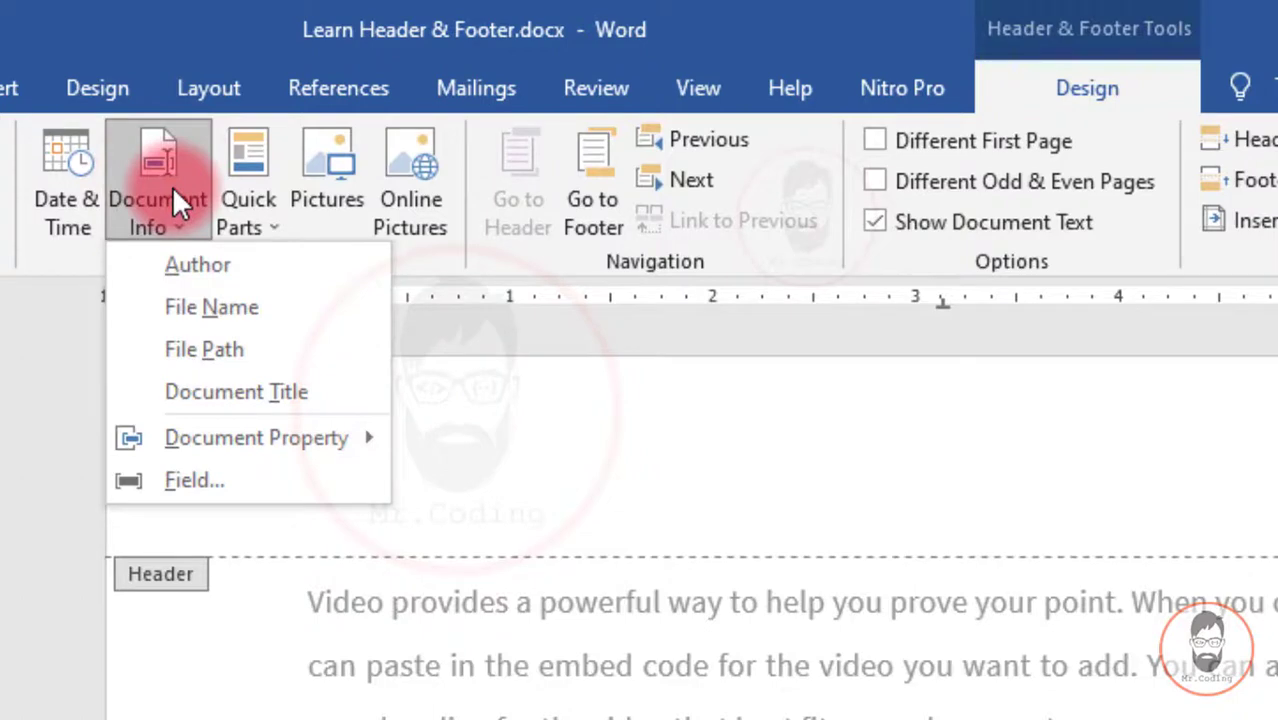
pyautogui.click(255, 191)
pyautogui.click(242, 198)
pyautogui.click(243, 199)
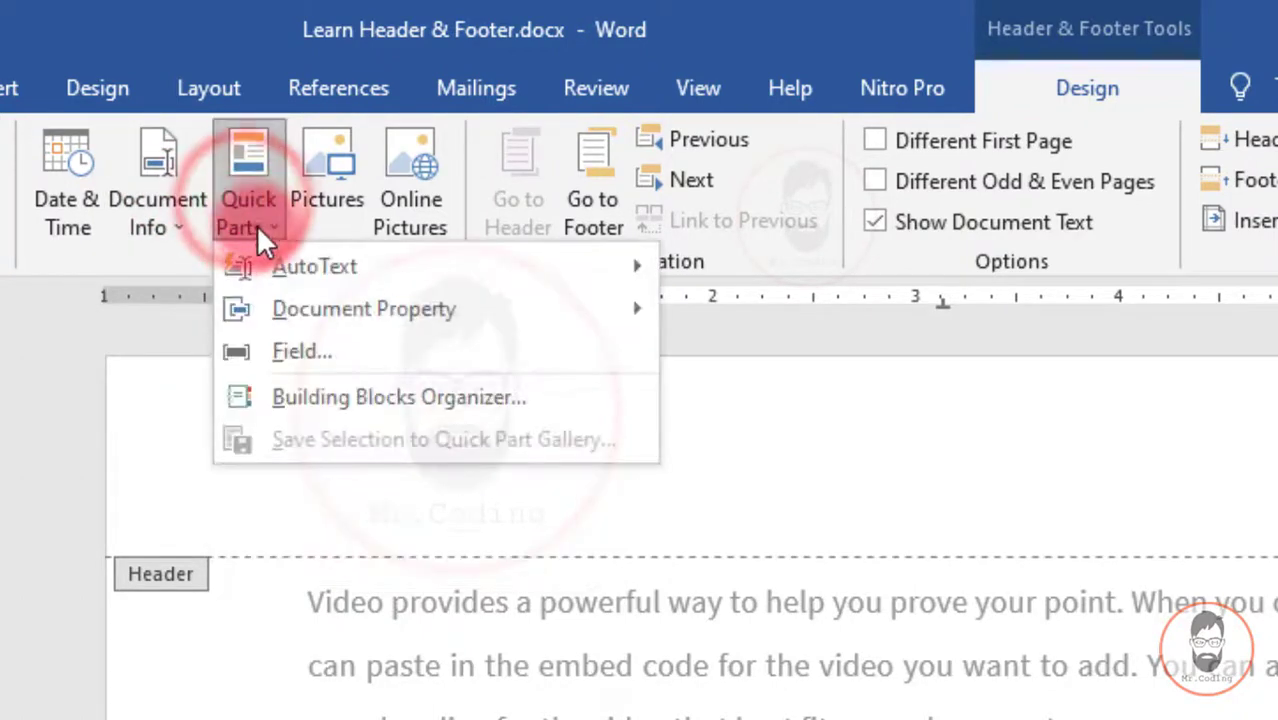
pyautogui.moveTo(340, 268)
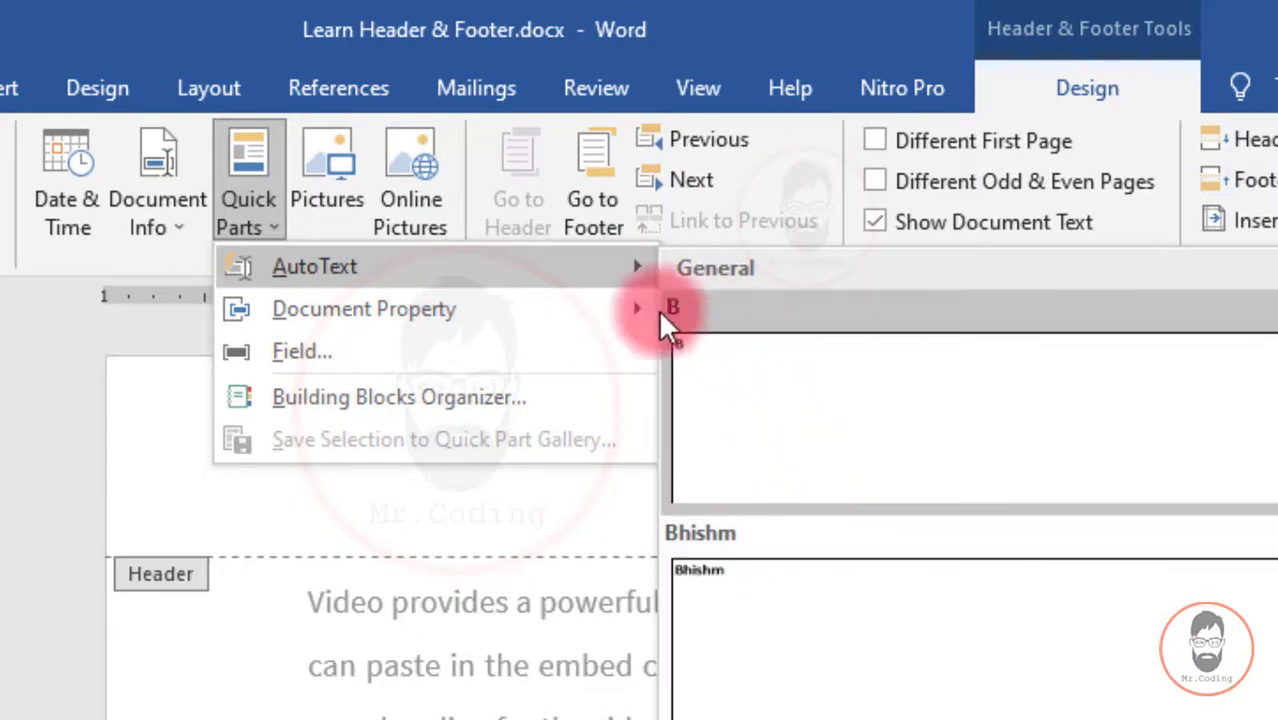
pyautogui.moveTo(470, 310)
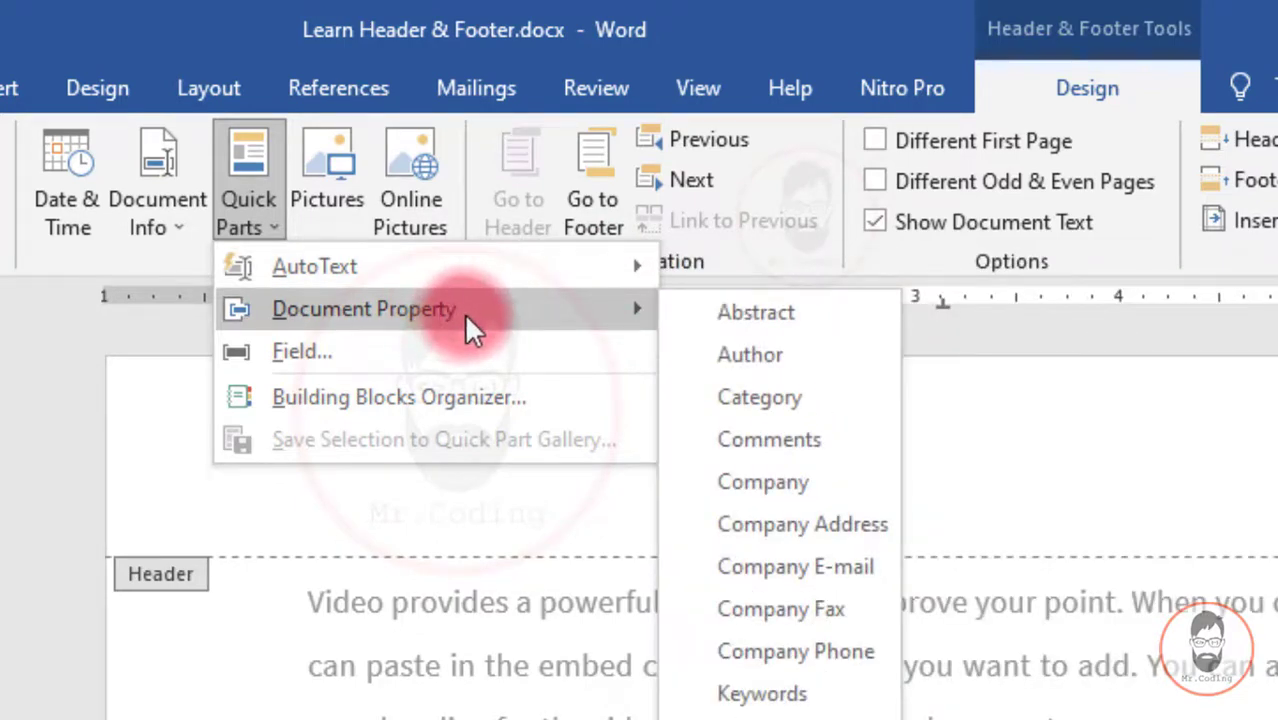
pyautogui.click(135, 205)
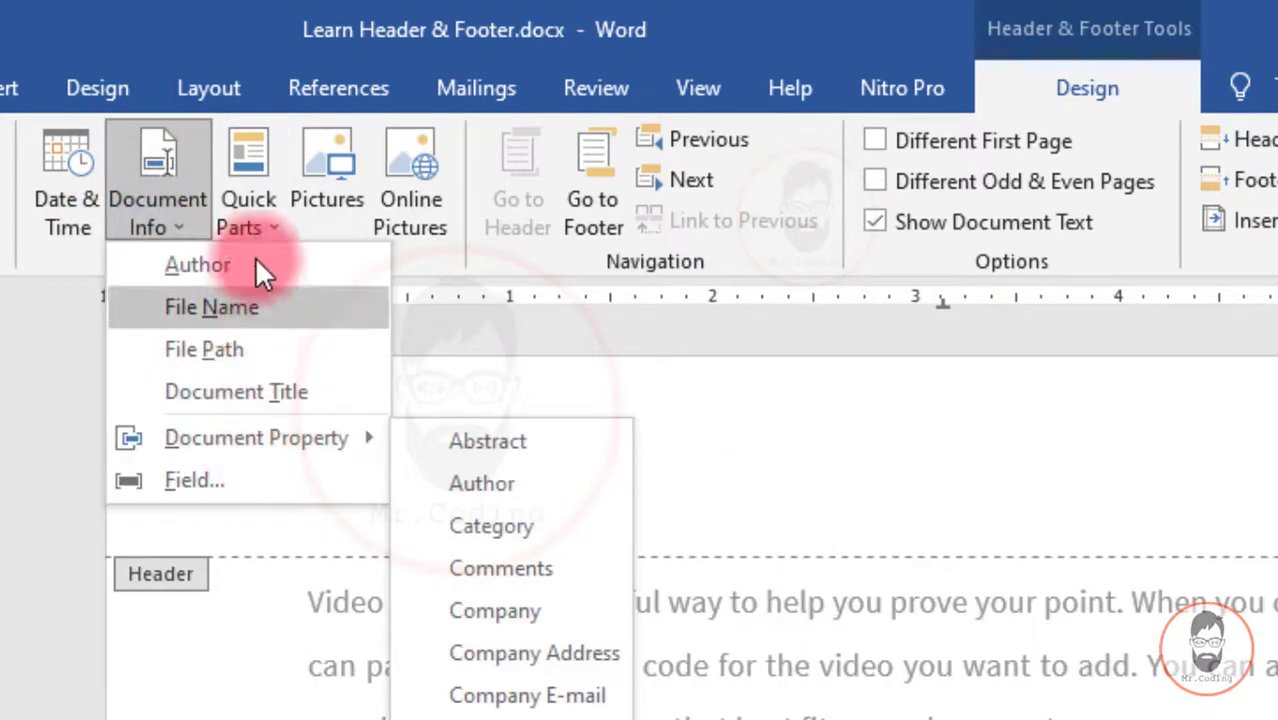
pyautogui.click(252, 212)
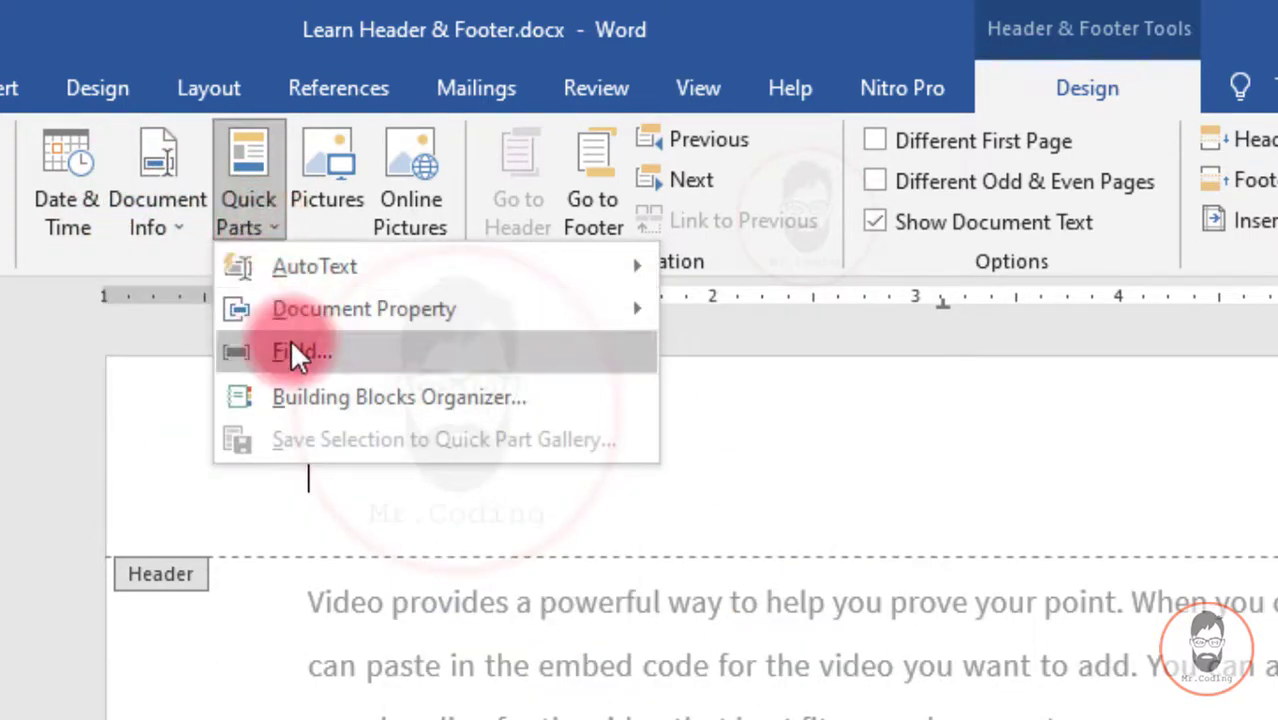
pyautogui.click(144, 226)
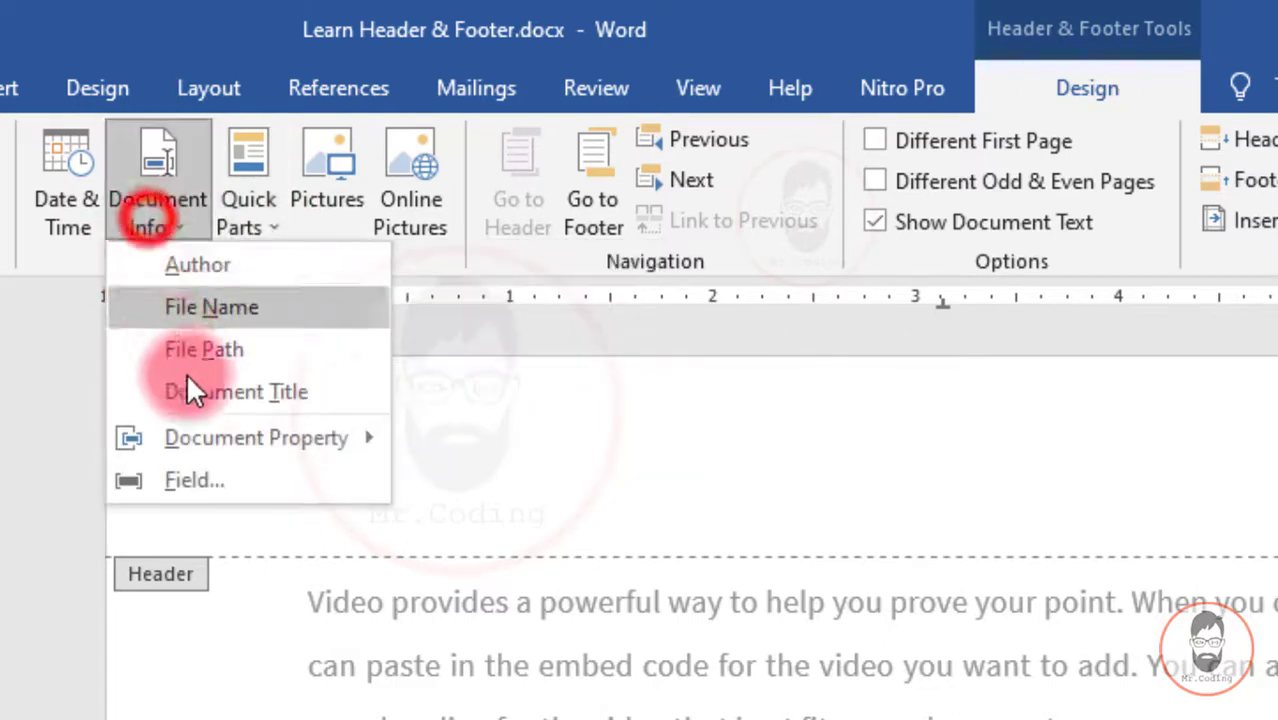
pyautogui.click(255, 228)
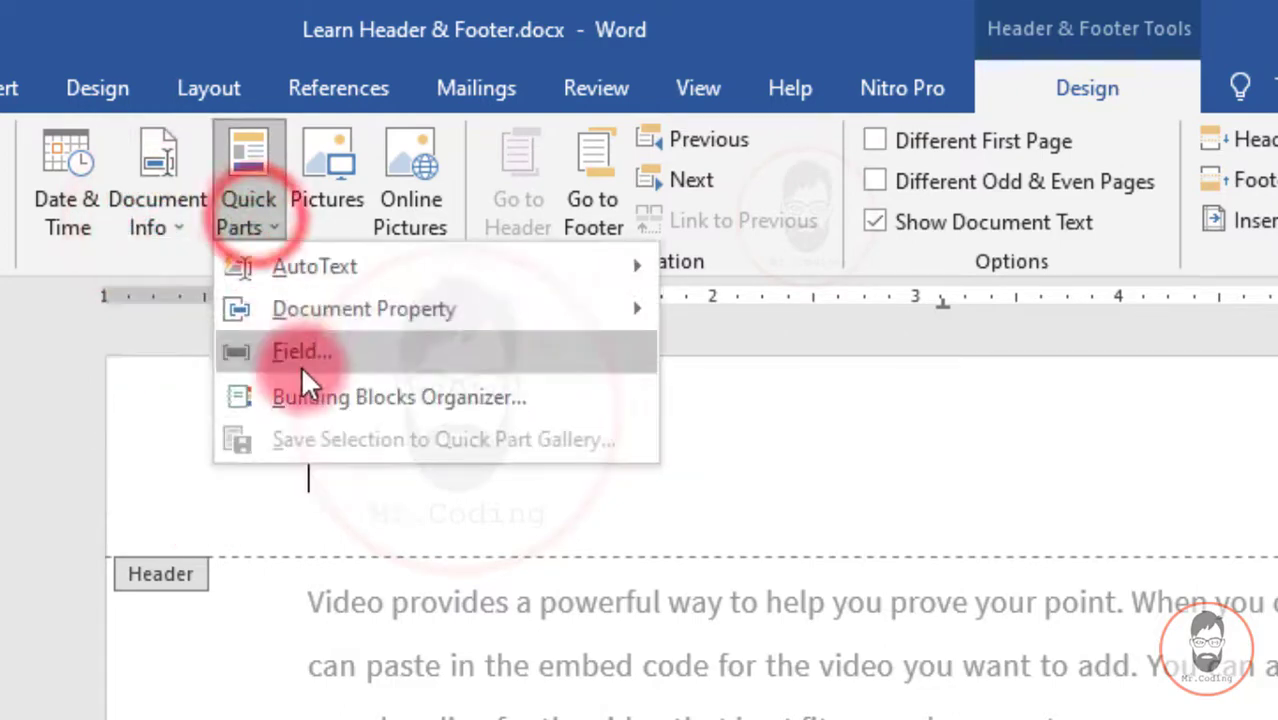
pyautogui.click(260, 195)
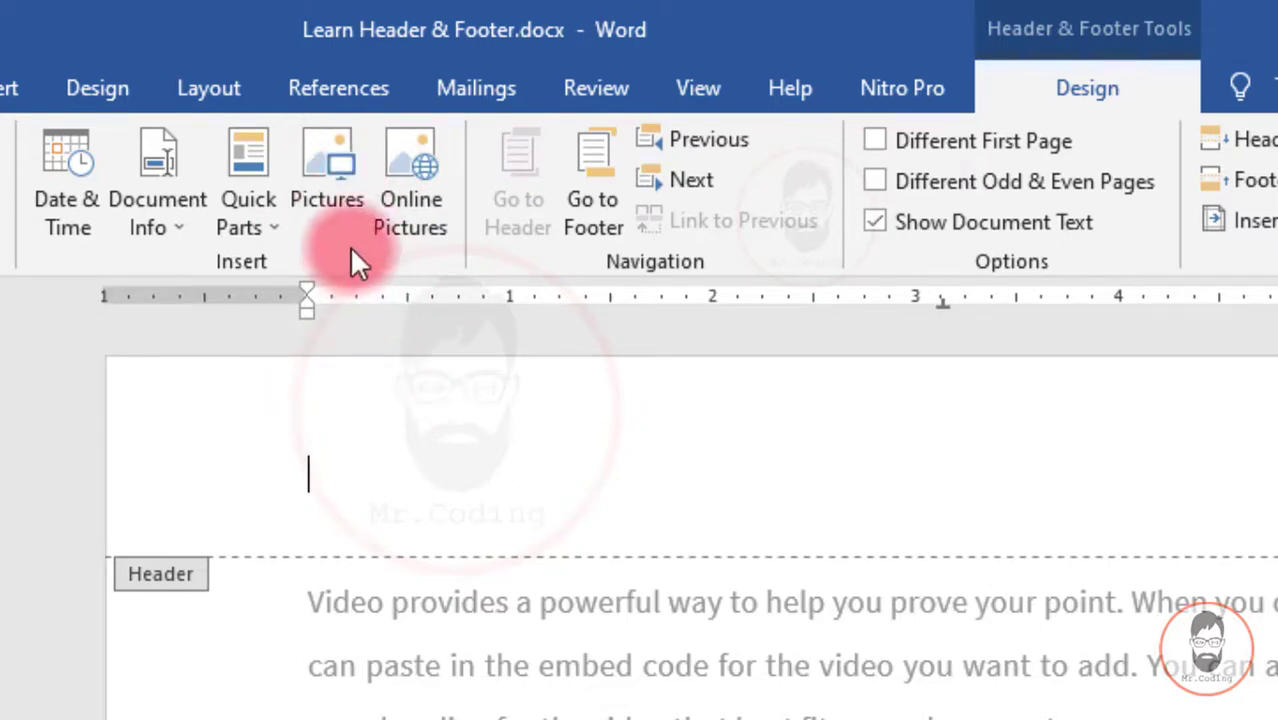
# Insert the Input.png arrow icon from the images > Computer Task folder
pyautogui.click(340, 152)
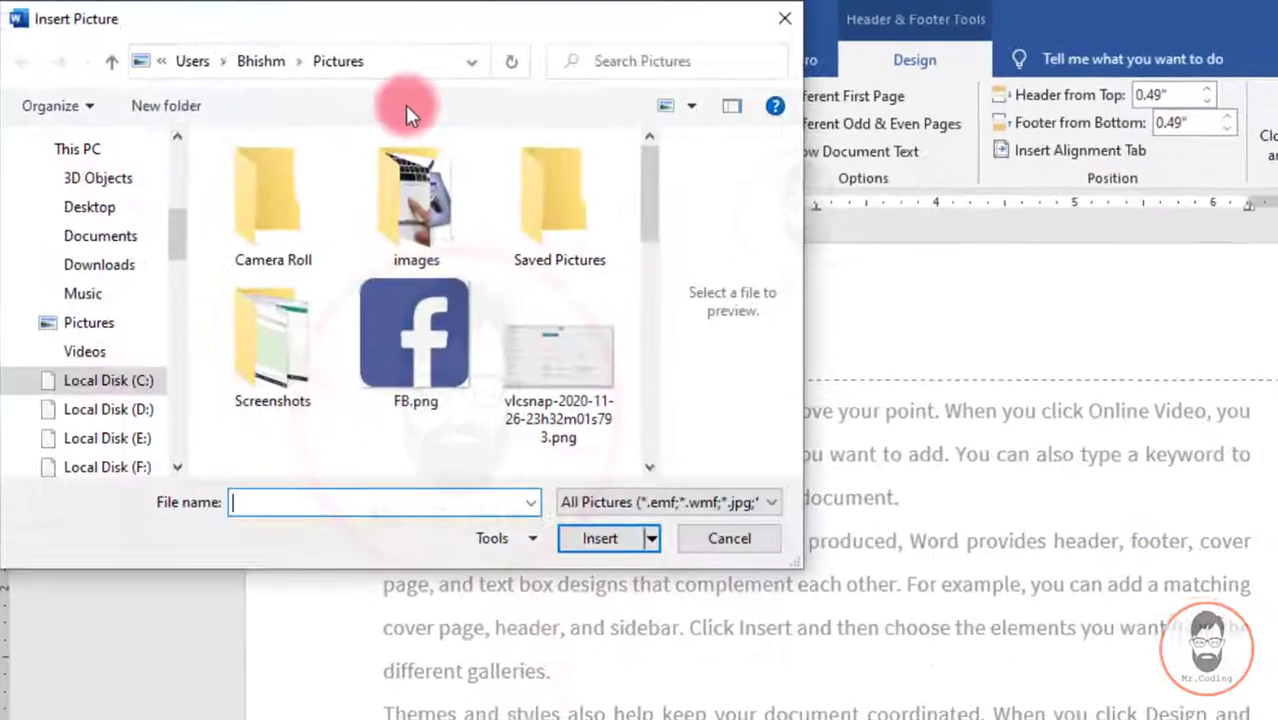
pyautogui.click(416, 225)
pyautogui.doubleClick(416, 225)
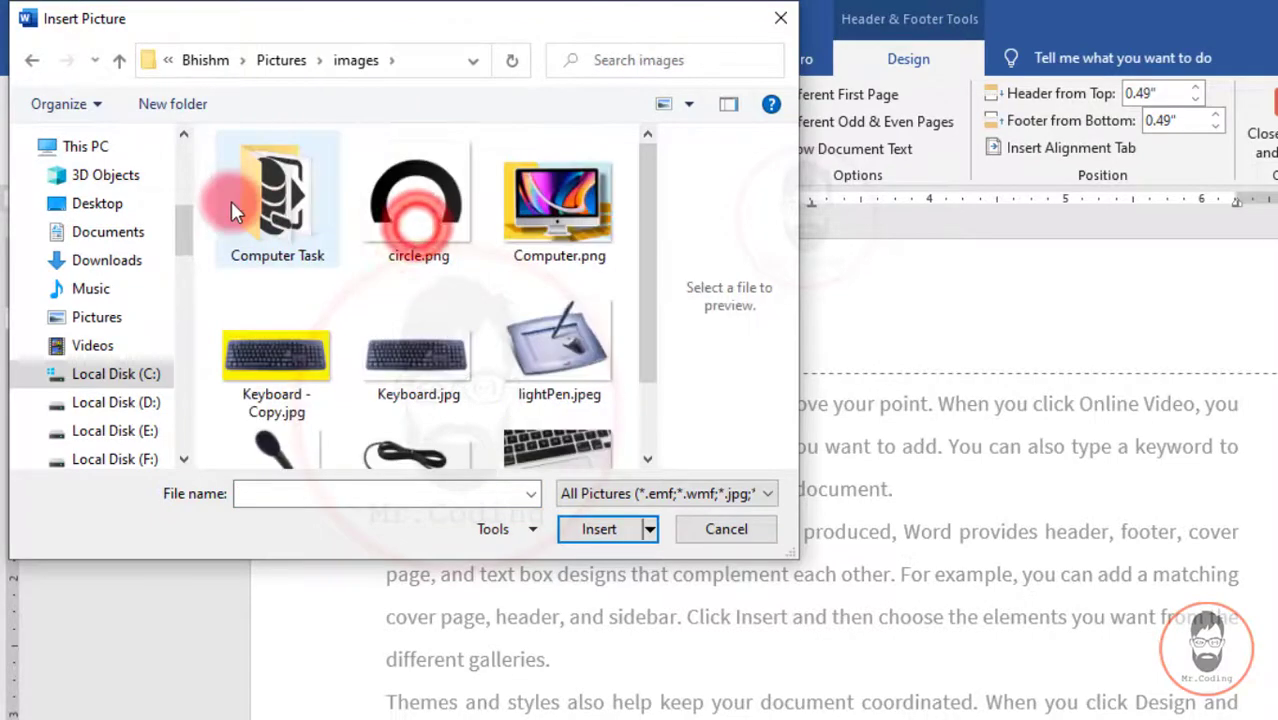
pyautogui.doubleClick(235, 200)
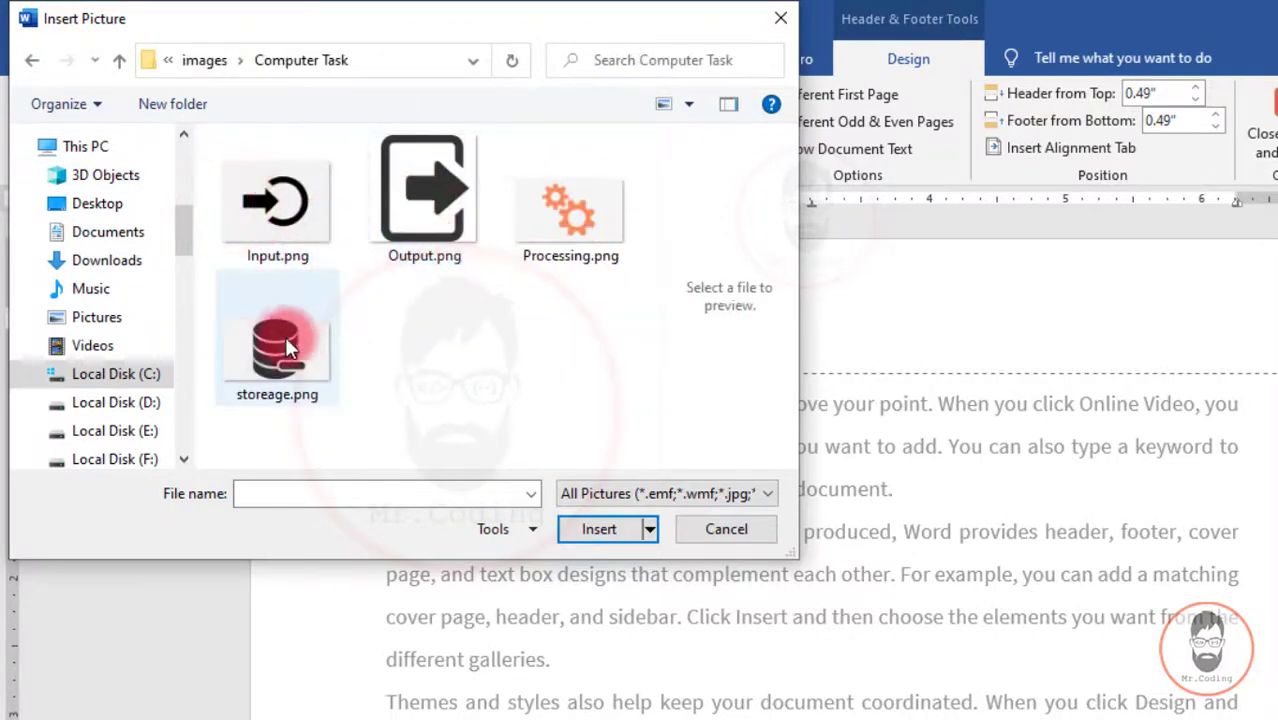
pyautogui.click(277, 196)
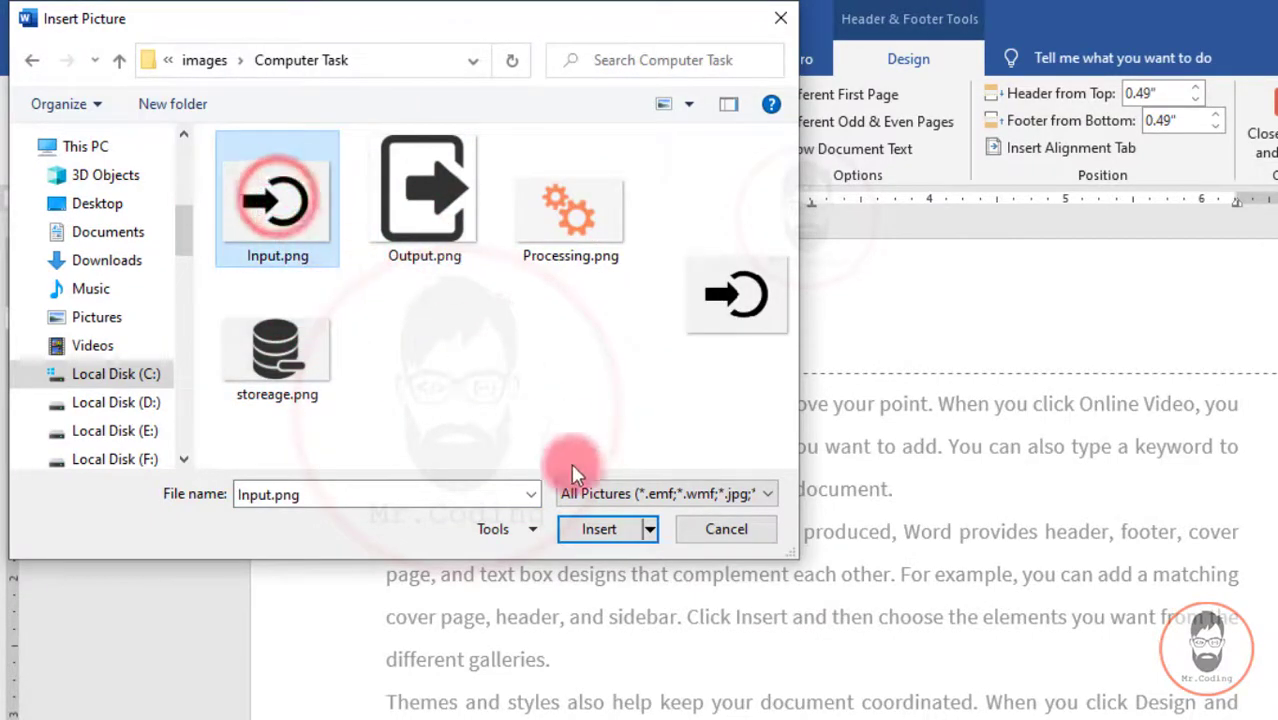
pyautogui.click(599, 527)
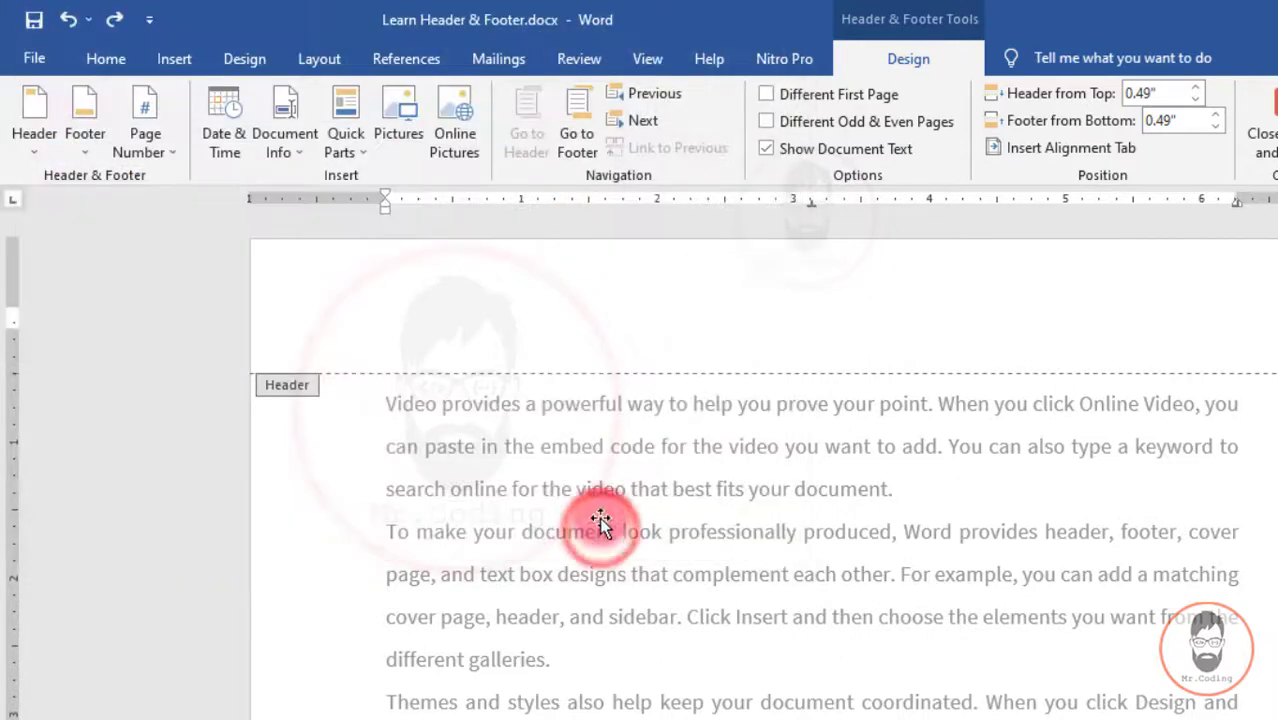
# Shrink the arrow icon to a small size and move it to the header's top left
pyautogui.scroll(-4, 587, 342)
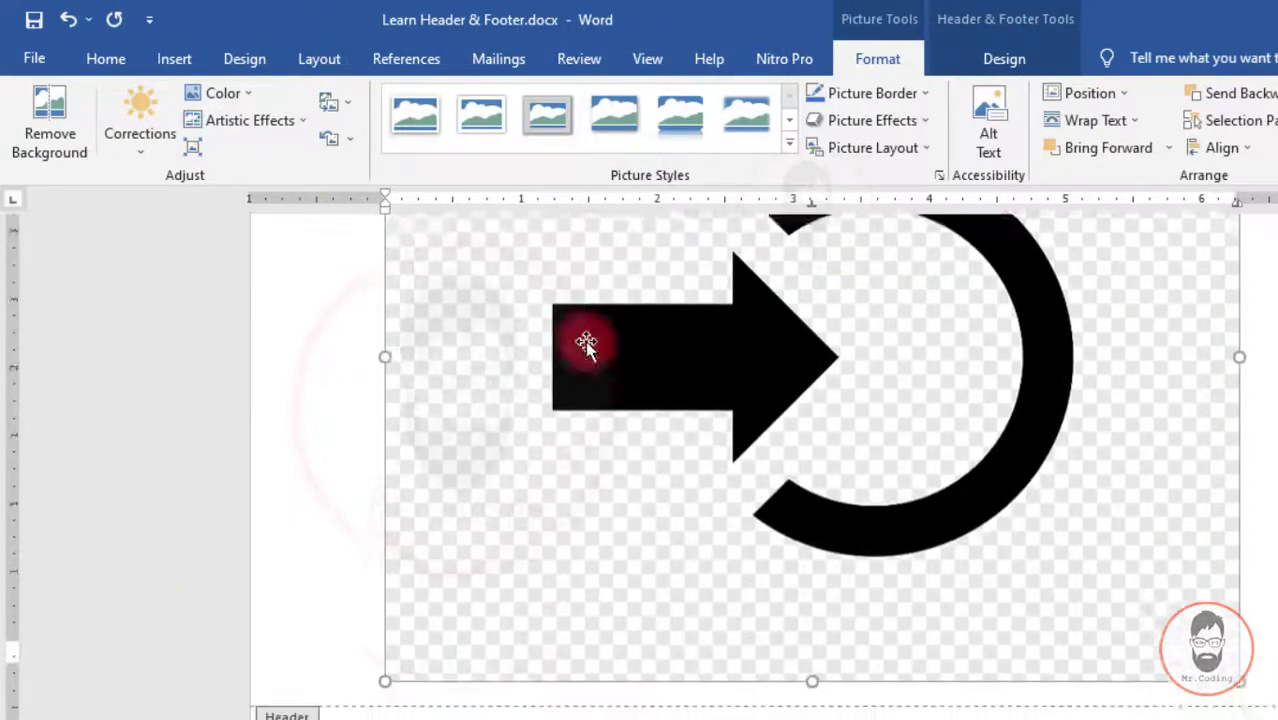
pyautogui.scroll(-1, 610, 360)
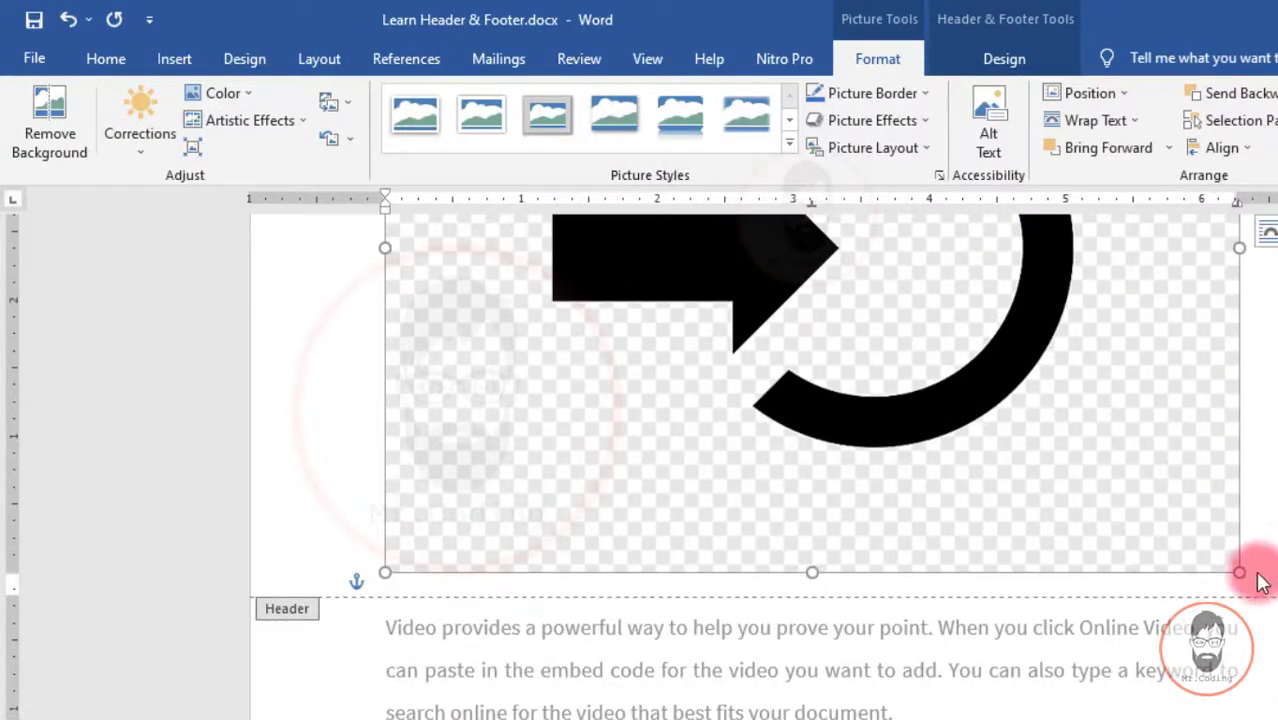
pyautogui.moveTo(1239, 573)
pyautogui.mouseDown()
pyautogui.moveTo(1190, 519)
pyautogui.moveTo(941, 360)
pyautogui.mouseUp()
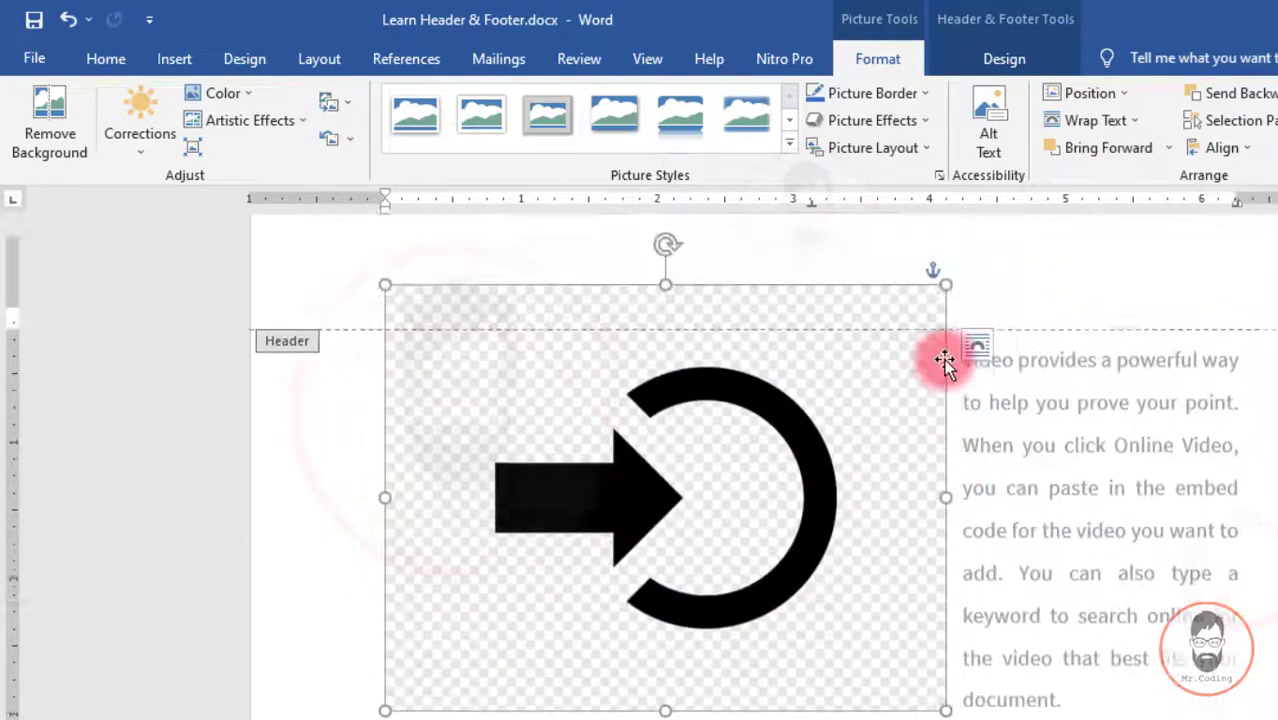
pyautogui.moveTo(945, 620); pyautogui.dragTo(555, 355)
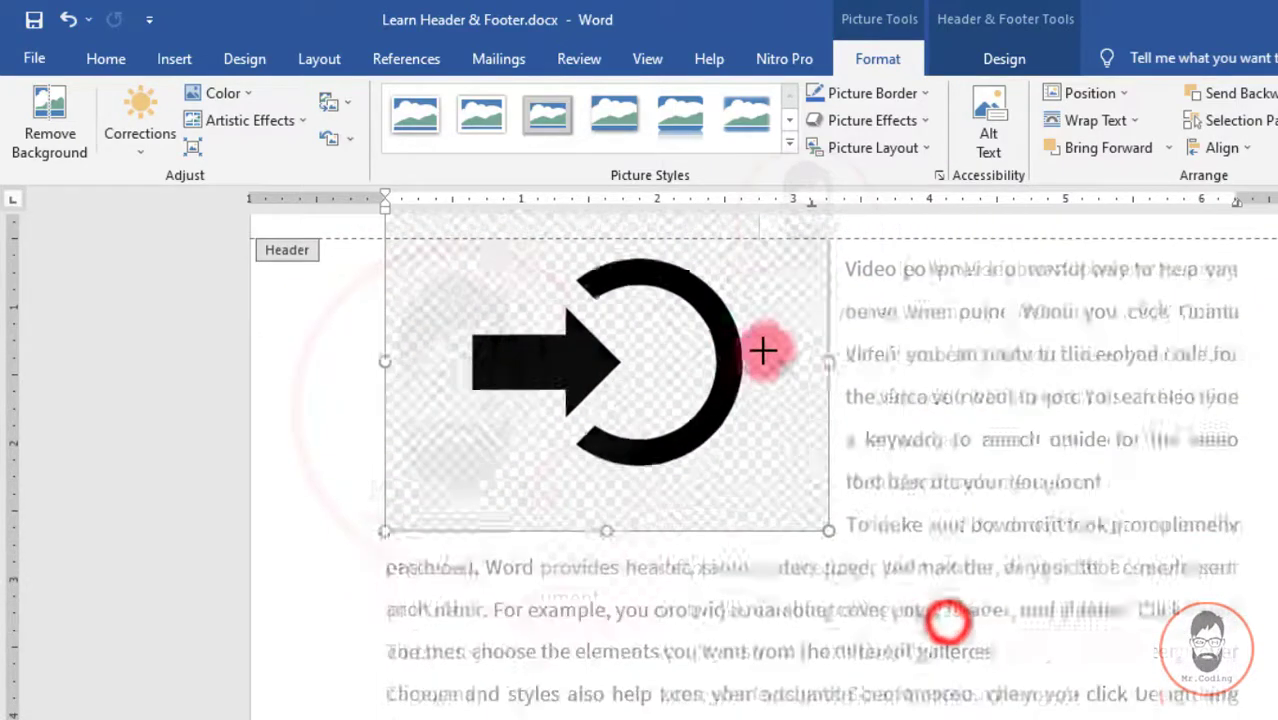
pyautogui.scroll(3, 555, 355)
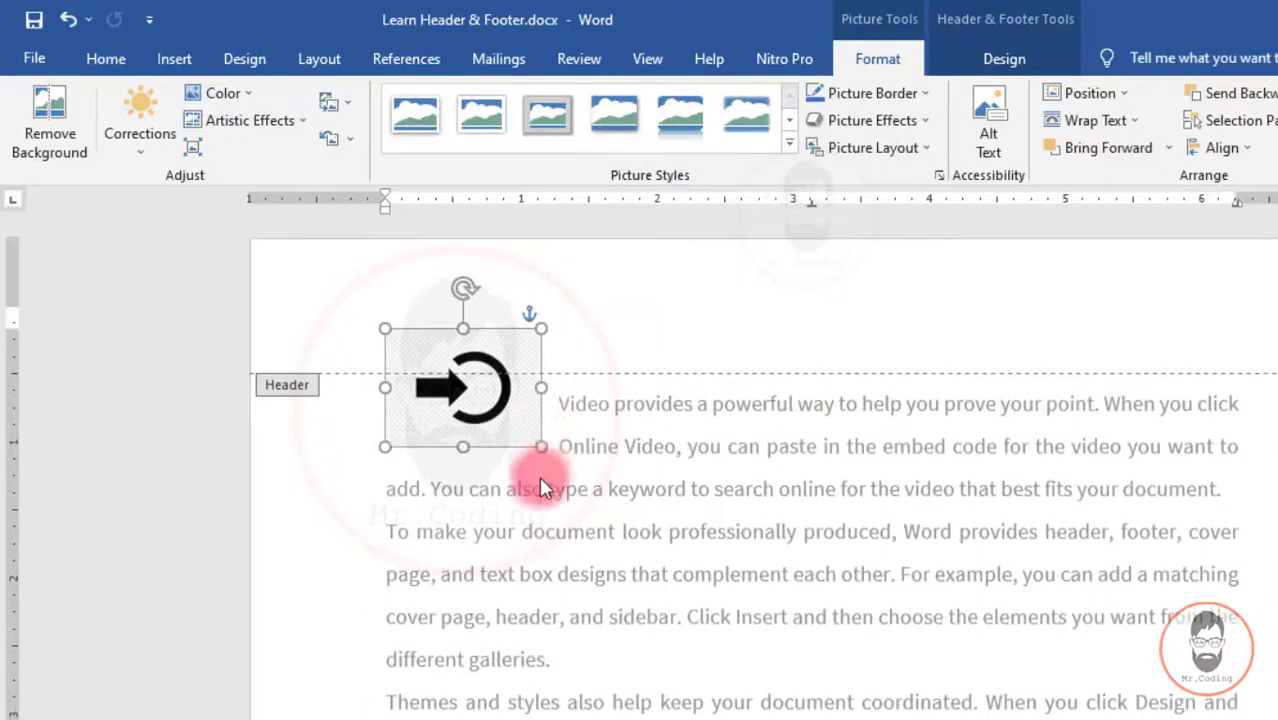
pyautogui.moveTo(541, 446); pyautogui.dragTo(445, 374)
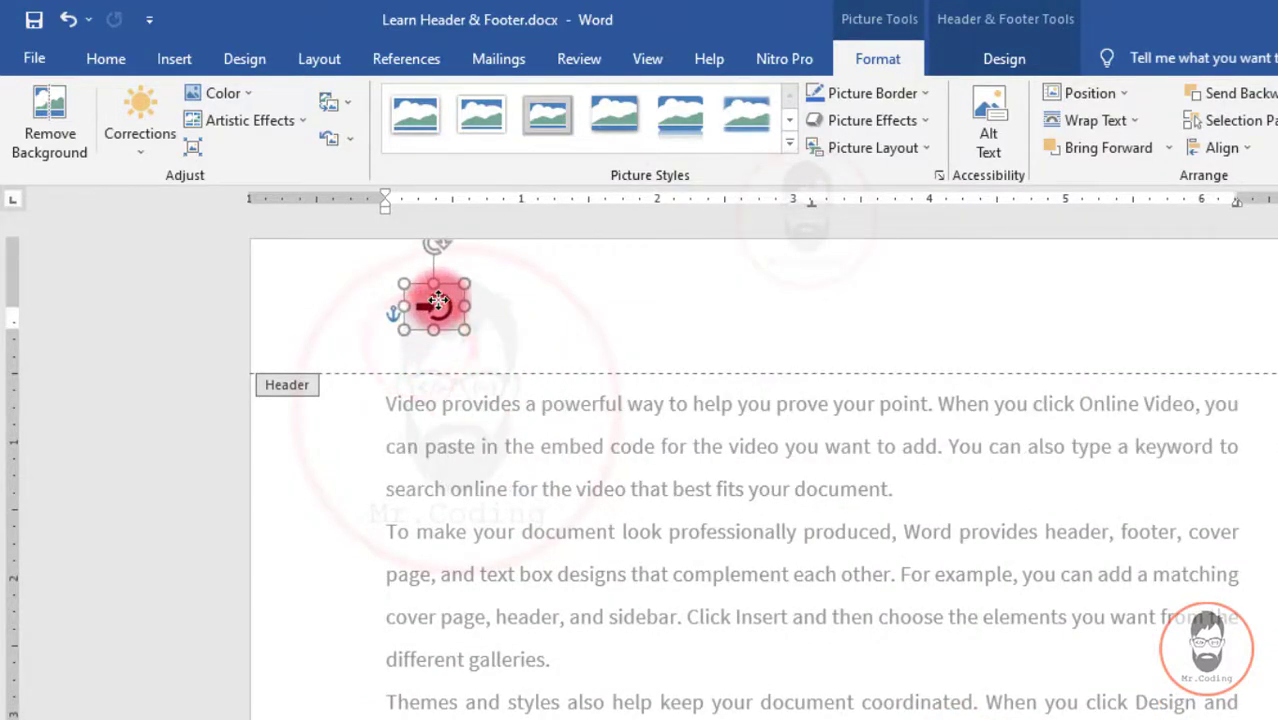
pyautogui.moveTo(424, 340); pyautogui.dragTo(448, 310)
pyautogui.click(498, 320)
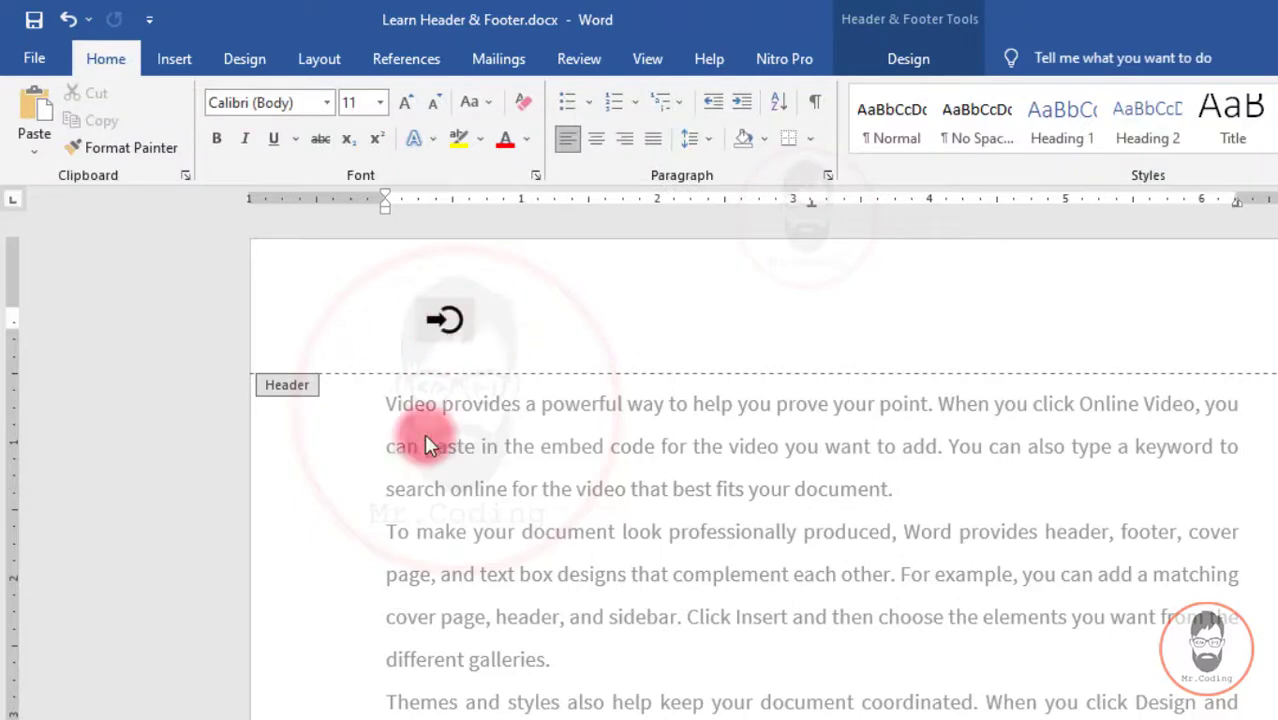
# Select the arrow icon picture in the header and show the Header & Footer Tools Design commands
pyautogui.click(440, 322)
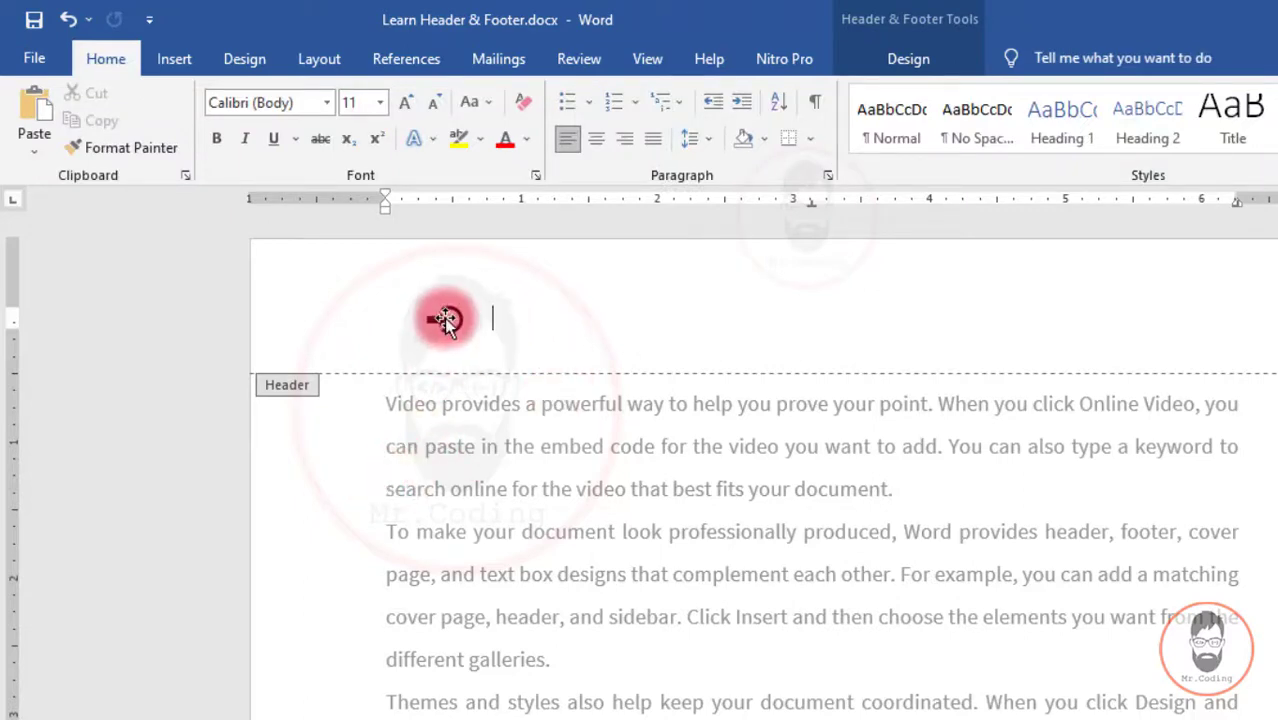
pyautogui.click(541, 335)
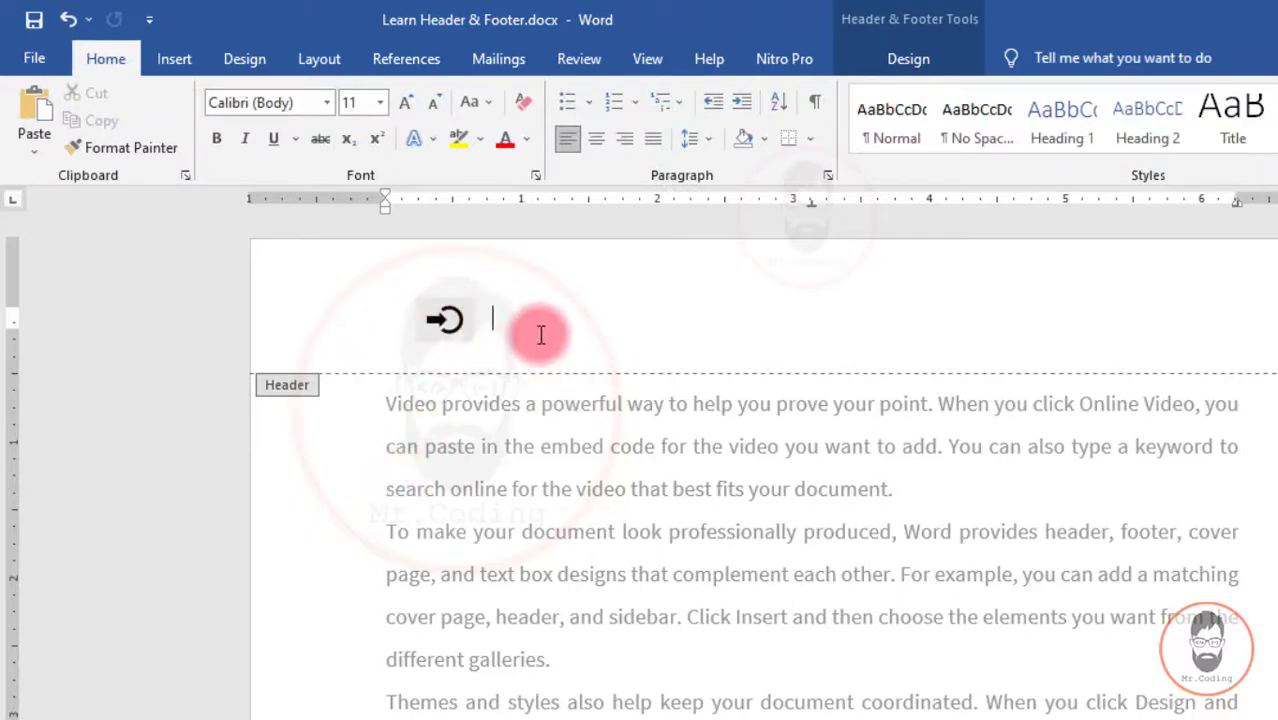
pyautogui.scroll(-5, 530, 337)
pyautogui.scroll(-5, 536, 337)
pyautogui.scroll(-5, 536, 337)
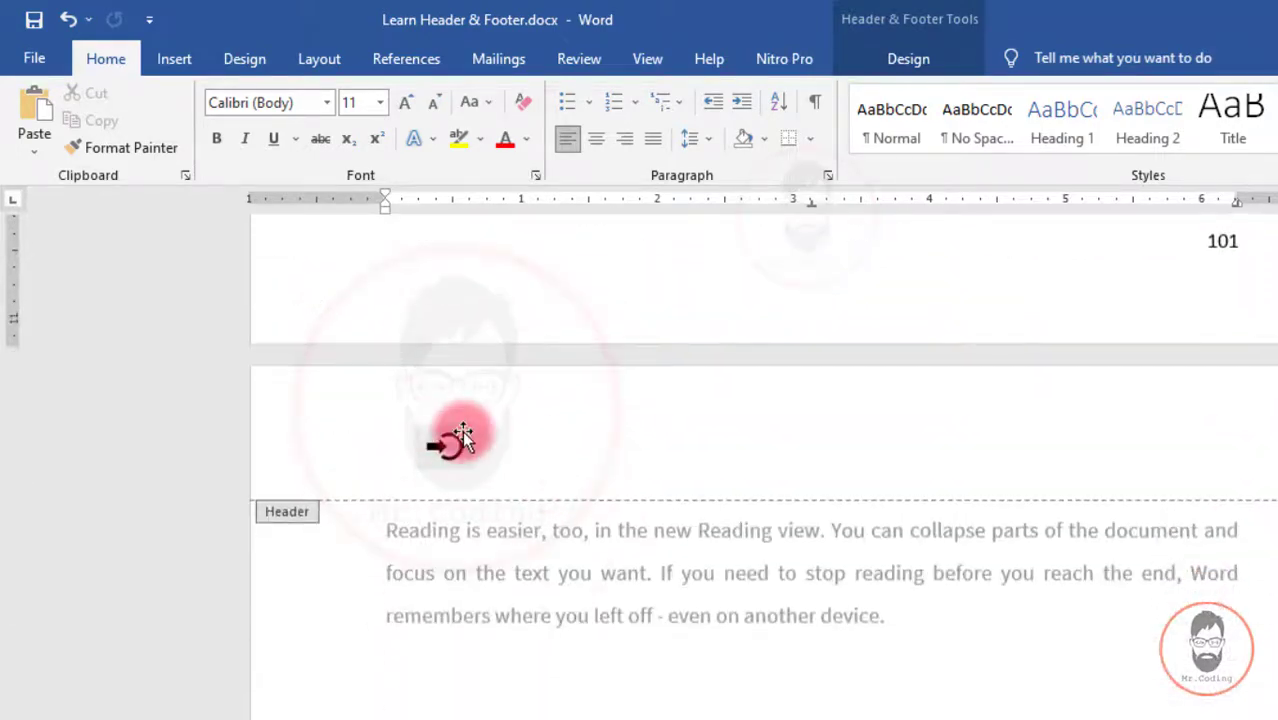
pyautogui.scroll(5, 575, 384)
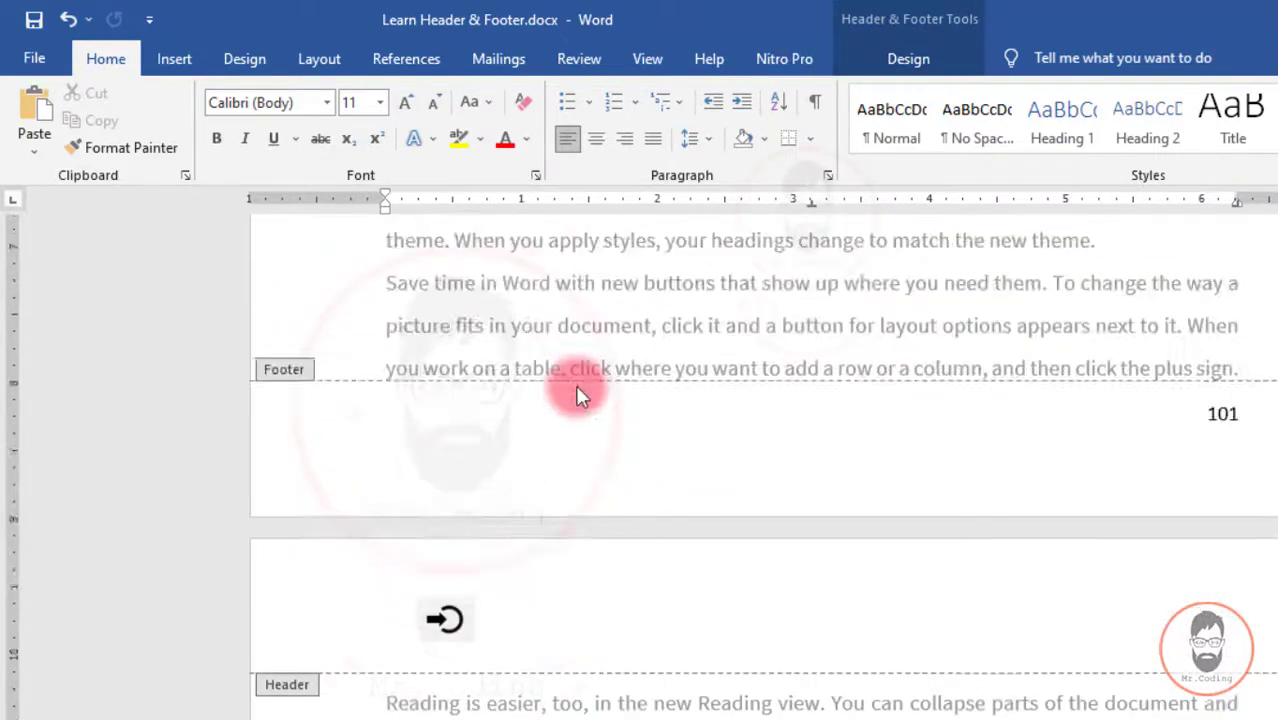
pyautogui.scroll(5, 570, 376)
pyautogui.scroll(5, 565, 368)
pyautogui.scroll(3, 565, 368)
pyautogui.scroll(1, 565, 350)
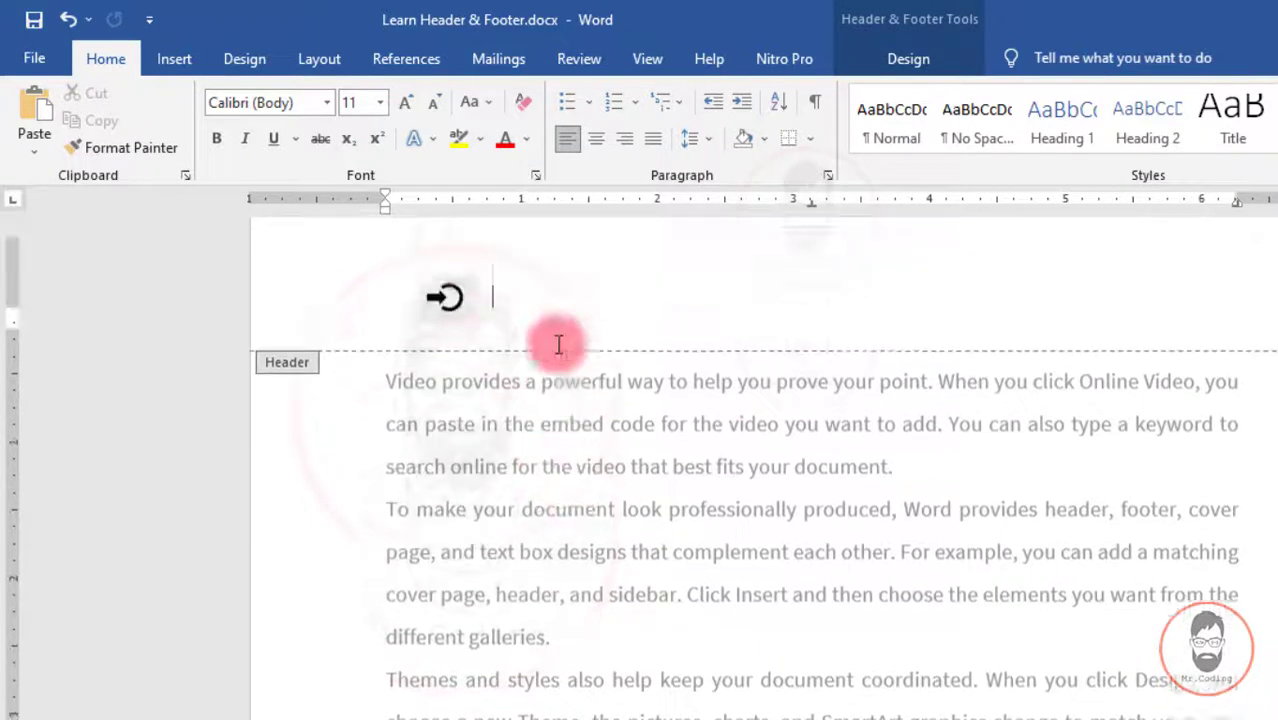
pyautogui.moveTo(448, 324); pyautogui.dragTo(514, 320)
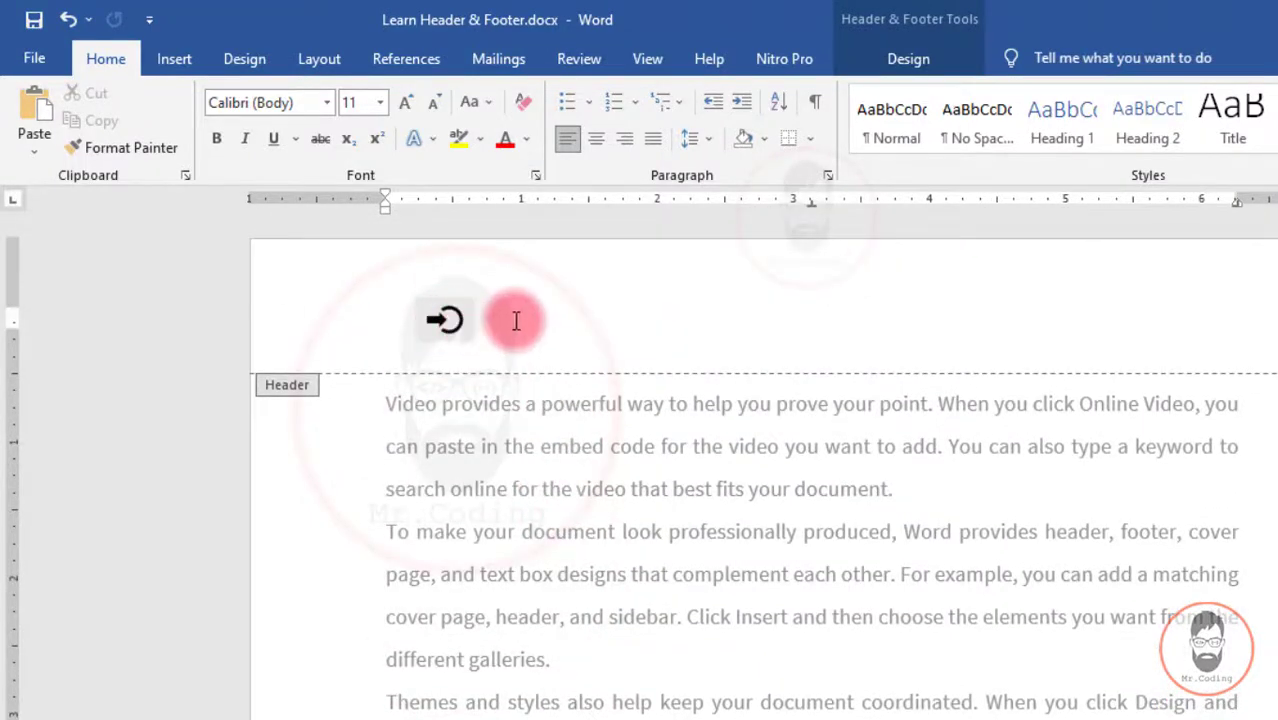
pyautogui.click(912, 59)
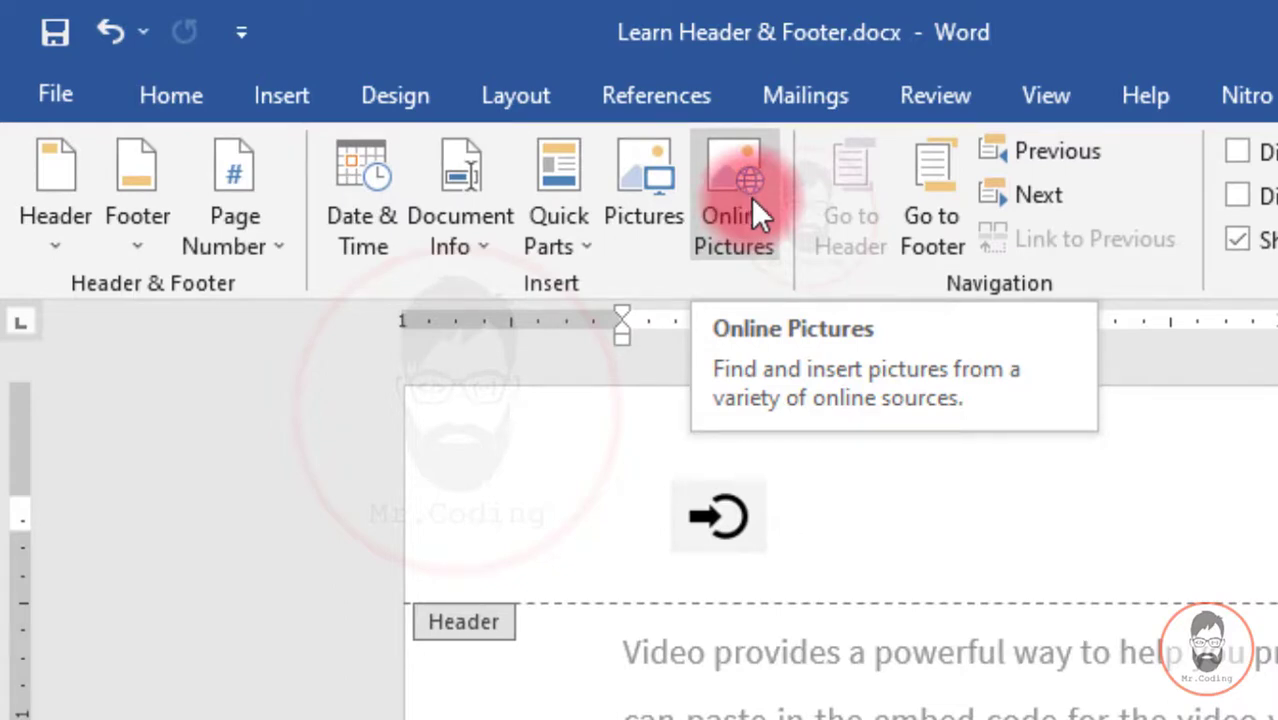
pyautogui.click(730, 178)
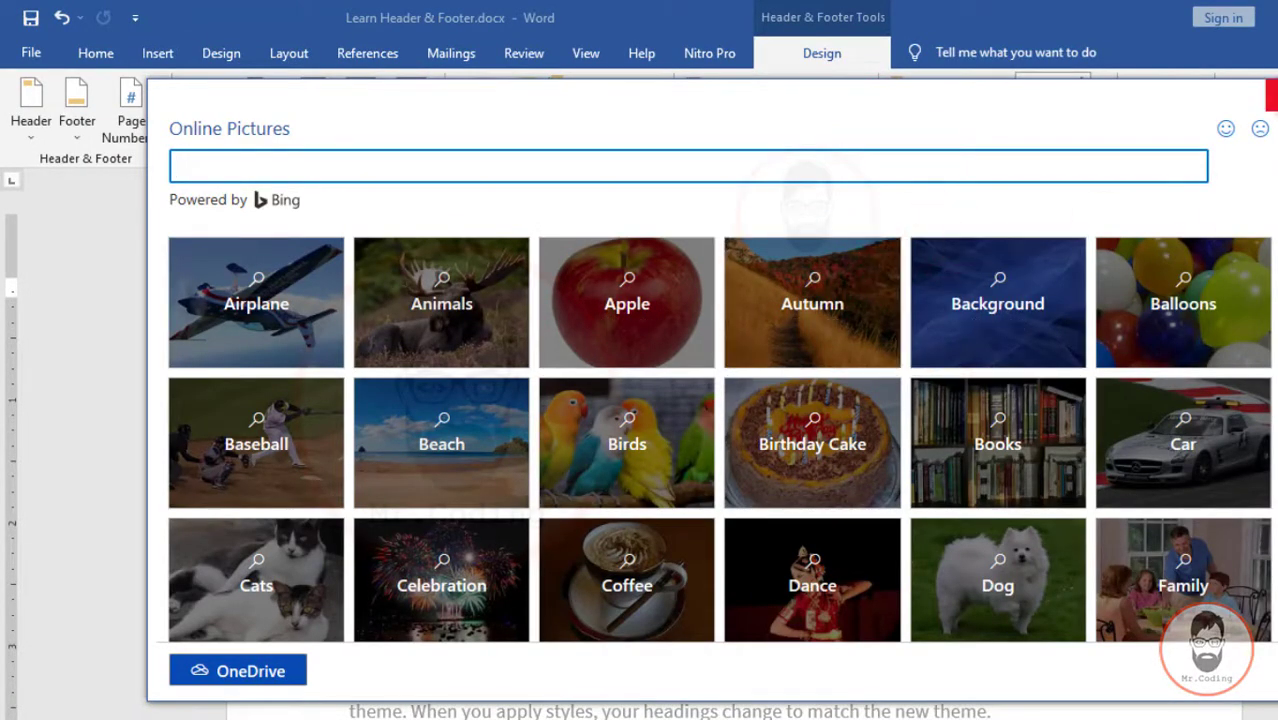
pyautogui.press('Escape')
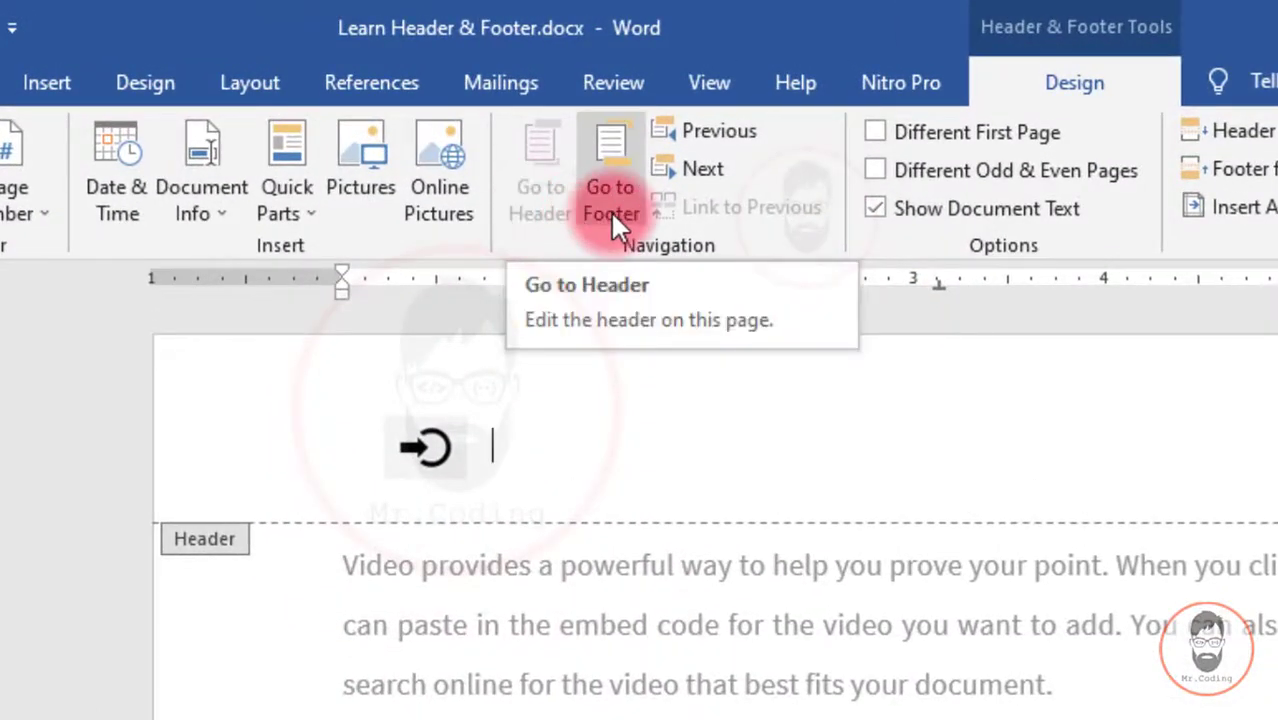
pyautogui.click(441, 433)
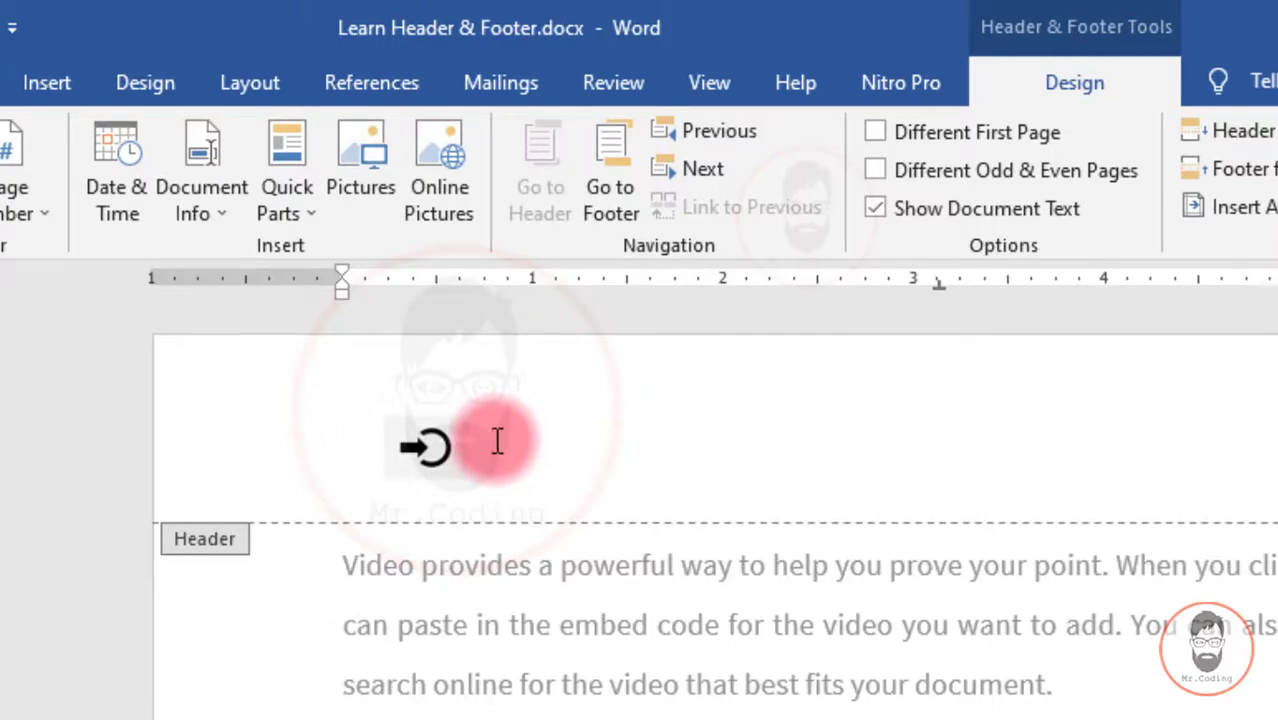
pyautogui.click(610, 175)
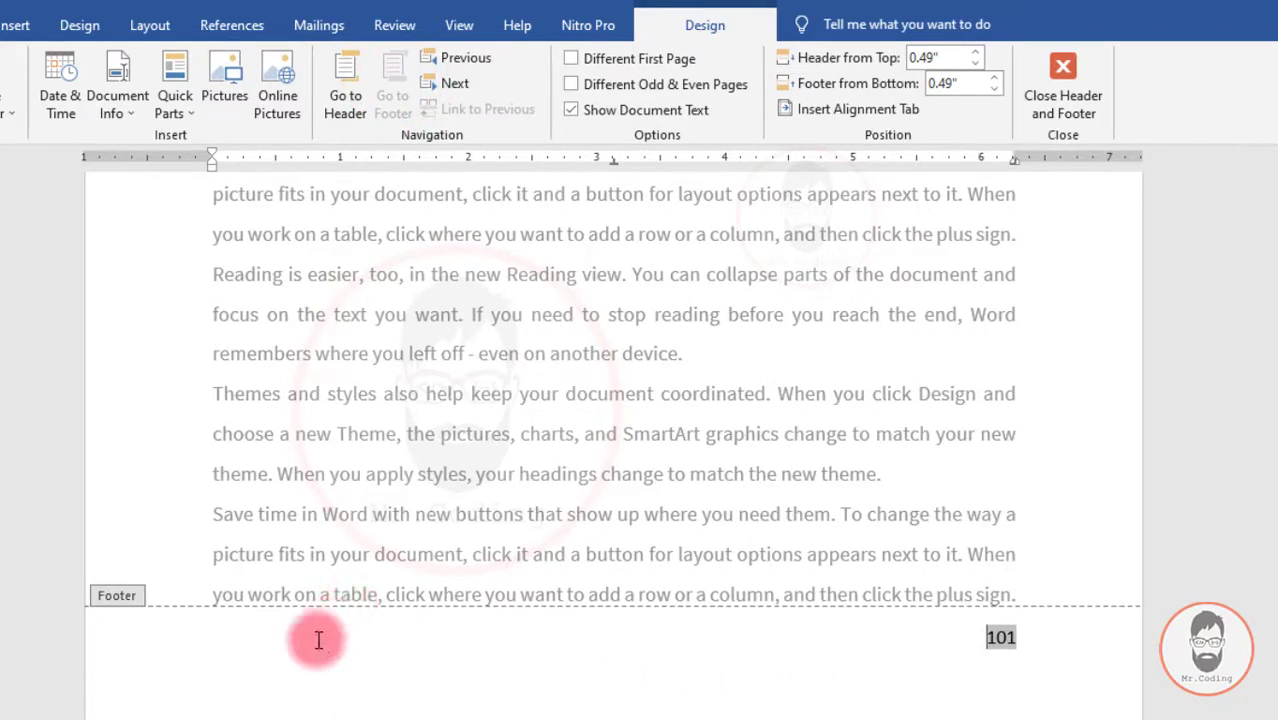
pyautogui.click(352, 85)
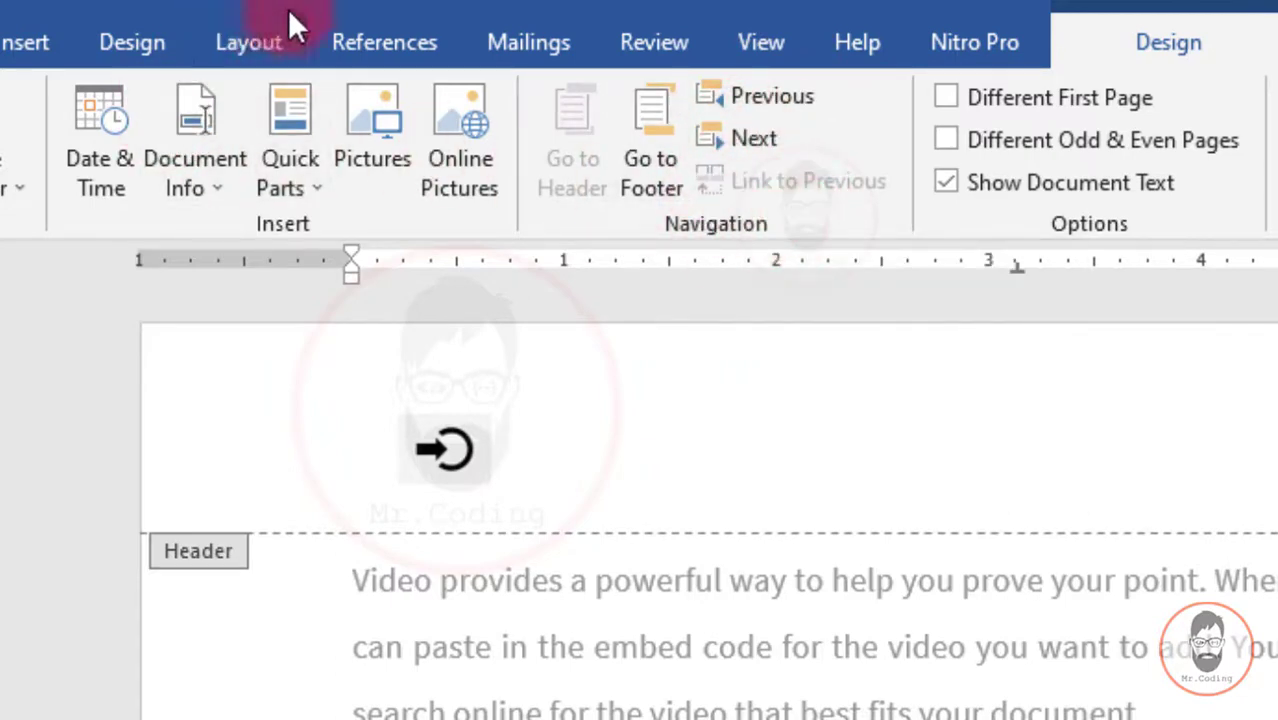
pyautogui.click(274, 42)
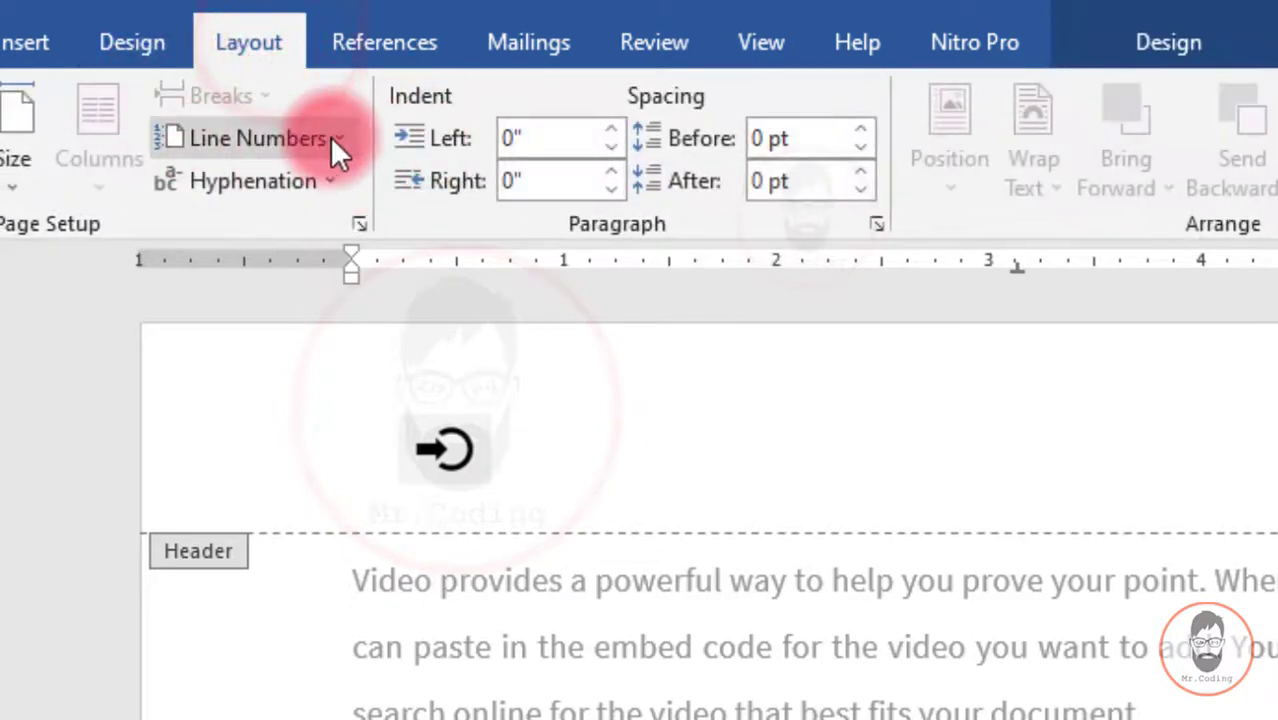
pyautogui.click(1143, 43)
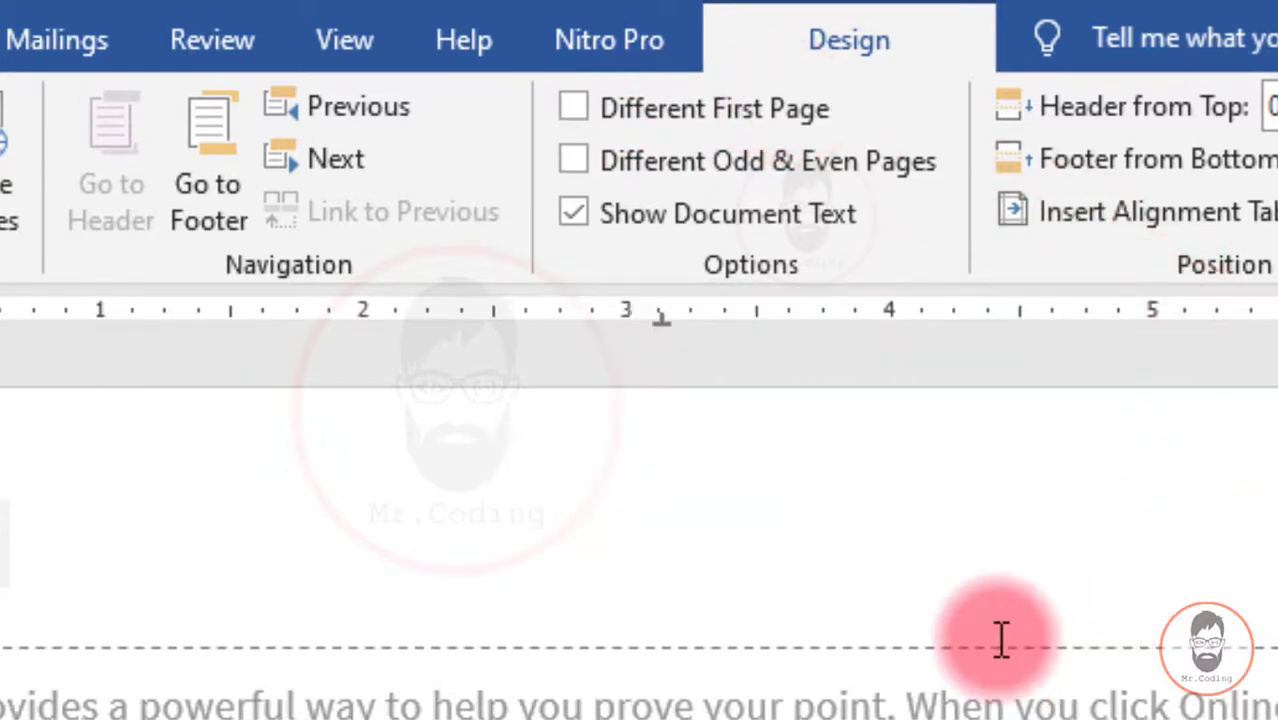
pyautogui.click(1001, 640)
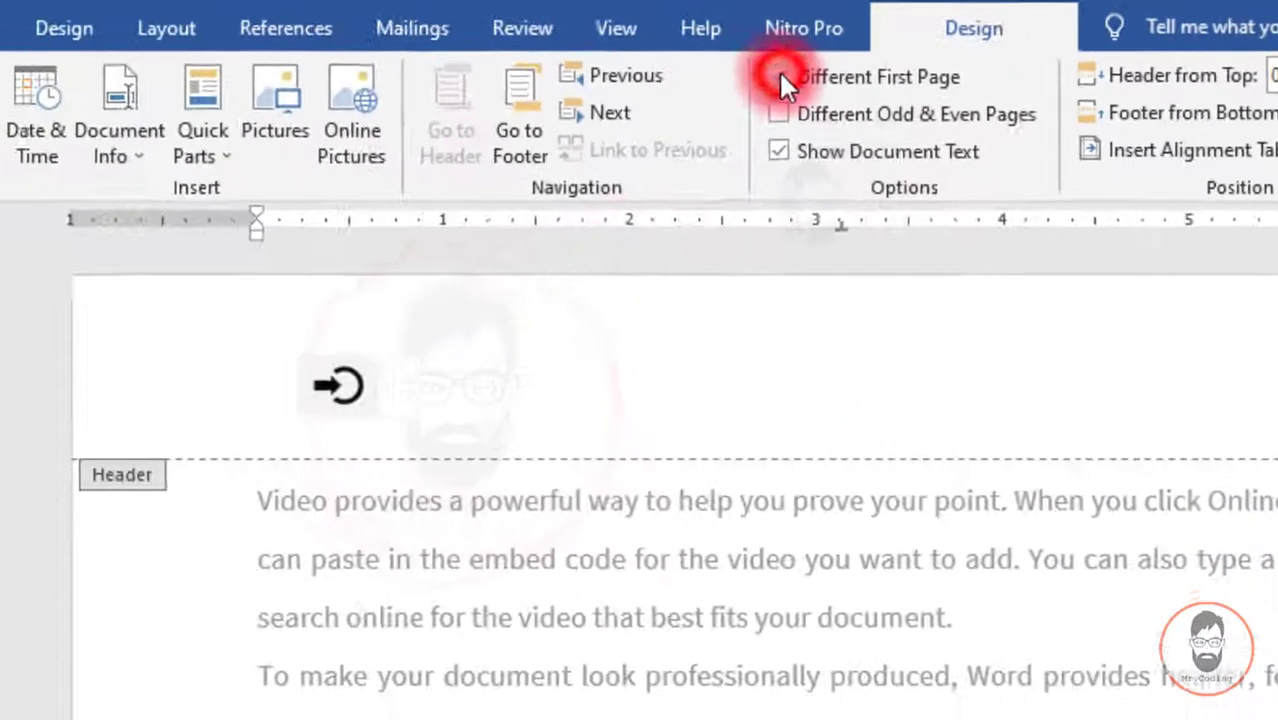
# Turn on Different First Page, then compare the first page's empty header with later pages' arrow icon
pyautogui.click(779, 77)
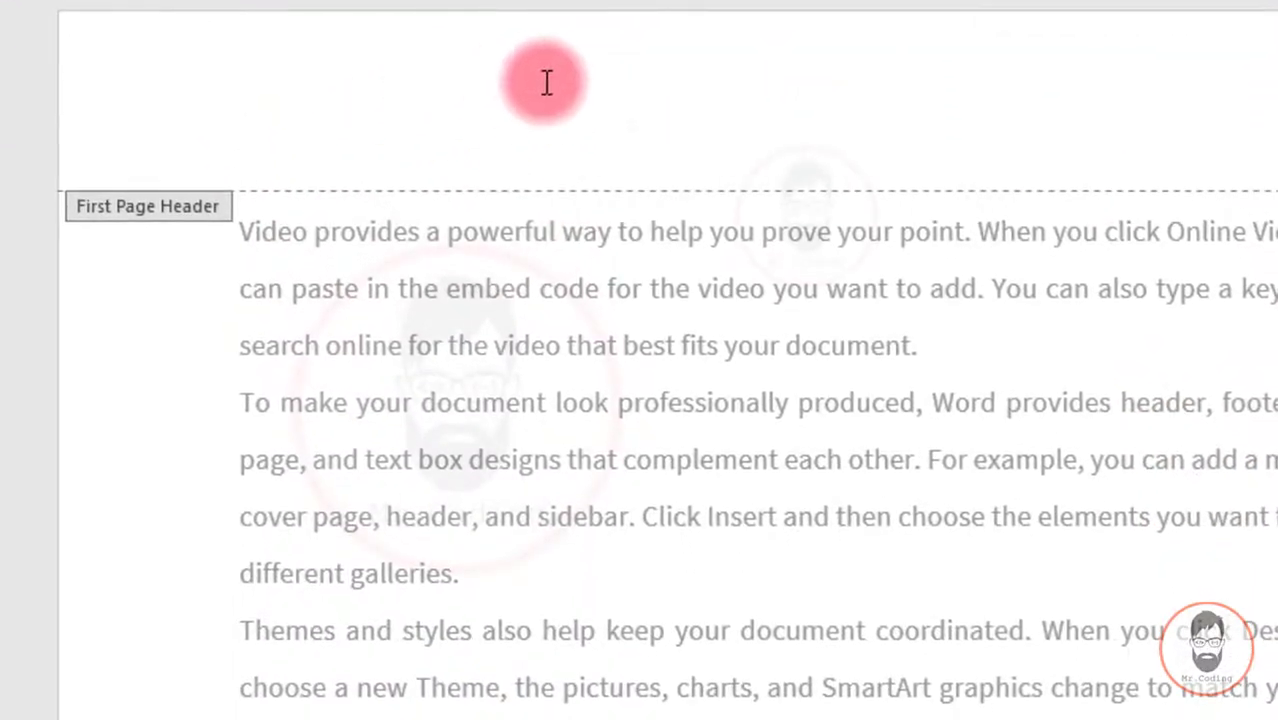
pyautogui.scroll(-10, 562, 220)
pyautogui.scroll(-5, 568, 240)
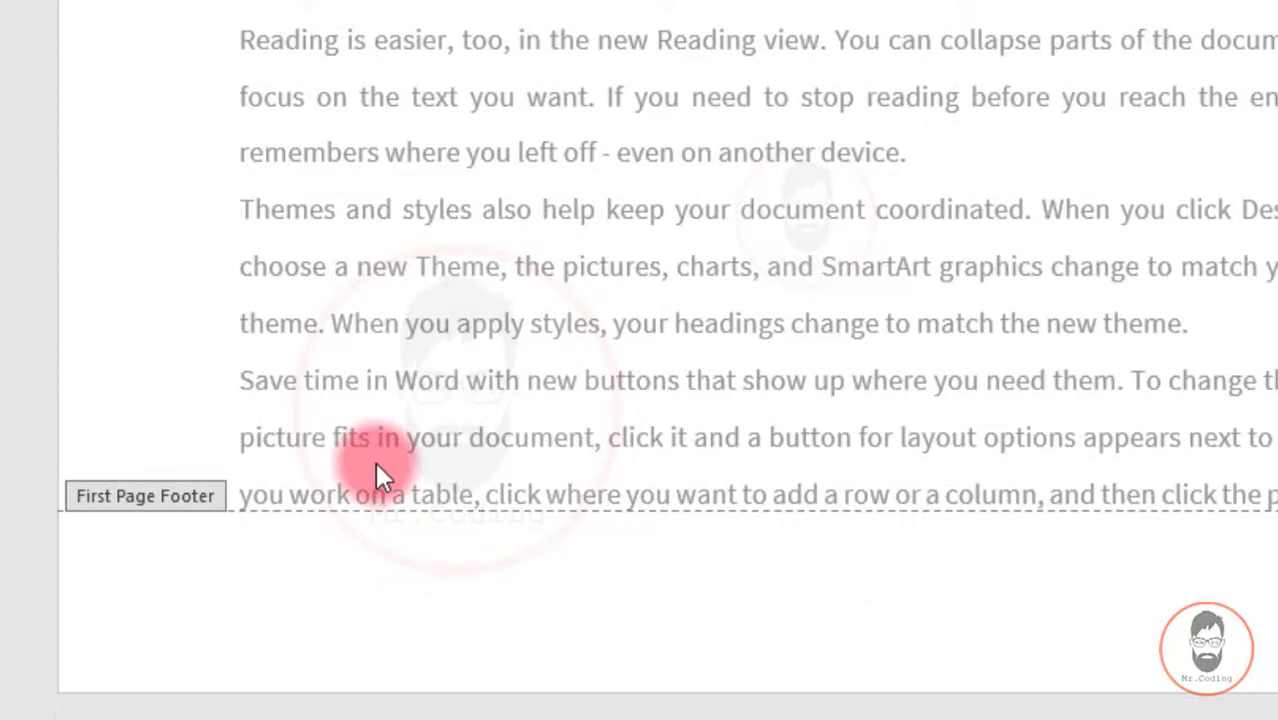
pyautogui.scroll(-5, 375, 462)
pyautogui.scroll(-4, 340, 330)
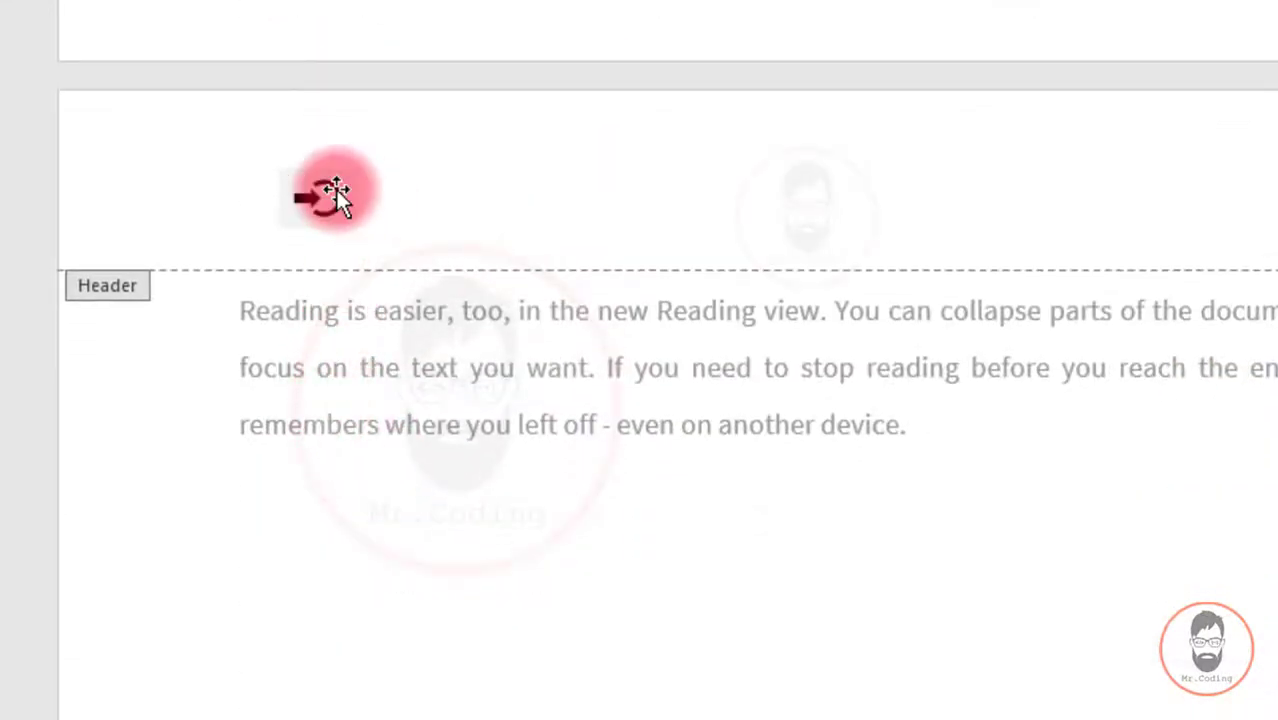
pyautogui.scroll(5, 336, 195)
pyautogui.scroll(3, 336, 200)
pyautogui.scroll(4, 336, 200)
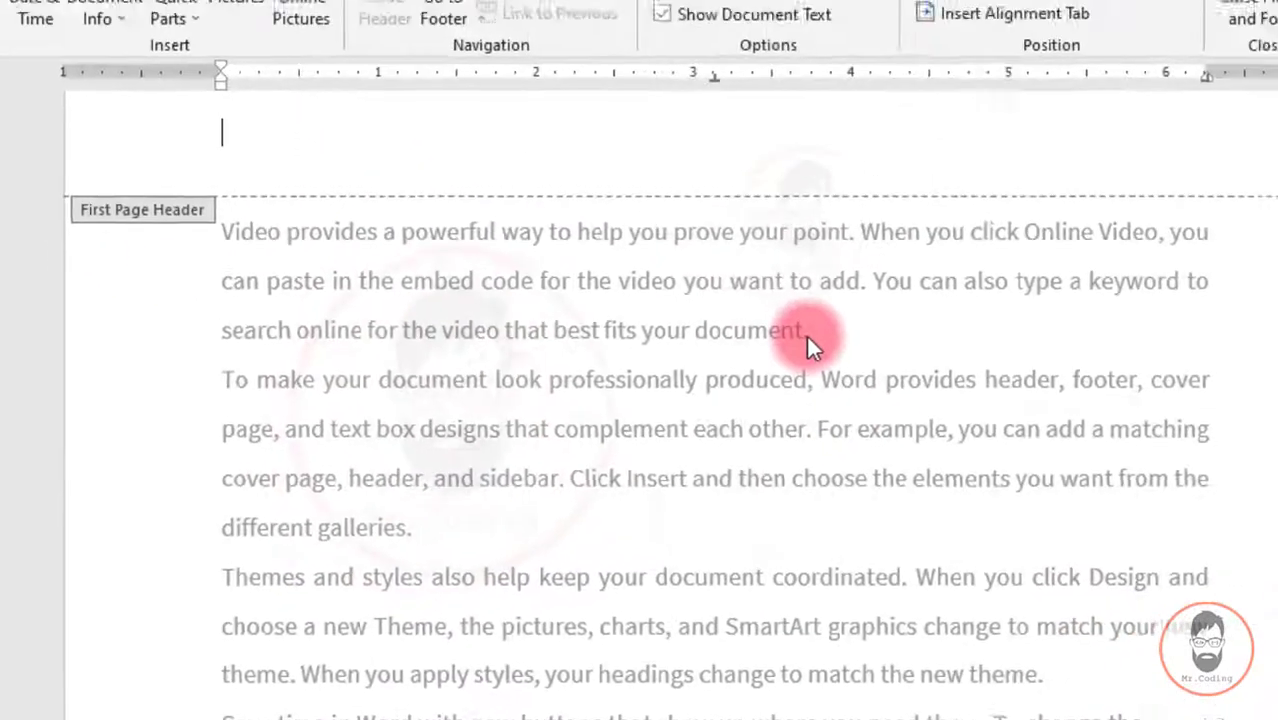
pyautogui.scroll(-10, 750, 385)
pyautogui.scroll(-3, 753, 395)
pyautogui.scroll(-1, 754, 398)
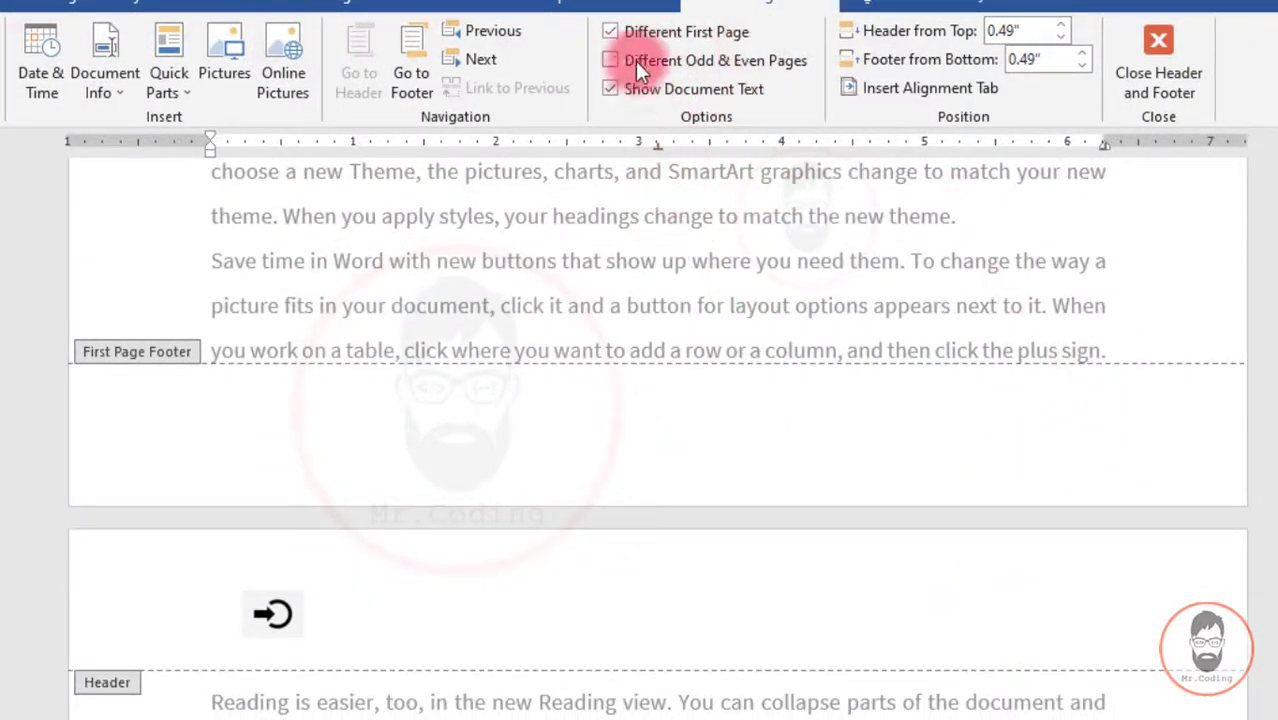
pyautogui.scroll(-5, 354, 321)
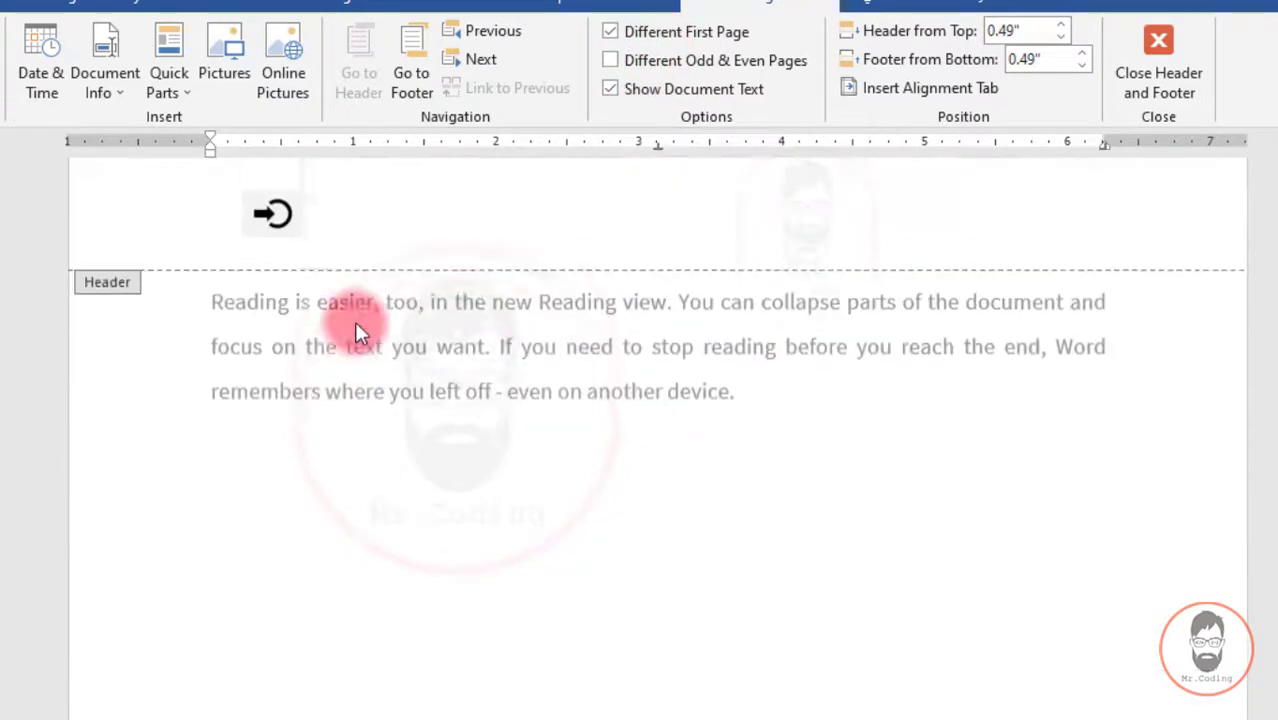
pyautogui.scroll(1, 354, 321)
pyautogui.scroll(-5, 576, 371)
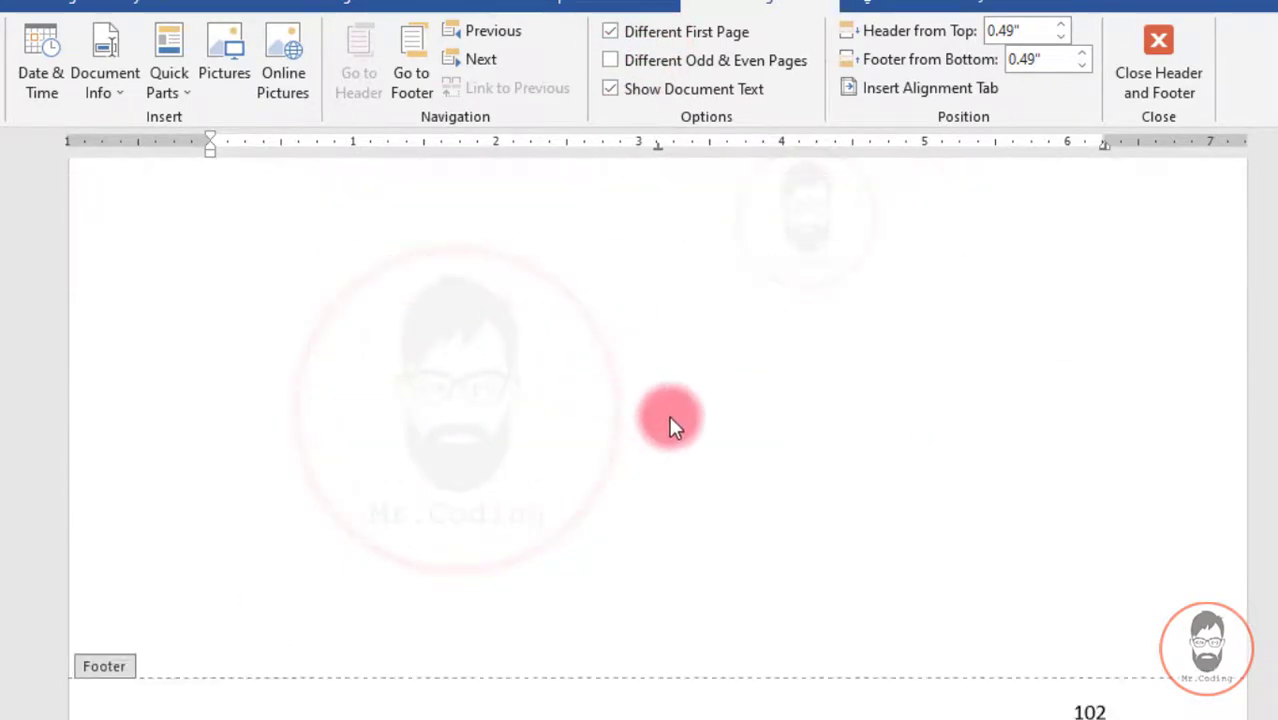
pyautogui.scroll(-6, 864, 480)
pyautogui.scroll(2, 983, 308)
pyautogui.scroll(2, 977, 313)
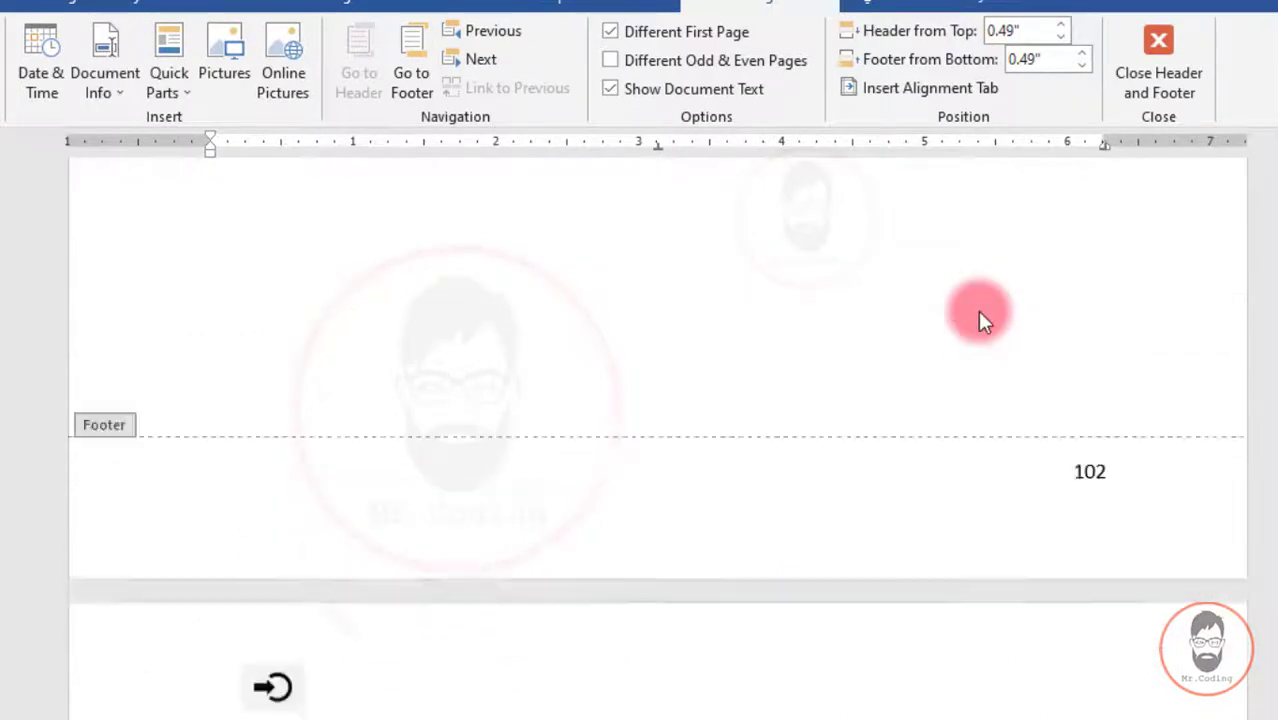
pyautogui.scroll(6, 977, 311)
pyautogui.scroll(7, 976, 311)
pyautogui.scroll(3, 976, 311)
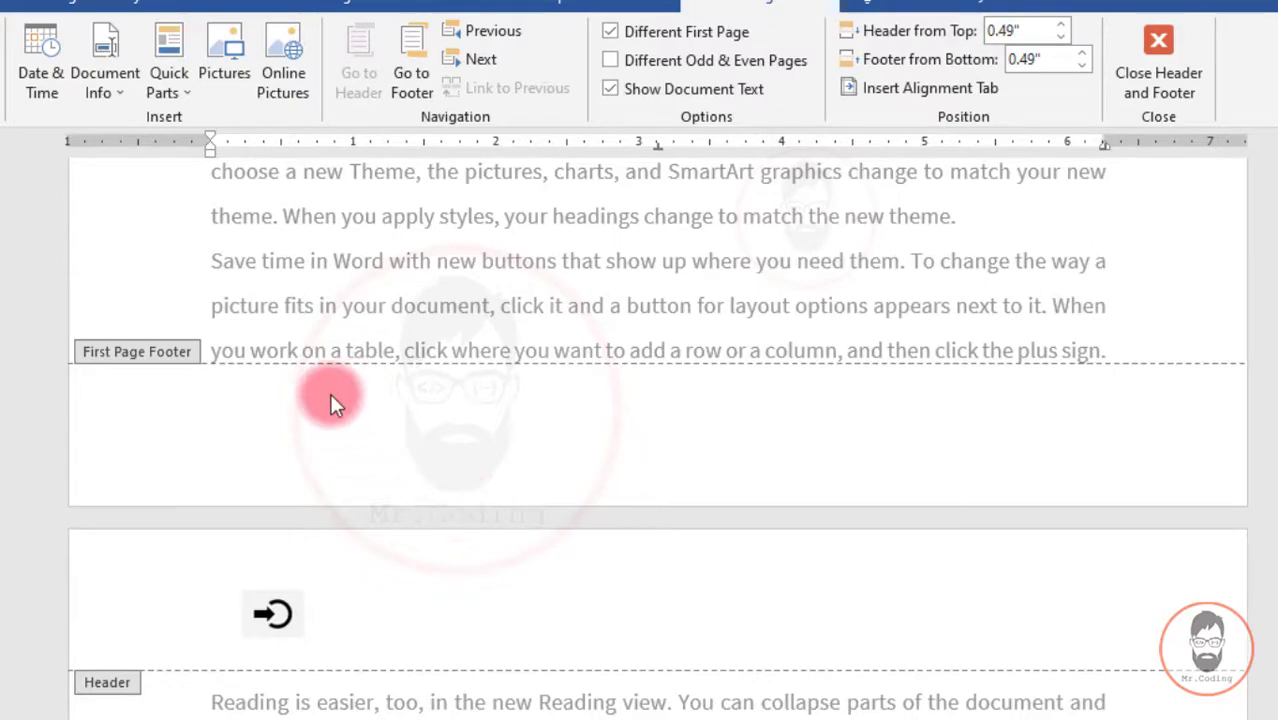
pyautogui.scroll(4, 340, 405)
pyautogui.scroll(4, 351, 414)
pyautogui.scroll(4, 351, 414)
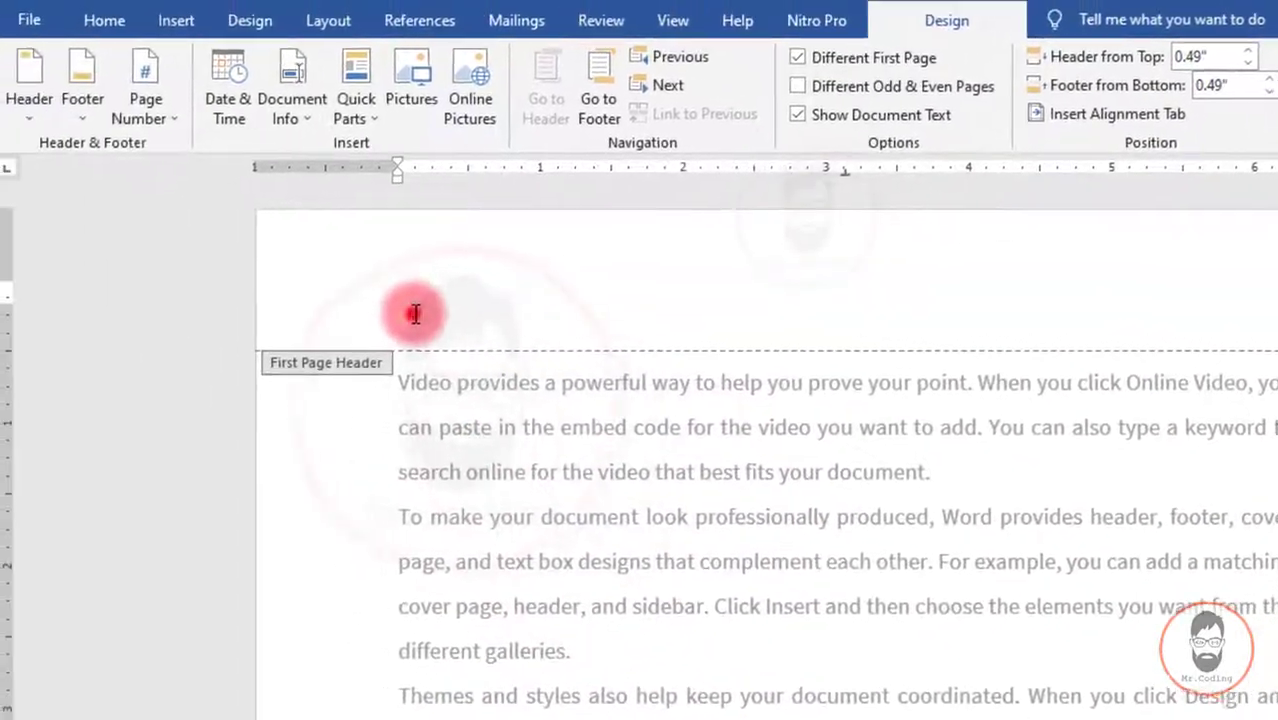
# Insert the blue Banded header design on page one from the Header gallery
pyautogui.click(38, 105)
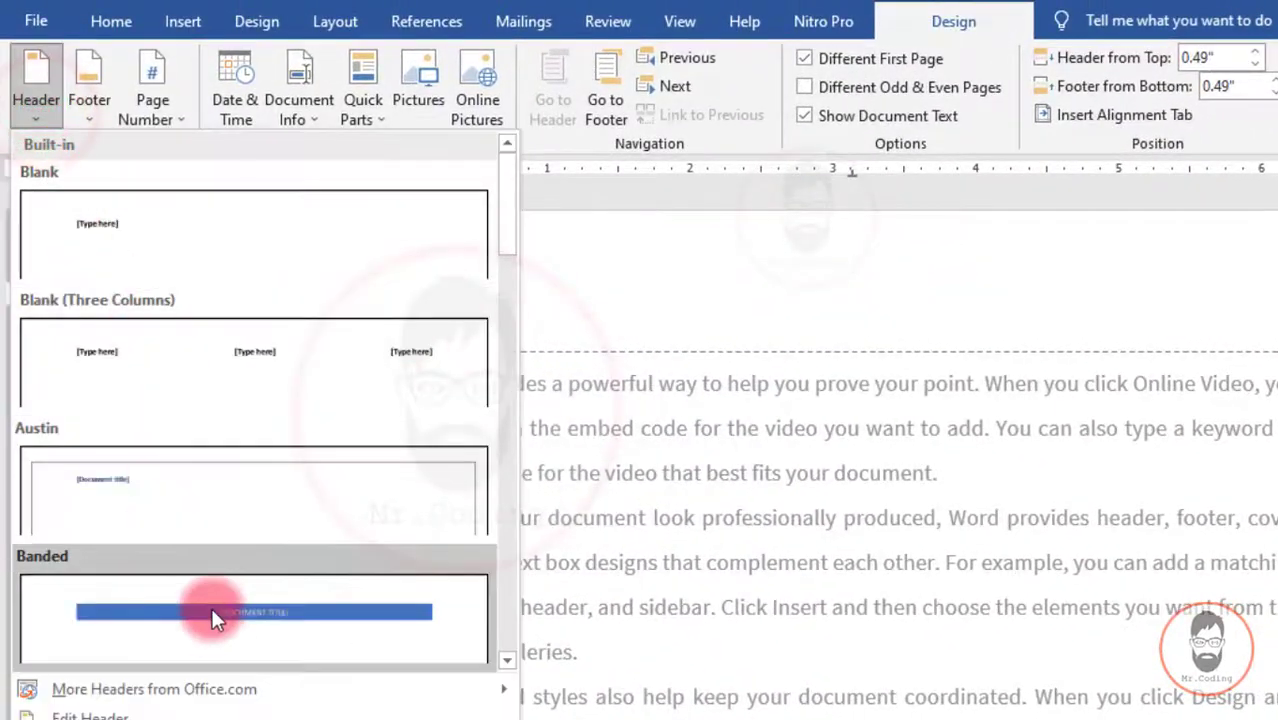
pyautogui.click(211, 607)
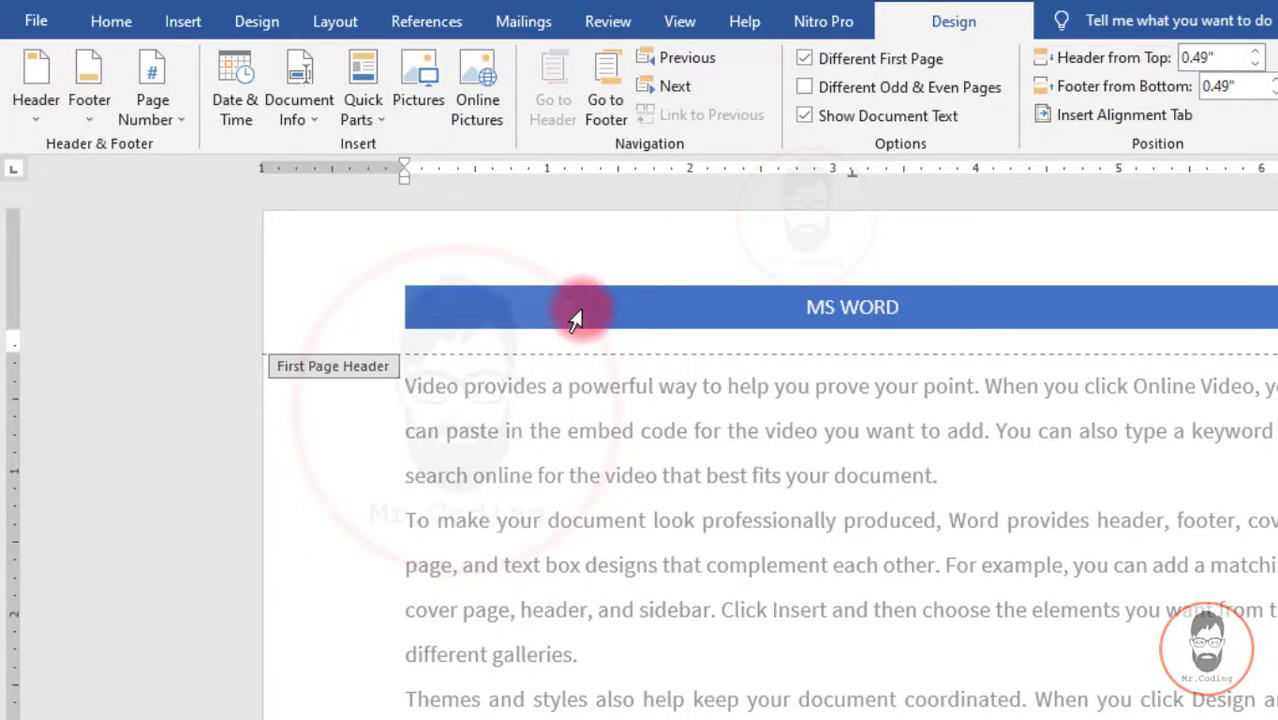
pyautogui.scroll(-5, 691, 450)
pyautogui.scroll(-2, 771, 488)
pyautogui.scroll(-2, 772, 488)
pyautogui.scroll(-1, 796, 562)
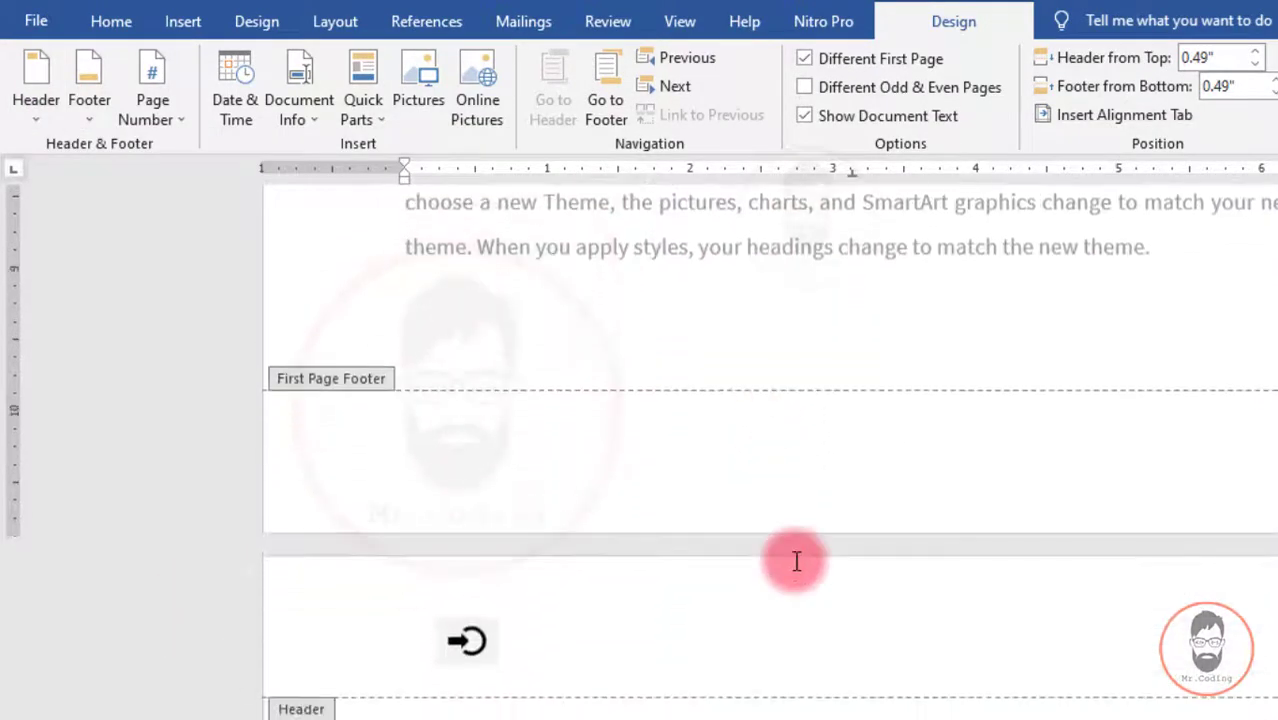
pyautogui.scroll(2, 795, 563)
pyautogui.scroll(8, 907, 297)
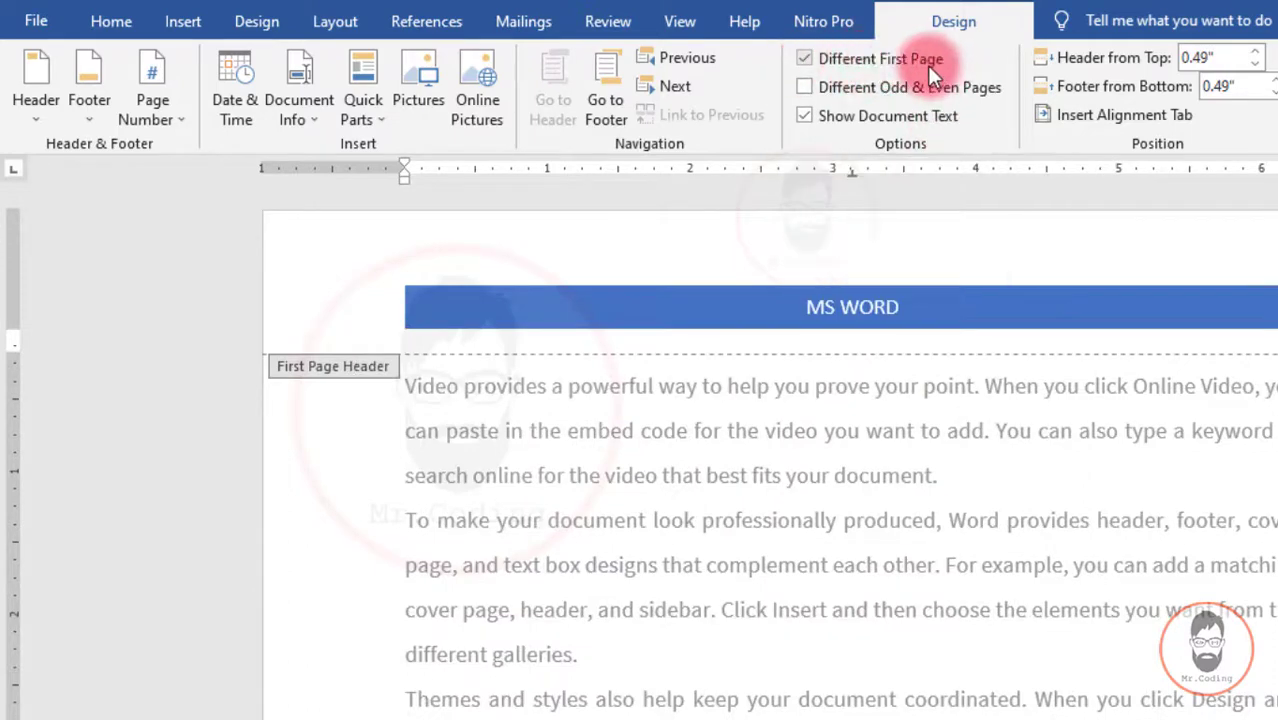
# Turn off Different First Page so page one shows the regular arrow-icon header again
pyautogui.click(804, 59)
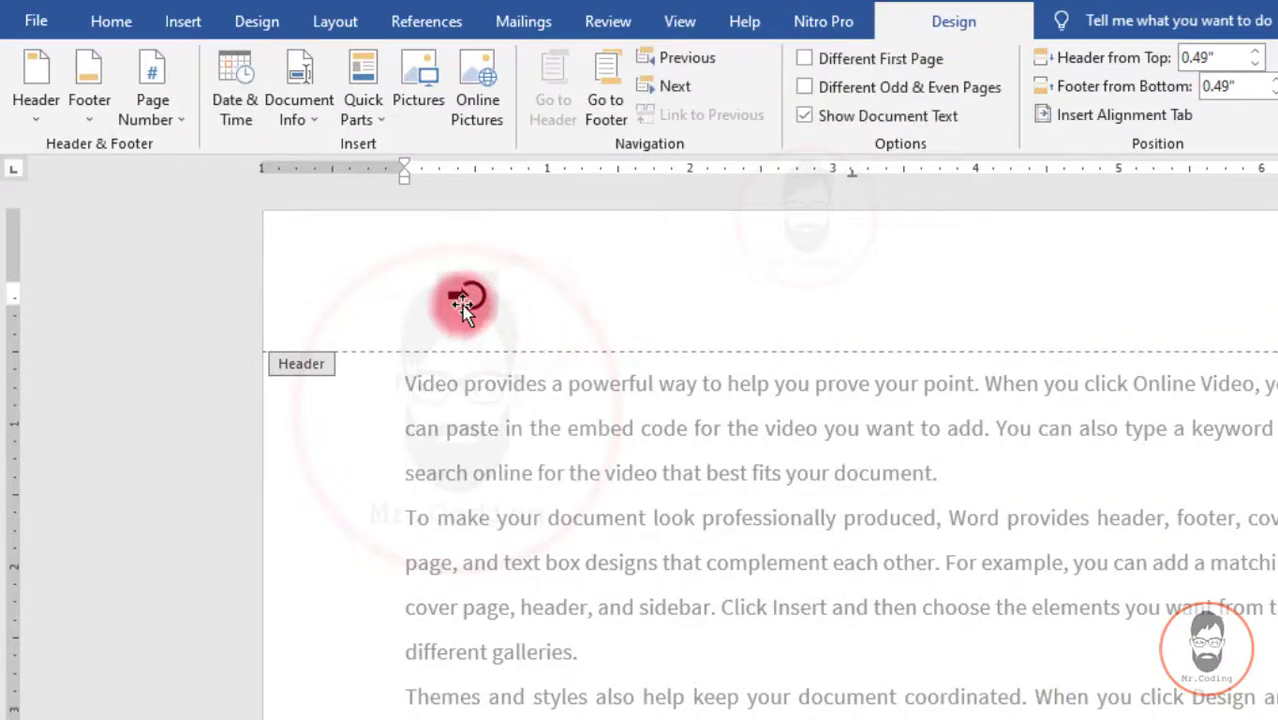
pyautogui.scroll(-5, 507, 365)
pyautogui.scroll(-5, 507, 365)
pyautogui.scroll(-5, 507, 365)
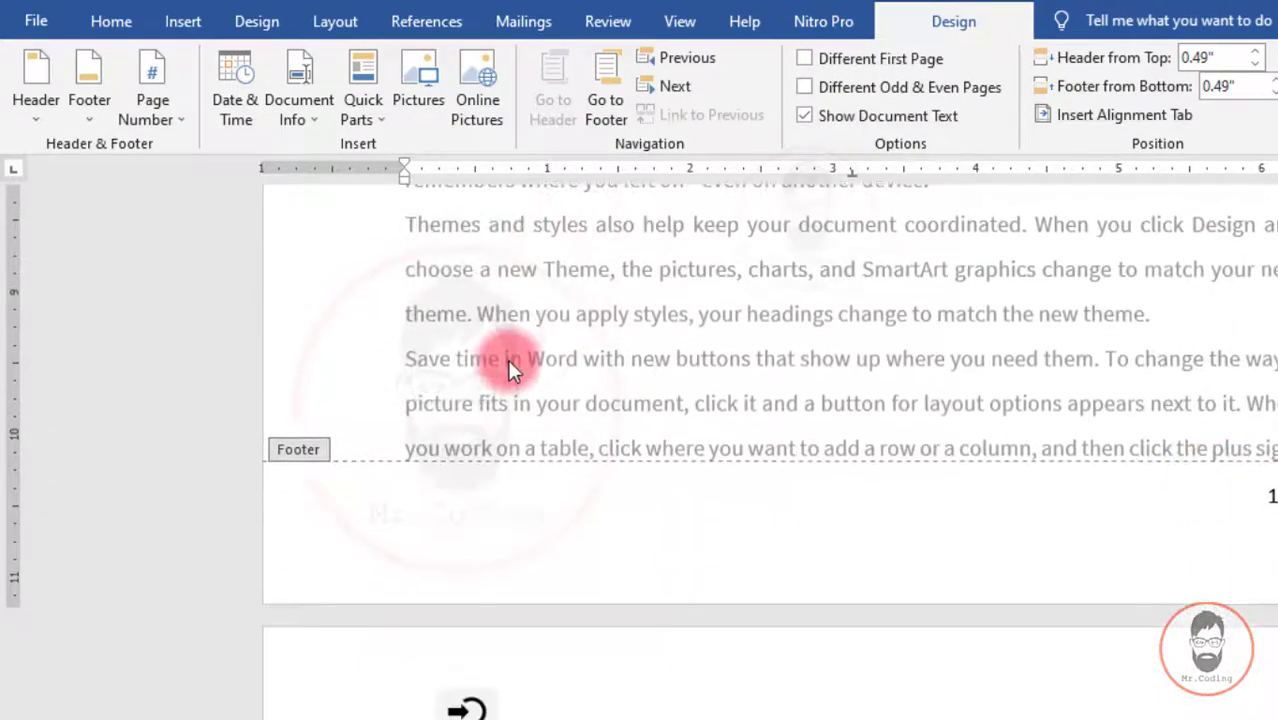
pyautogui.scroll(-3, 507, 365)
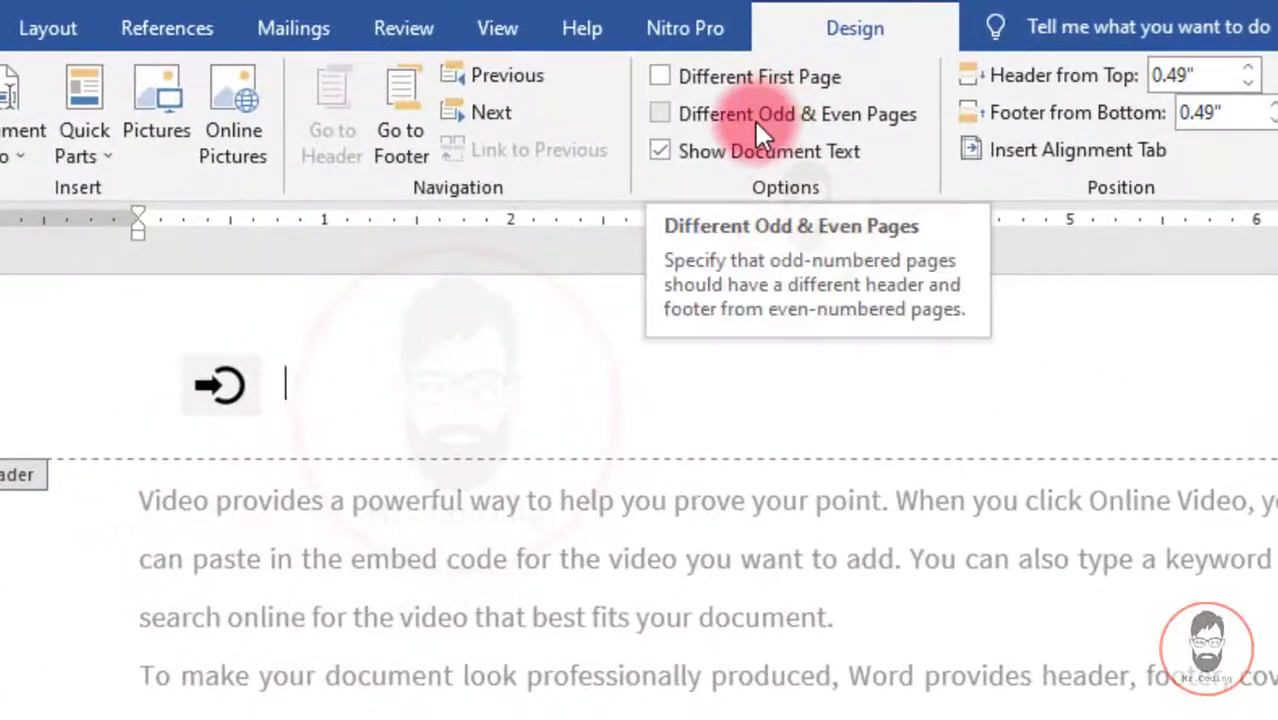
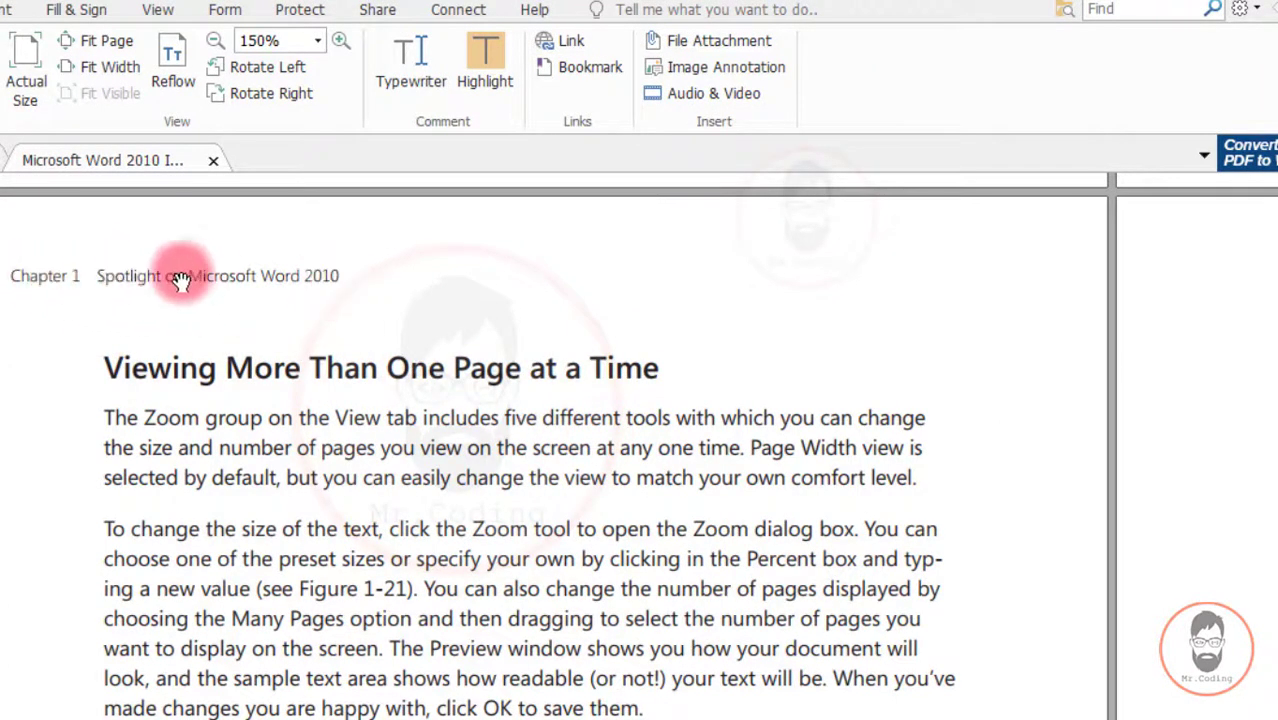
# Pan and scroll the Foxit PDF spread to read the Figure 1-22 zooming and side-by-side pages
pyautogui.moveTo(1184, 277); pyautogui.dragTo(886, 268)
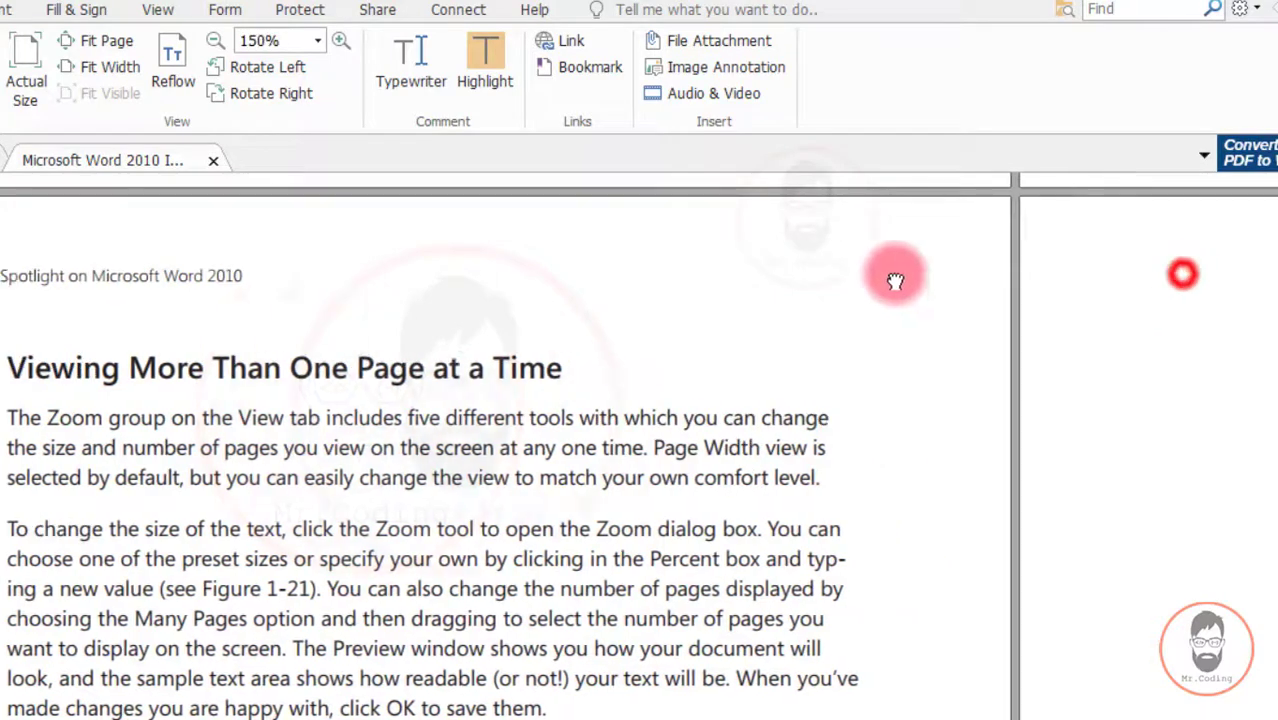
pyautogui.moveTo(1128, 251); pyautogui.dragTo(915, 268)
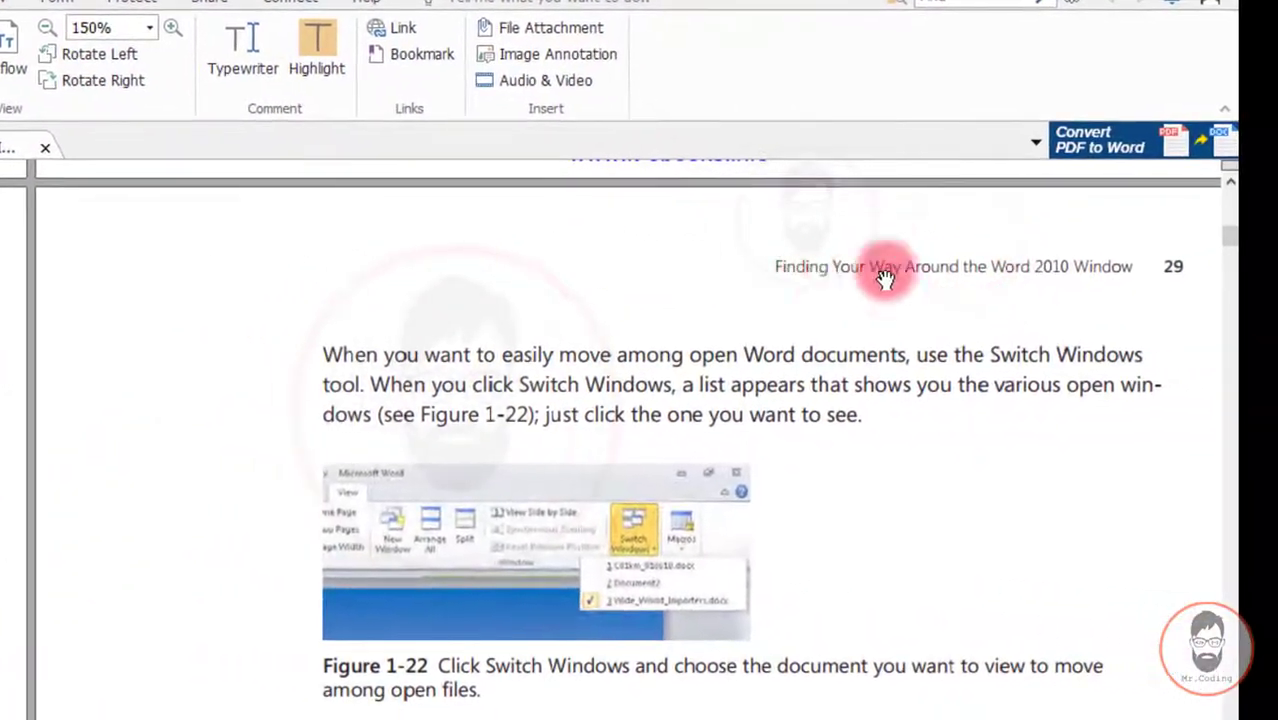
pyautogui.scroll(-2, 849, 268)
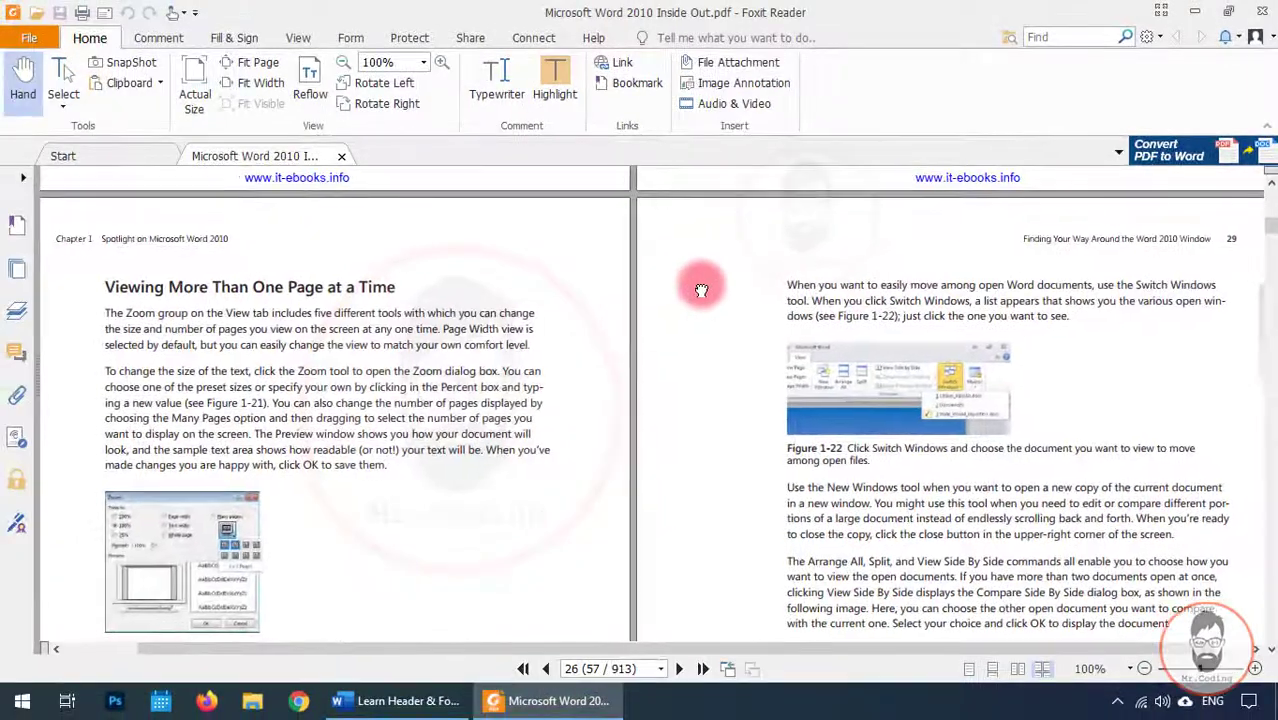
pyautogui.moveTo(692, 291); pyautogui.dragTo(725, 284)
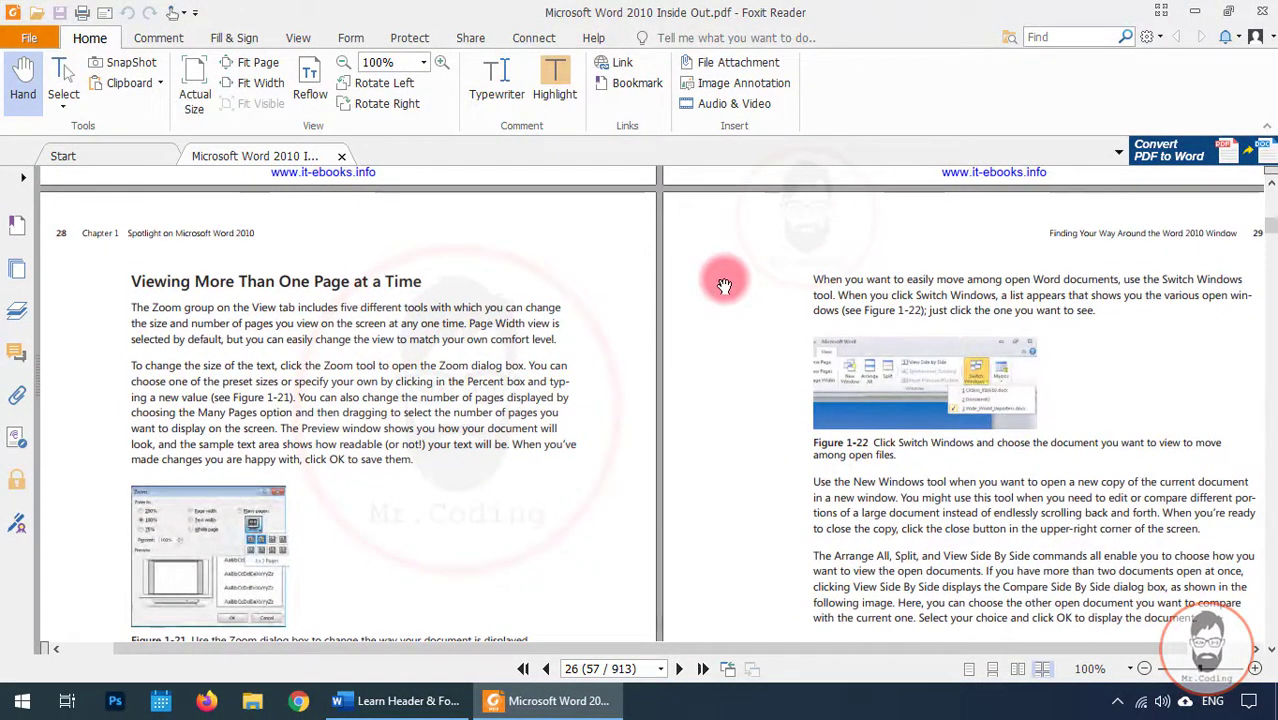
pyautogui.scroll(-5, 725, 287)
pyautogui.scroll(-2, 725, 289)
pyautogui.scroll(-1, 730, 300)
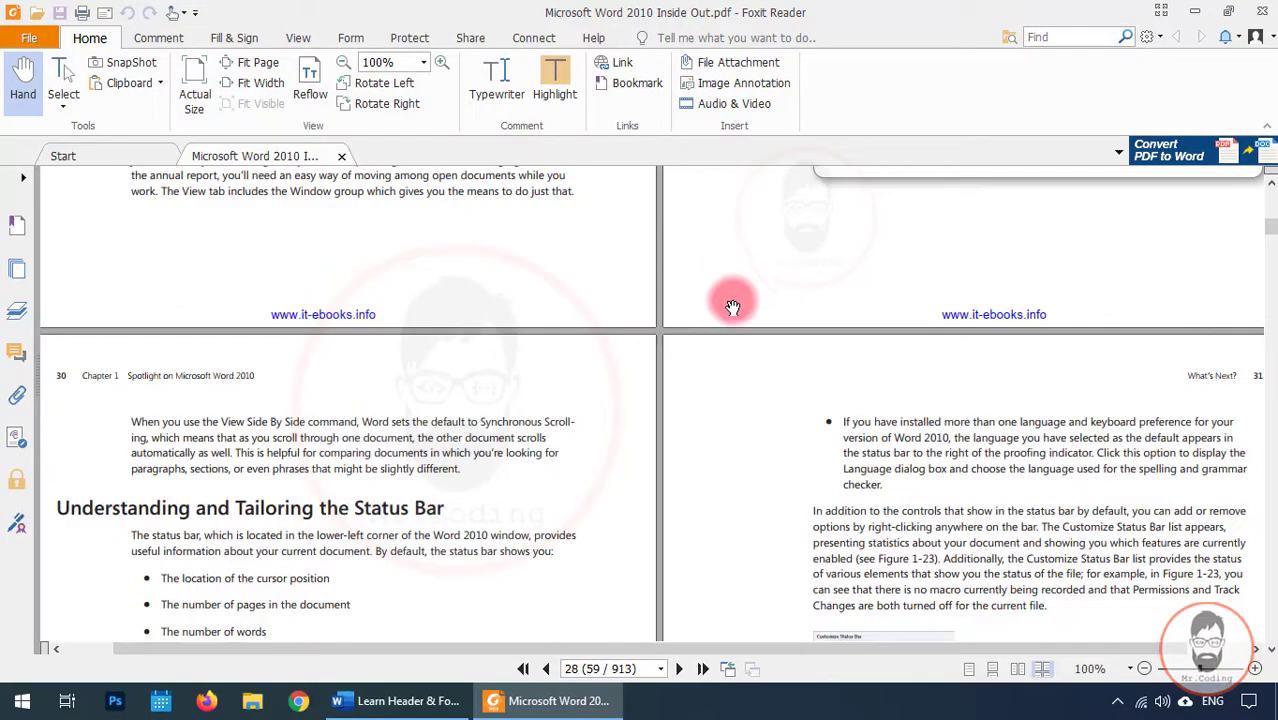
pyautogui.scroll(5, 733, 307)
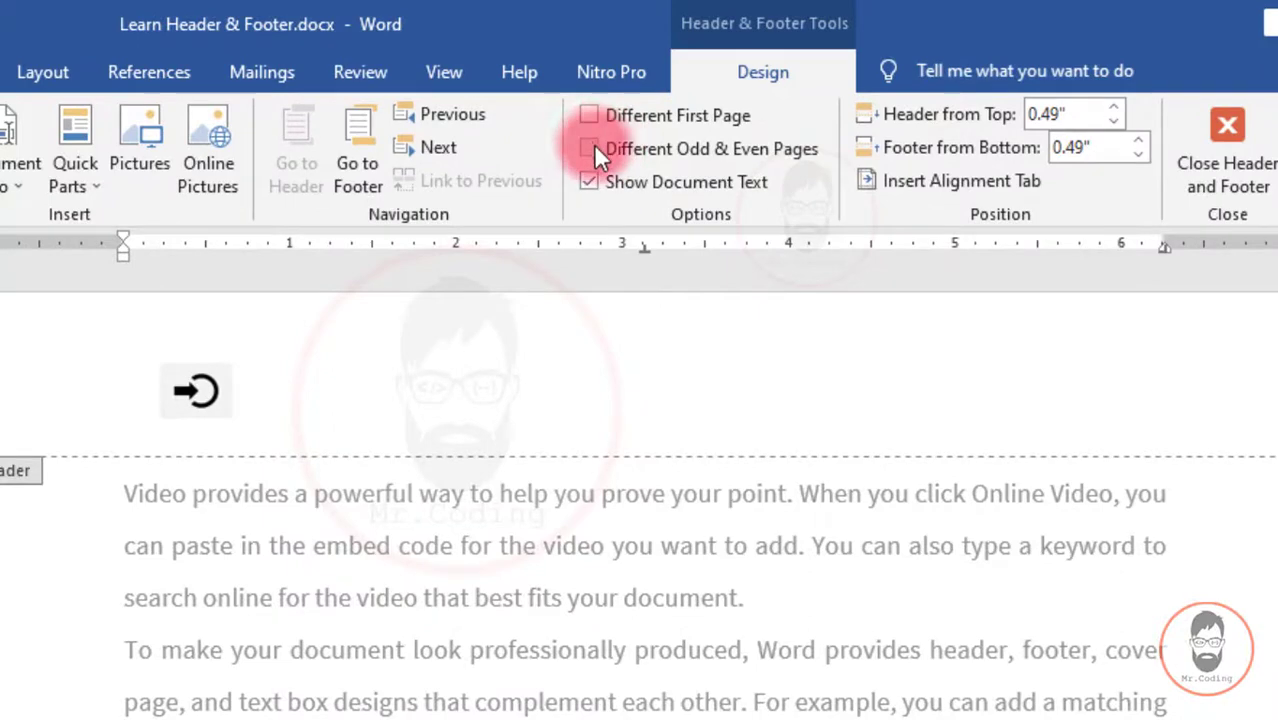
# Turn on Different Odd & Even Pages so odd and even pages get separate headers
pyautogui.click(592, 148)
pyautogui.write('Odd page')
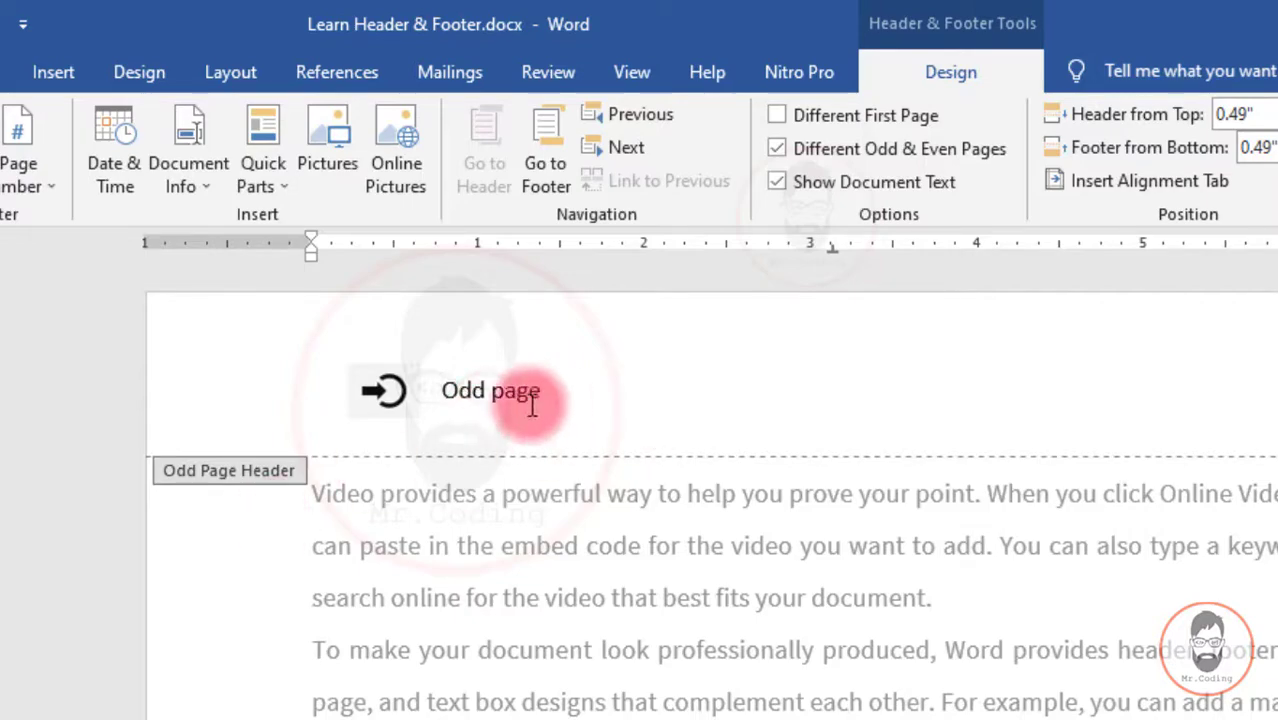
pyautogui.scroll(-2, 541, 396)
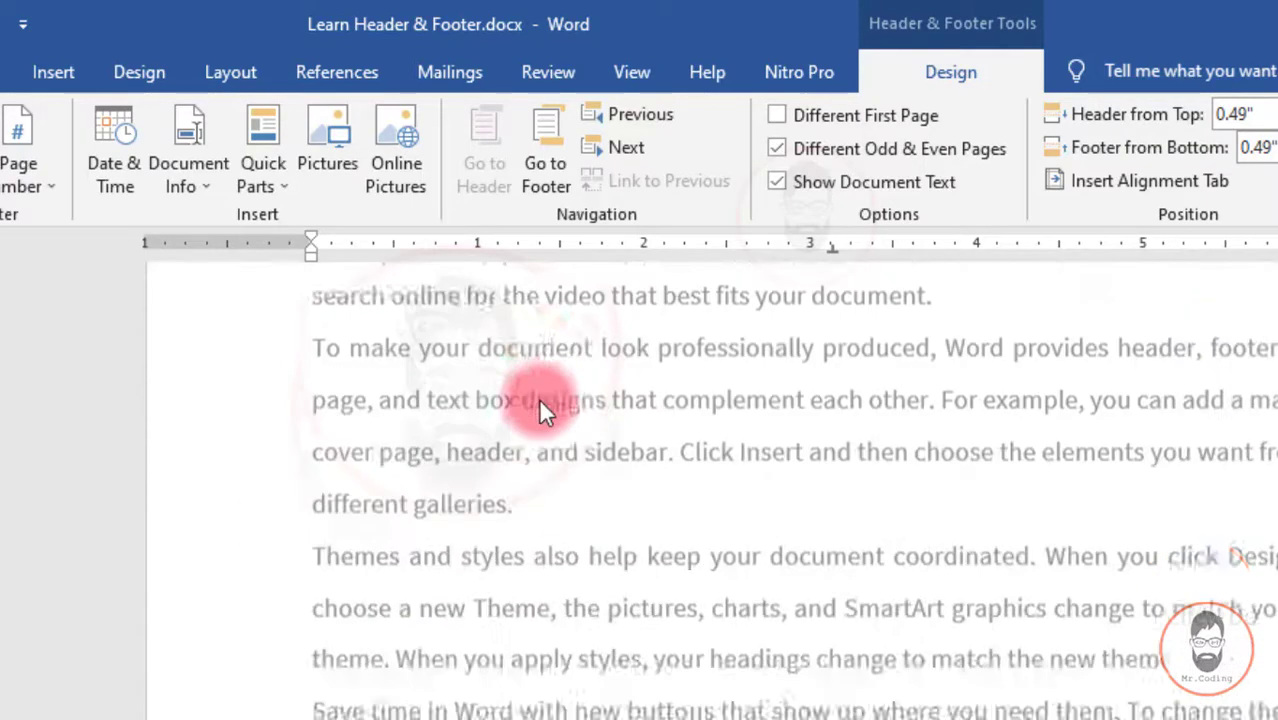
pyautogui.scroll(-3, 541, 396)
pyautogui.scroll(-2, 541, 396)
pyautogui.scroll(-3, 541, 396)
pyautogui.scroll(-2, 482, 560)
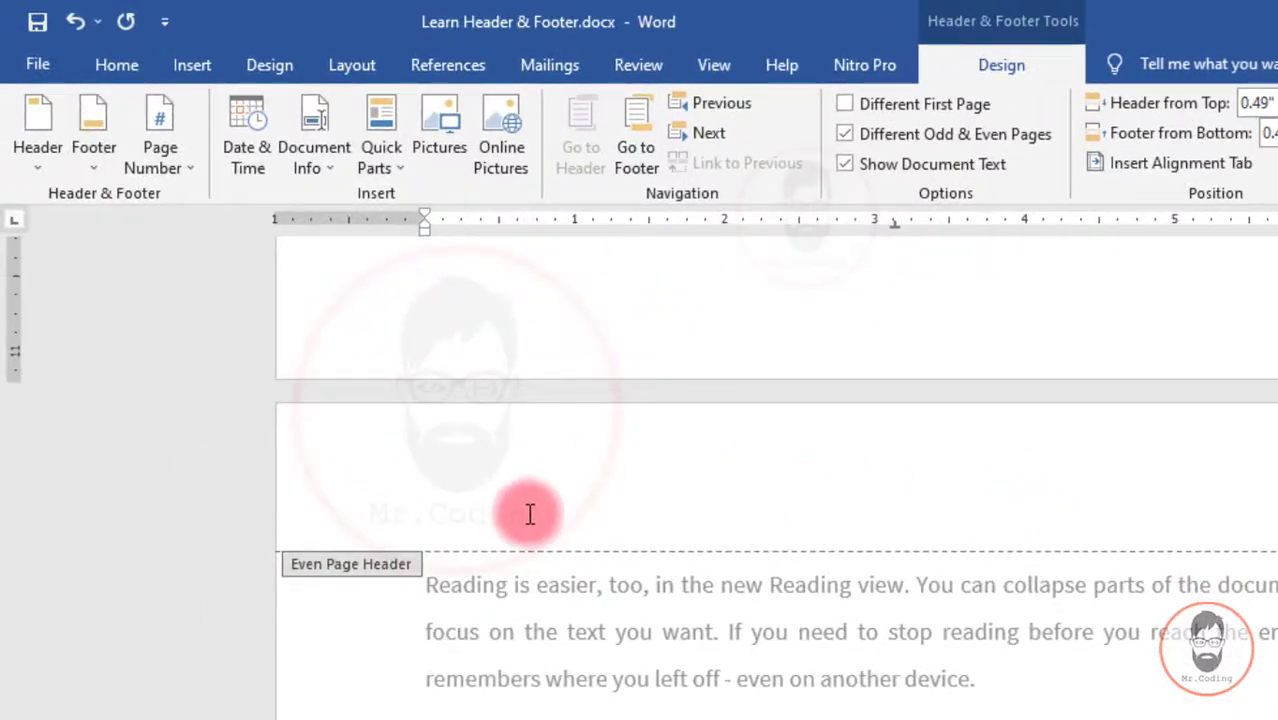
# Insert the blue Banded 'MS WORD' header into the Even Page Header
pyautogui.click(528, 505)
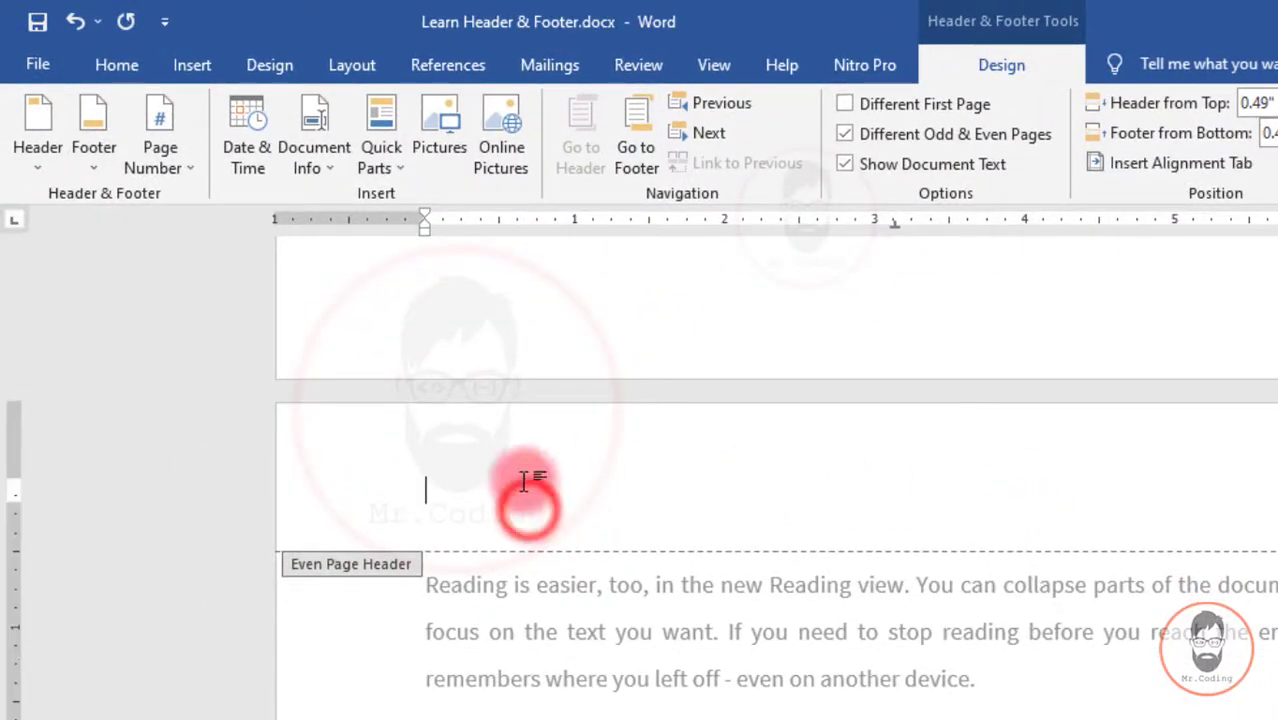
pyautogui.click(45, 162)
pyautogui.click(195, 669)
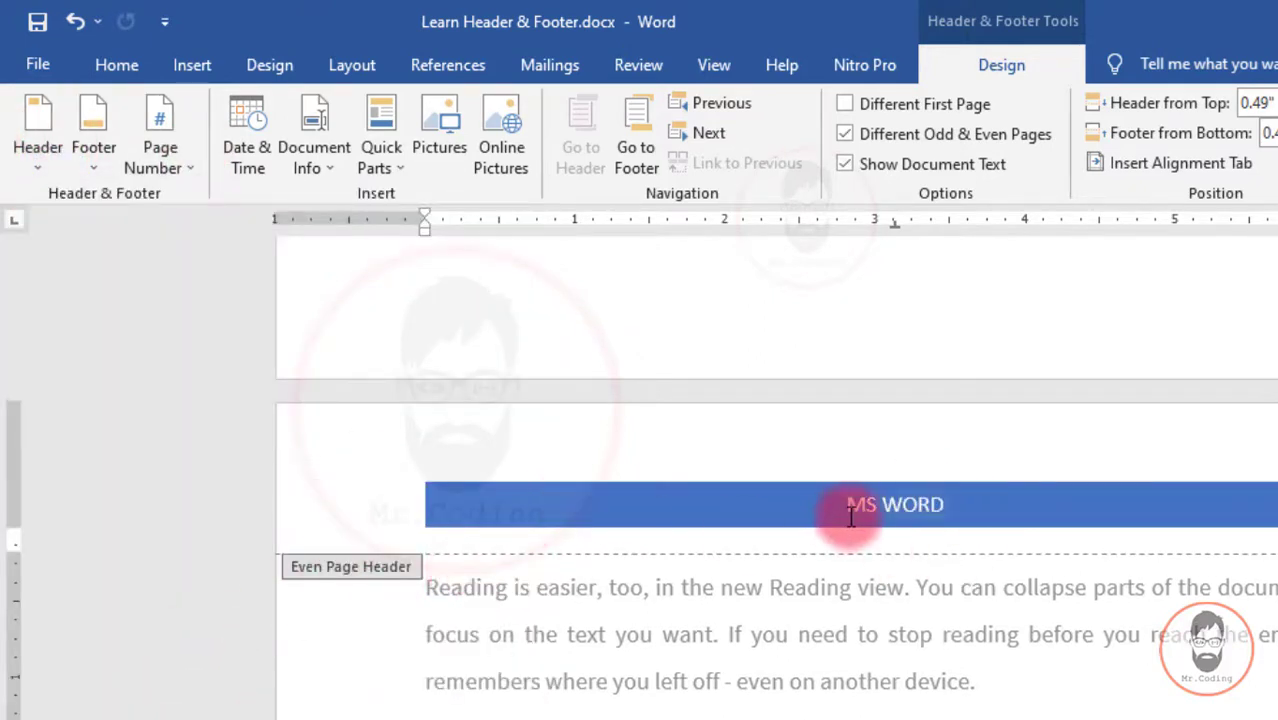
pyautogui.scroll(-10, 845, 517)
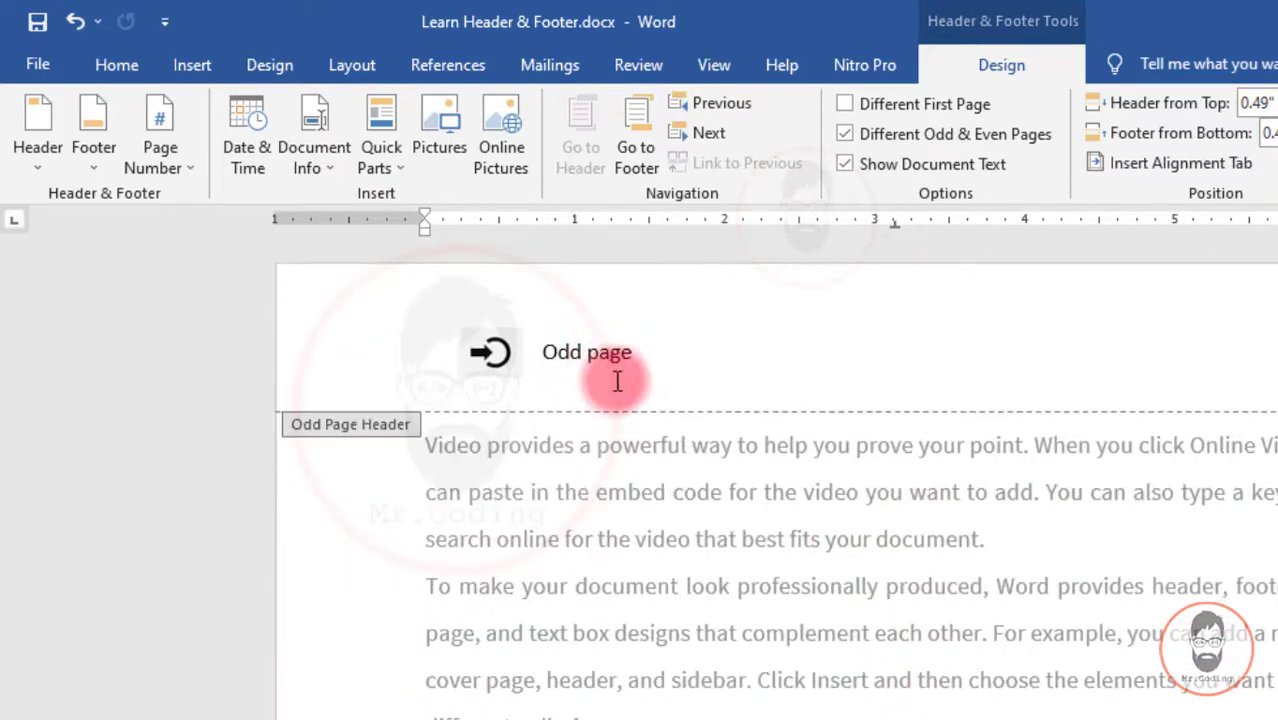
# Uncheck Different Odd & Even Pages so every page shares one header
pyautogui.scroll(-5, 617, 382)
pyautogui.scroll(-5, 614, 379)
pyautogui.scroll(-5, 614, 379)
pyautogui.scroll(-3, 614, 379)
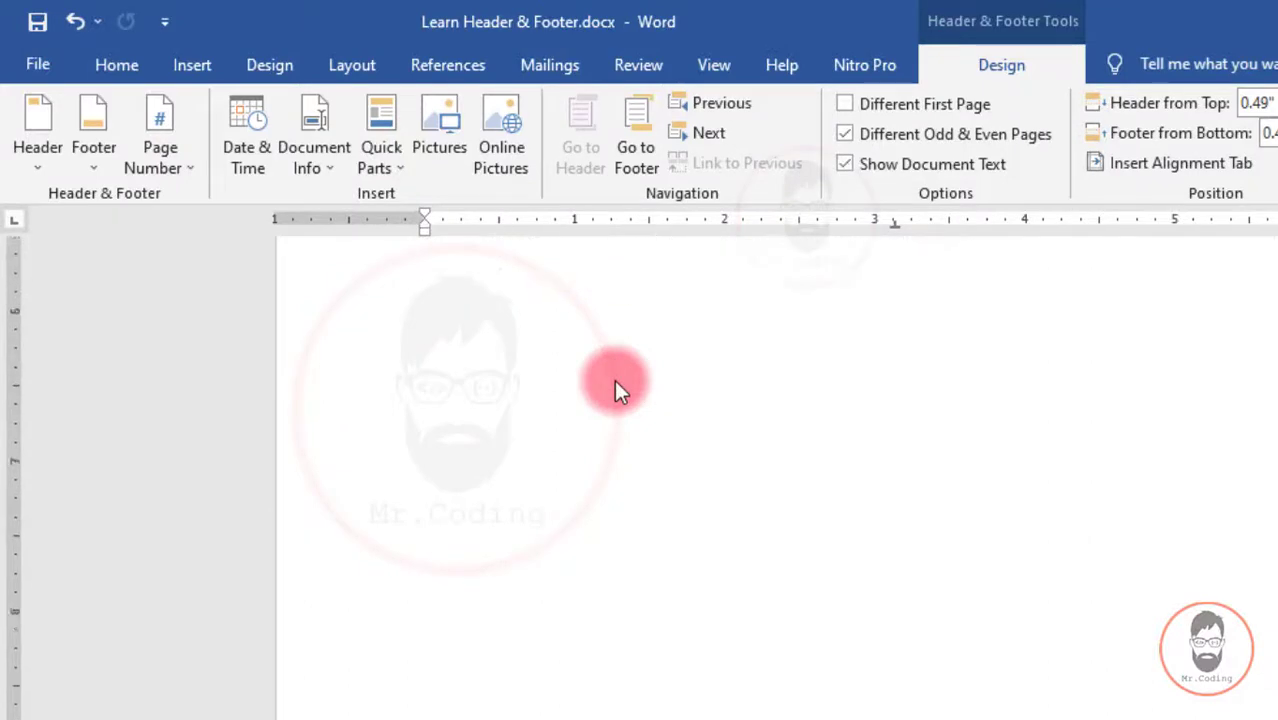
pyautogui.scroll(-5, 614, 379)
pyautogui.scroll(-3, 607, 380)
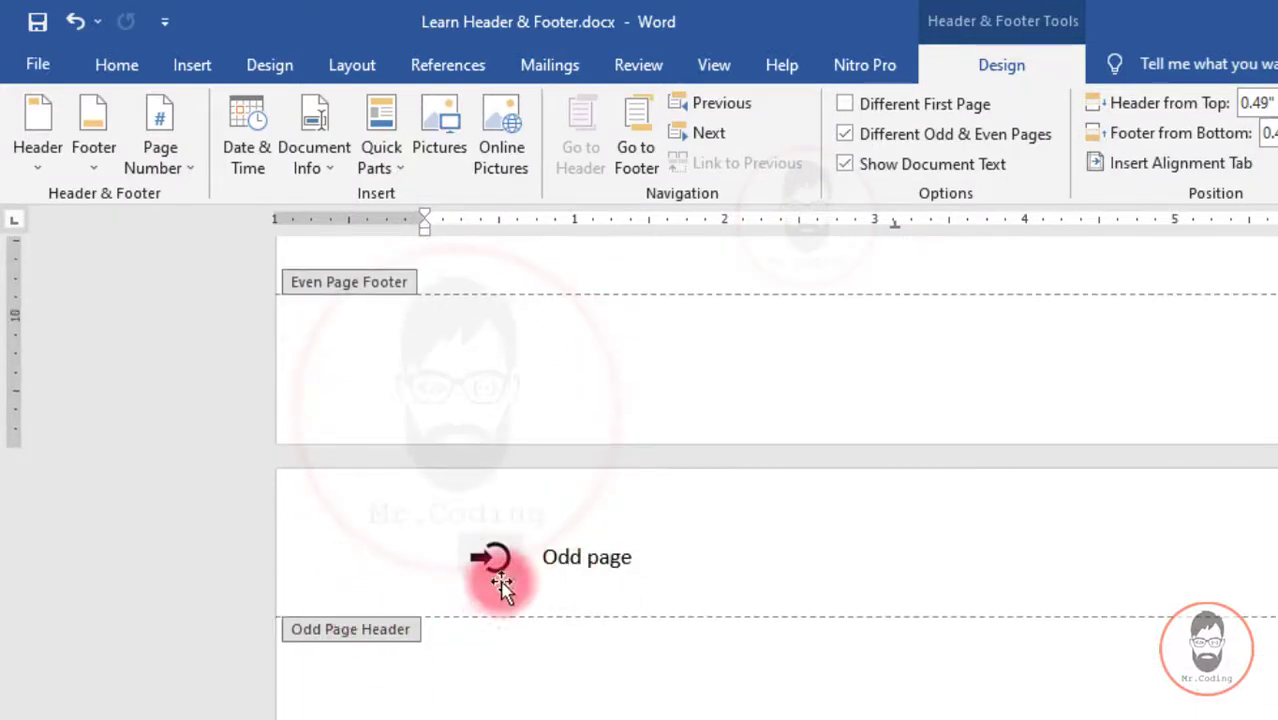
pyautogui.moveTo(502, 588); pyautogui.dragTo(502, 543)
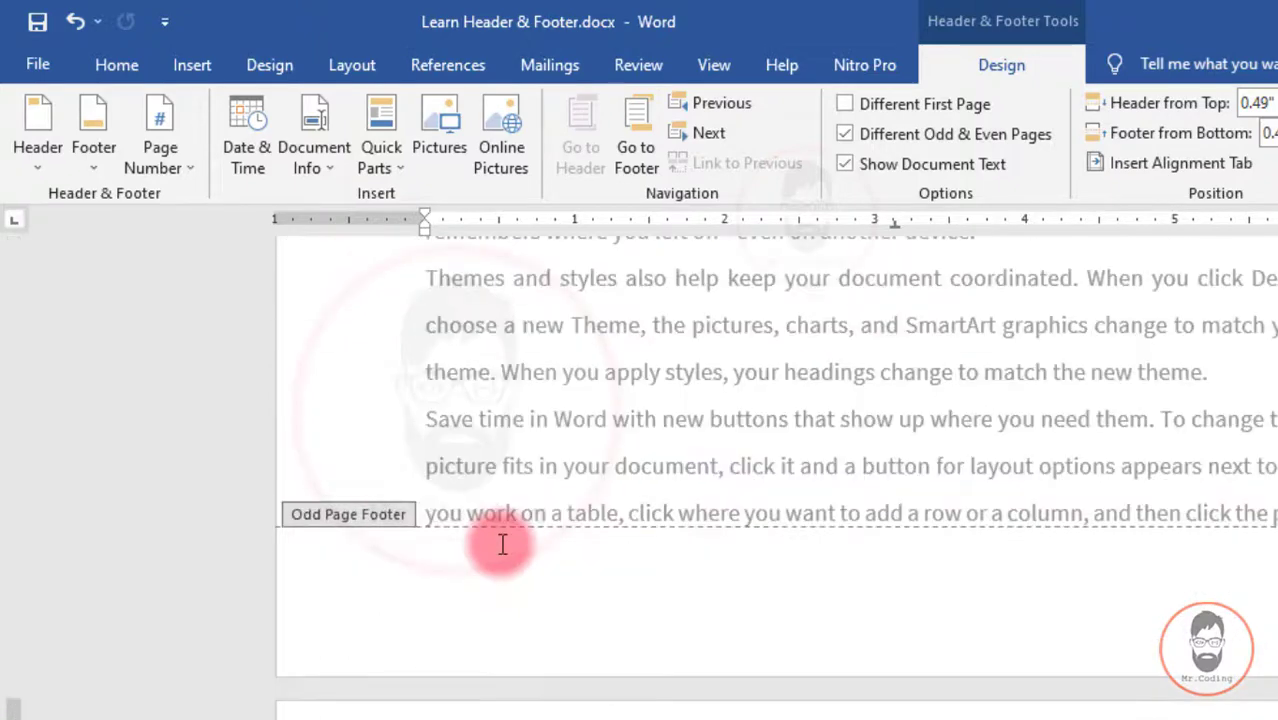
pyautogui.moveTo(502, 544); pyautogui.dragTo(499, 543)
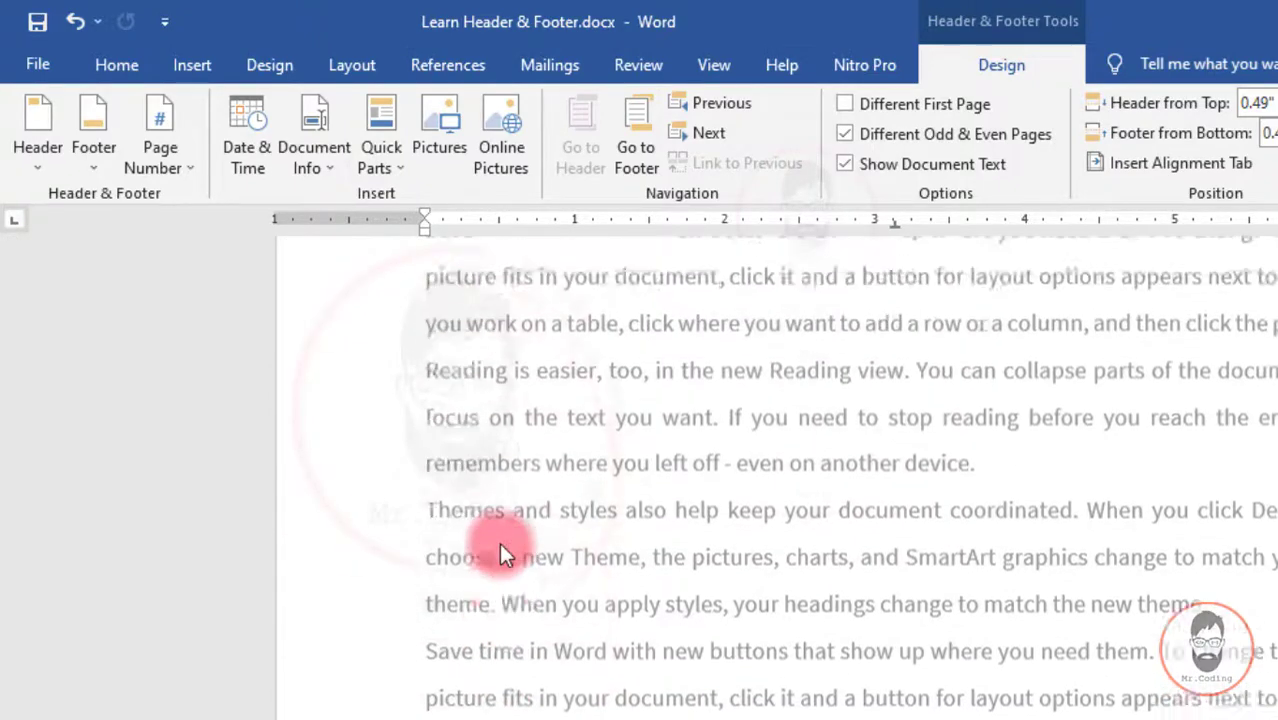
pyautogui.scroll(2, 499, 542)
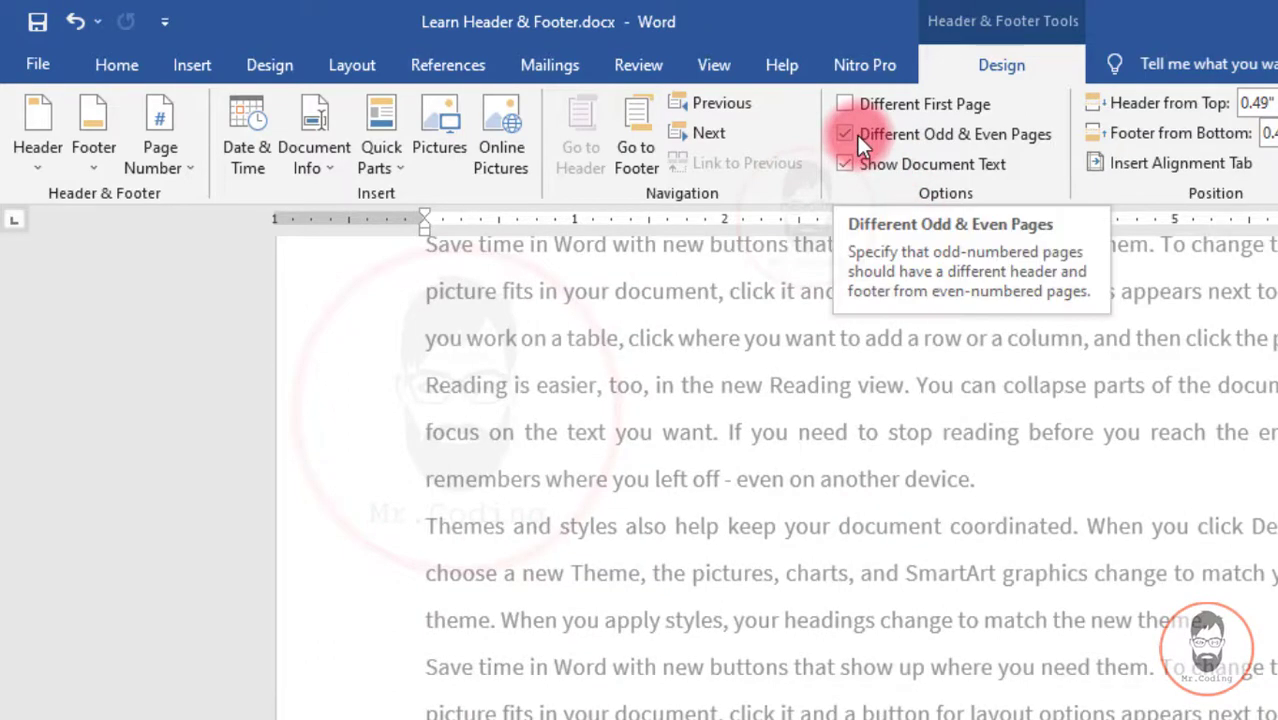
pyautogui.click(857, 135)
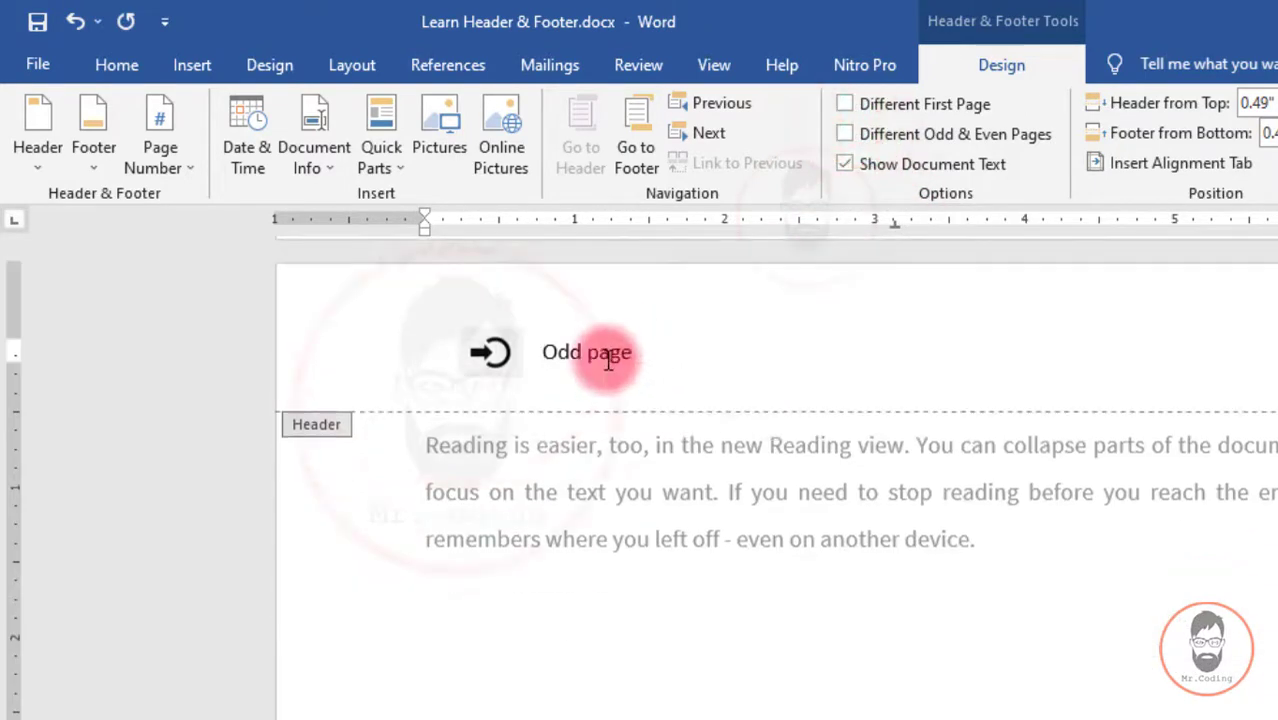
# Place the caret after the 'Odd page' text in the shared header
pyautogui.click(608, 361)
pyautogui.scroll(3, 653, 341)
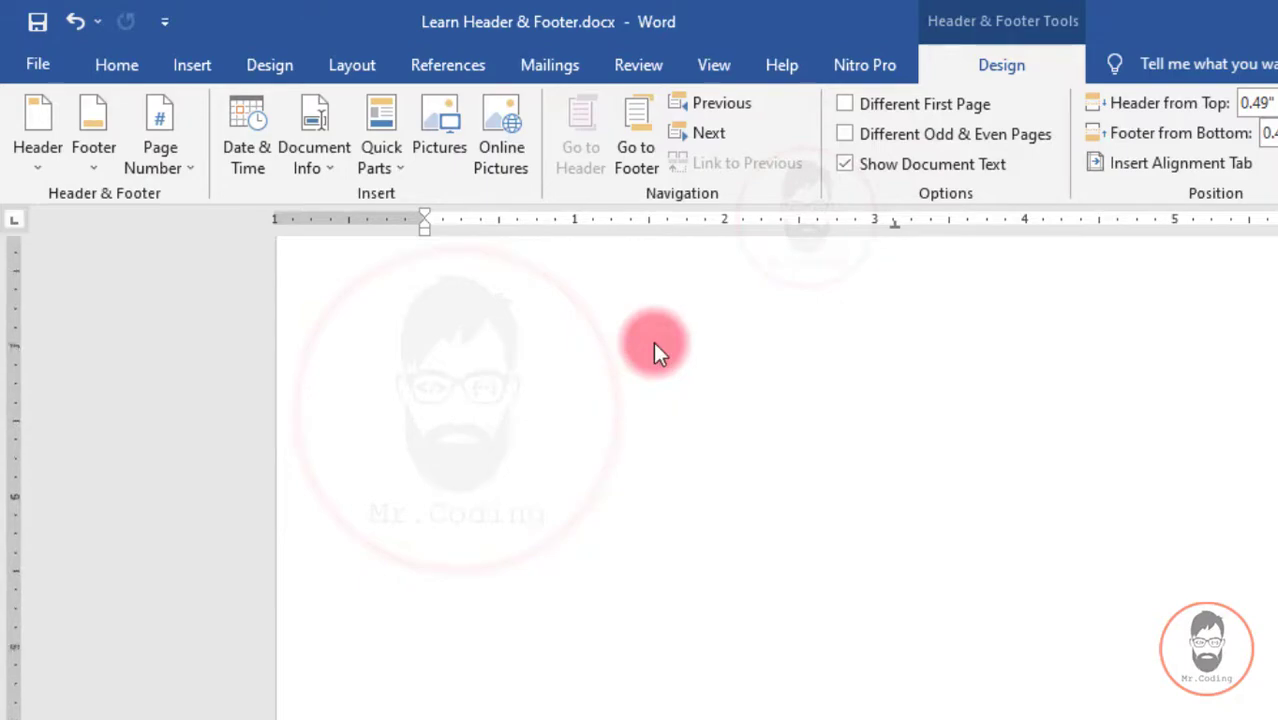
pyautogui.scroll(3, 653, 341)
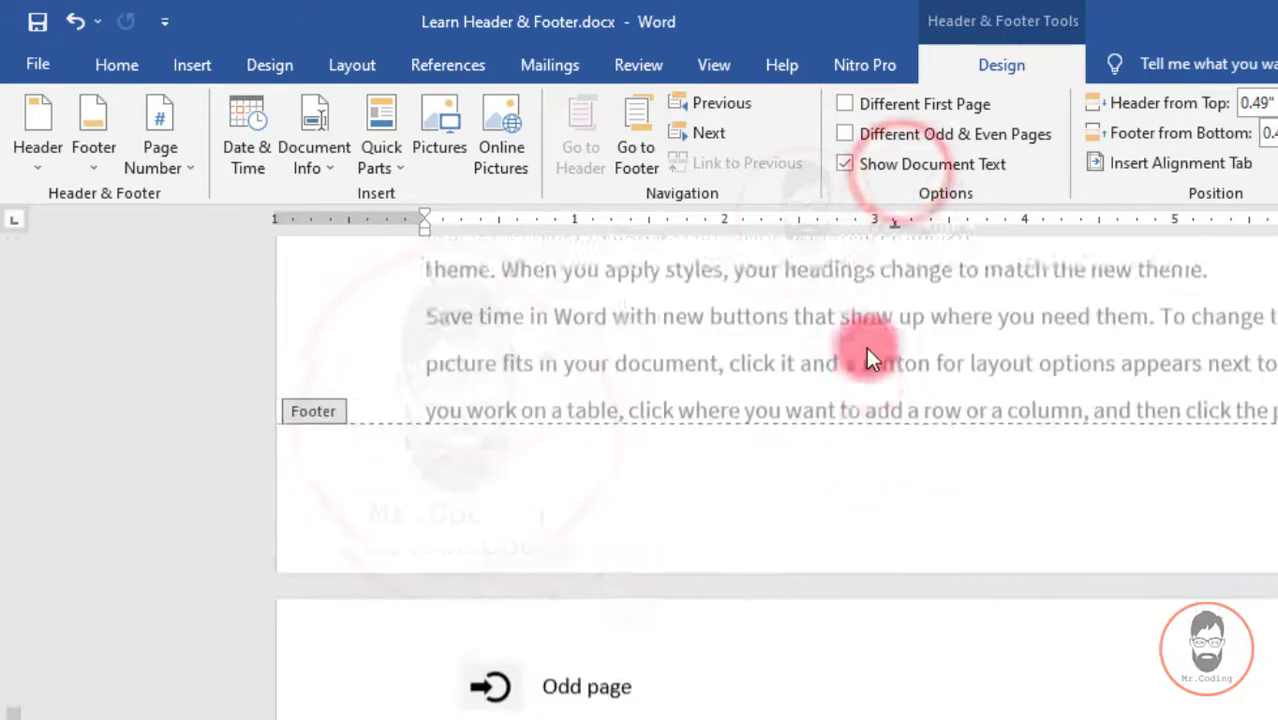
pyautogui.scroll(1, 866, 347)
pyautogui.scroll(2, 870, 311)
pyautogui.scroll(1, 878, 260)
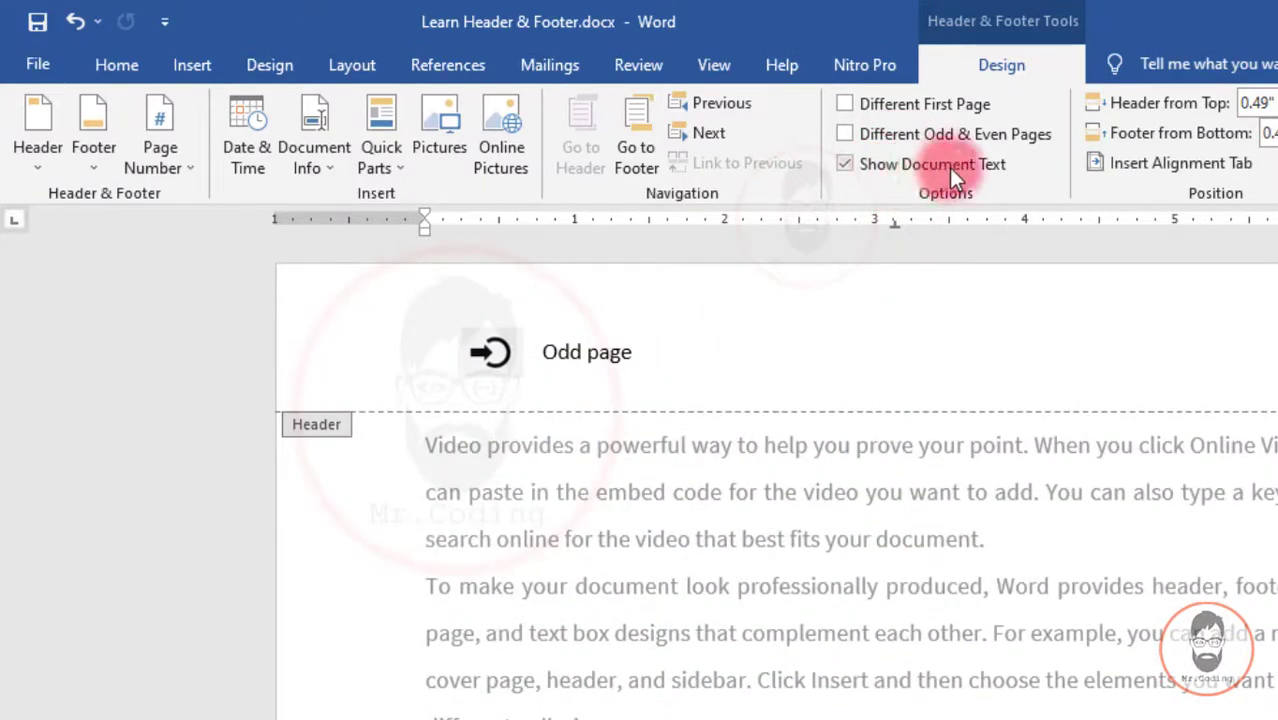
pyautogui.click(628, 350)
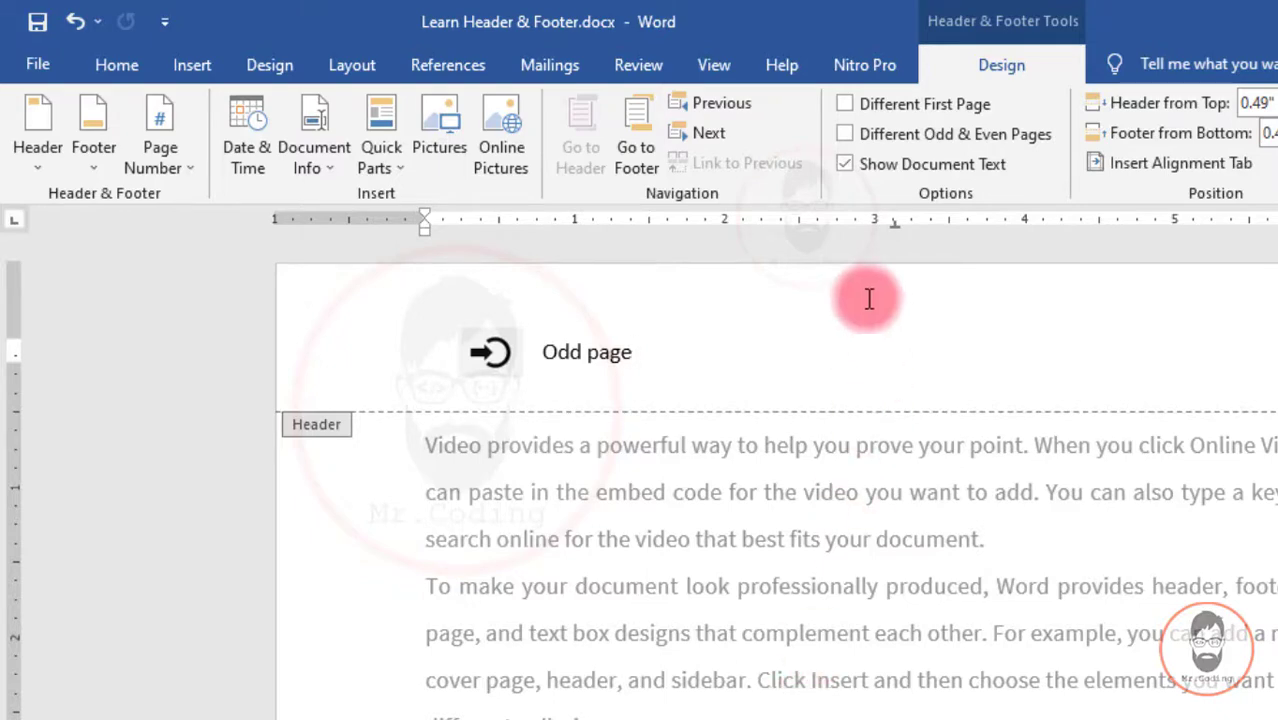
# Toggle the document text display, then leave header editing to return to the body
pyautogui.click(881, 162)
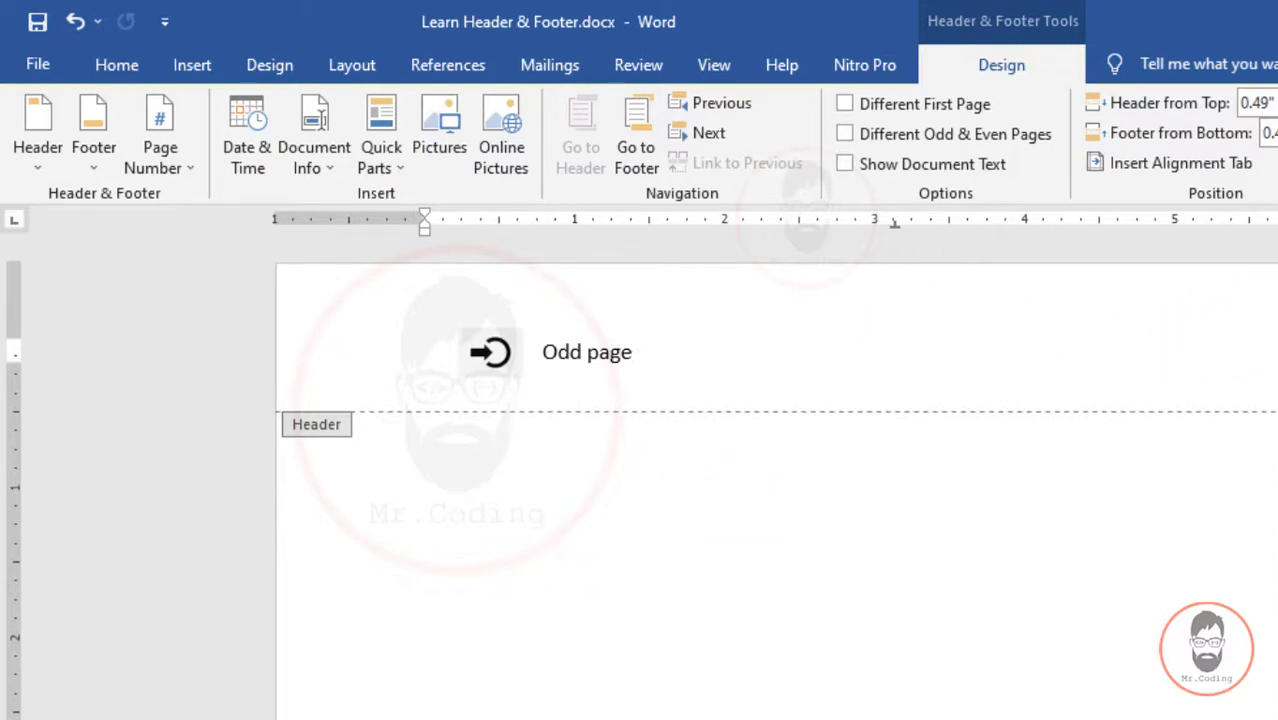
pyautogui.press('Escape')
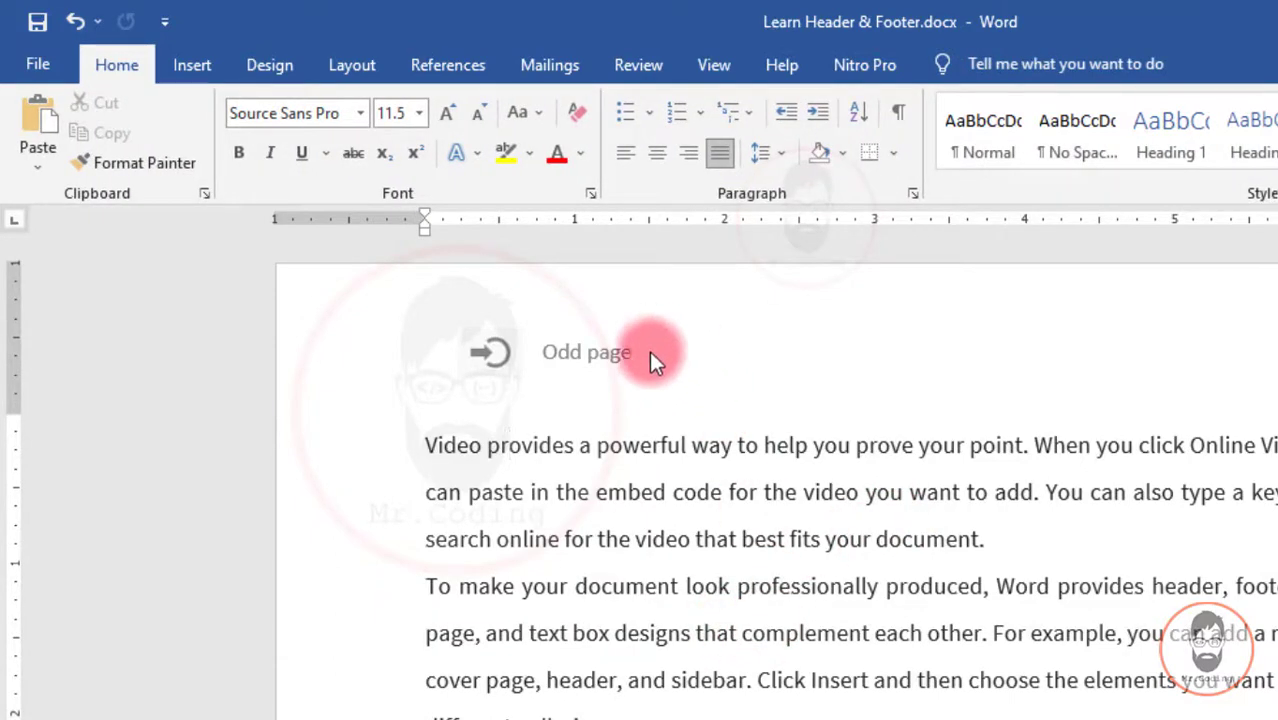
# Reopen the header and set Header from Top to 0.7"
pyautogui.doubleClick(649, 351)
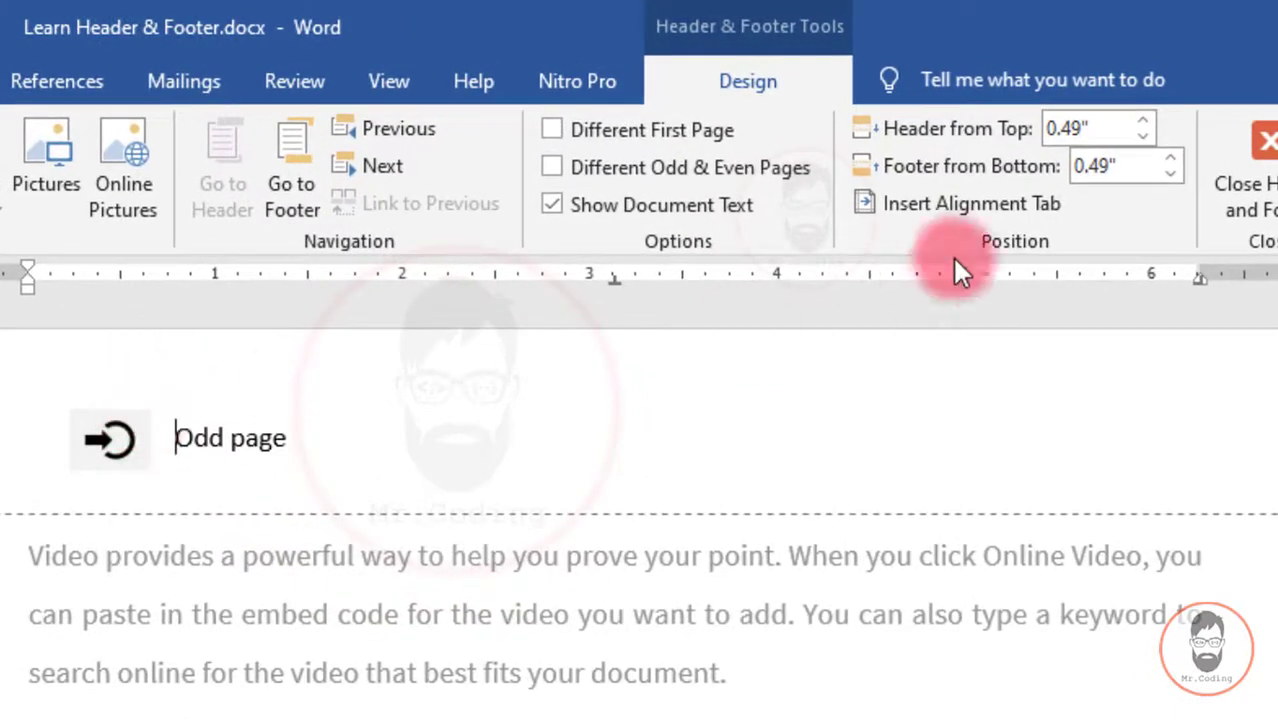
pyautogui.click(1142, 121)
pyautogui.click(1142, 137)
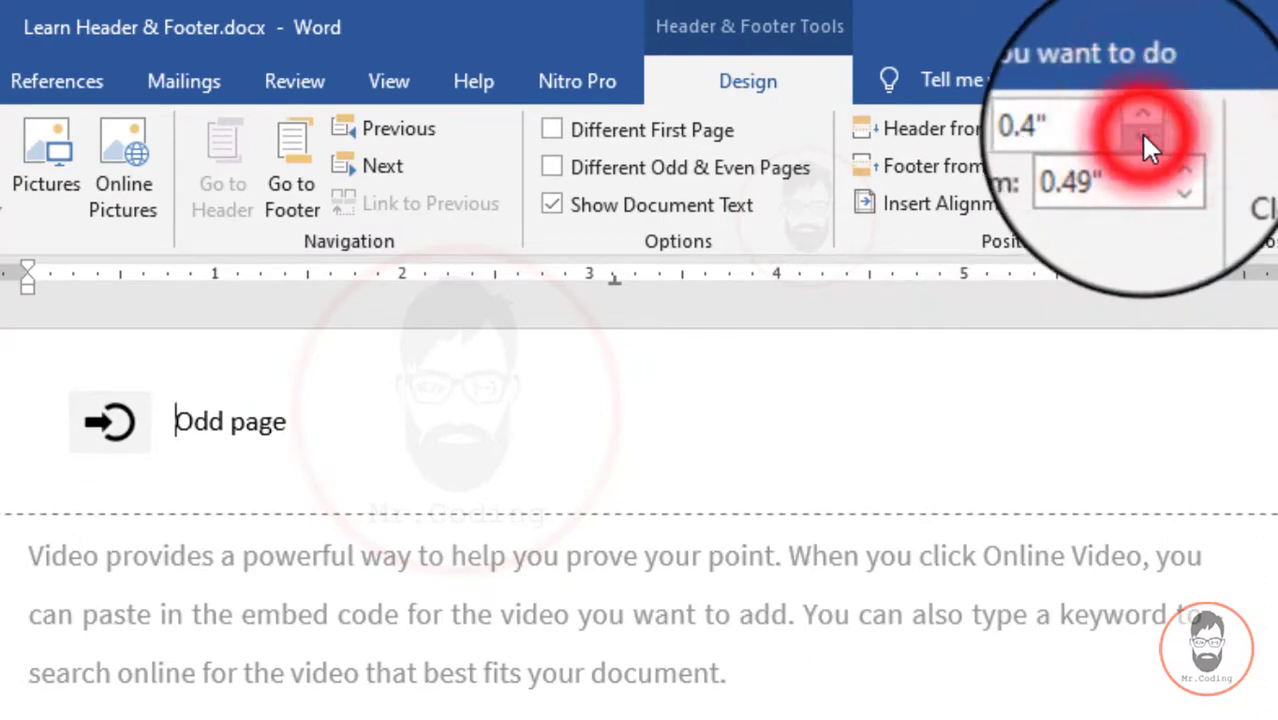
pyautogui.click(1146, 140)
pyautogui.click(1146, 140)
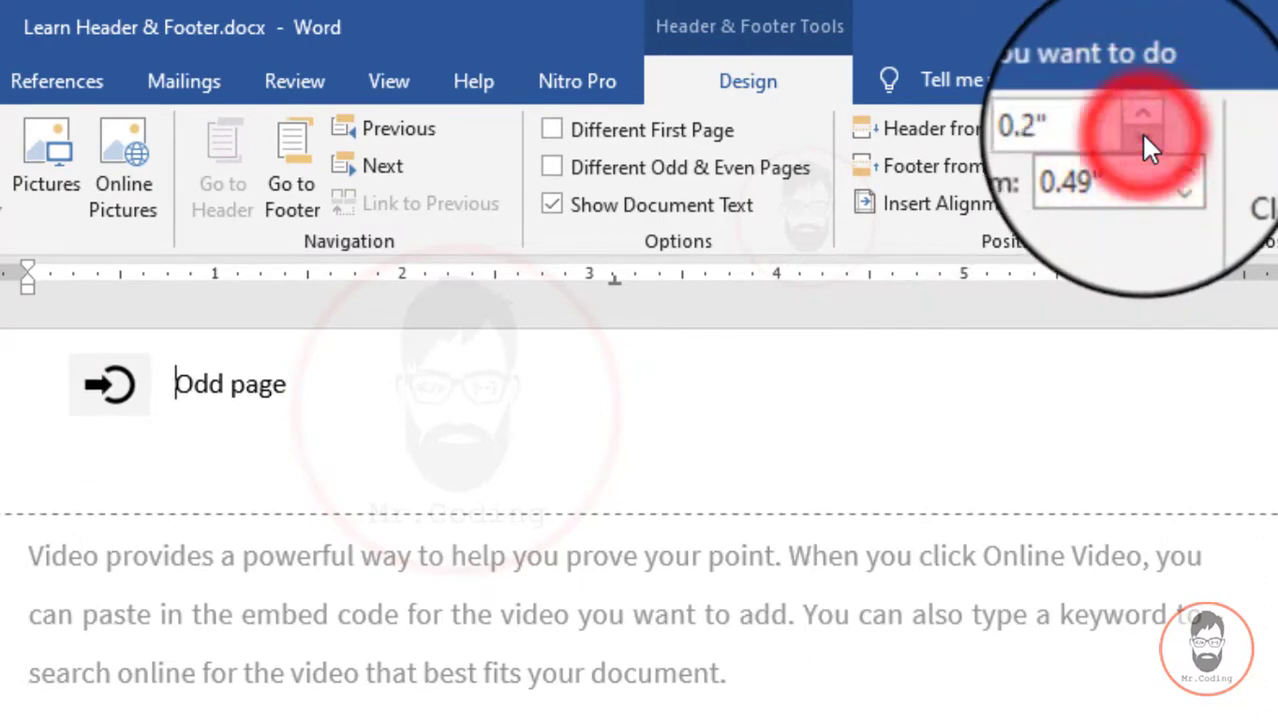
pyautogui.click(1146, 140)
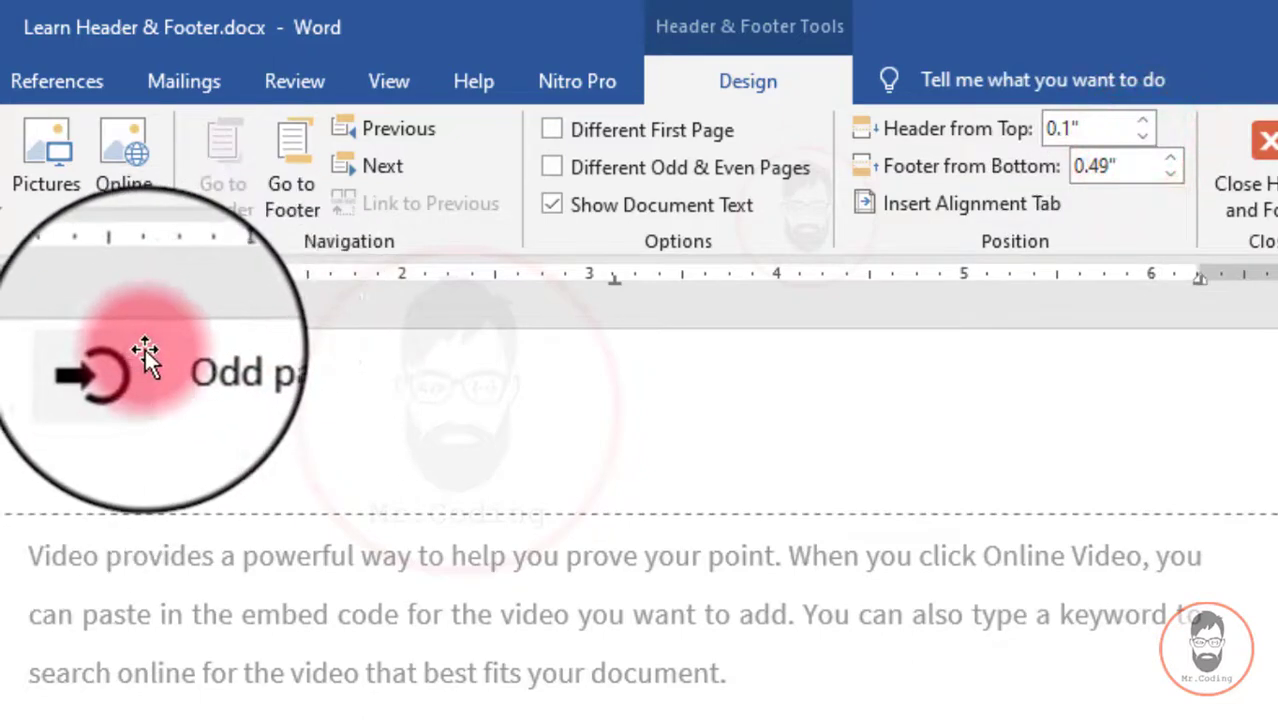
pyautogui.click(1145, 121)
pyautogui.click(1145, 121)
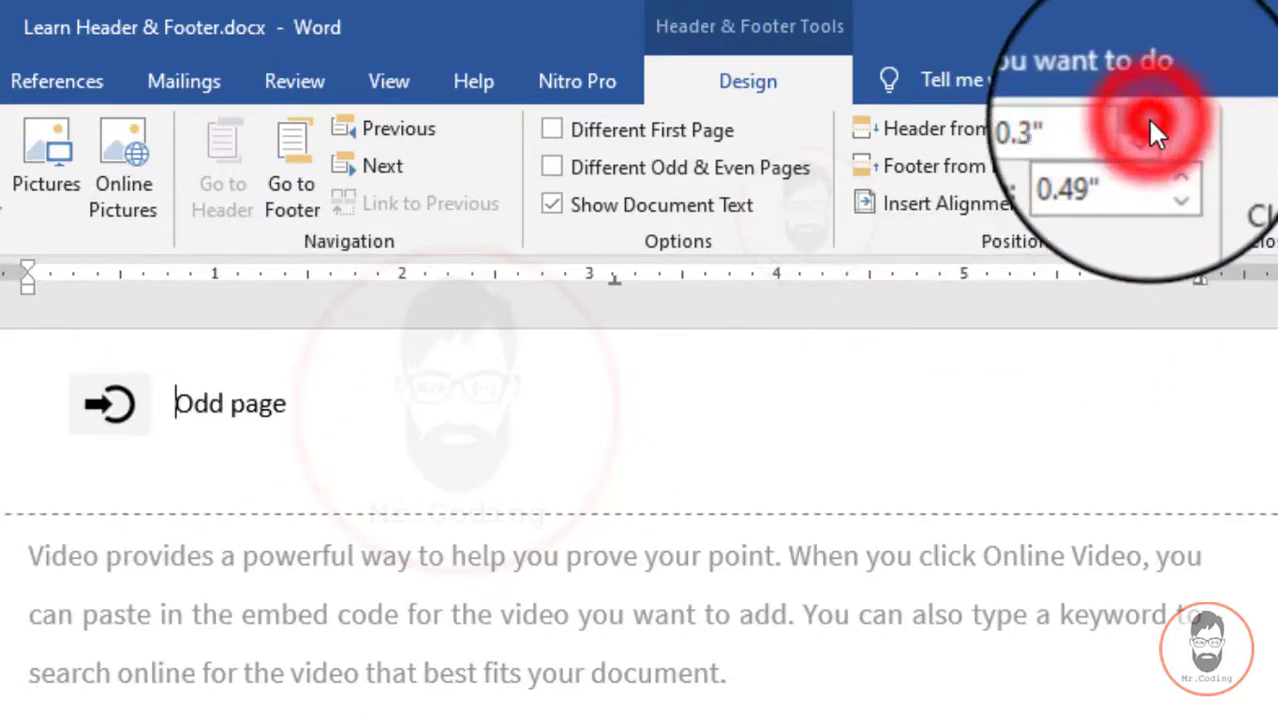
pyautogui.click(1142, 121)
pyautogui.click(1142, 121)
pyautogui.click(1142, 121)
pyautogui.click(1142, 121)
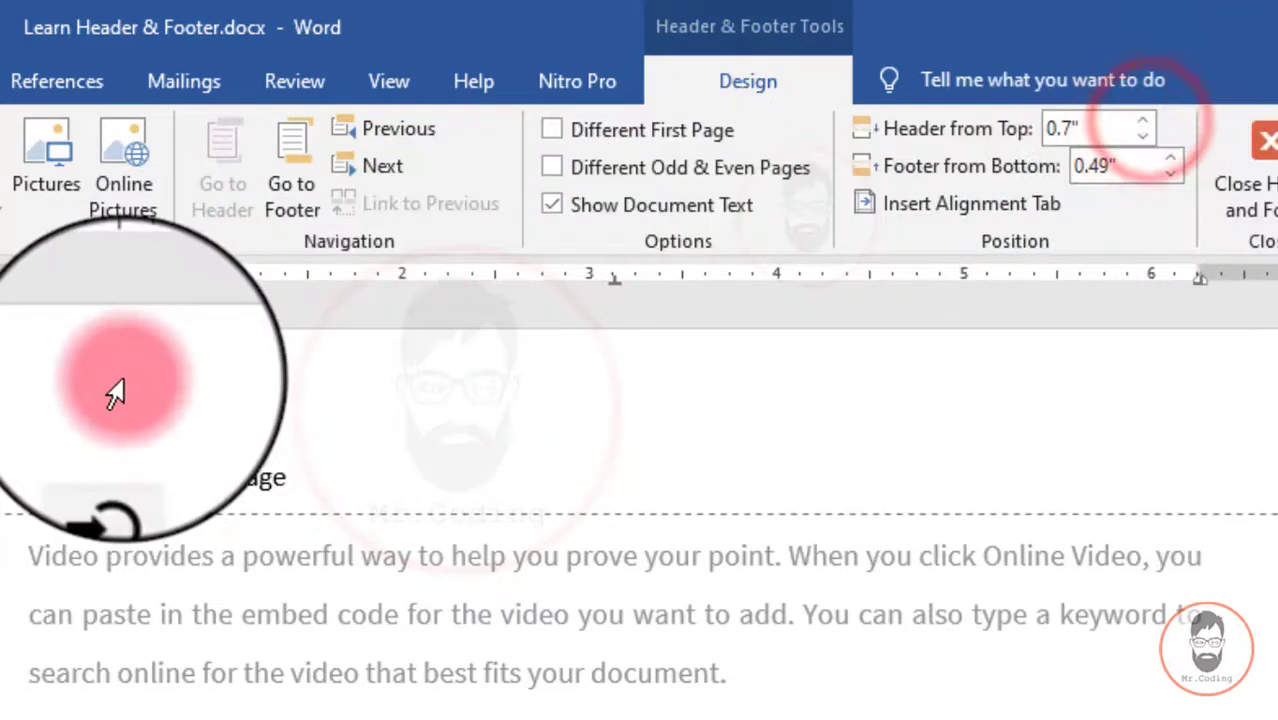
# Move to the footer and set Footer from Bottom to 0.5"
pyautogui.click(291, 165)
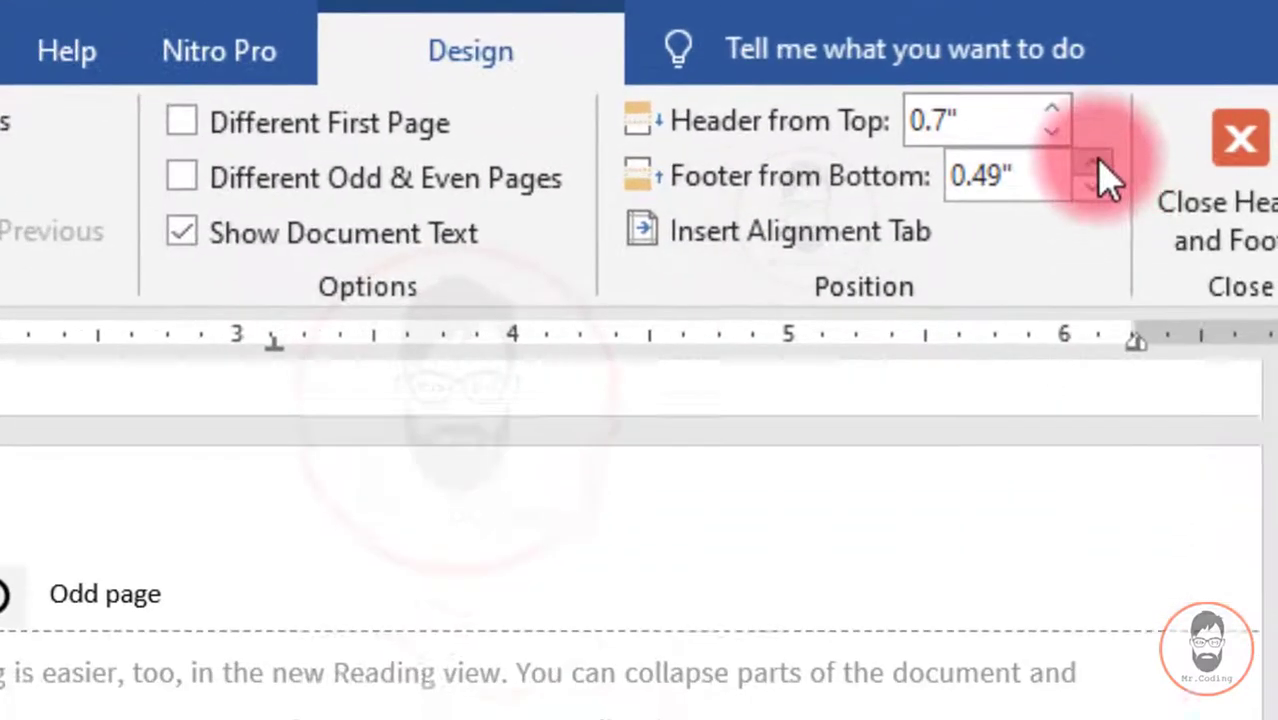
pyautogui.click(1094, 190)
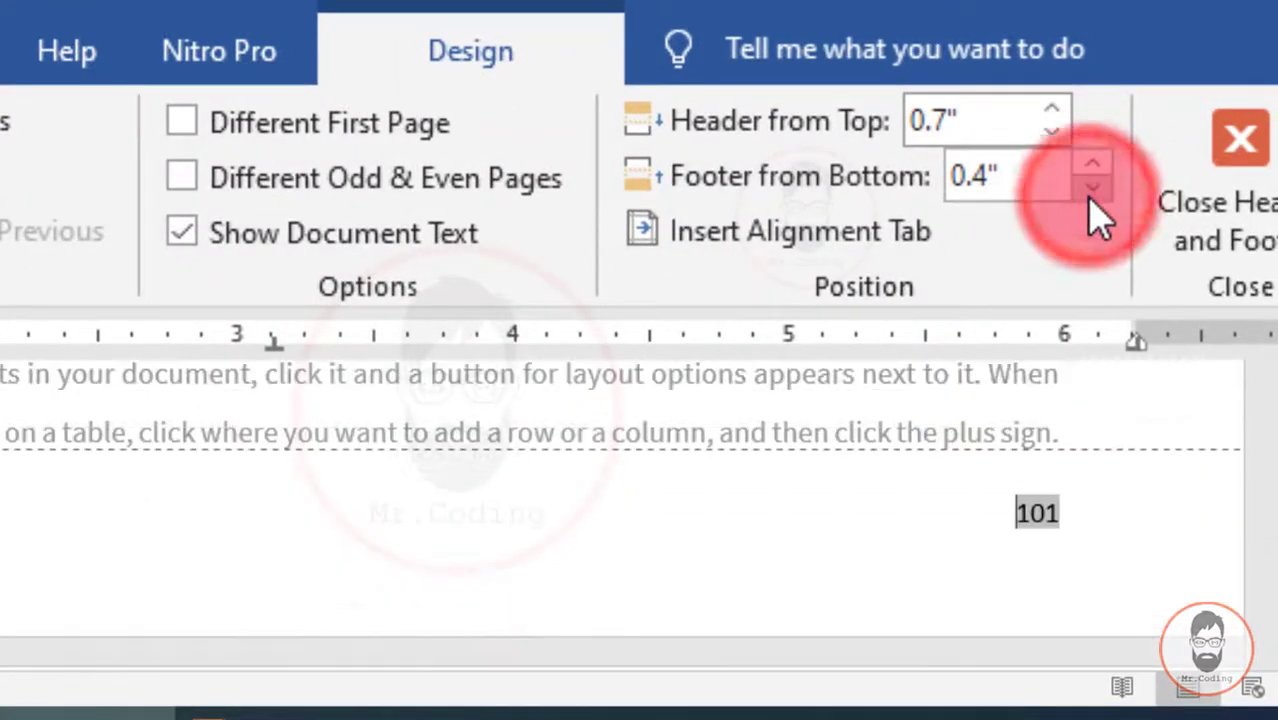
pyautogui.click(1092, 192)
pyautogui.click(1090, 194)
pyautogui.click(1082, 200)
pyautogui.click(1088, 192)
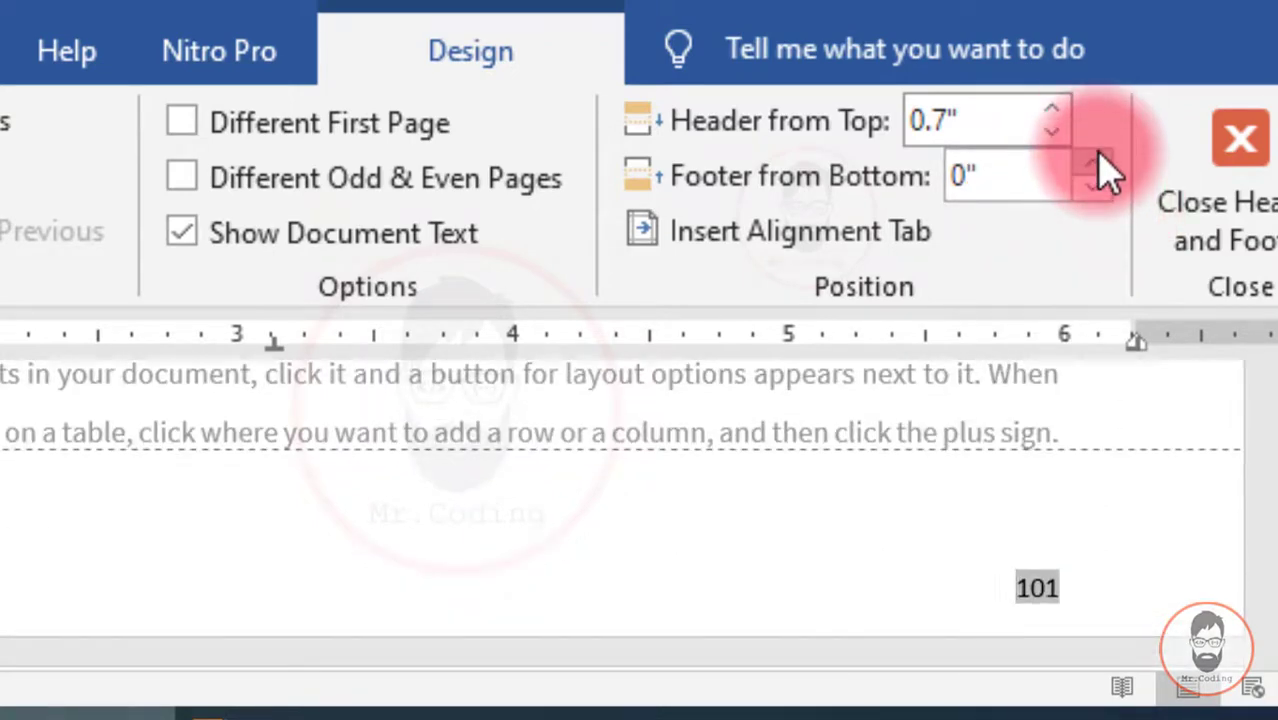
pyautogui.click(1100, 163)
pyautogui.click(1100, 163)
pyautogui.click(1100, 163)
pyautogui.click(1100, 163)
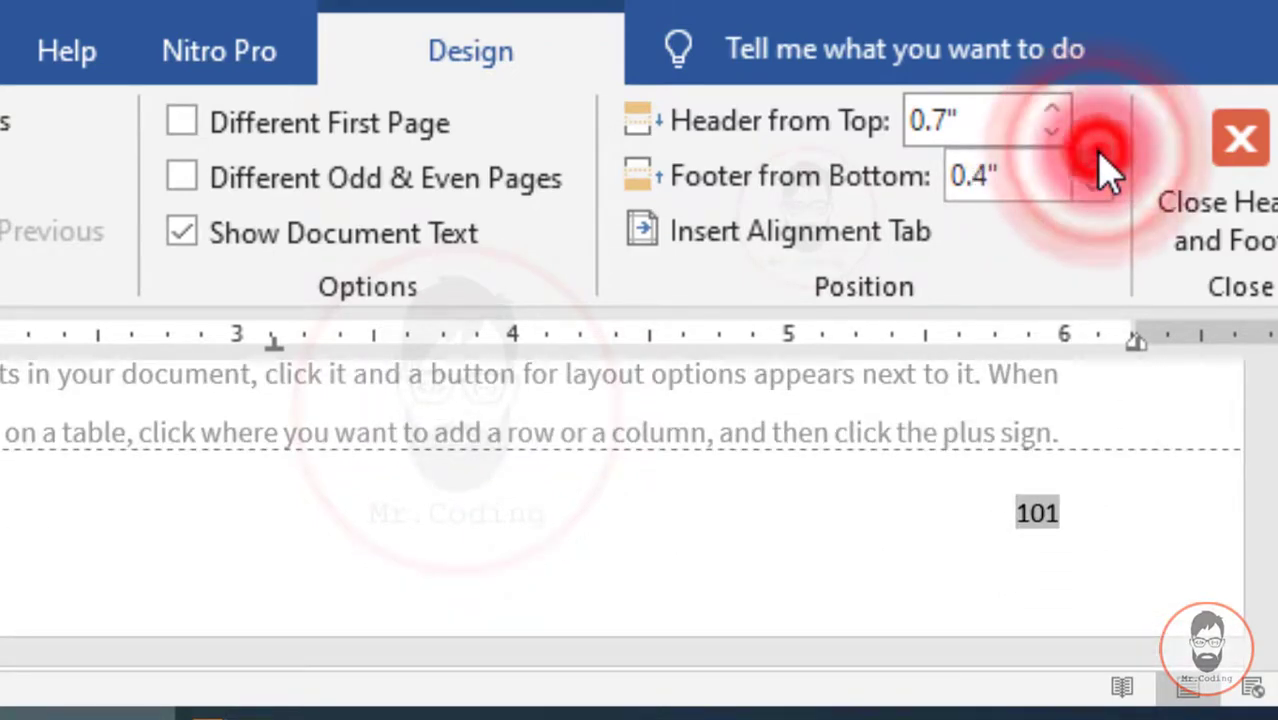
pyautogui.click(1100, 163)
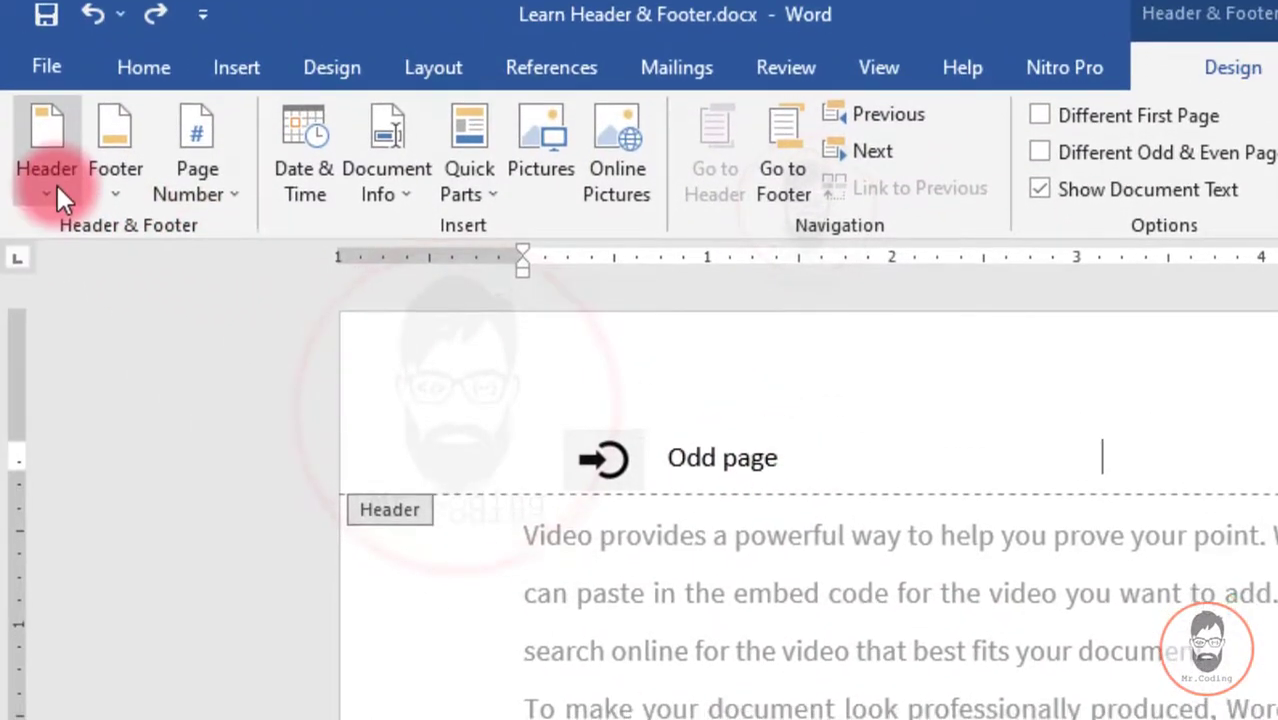
# Remove the Odd page header, add a centre alignment tab relative to the margin, and type 'THIS IS'
pyautogui.click(57, 188)
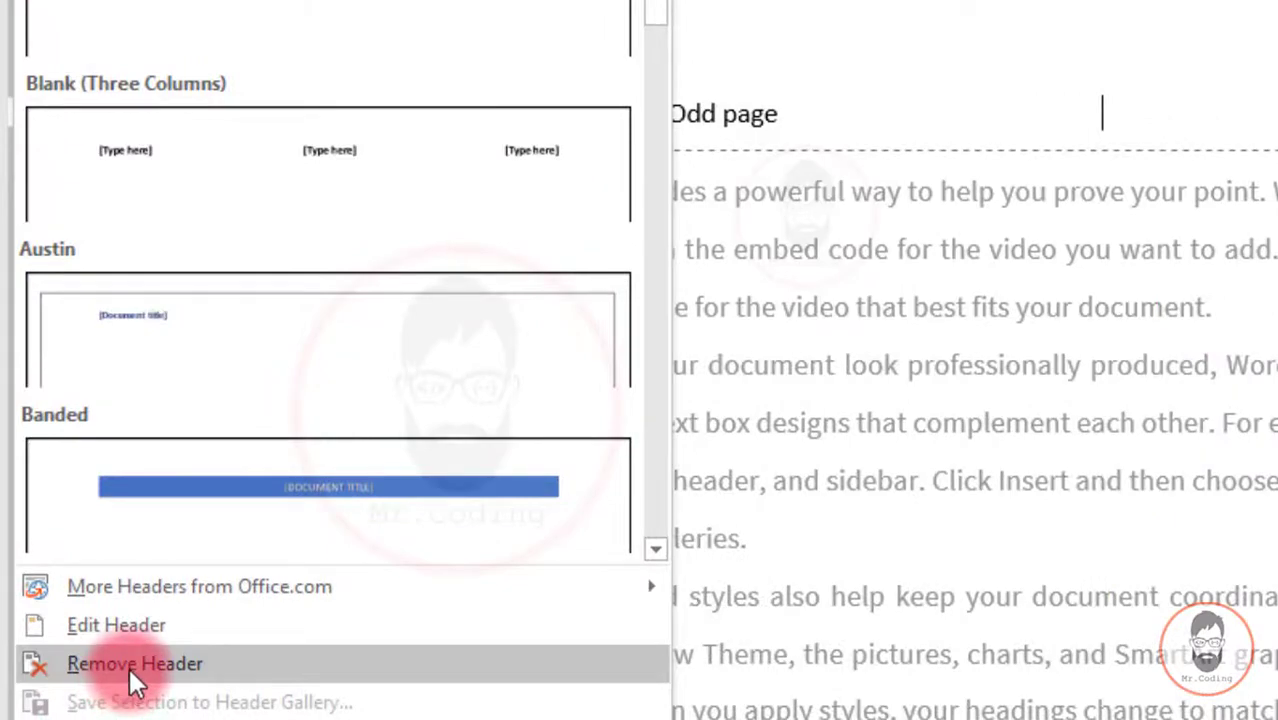
pyautogui.click(128, 665)
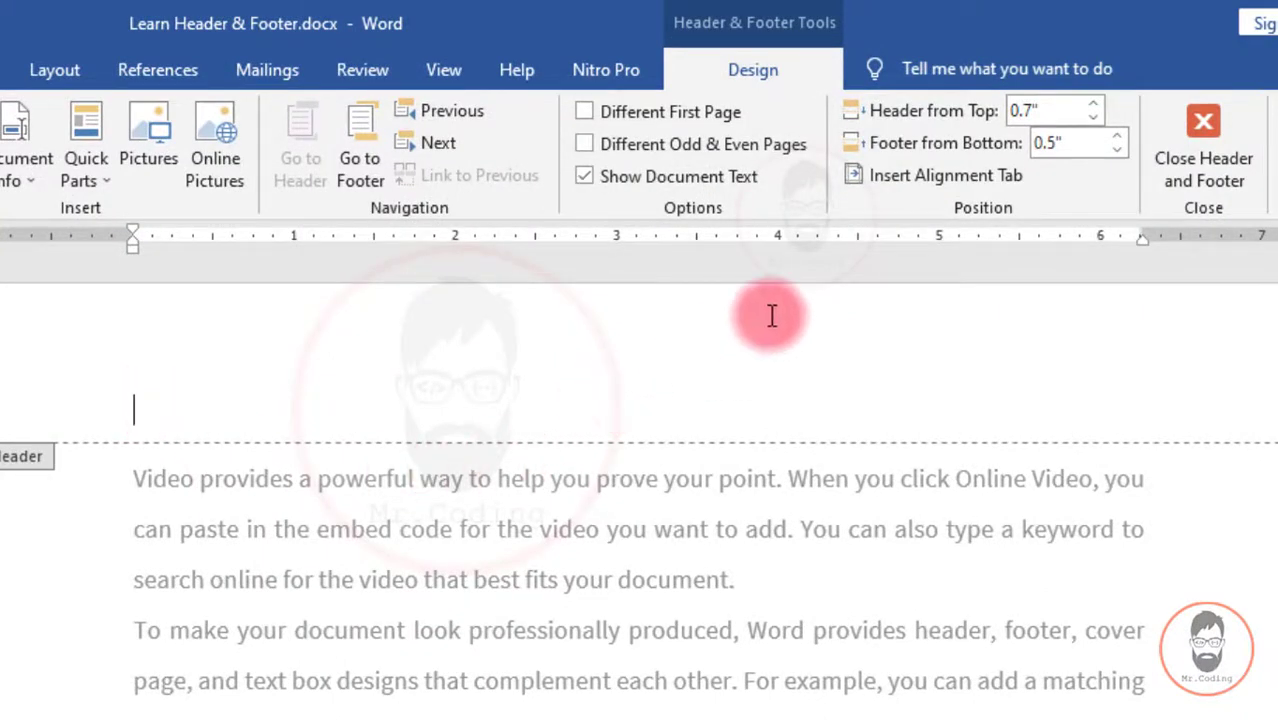
pyautogui.click(901, 175)
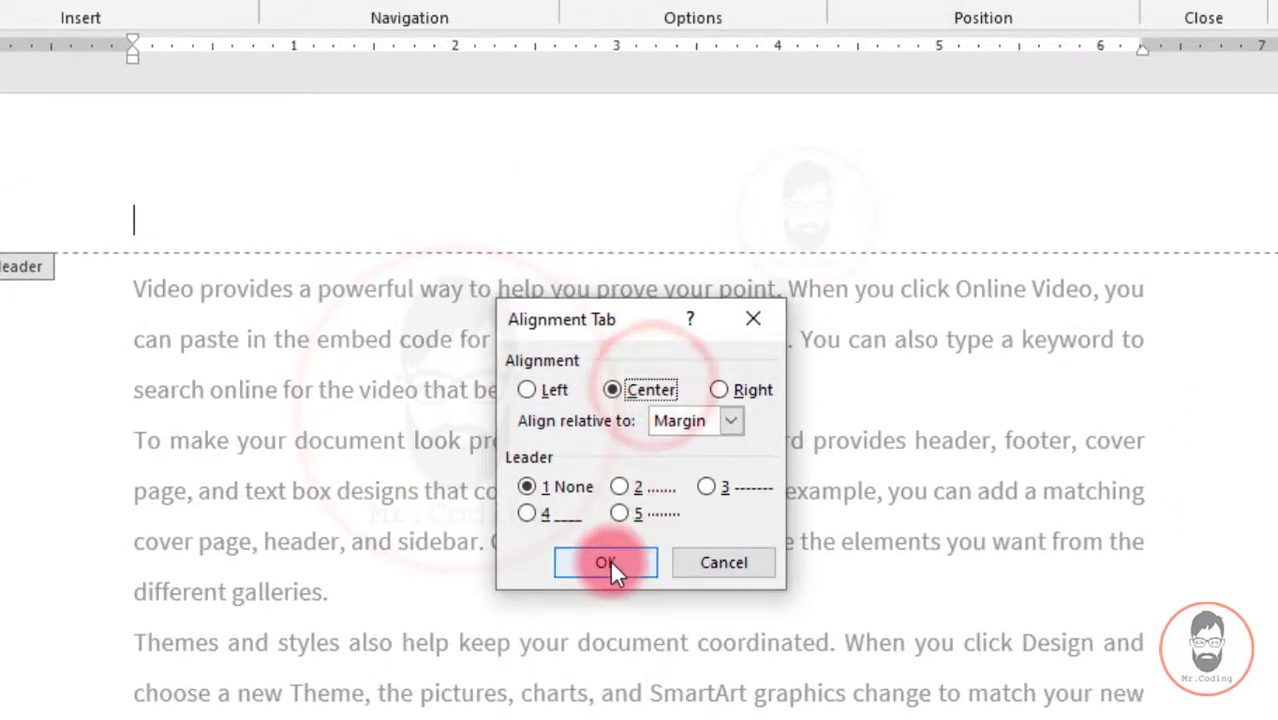
pyautogui.click(609, 558)
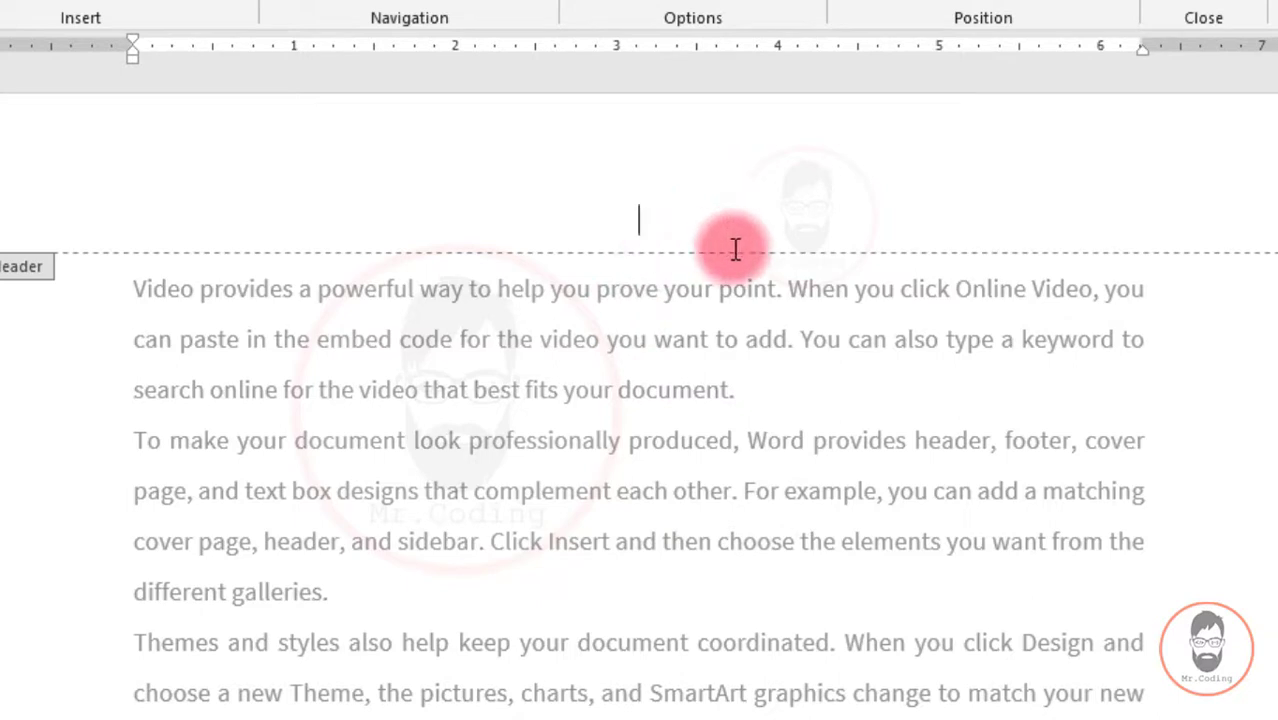
pyautogui.write('THI')
pyautogui.write('S')
pyautogui.write(' IS')
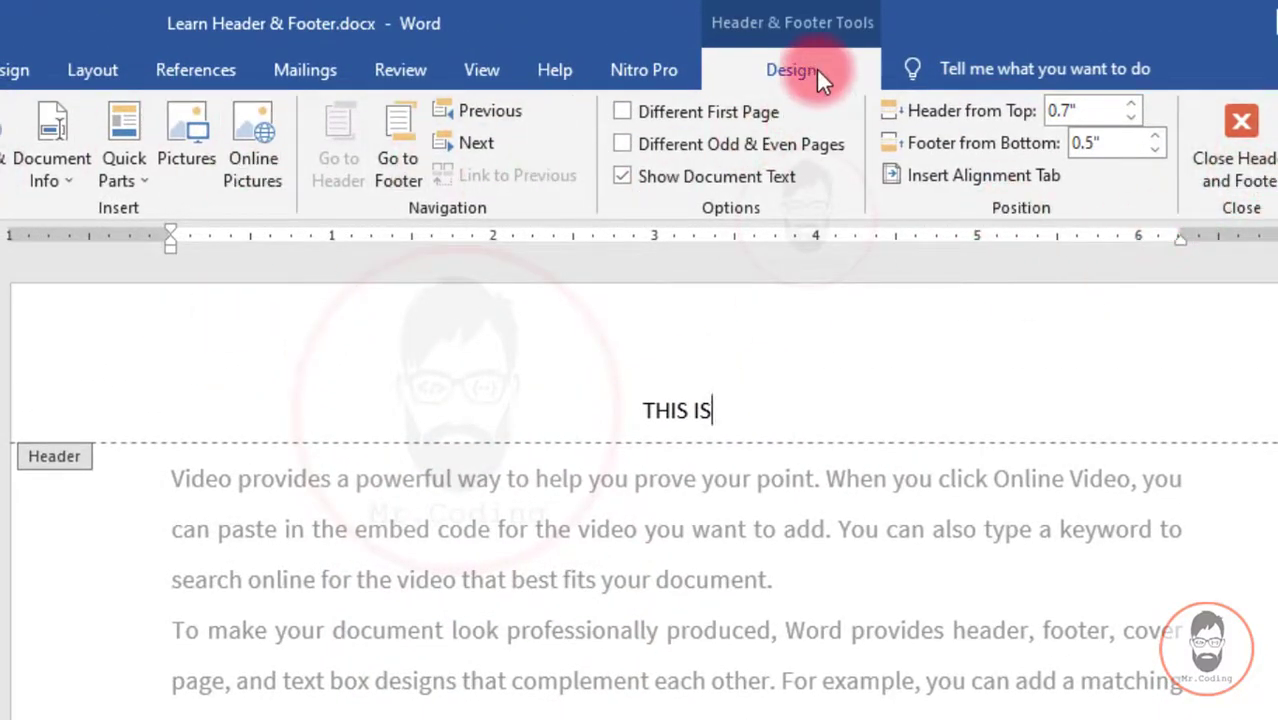
# Close header editing and browse the Insert Footer and Page Number galleries without inserting anything
pyautogui.click(1274, 148)
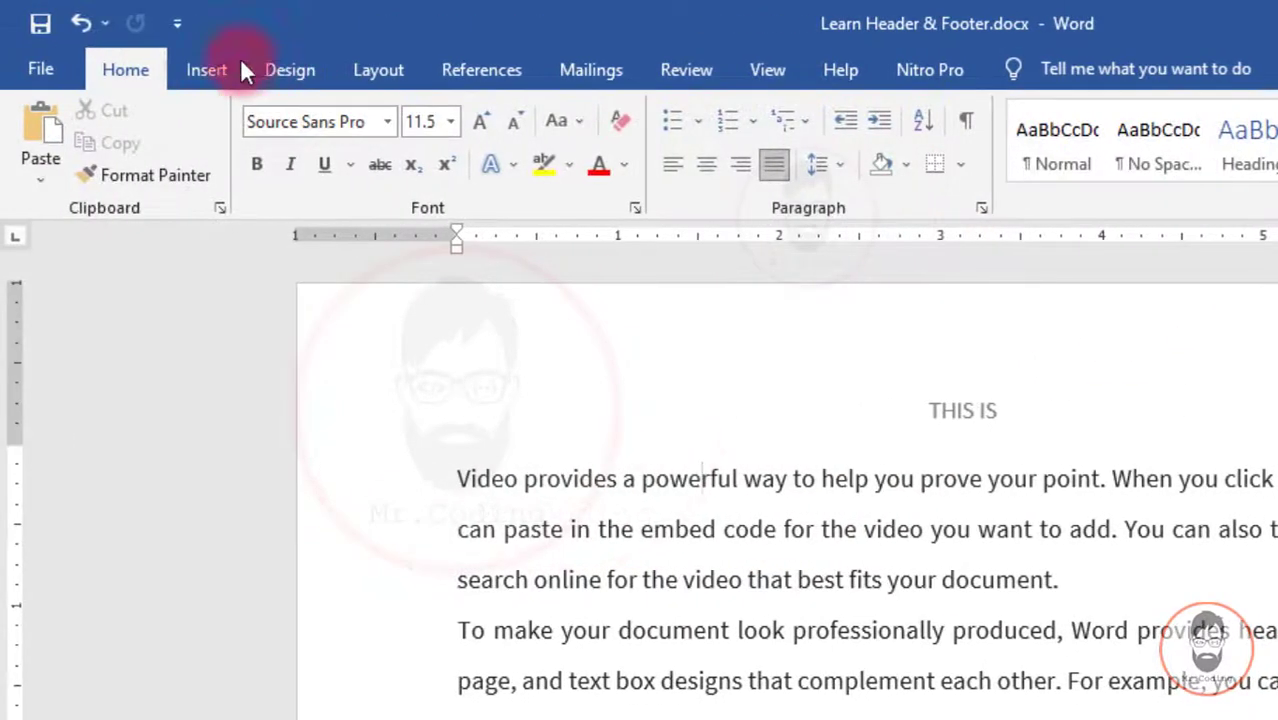
pyautogui.click(206, 70)
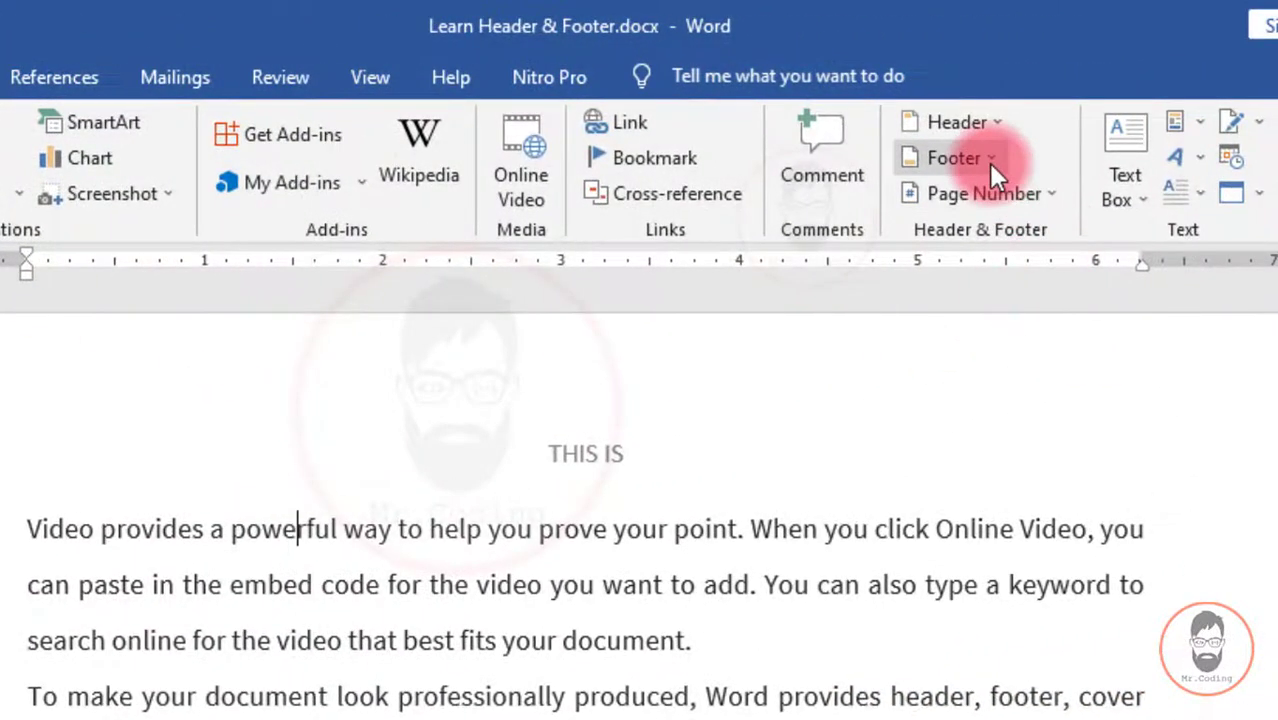
pyautogui.click(988, 160)
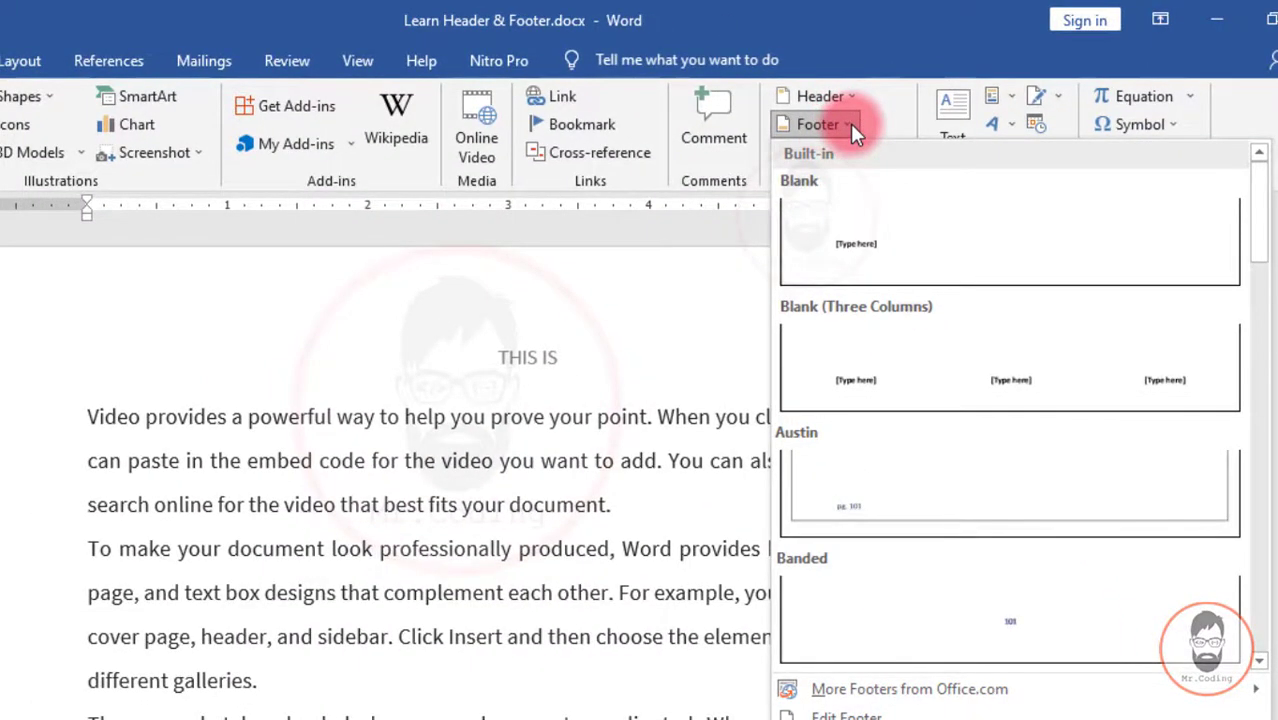
pyautogui.click(893, 146)
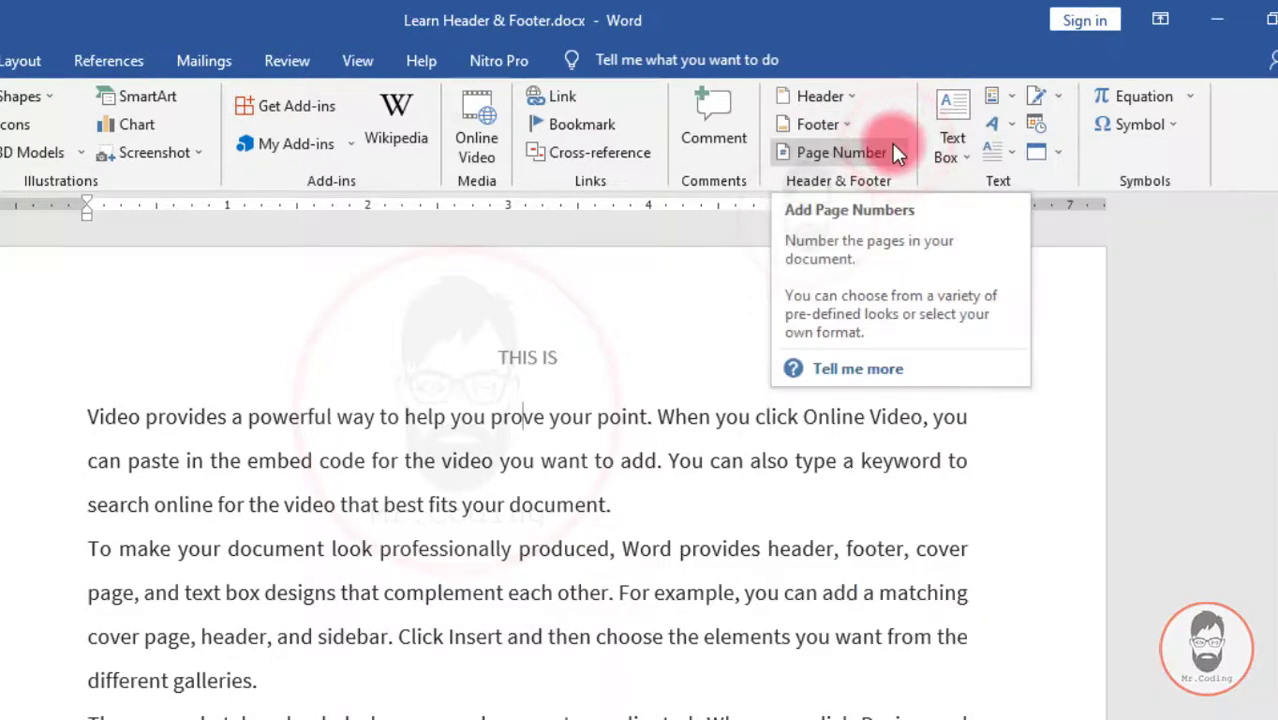
pyautogui.click(895, 150)
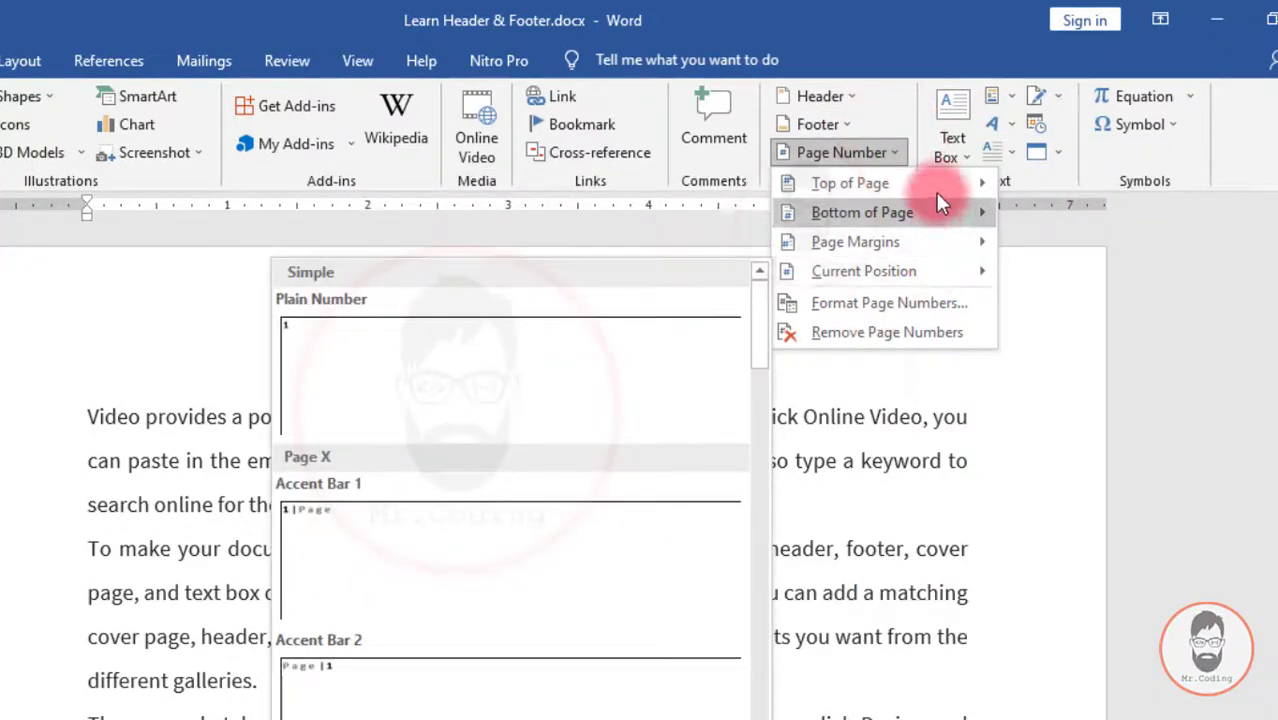
pyautogui.moveTo(927, 212)
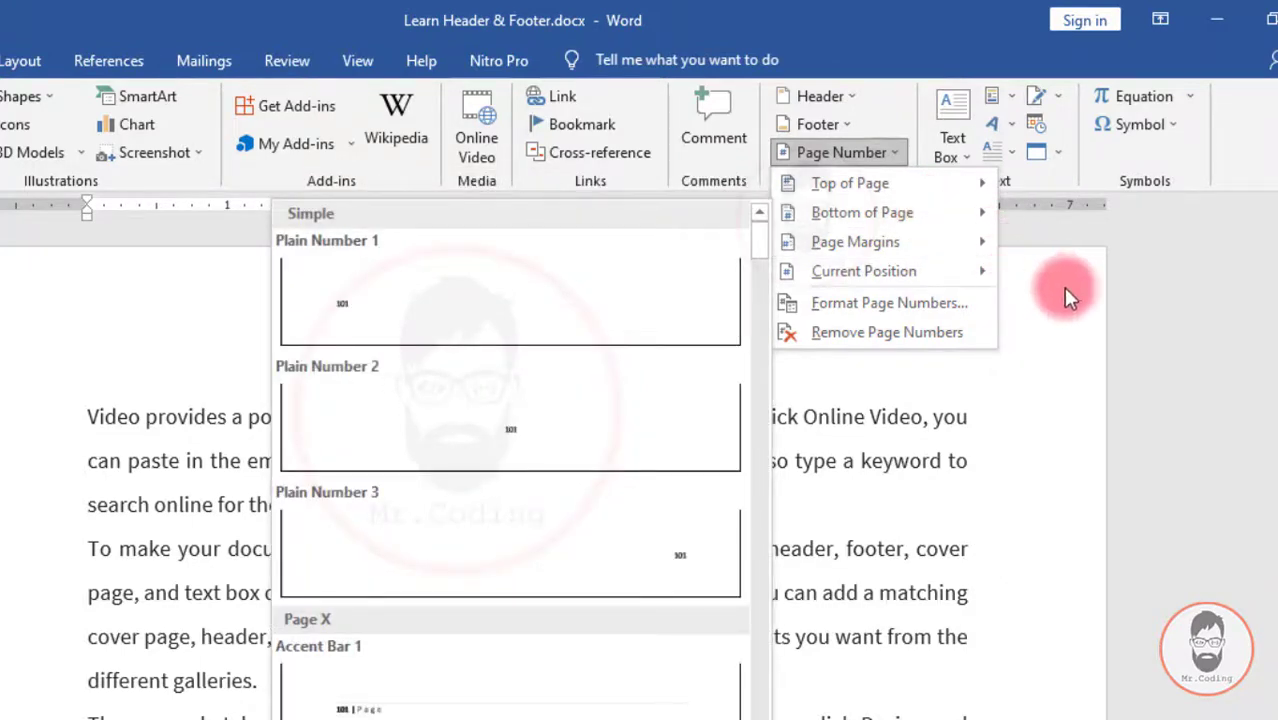
pyautogui.click(973, 428)
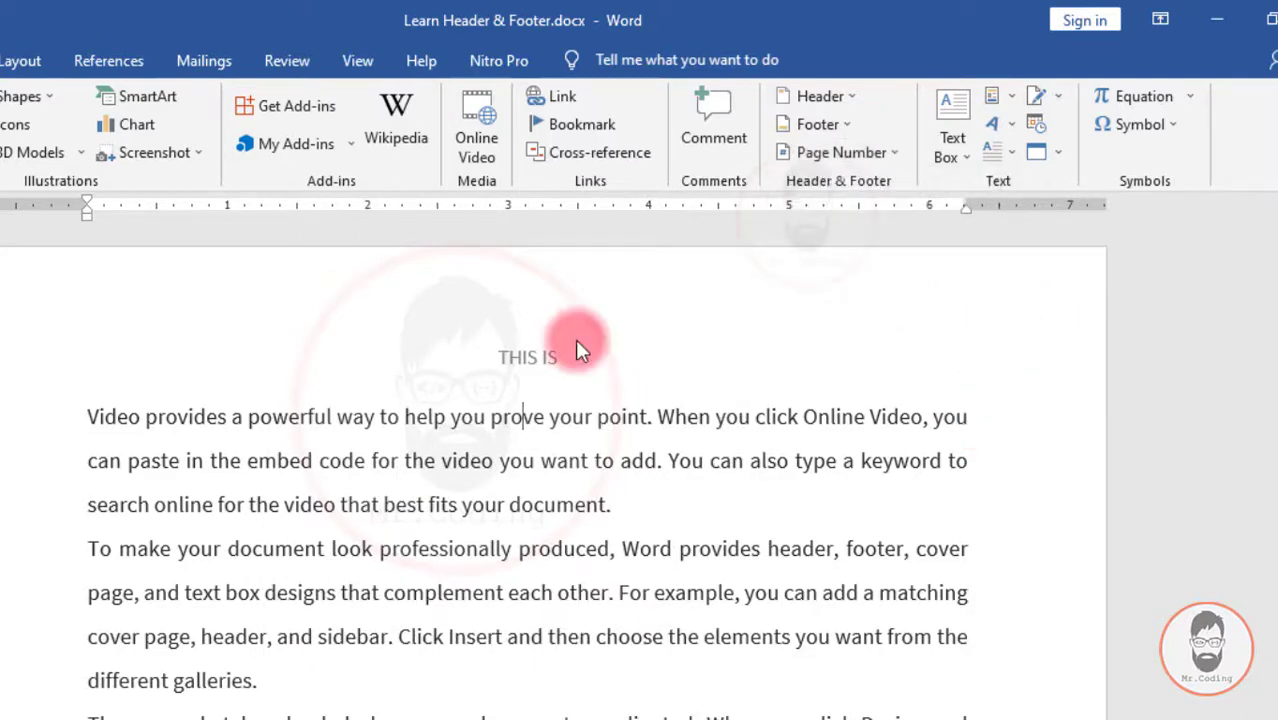